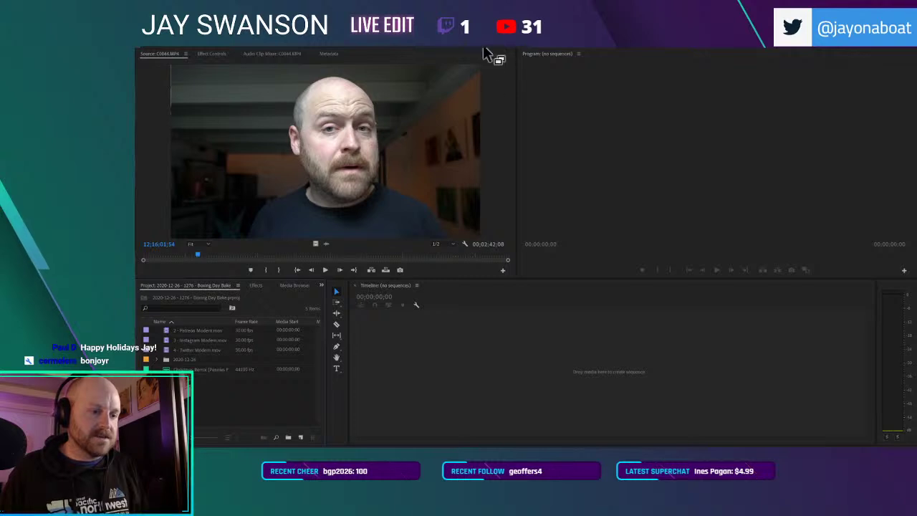
Step: Create a sequence from talking-head clip C0044.MP4 in the 2020-12-26 bin and enlarge its audio track A1
click(158, 359)
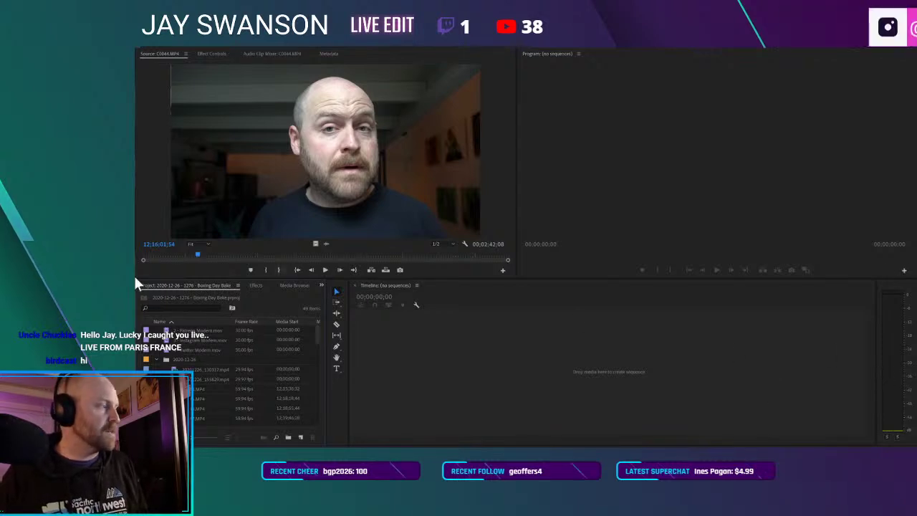
click(231, 388)
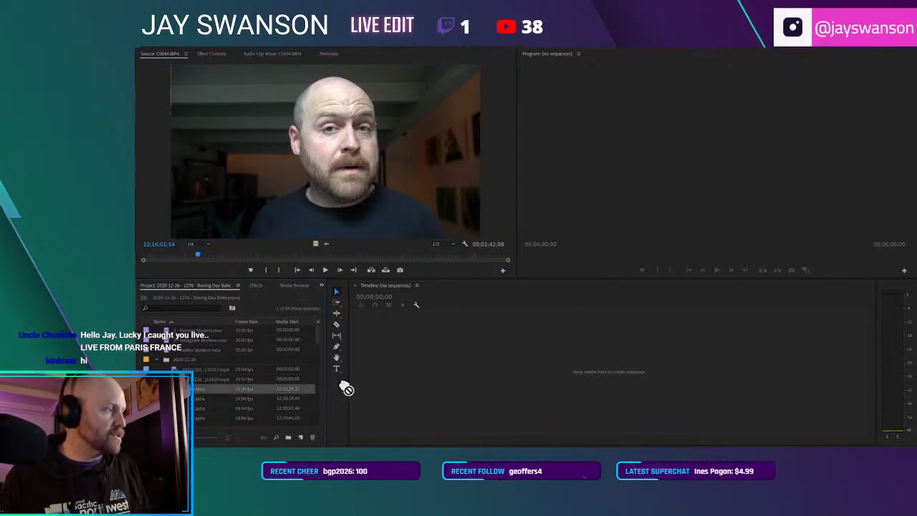
drag(513, 389, 524, 381)
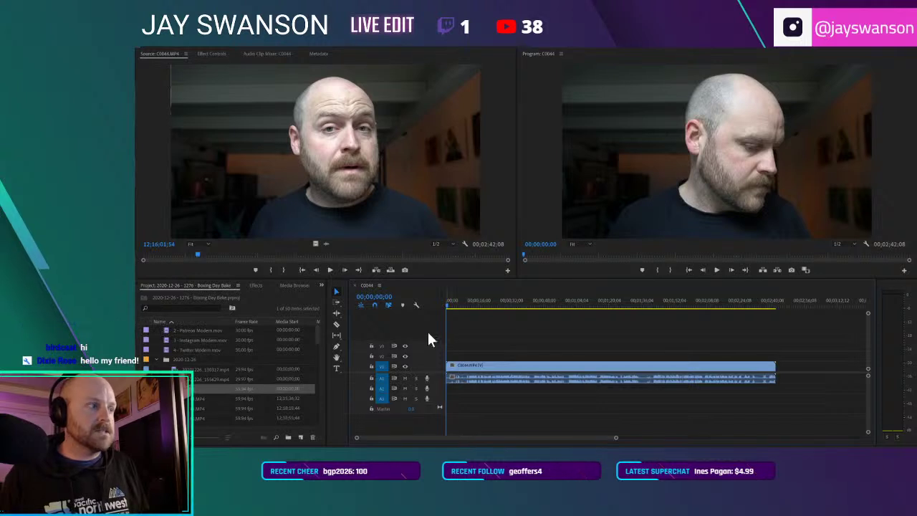
key(backslash)
drag(441, 374, 440, 386)
double_click(439, 391)
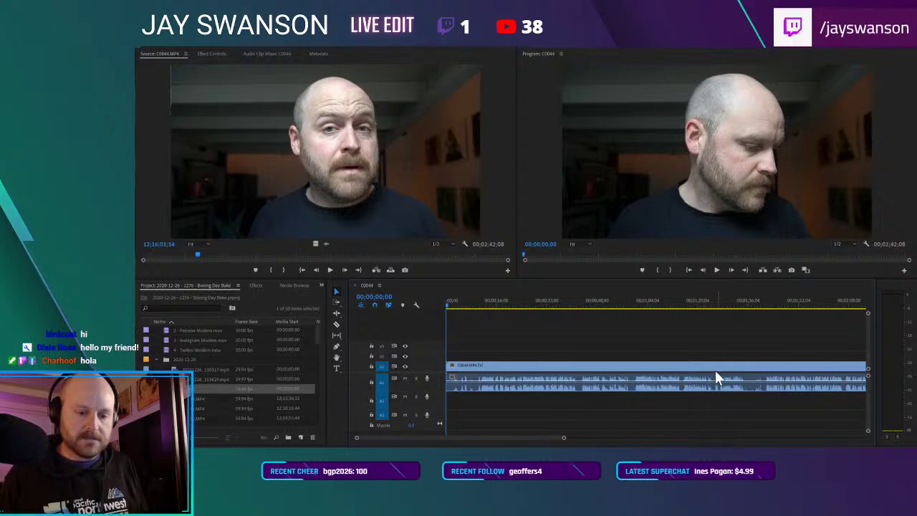
Step: Trim the talking-head clip's start to 00;00;10;14, move the clip to start at about 45 seconds, and save
key(space)
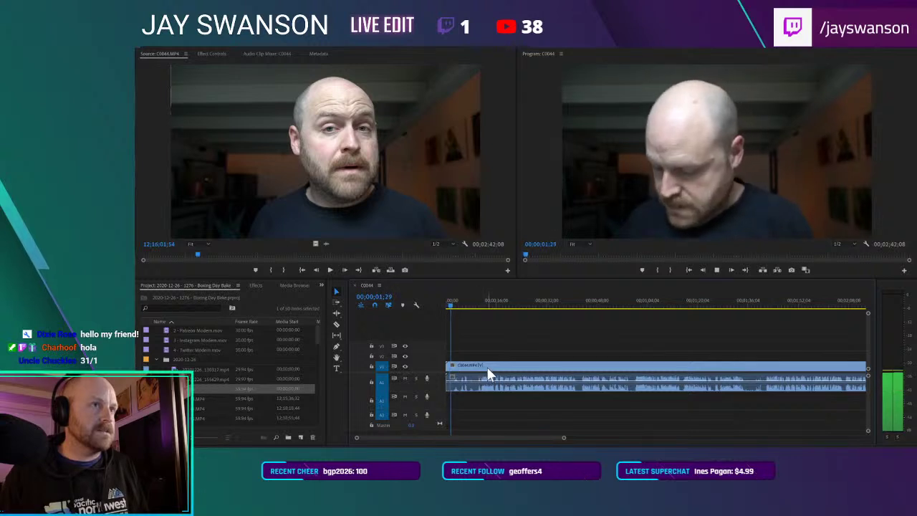
key(space)
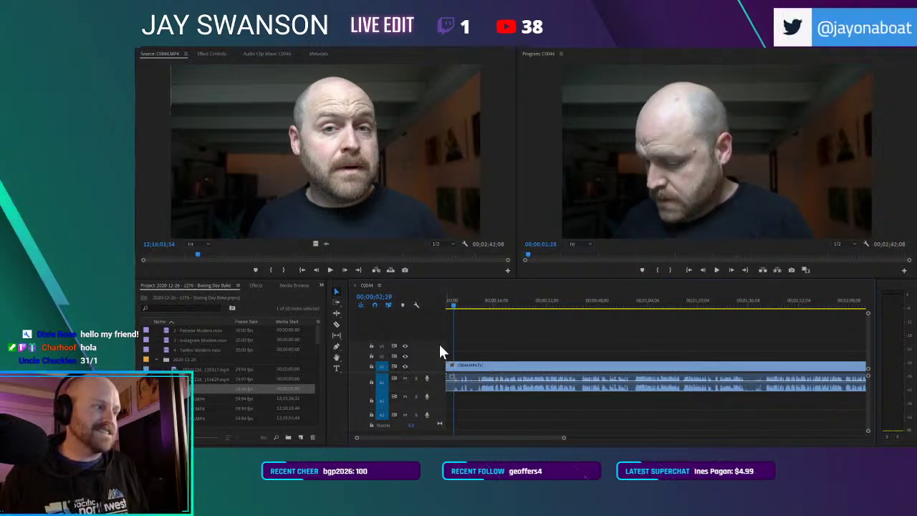
drag(455, 305, 477, 316)
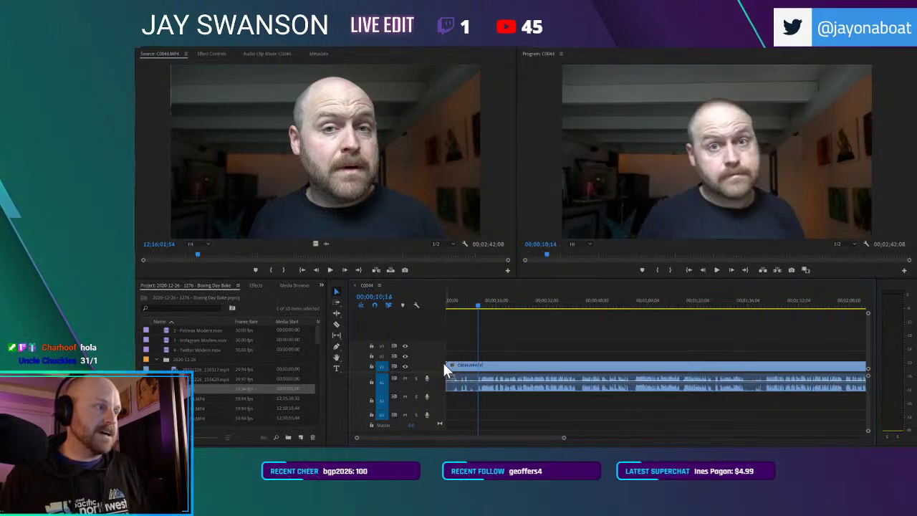
drag(448, 363, 480, 365)
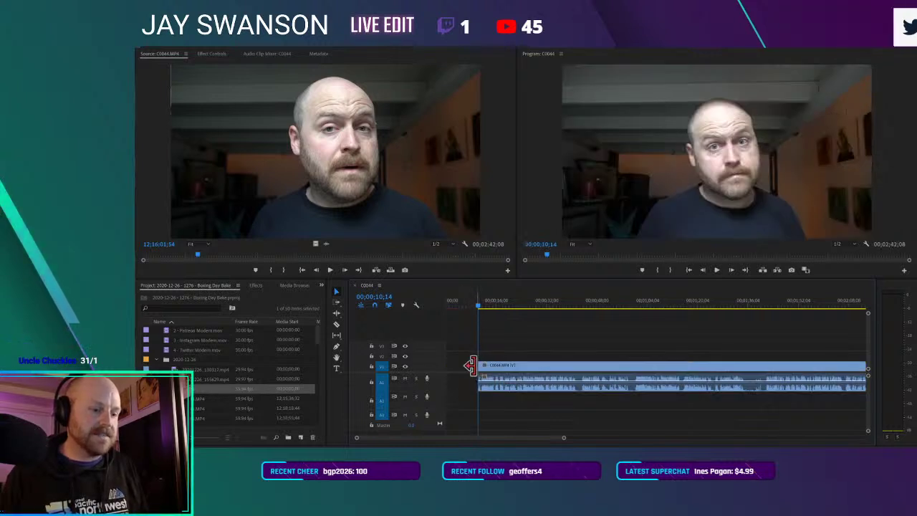
drag(487, 363, 587, 369)
key(ctrl+s)
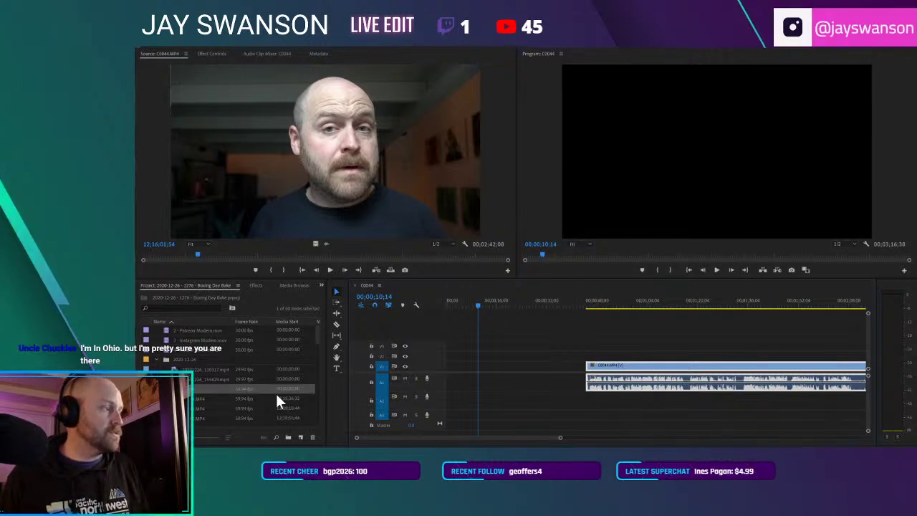
Step: Set the C0044 sequence's timebase to 24.00 frames/second
right_click(175, 388)
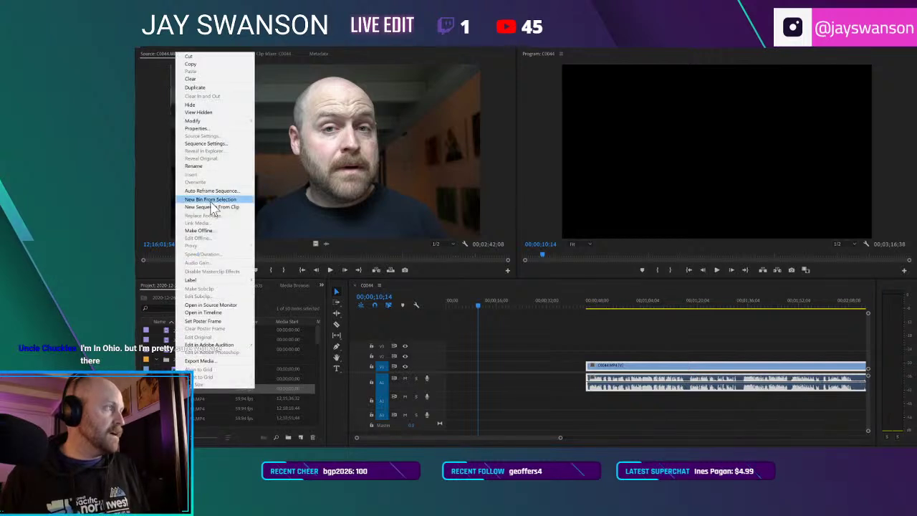
click(216, 143)
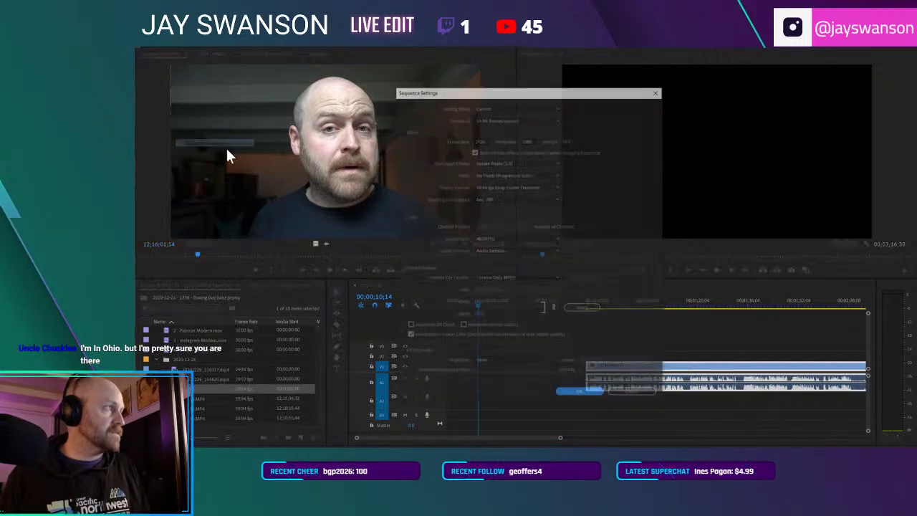
click(516, 114)
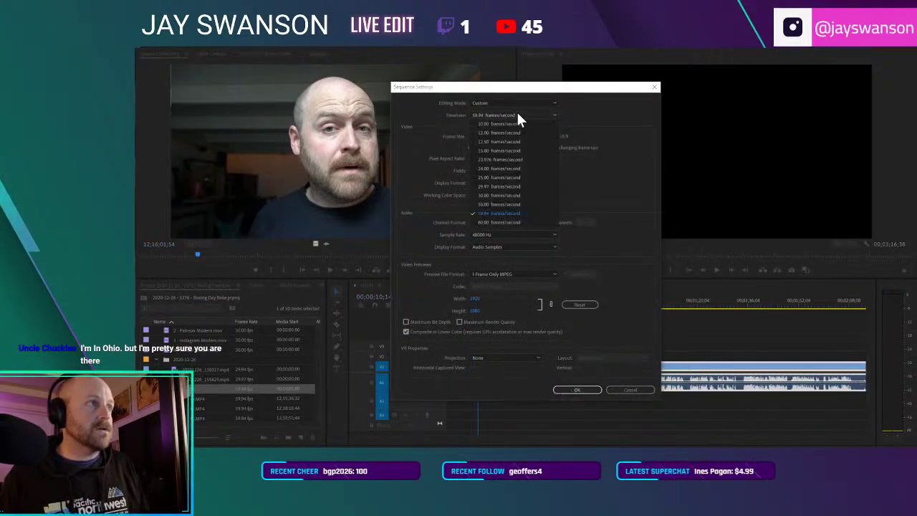
click(498, 172)
click(577, 390)
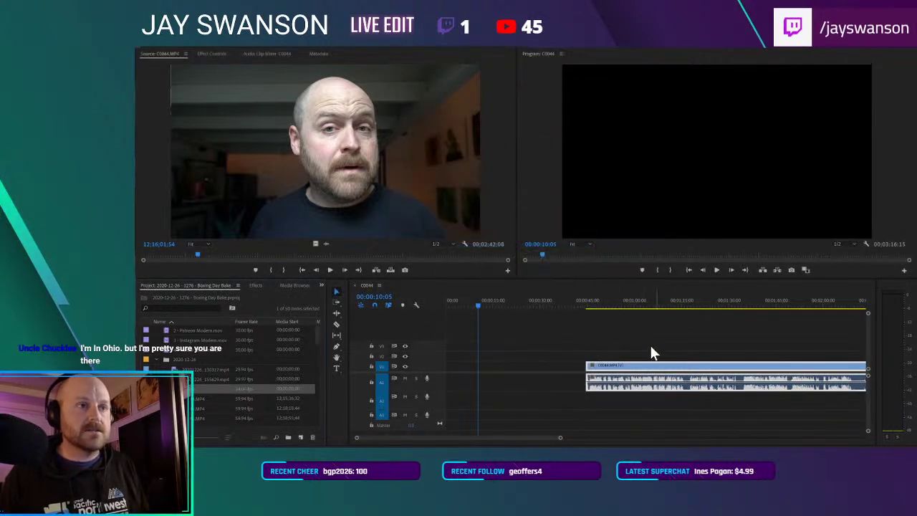
click(599, 364)
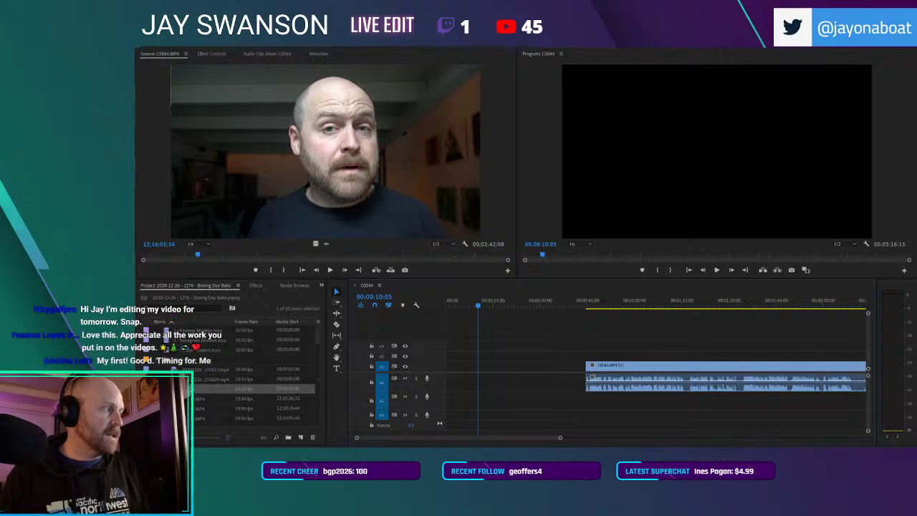
Step: Place the Christmas music on the audio track below the clip's audio from the sequence's start, adjust its audio gain, and save
click(156, 360)
drag(179, 369, 474, 404)
right_click(475, 403)
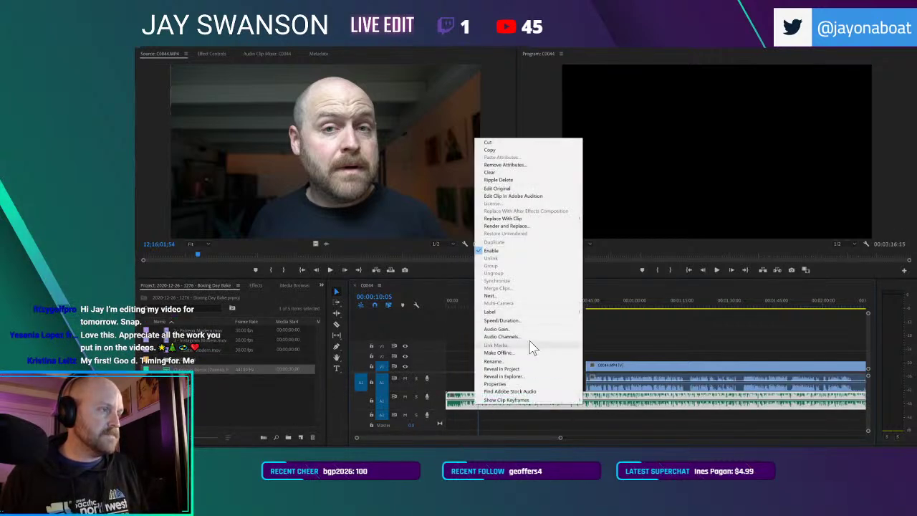
click(503, 326)
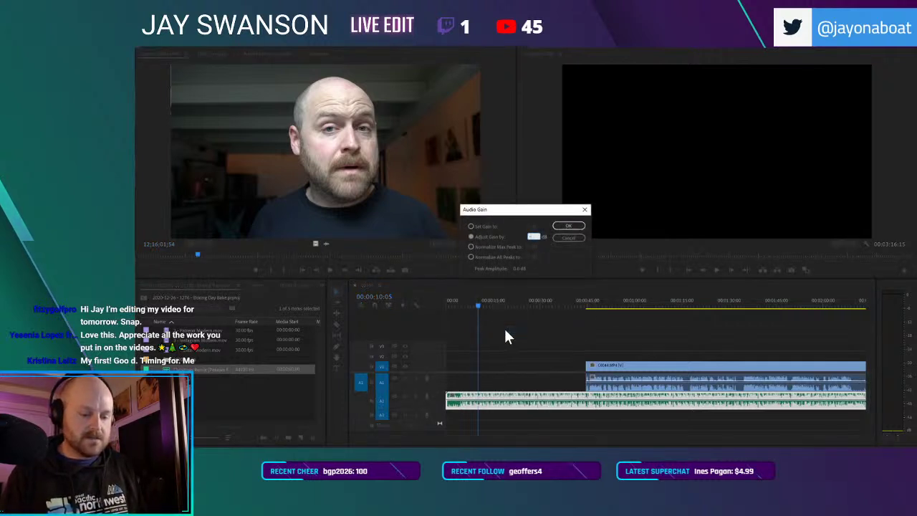
key(Return)
key(ctrl+s)
click(490, 344)
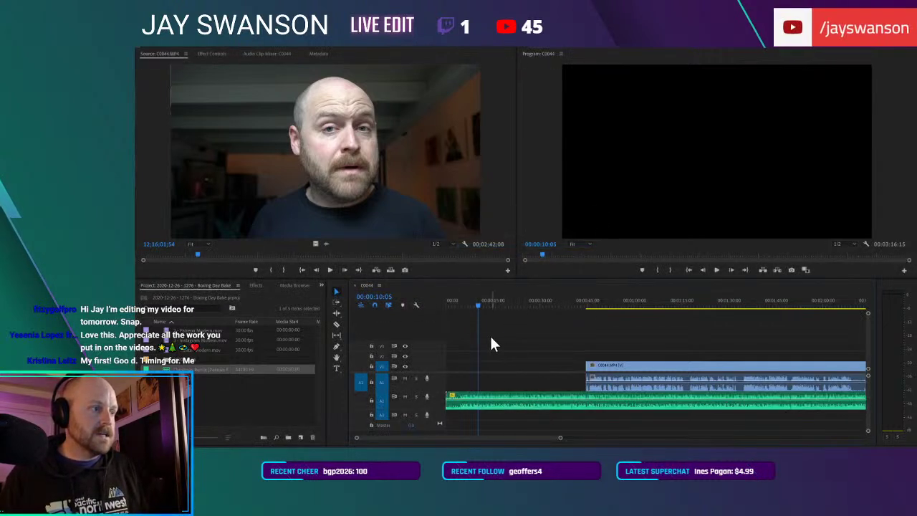
key(ctrl+s)
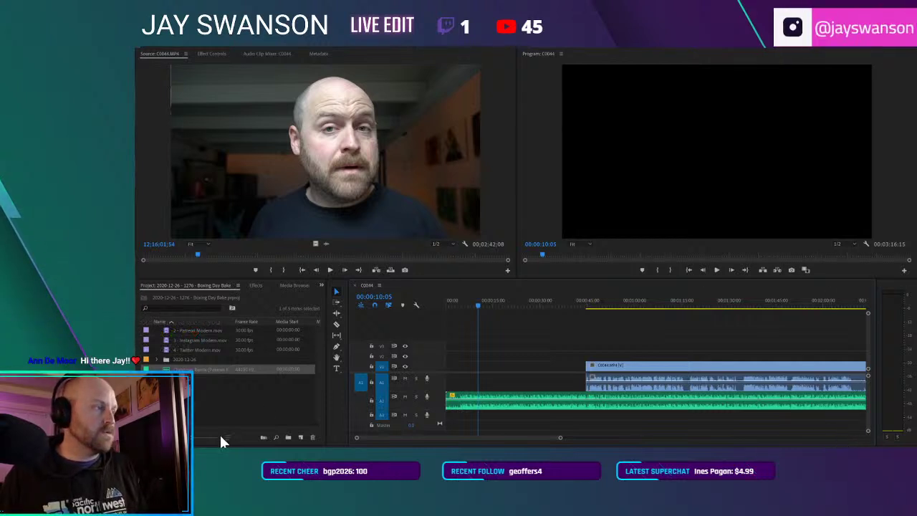
key(space)
key(space)
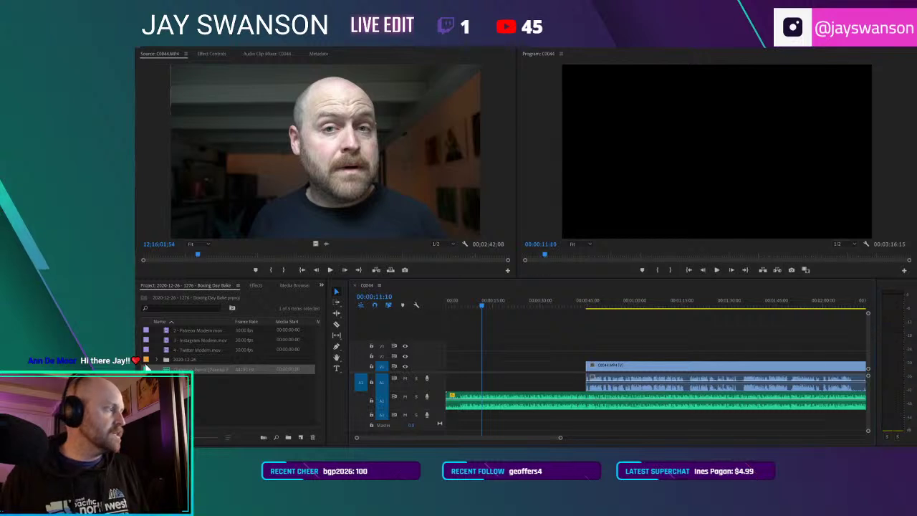
Step: Mark coffee-cup clip C0065.MP4 from 12;33;24;14 to 12;33;26;27 and place only its video at the start of track V1
click(157, 359)
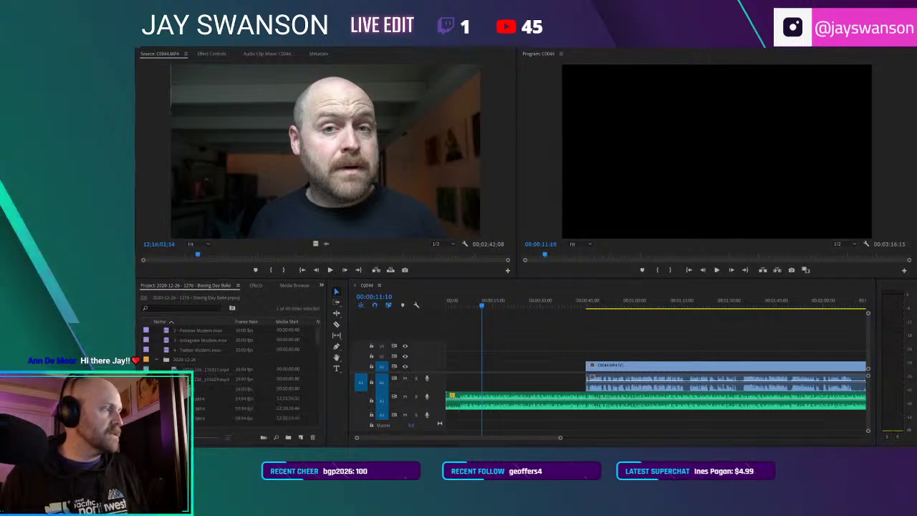
double_click(201, 409)
scroll(208, 397, down, 4)
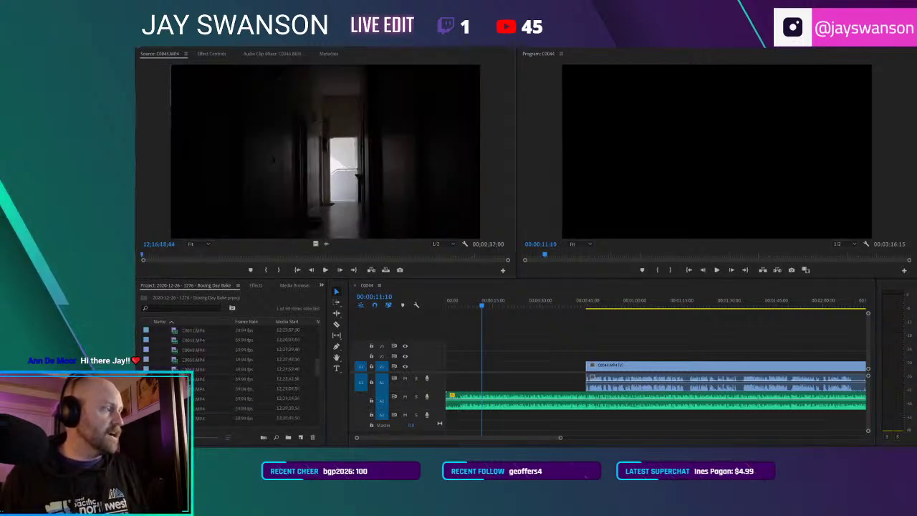
double_click(207, 398)
drag(154, 256, 216, 256)
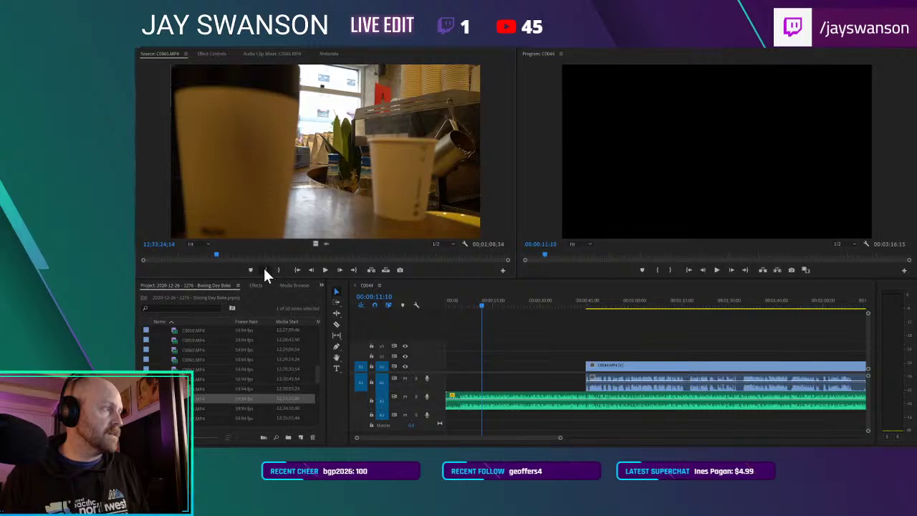
key(space)
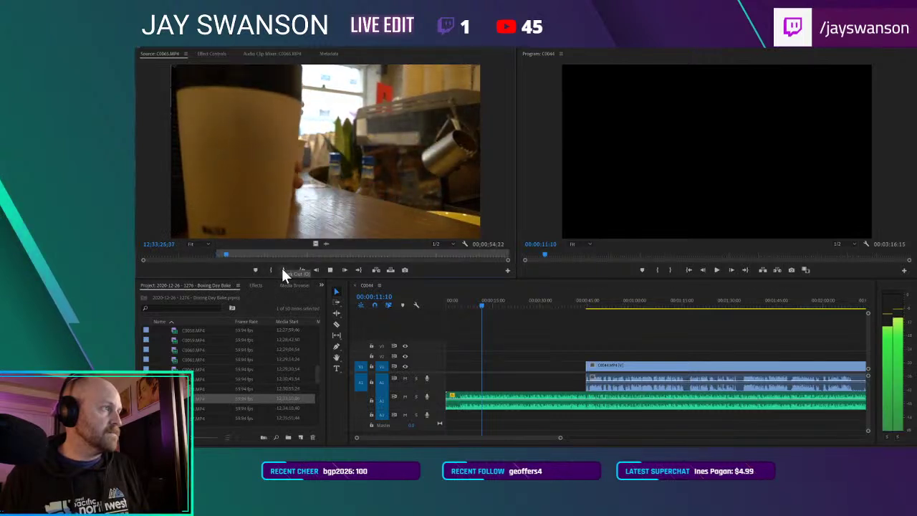
click(281, 267)
drag(315, 243, 450, 368)
key(=)
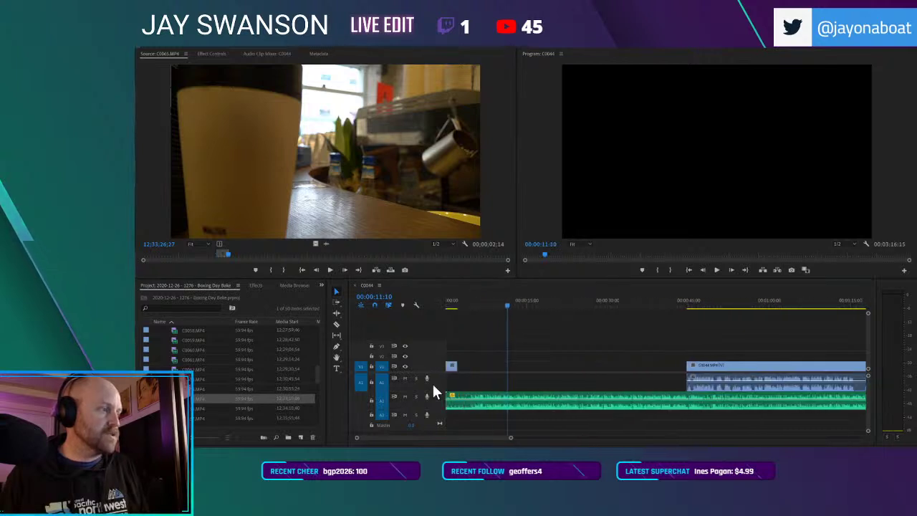
Step: Open market-stall clip C0069.MP4 and mark a short excerpt ending at 12;36;37;18
scroll(176, 379, down, 3)
double_click(177, 379)
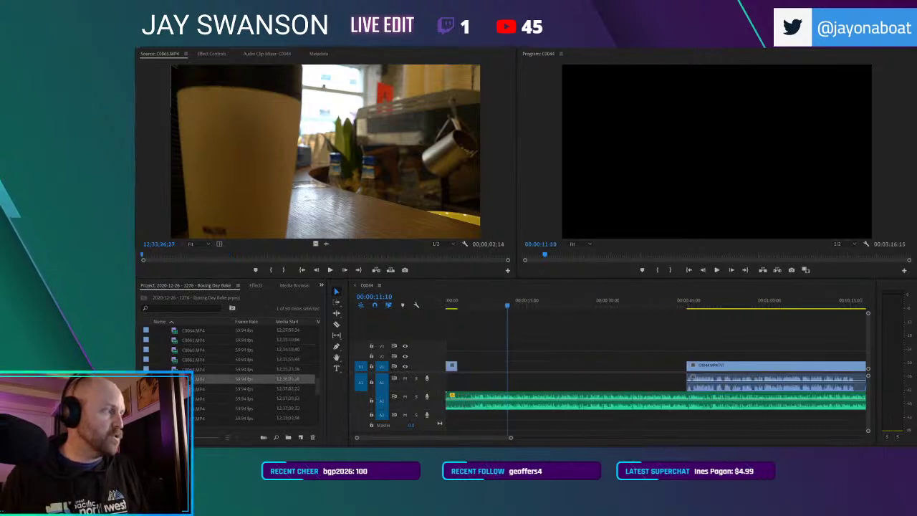
key(space)
click(212, 256)
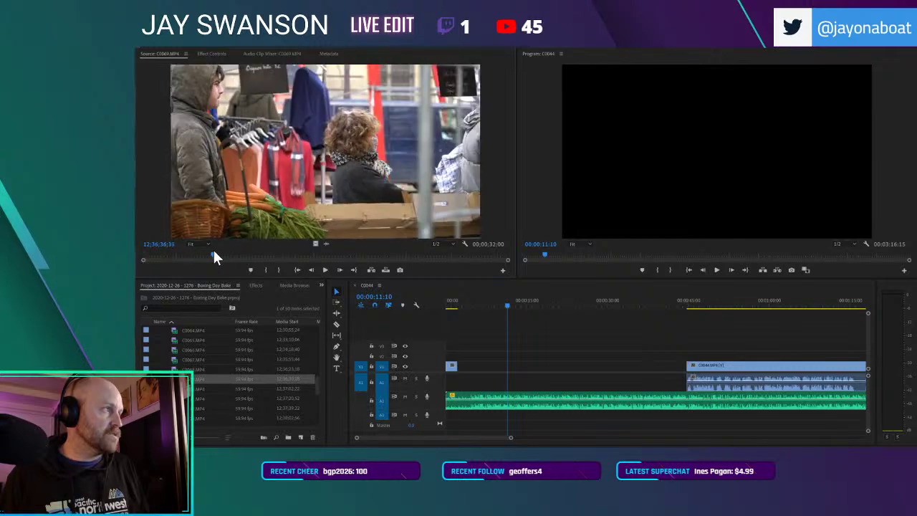
click(250, 271)
key(space)
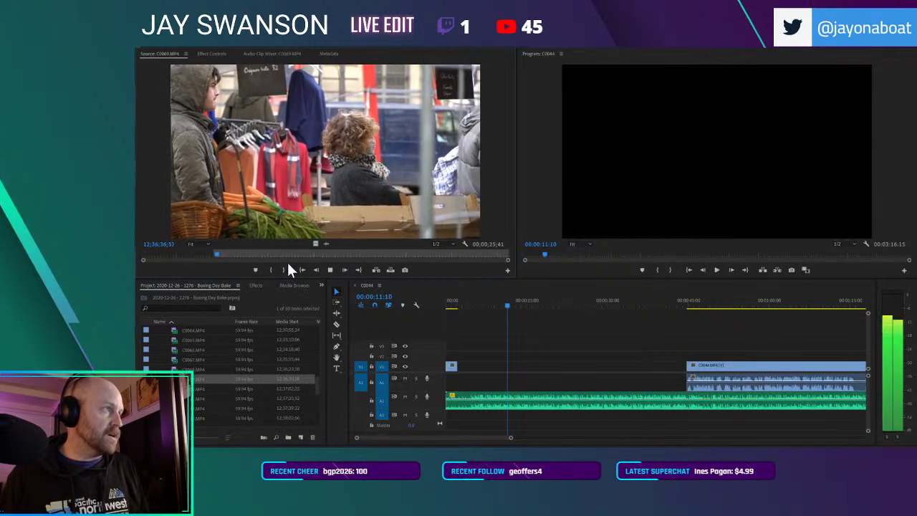
click(195, 255)
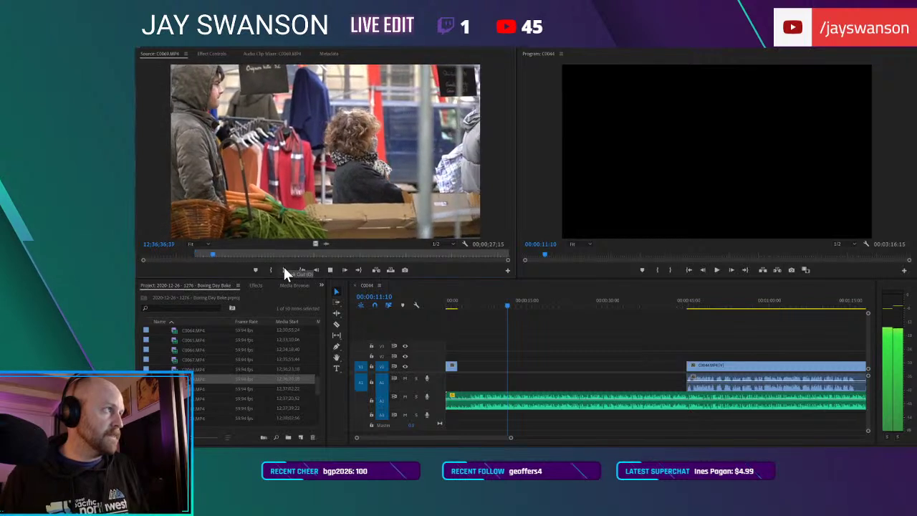
click(284, 273)
key(space)
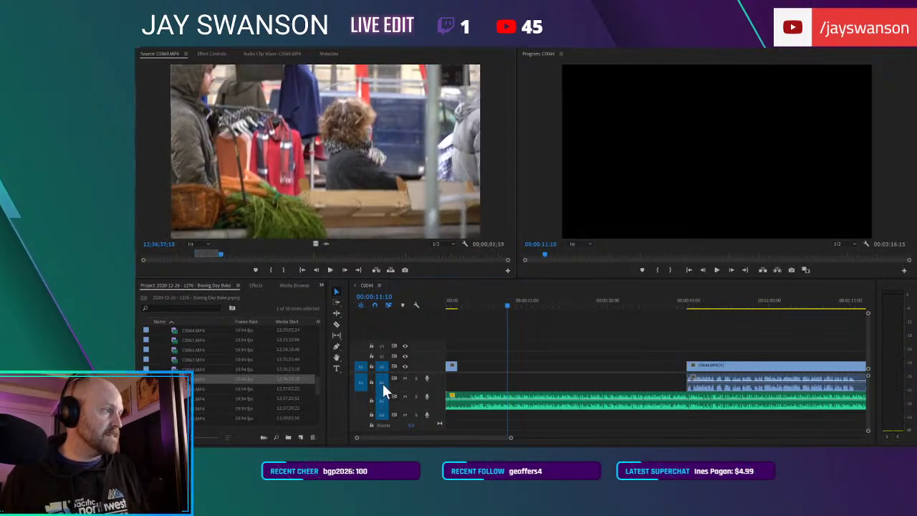
Step: Place only the video of the marked market excerpt directly after the coffee-cup shot on V1 and save
drag(311, 241, 451, 358)
key(equal)
key(equal)
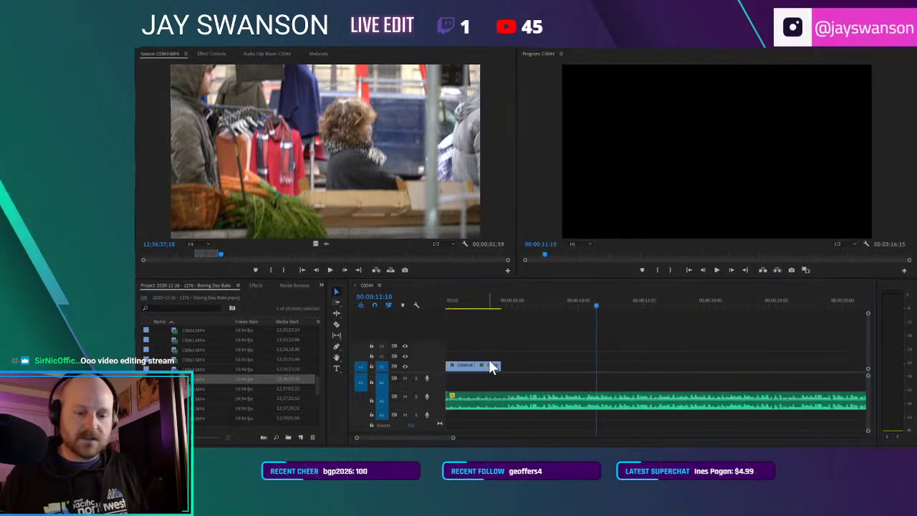
key(ctrl+s)
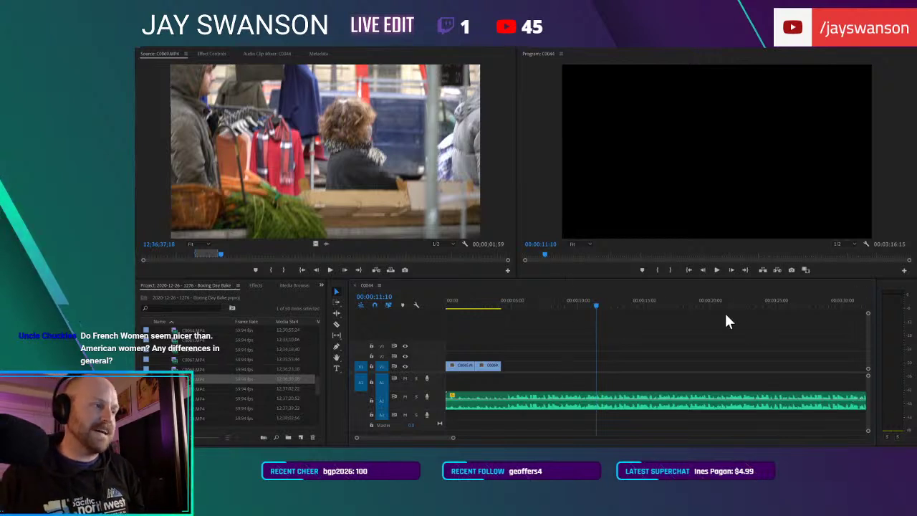
key(ctrl+s)
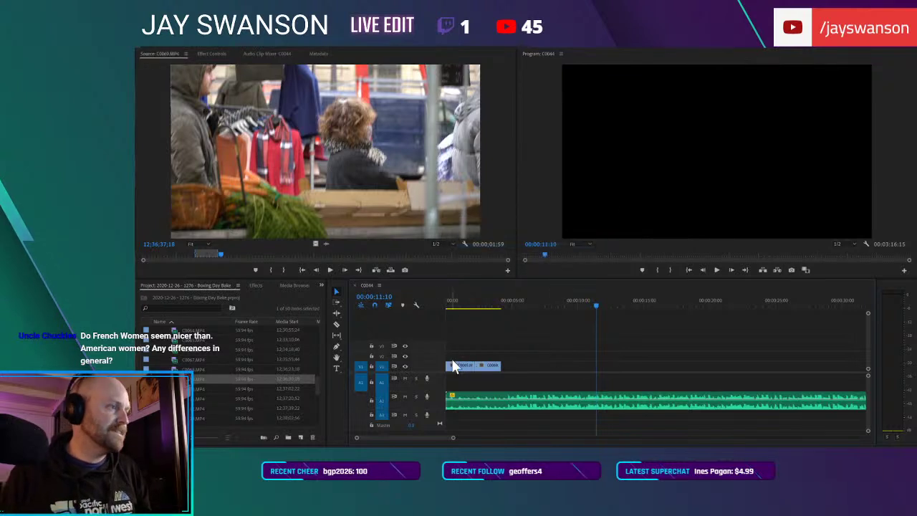
Step: Play the sequence from its start to review the coffee and market shots against the music
key(Home)
key(space)
key(equal)
key(space)
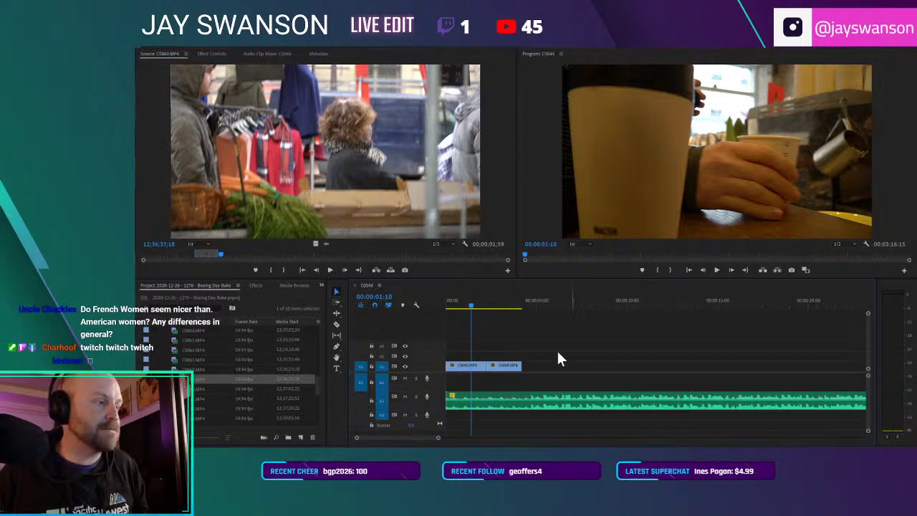
key(Return)
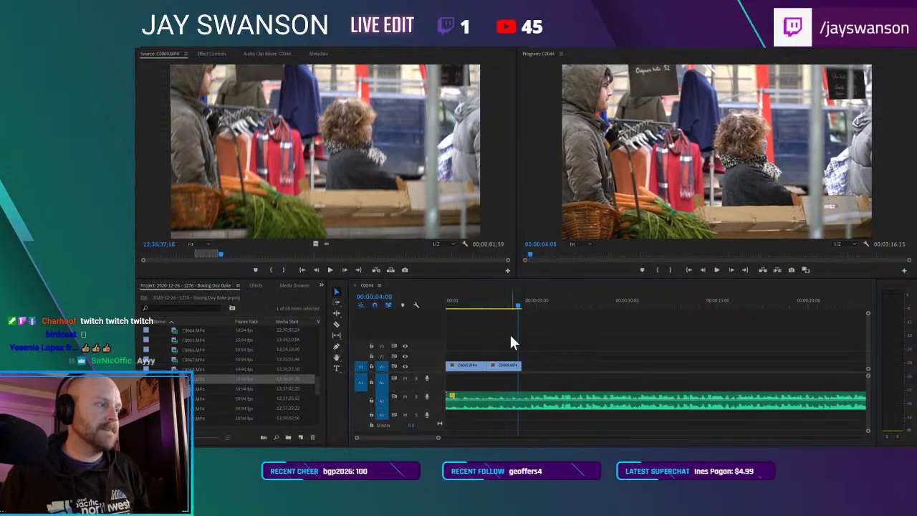
scroll(533, 367, down, 1)
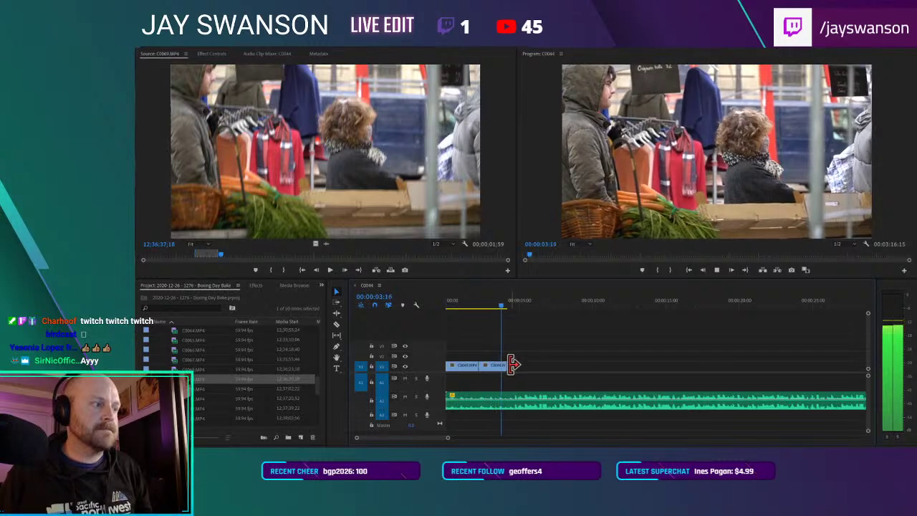
Step: Extend the end of the market shot on V1 to 00:00:04:16 and save the project
drag(501, 363, 515, 364)
key(ctrl+s)
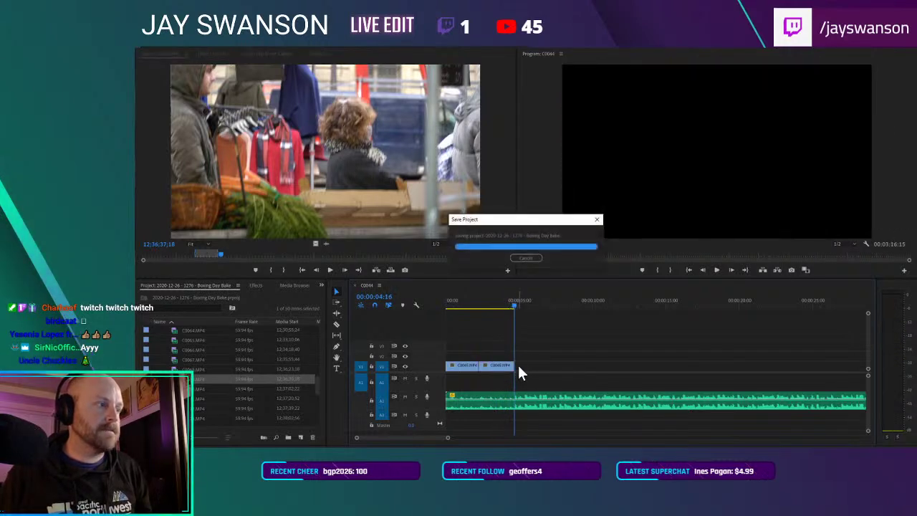
Step: Preview the cooking clips C0074.MP4 and C0078.MP4 as candidates for the following shot
scroll(181, 366, up, 1)
scroll(179, 384, down, 3)
double_click(177, 388)
key(space)
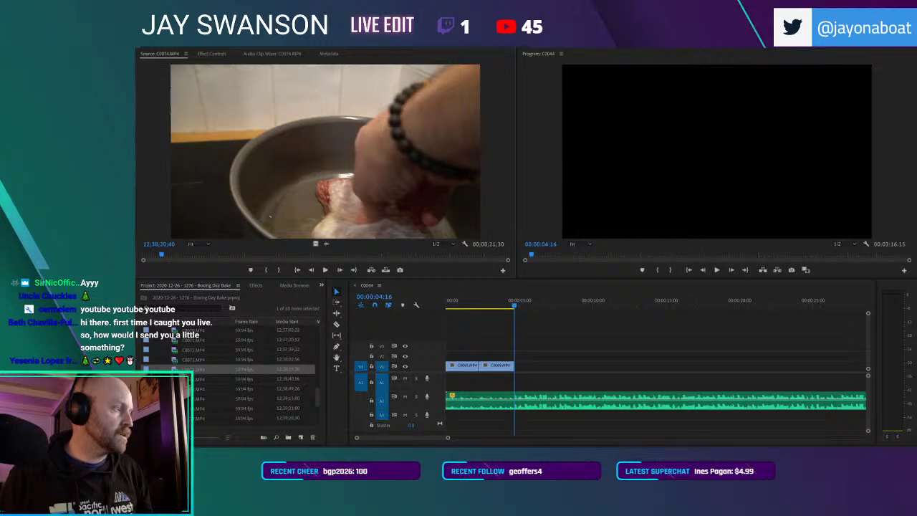
click(189, 407)
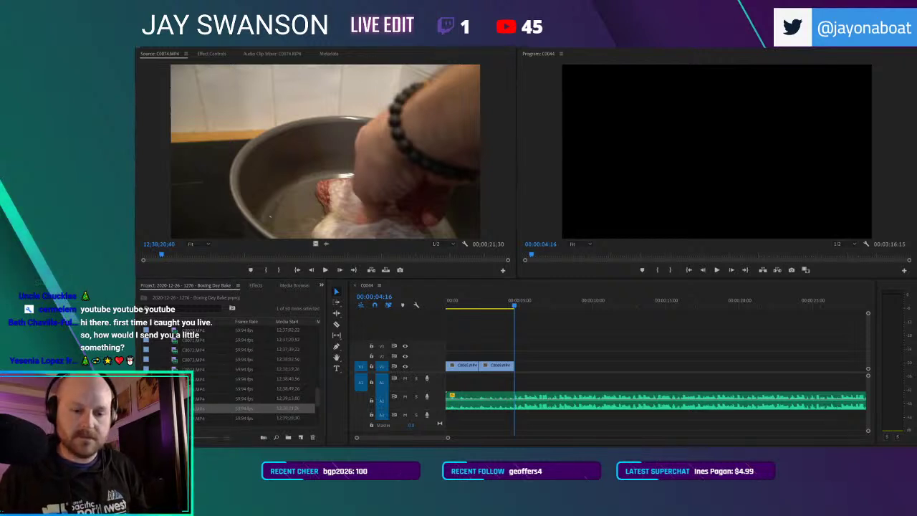
double_click(208, 407)
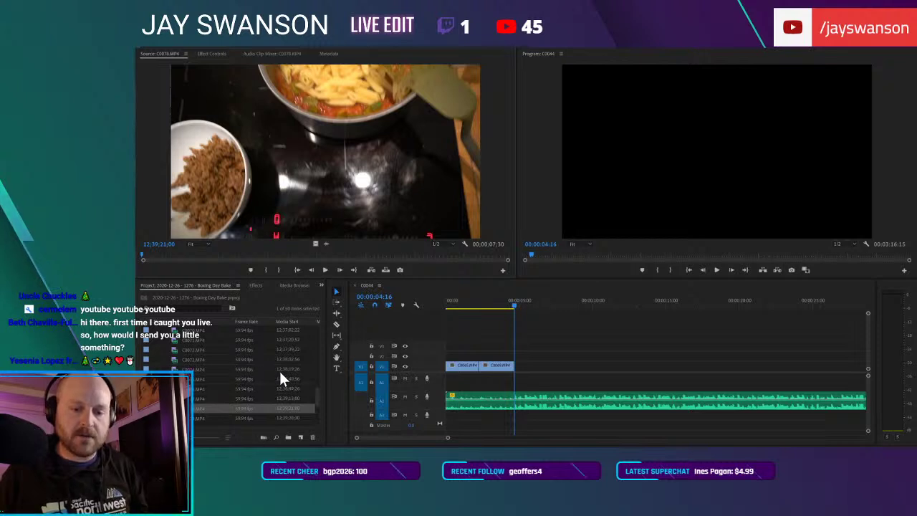
key(space)
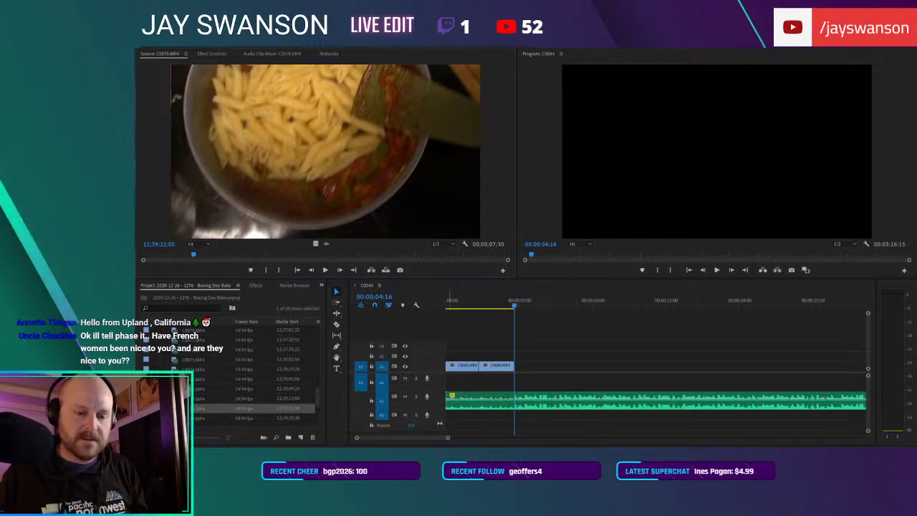
scroll(254, 373, down, 1)
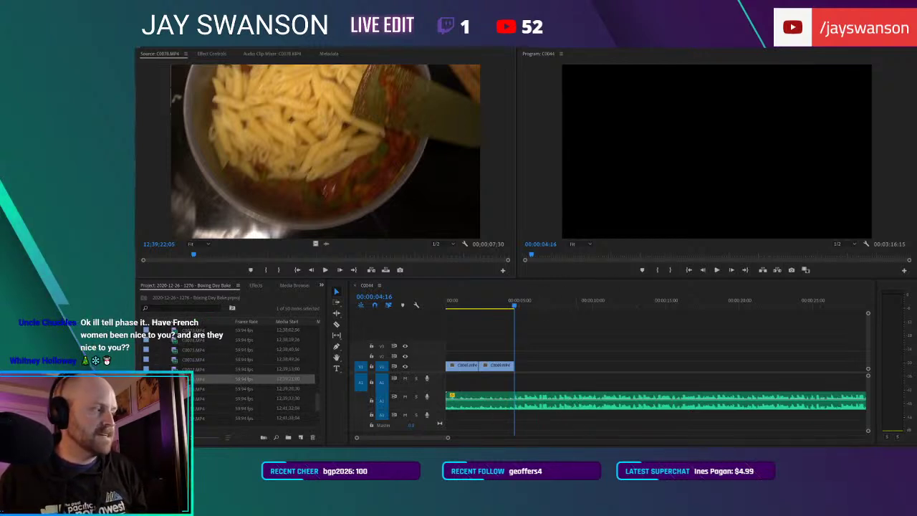
Step: Open pasta clip C0079.MP4 and mark an excerpt from 12;39;29;27 to 12;39;31;08
double_click(175, 398)
drag(150, 253, 179, 260)
double_click(174, 389)
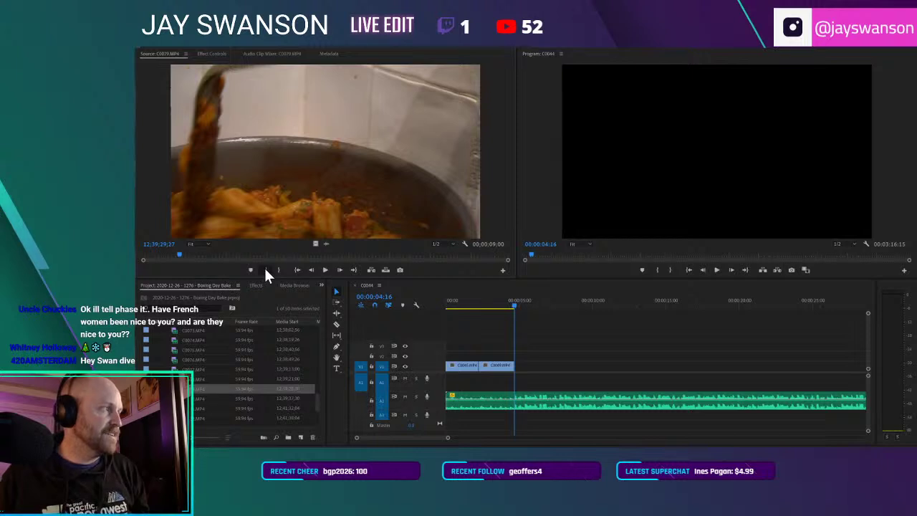
key(space)
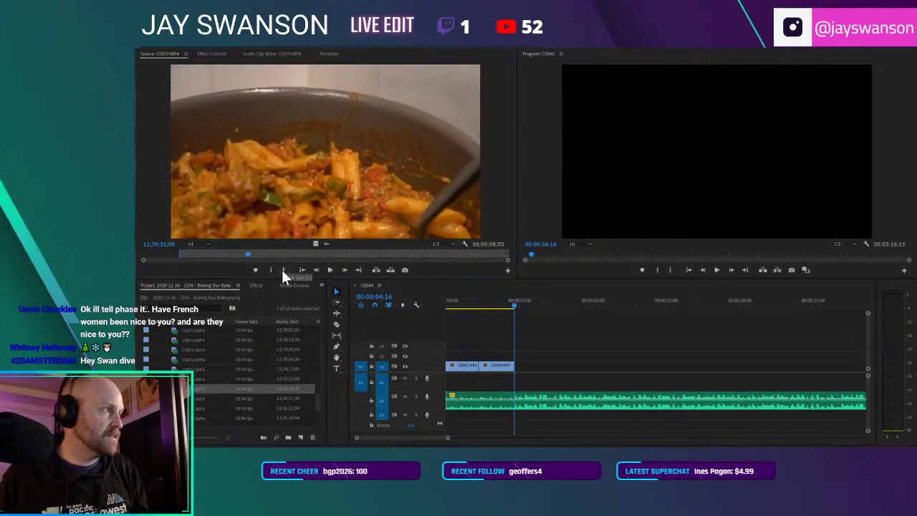
click(281, 269)
Step: Place only the video of the marked pasta excerpt directly after the market shot on V1 and start playback there
drag(509, 368, 512, 366)
key(space)
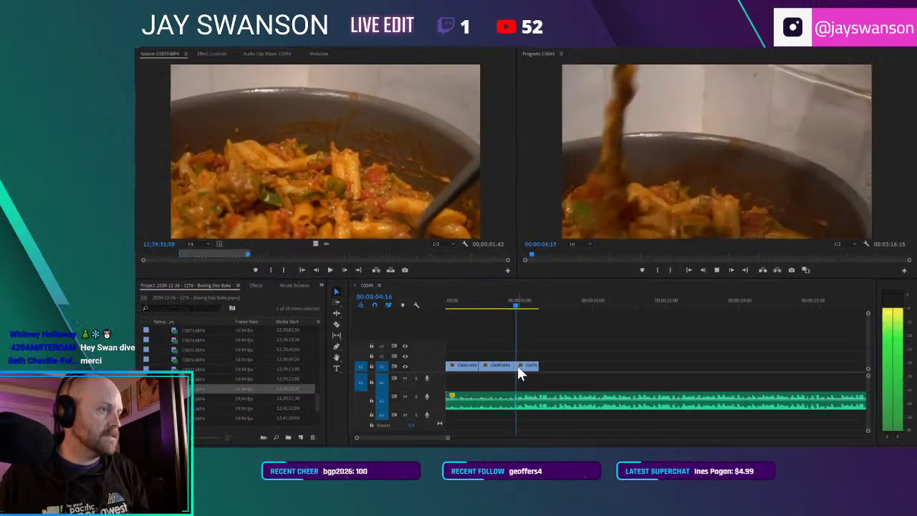
key(equal)
key(space)
Step: Play the change from market to pasta against the music and trim the pasta shot's end to 00:00:05:08
click(495, 304)
key(space)
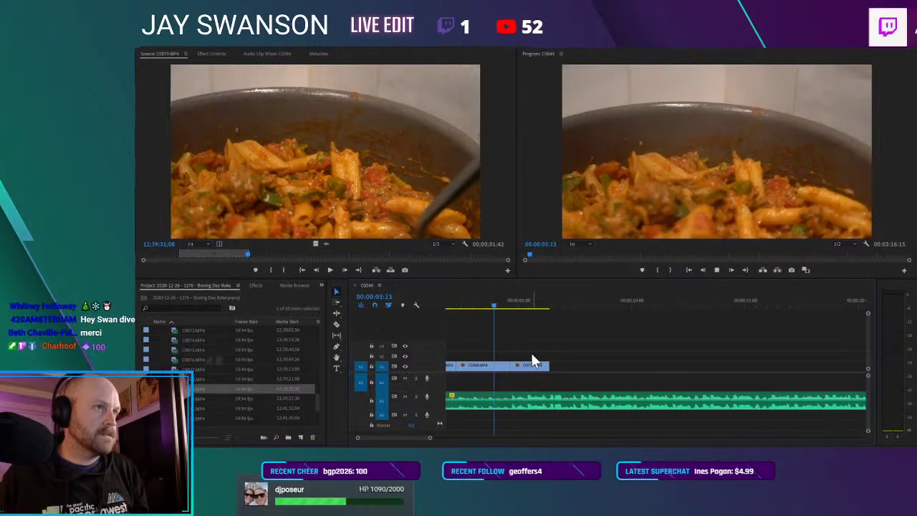
key(space)
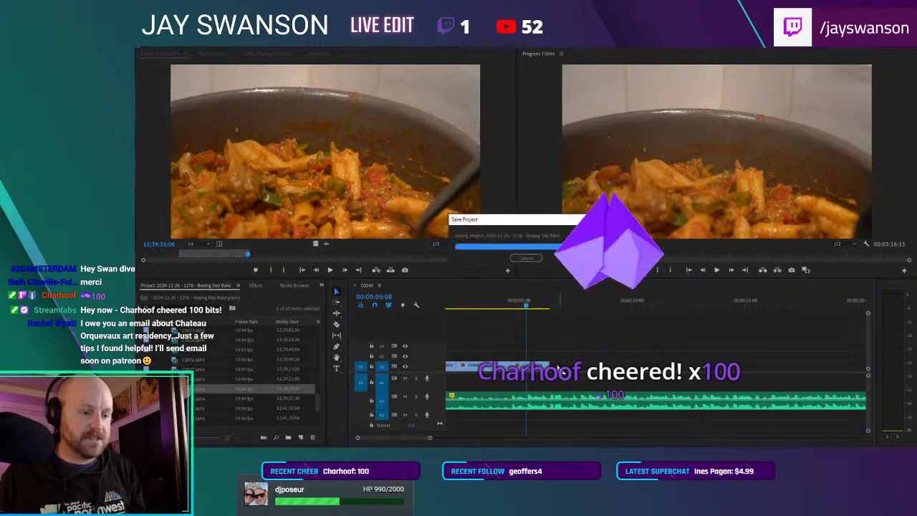
drag(554, 358, 526, 369)
Step: Preview clips C0082.MP4 and C0081.MP4, skimming through each one for a usable shot
scroll(250, 387, down, 3)
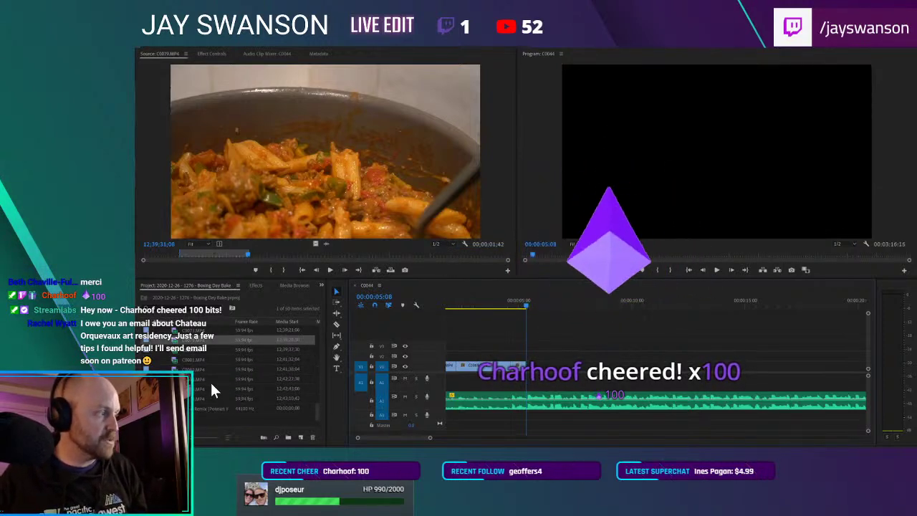
double_click(185, 369)
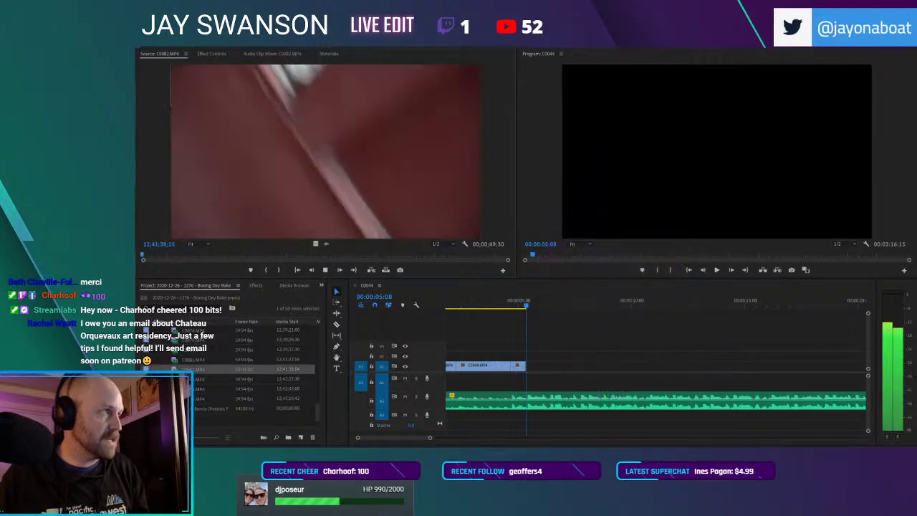
drag(152, 252, 185, 253)
double_click(172, 360)
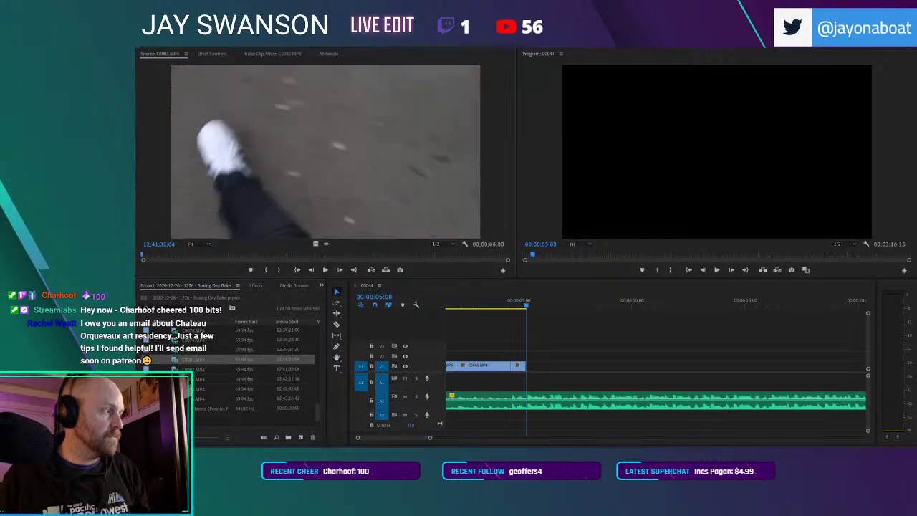
click(213, 255)
Step: Open street clip C0068.MP4 and mark an out point so that its opening 00;00;02;43 is selected
scroll(182, 351, up, 5)
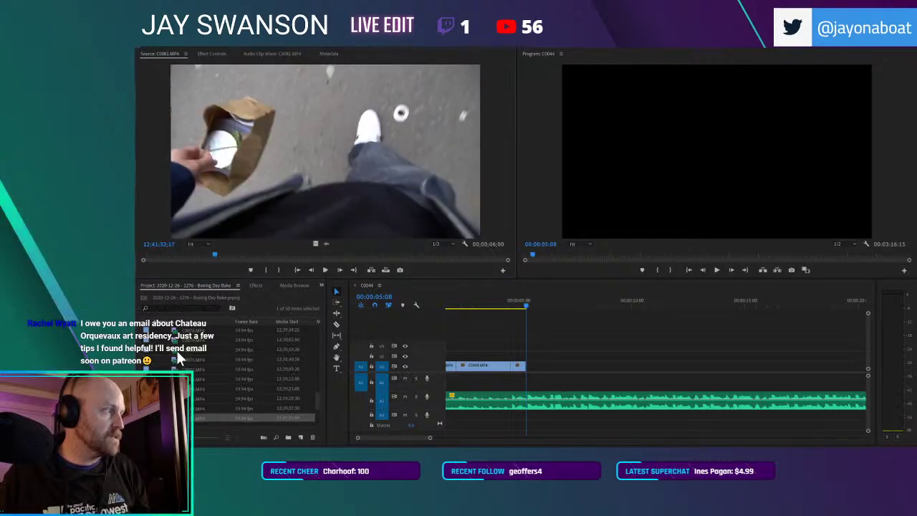
double_click(175, 349)
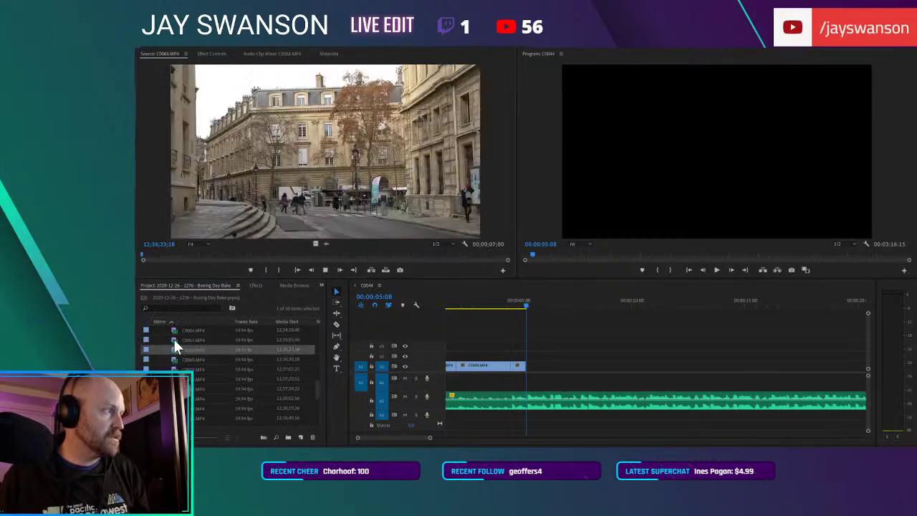
key(space)
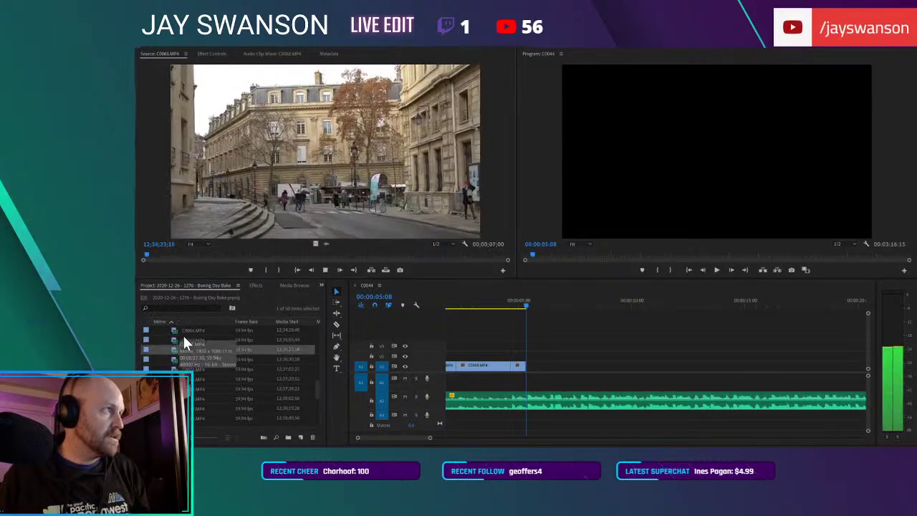
click(284, 268)
key(space)
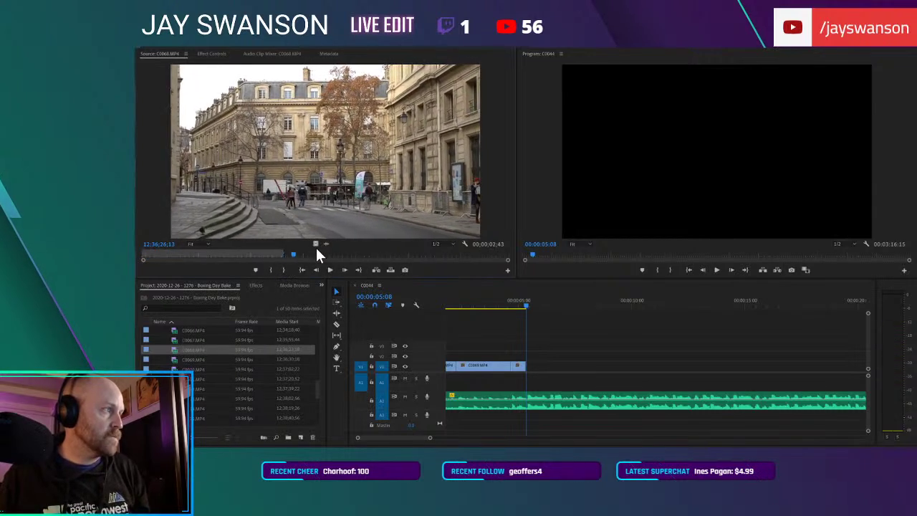
Step: Place only the video of the marked street excerpt directly after the pasta shot on V1 and play across the join
drag(321, 254, 524, 370)
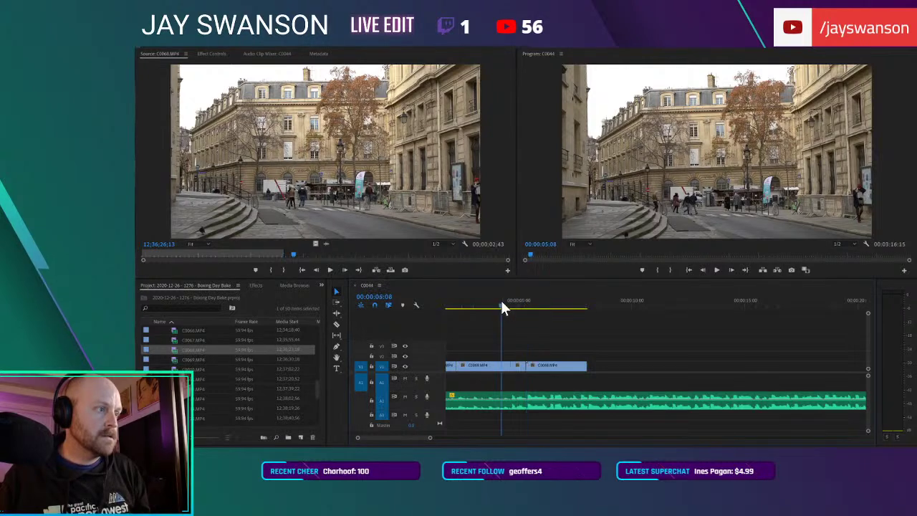
click(501, 301)
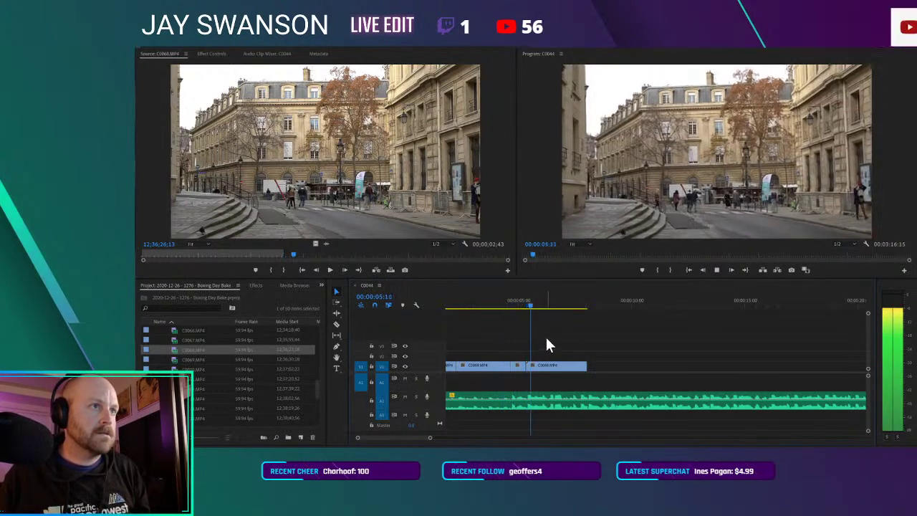
key(space)
Step: Split the street shot at 00:00:06:00, ripple-trim the start of its second piece for a jump cut, and save
key(c)
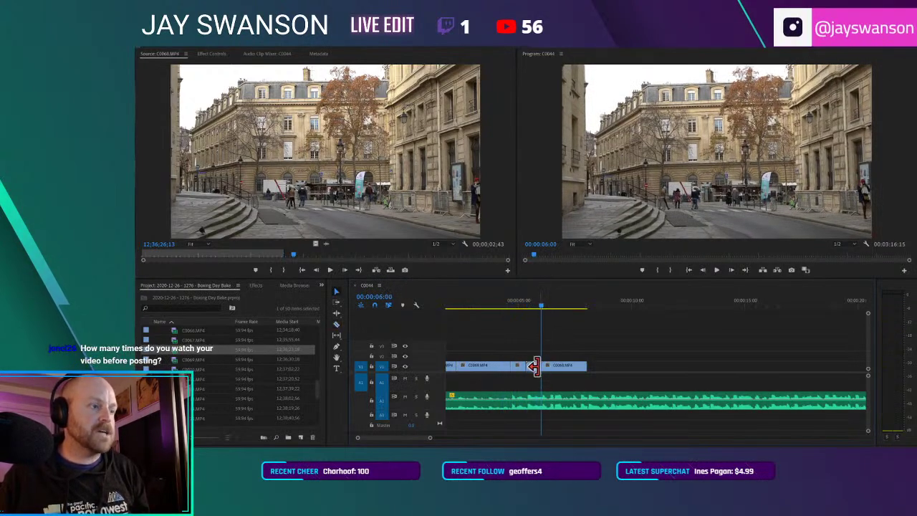
key(equal)
drag(555, 363, 563, 369)
drag(575, 367, 568, 369)
key(ctrl+s)
key(minus)
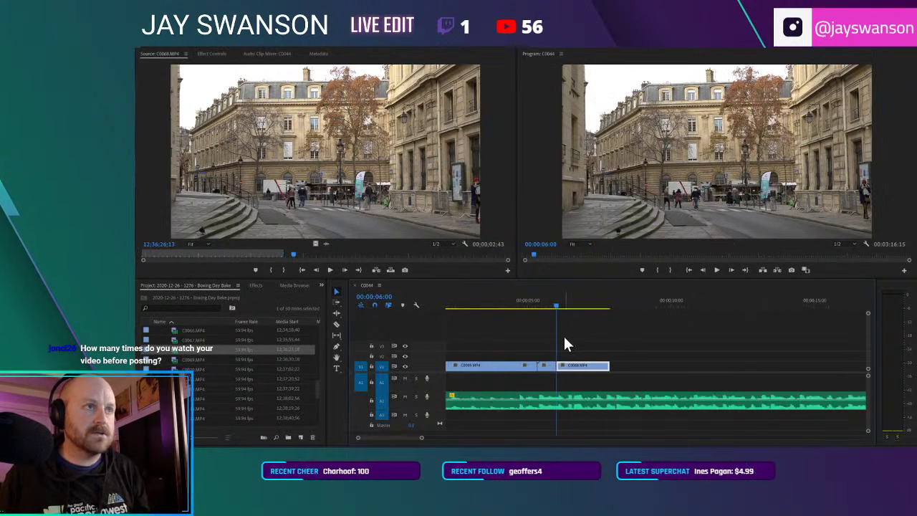
Step: Replay the pasta shot and the first street jump cut to check their timing against the music
click(530, 303)
key(space)
key(space)
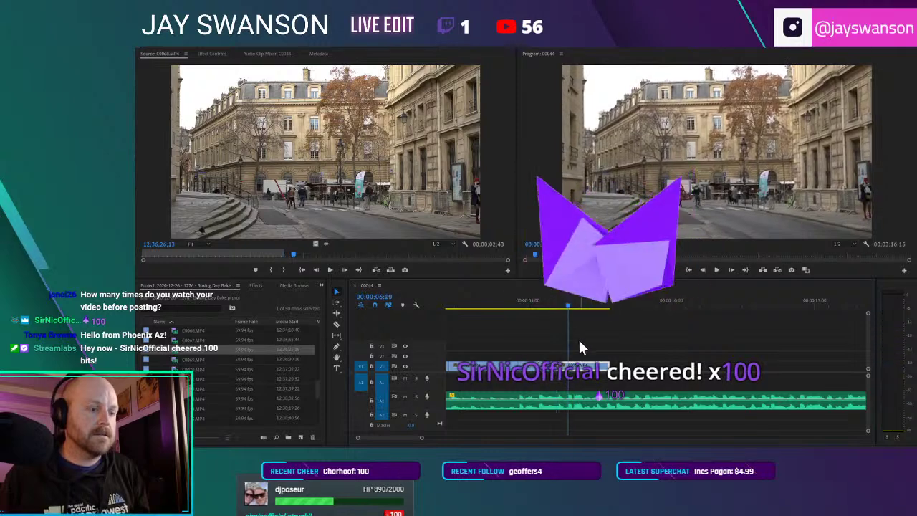
click(526, 303)
key(space)
key(c)
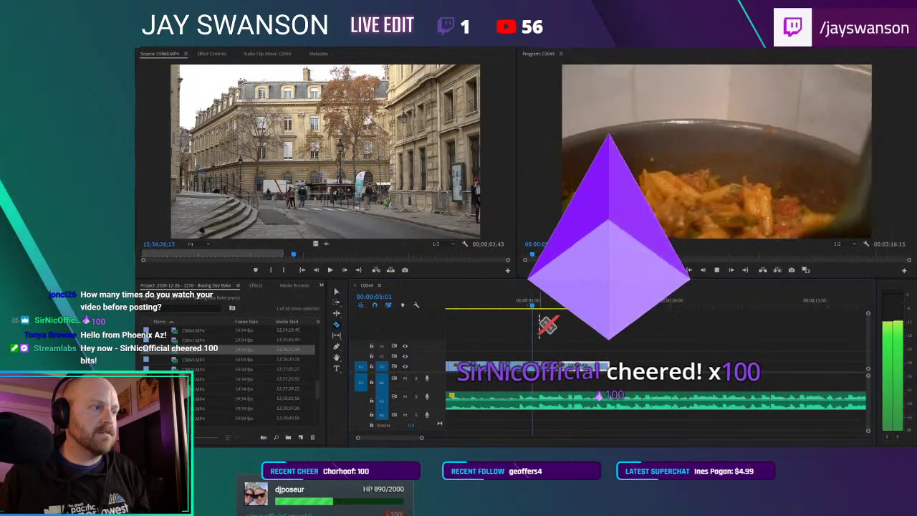
key(space)
Step: Split the second street piece on the following beat, ripple-trim the start of the remainder, and play the result
click(550, 304)
key(space)
key(space)
click(567, 366)
key(v)
drag(569, 366, 581, 368)
key(space)
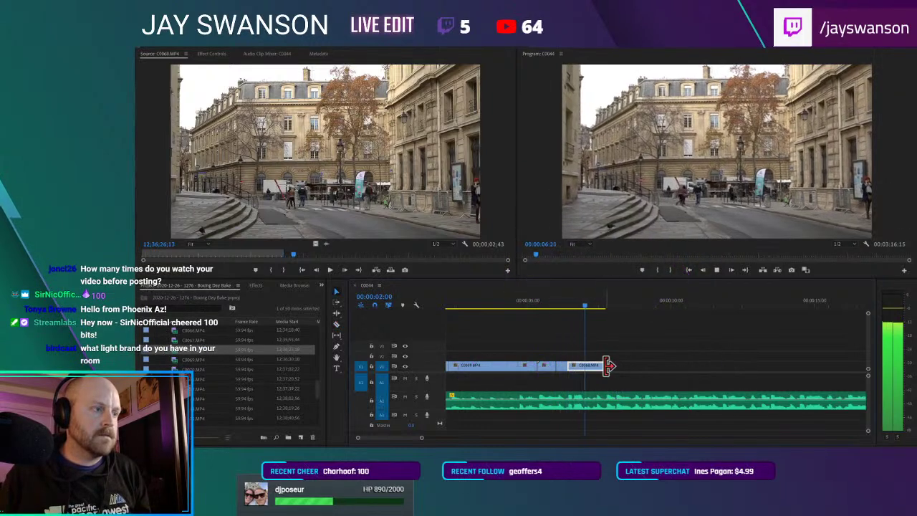
Step: Split the last street piece at 00:00:06:13 and ripple-trim the start of the remainder for another jump cut
click(553, 302)
key(space)
key(space)
key(equal)
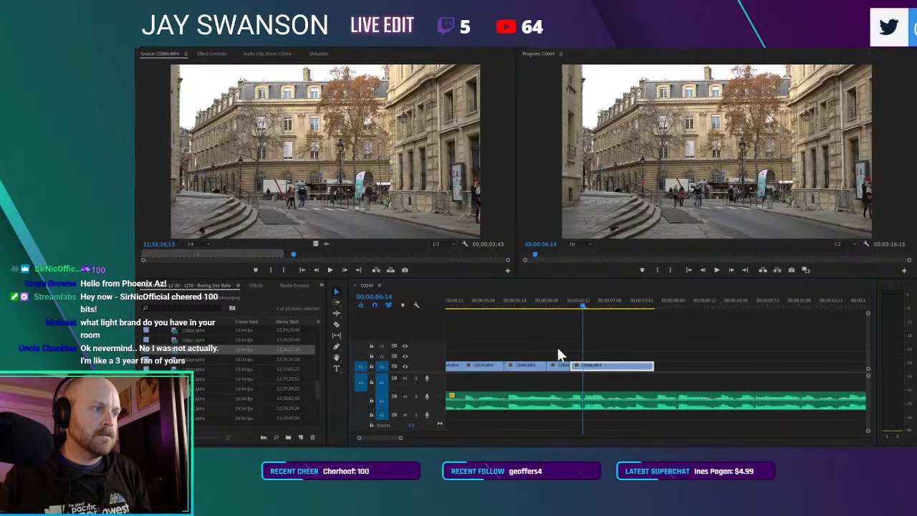
click(537, 302)
key(space)
key(c)
key(space)
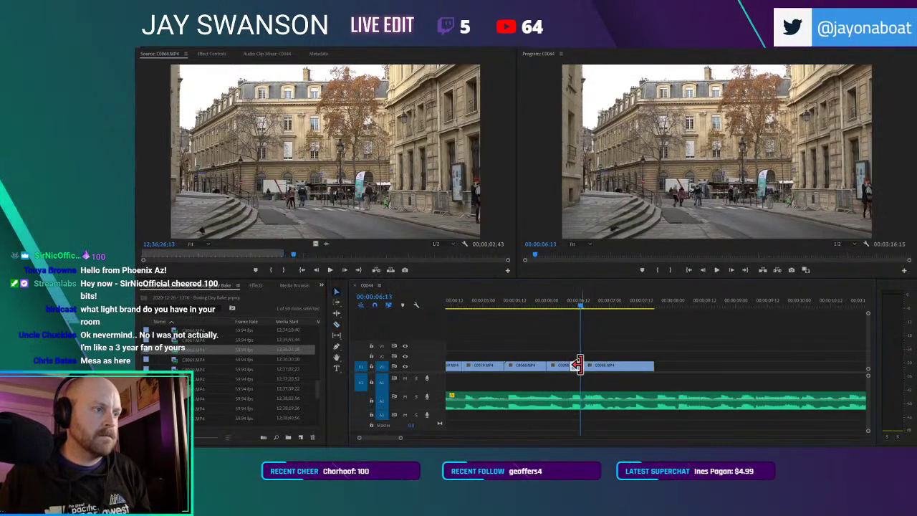
drag(586, 365, 592, 366)
Step: Split the remaining street piece at 00:00:06:16, ripple-trim the start of the final piece, and save
click(559, 300)
key(space)
key(c)
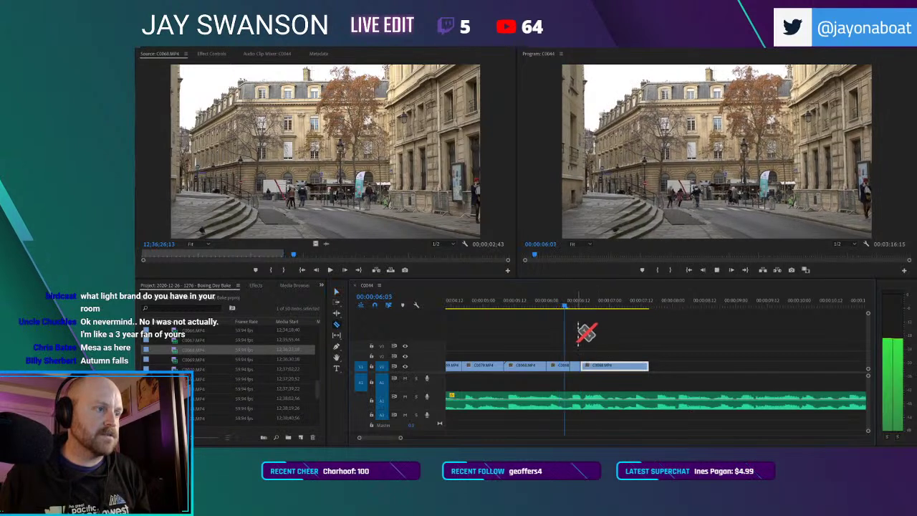
key(space)
click(557, 303)
key(space)
key(space)
click(588, 367)
key(v)
drag(598, 366, 646, 366)
key(ctrl+s)
key(minus)
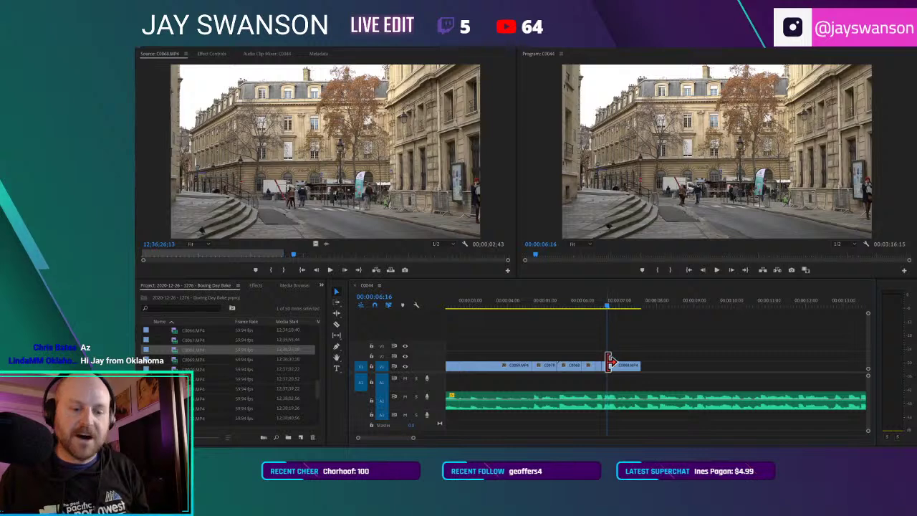
Step: Play the street jump cuts against the music, trim the final piece's end to 00:00:07:09, and save
click(571, 305)
key(ctrl+s)
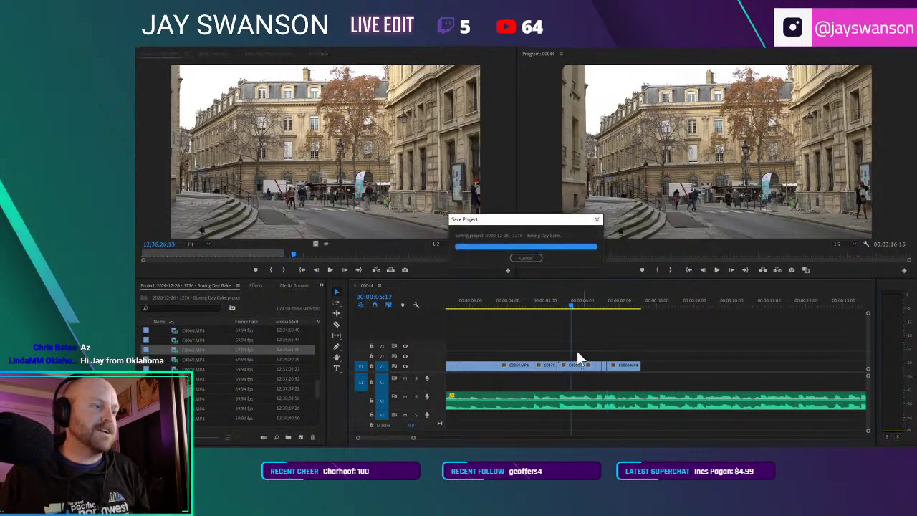
key(equal)
scroll(579, 343, up, 1)
key(space)
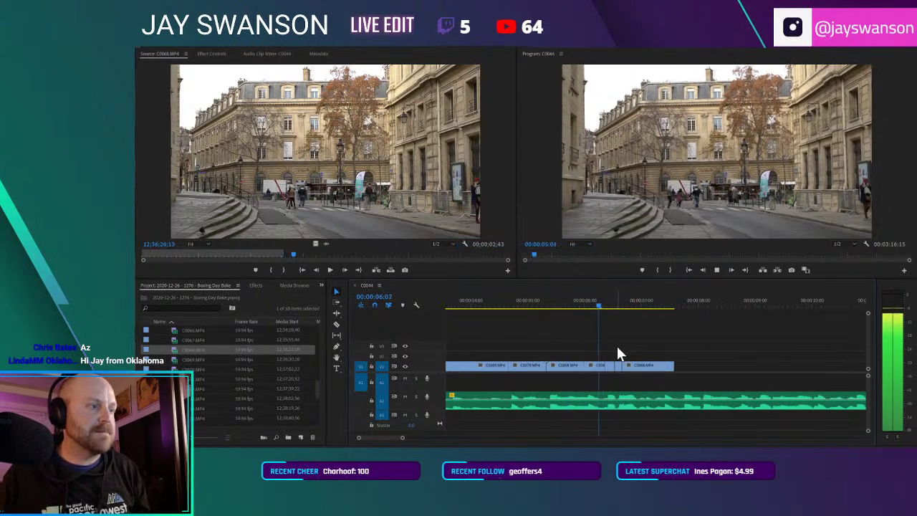
key(space)
drag(671, 366, 666, 371)
key(ctrl+s)
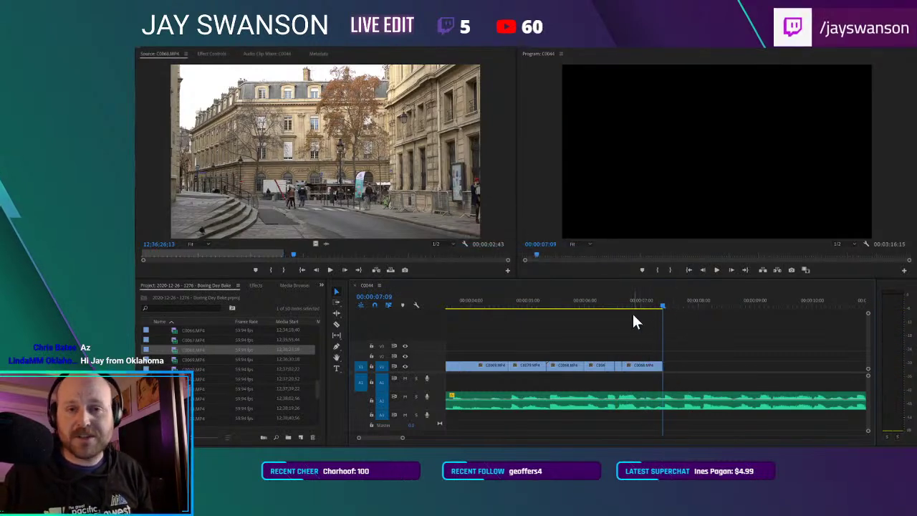
Step: Add the opening of C0063.MP4 up to 12;30;47;48, video only, after the last montage shot, trim its end to 00:00:09:09, and save
scroll(591, 366, down, 4)
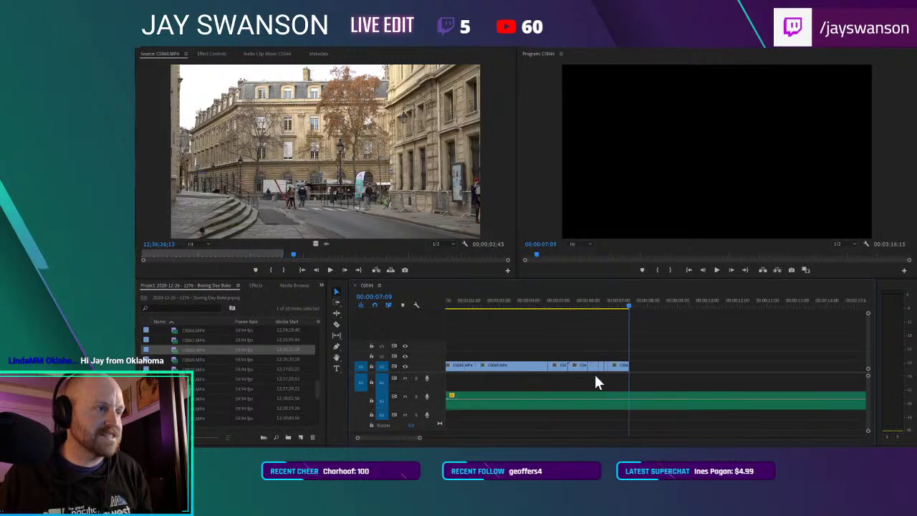
scroll(200, 374, up, 2)
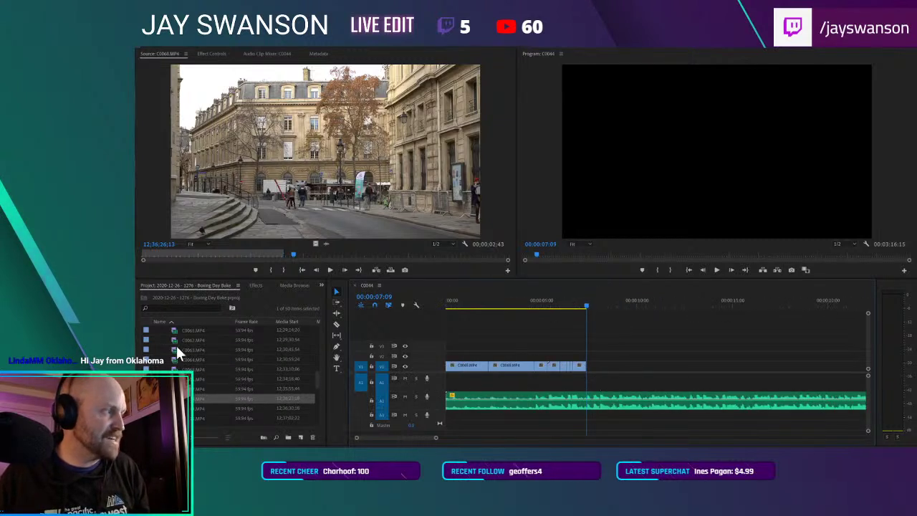
double_click(177, 350)
key(space)
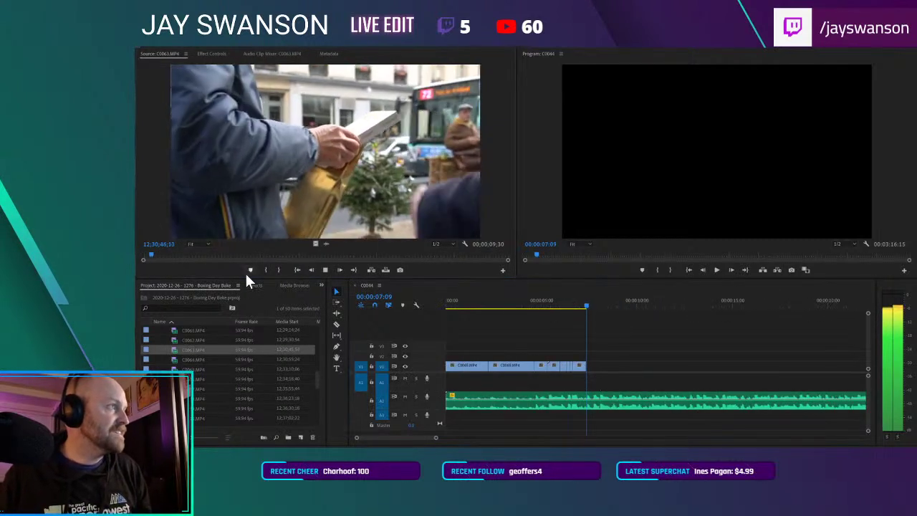
click(279, 269)
key(space)
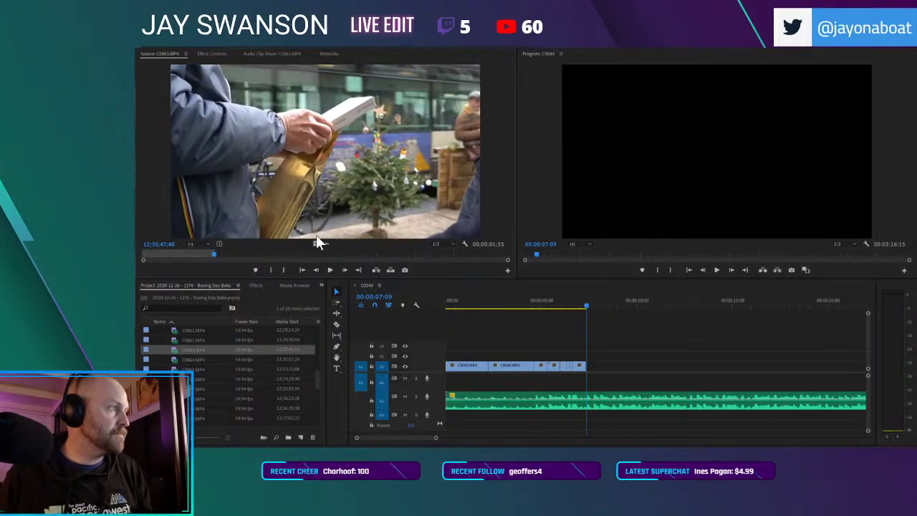
drag(628, 371, 593, 368)
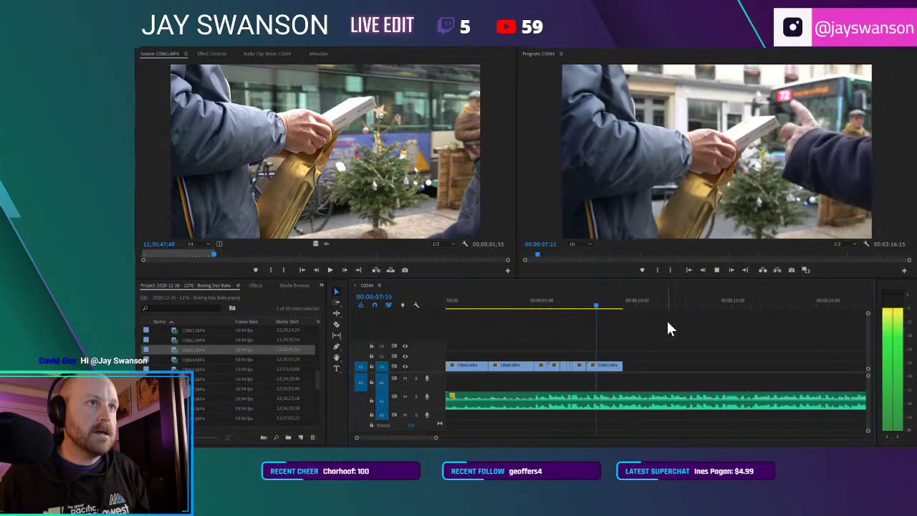
drag(618, 365, 624, 366)
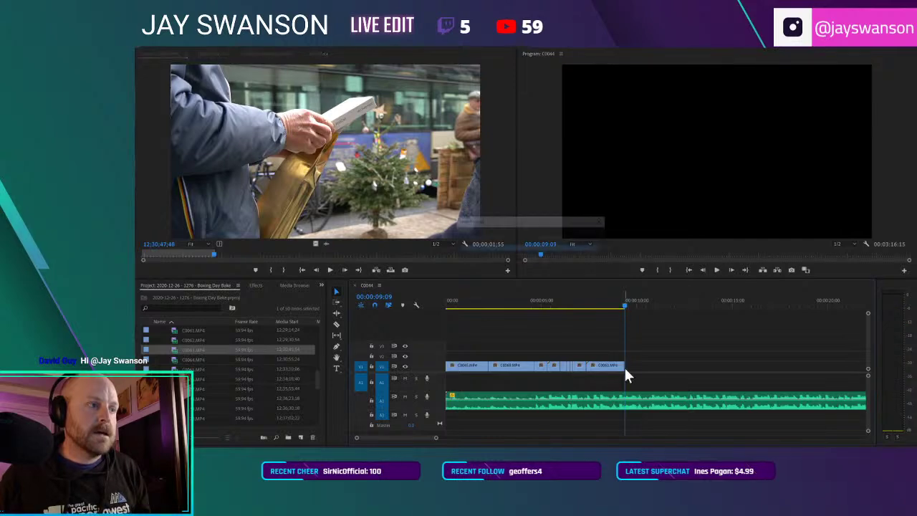
key(ctrl+s)
Step: Skim through the train tunnel footage in C0055.MP4 for a usable montage shot
scroll(193, 389, up, 3)
scroll(172, 347, up, 4)
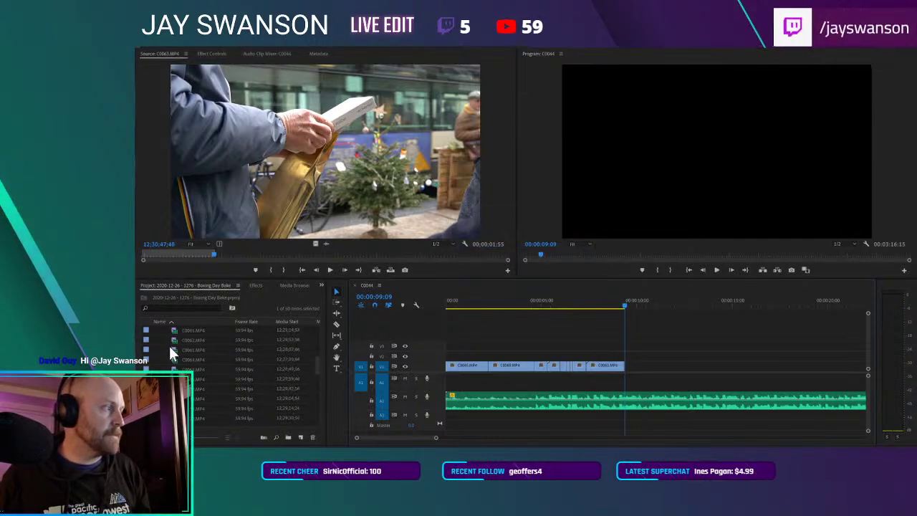
double_click(172, 348)
key(space)
click(228, 255)
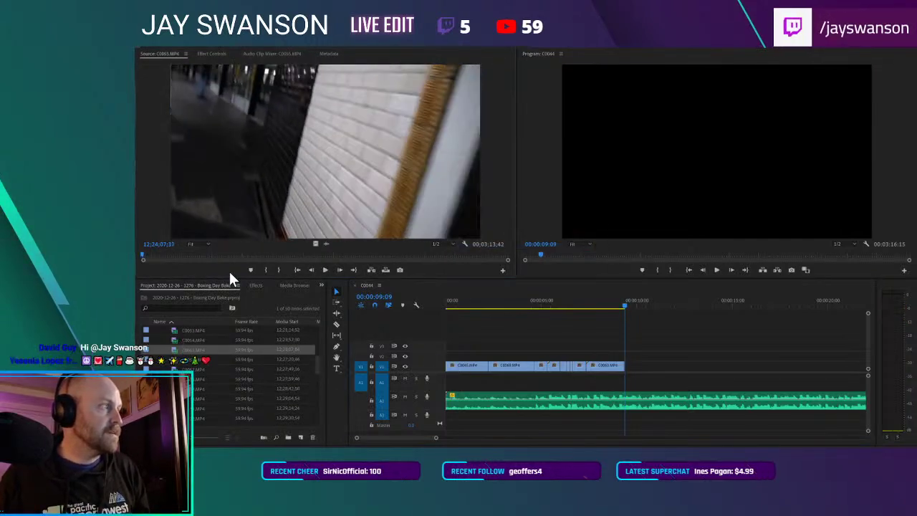
click(222, 255)
scroll(203, 335, up, 1)
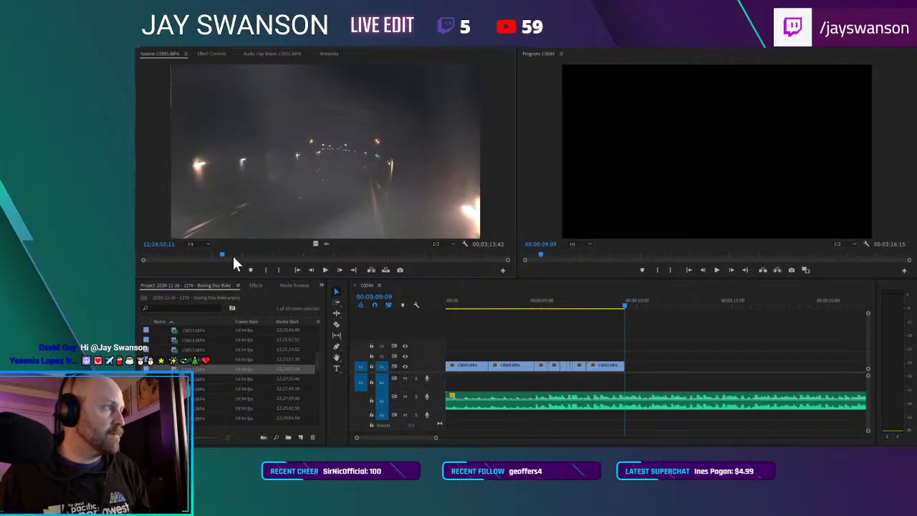
drag(213, 249, 510, 227)
Step: Mark the passing-train section of C0056.MP4 ending at 12;27;43;08 and add it, video only, to the montage at 00:00:09:09
double_click(179, 379)
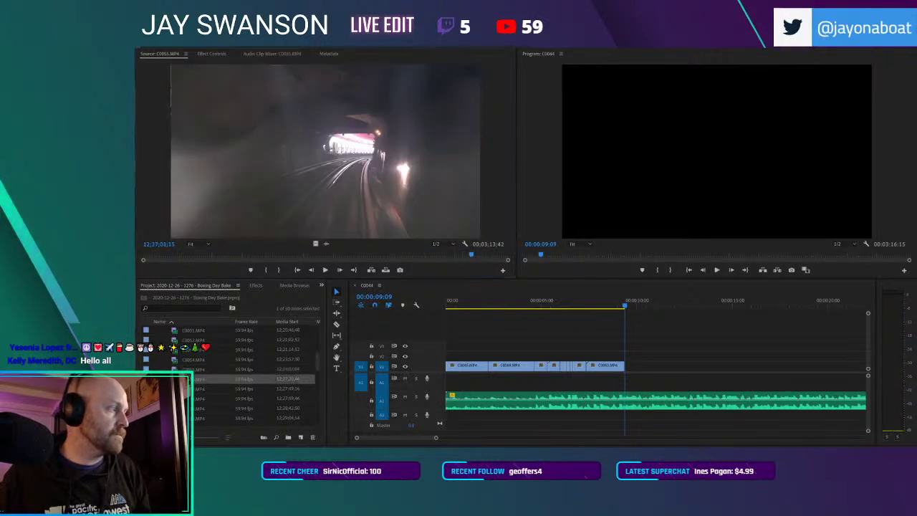
drag(148, 252, 427, 252)
click(266, 269)
key(space)
click(284, 270)
drag(315, 245, 625, 365)
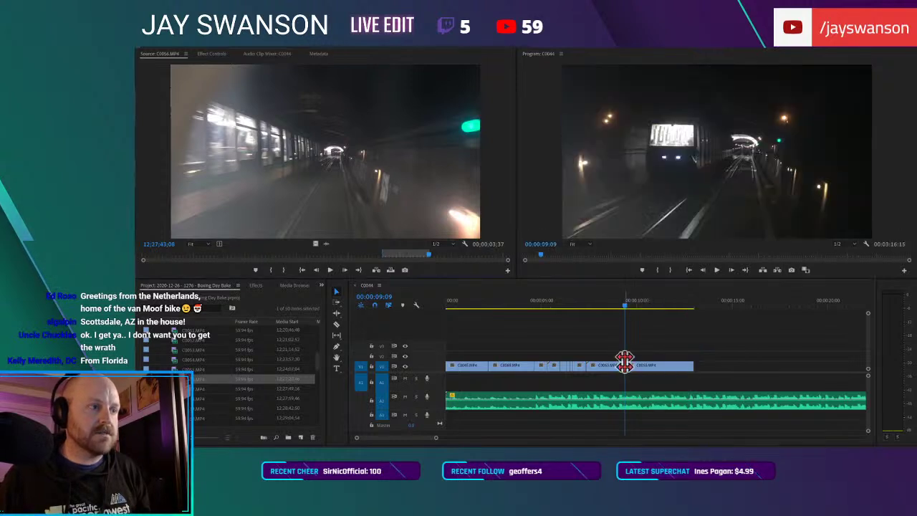
Step: Play the cut into the train shot, and split the shot at about 00:00:10:01 and again shortly before its end
key(minus)
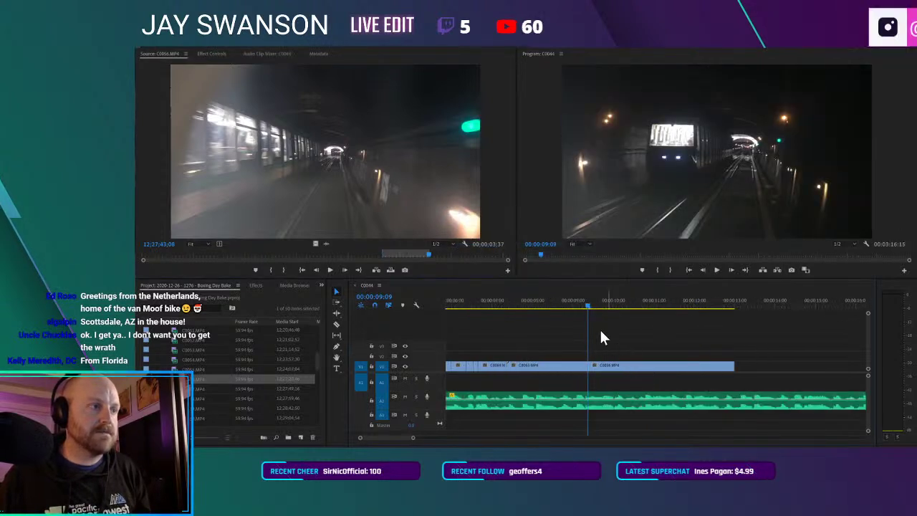
click(565, 300)
key(space)
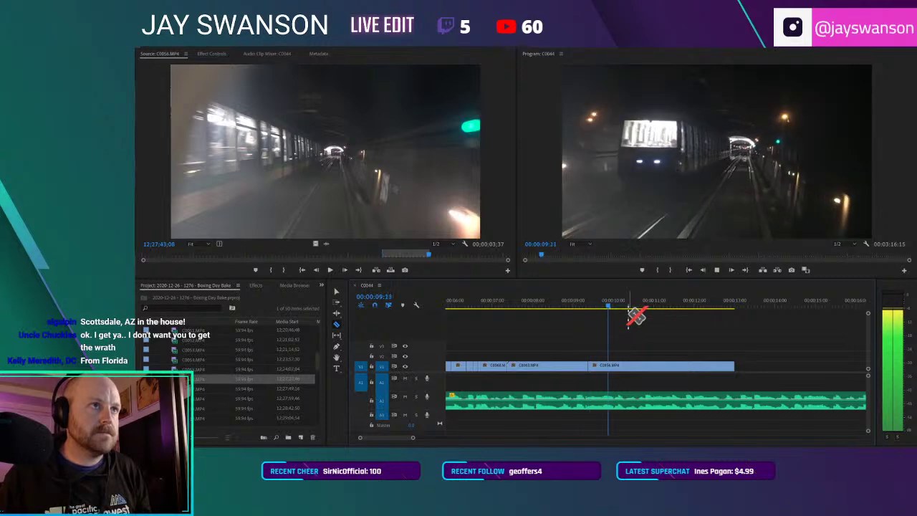
key(space)
key(v)
click(566, 303)
key(space)
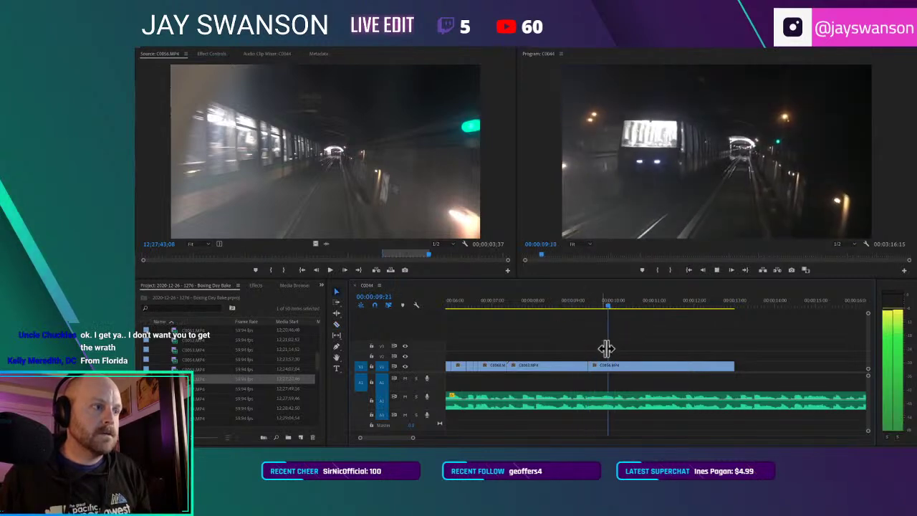
click(591, 300)
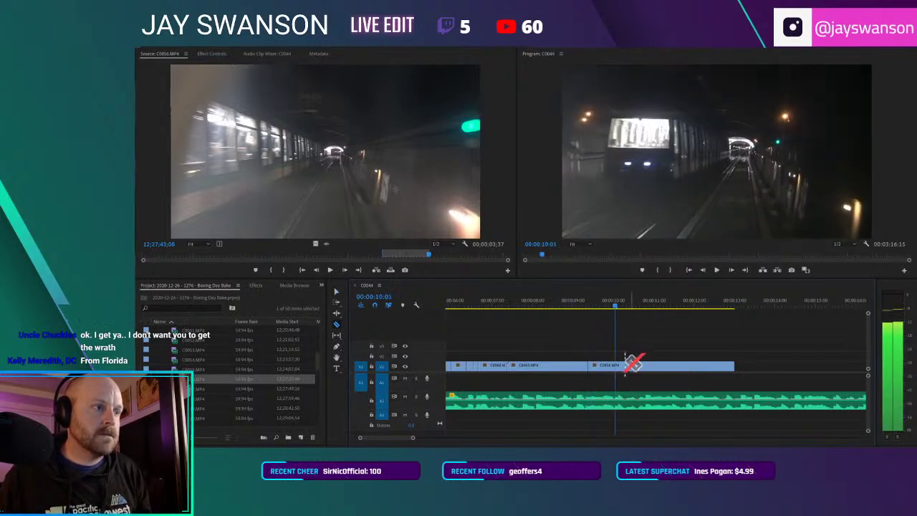
click(616, 367)
click(712, 368)
Step: Rate-stretch the middle train piece to end at about 00:00:10:20 and ripple-delete the gap before the final piece
key(v)
drag(710, 367, 643, 371)
key(b)
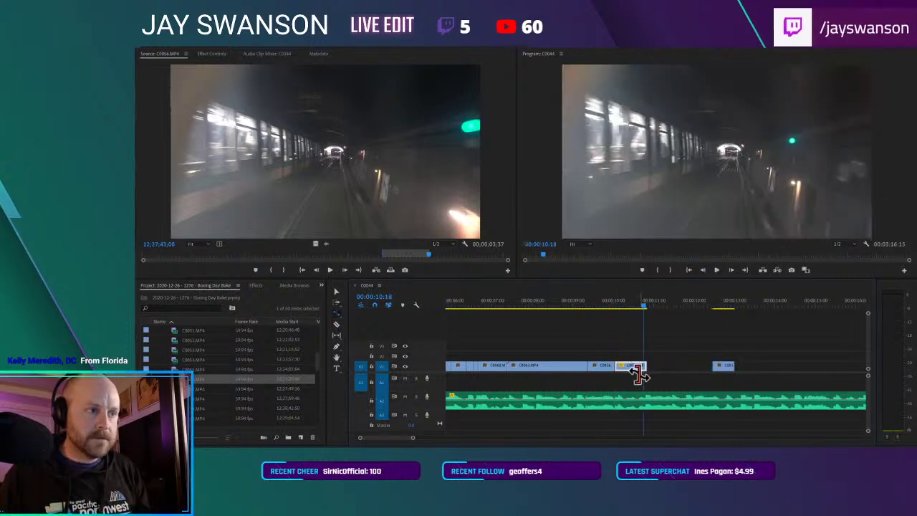
drag(653, 371, 643, 368)
key(v)
right_click(666, 366)
click(678, 371)
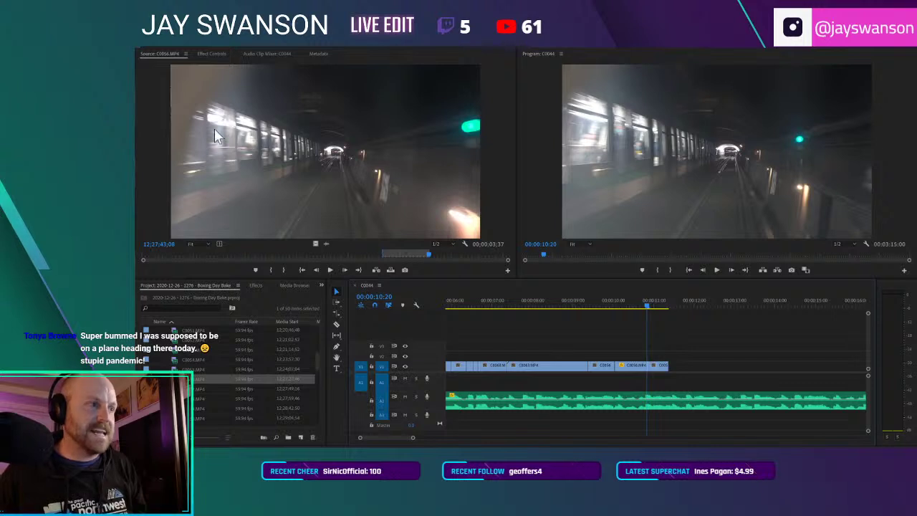
Step: Play the sped-up train section against the music, trim the final piece's end to 00:00:11:10, and save
click(568, 302)
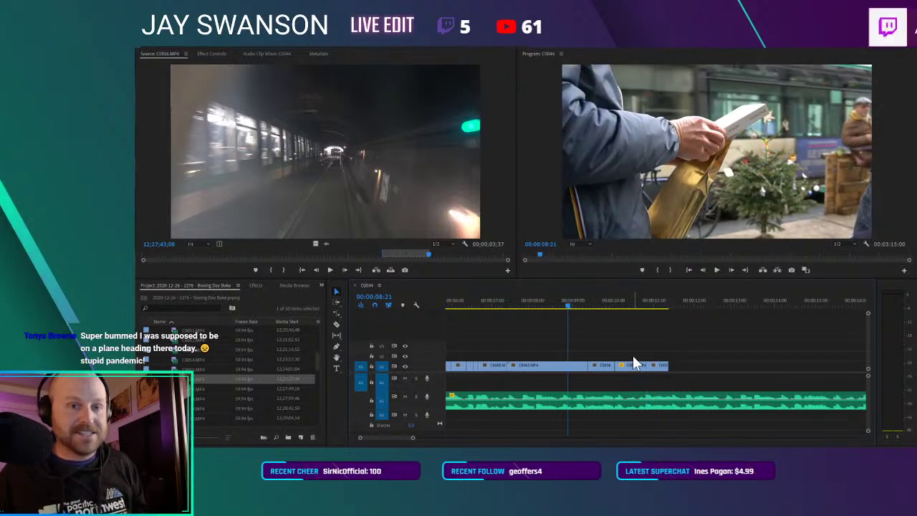
key(ctrl+s)
key(minus)
key(space)
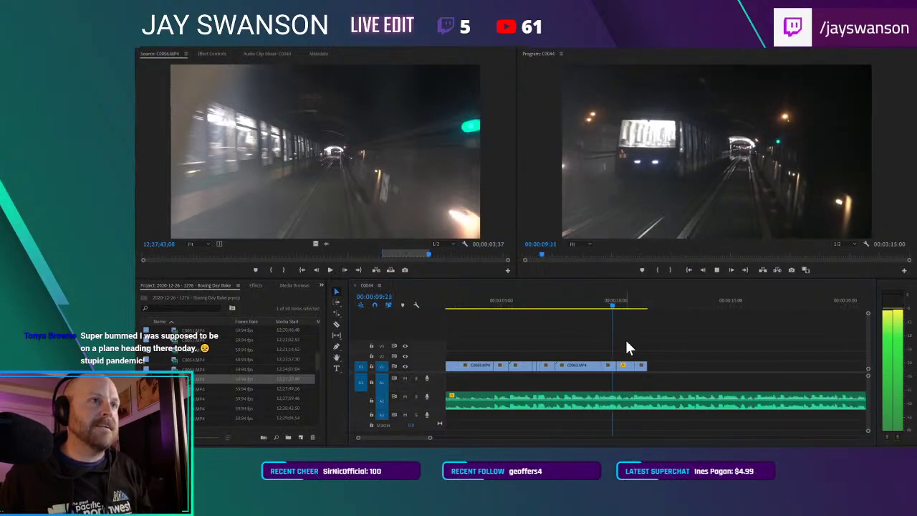
key(space)
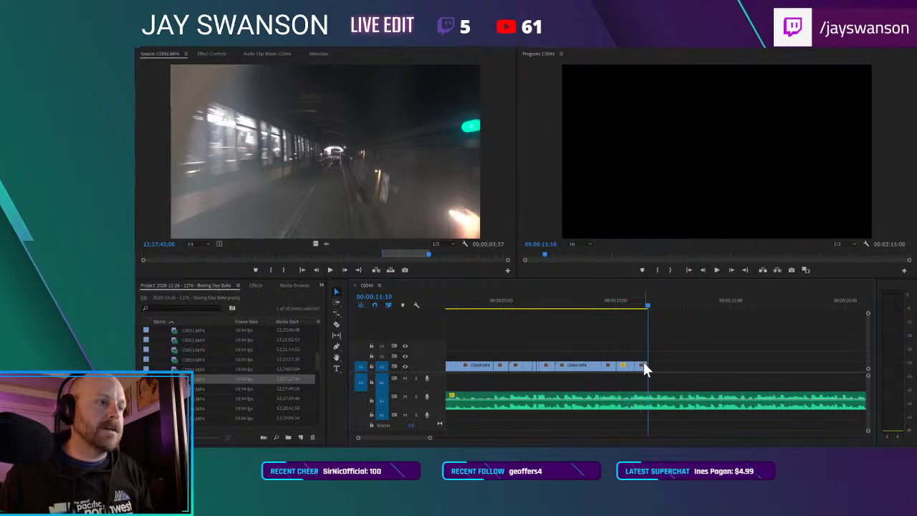
drag(643, 367, 647, 368)
key(ctrl+s)
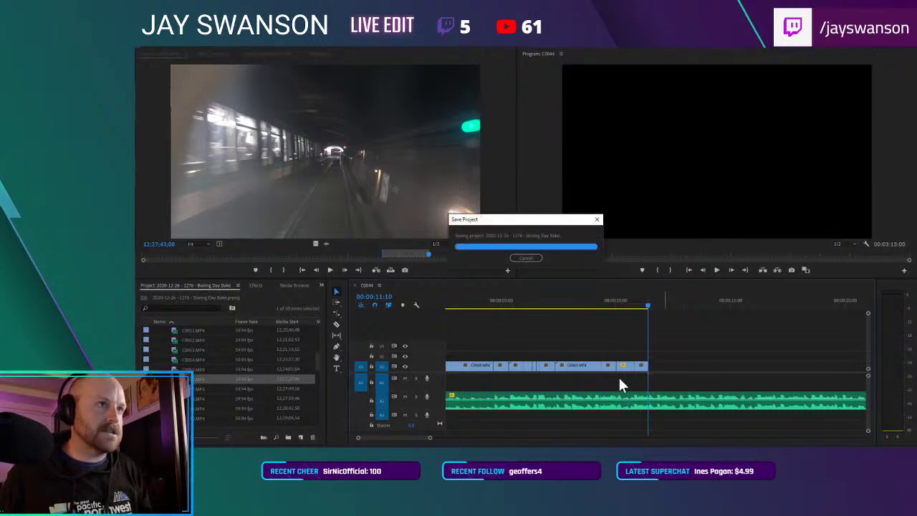
Step: Review C0065.MP4, C0062.MP4 and neighbouring source clips for the next montage shot
key(equal)
key(minus)
key(minus)
key(equal)
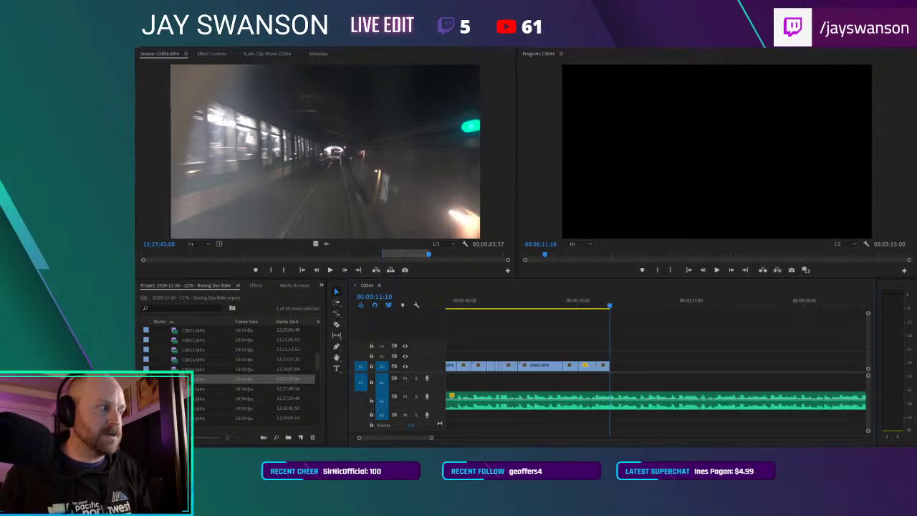
scroll(243, 373, up, 1)
scroll(243, 374, down, 5)
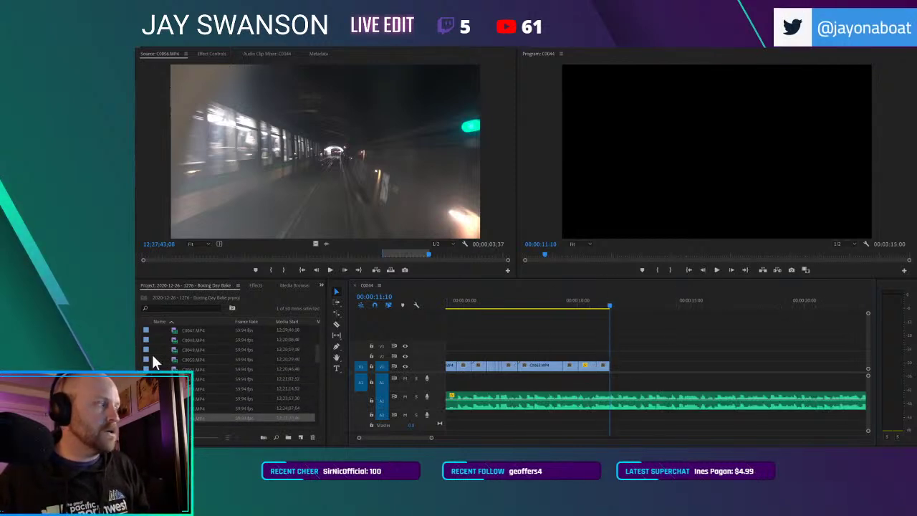
scroll(163, 360, down, 2)
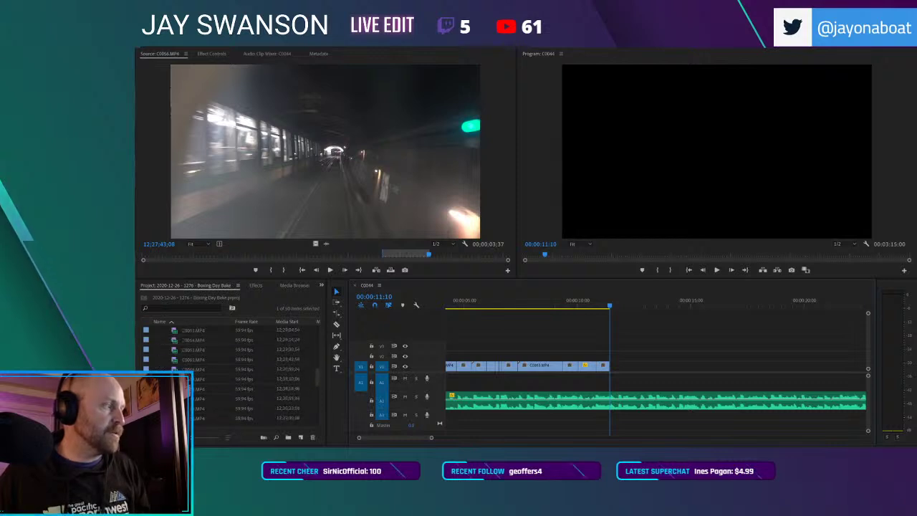
double_click(176, 348)
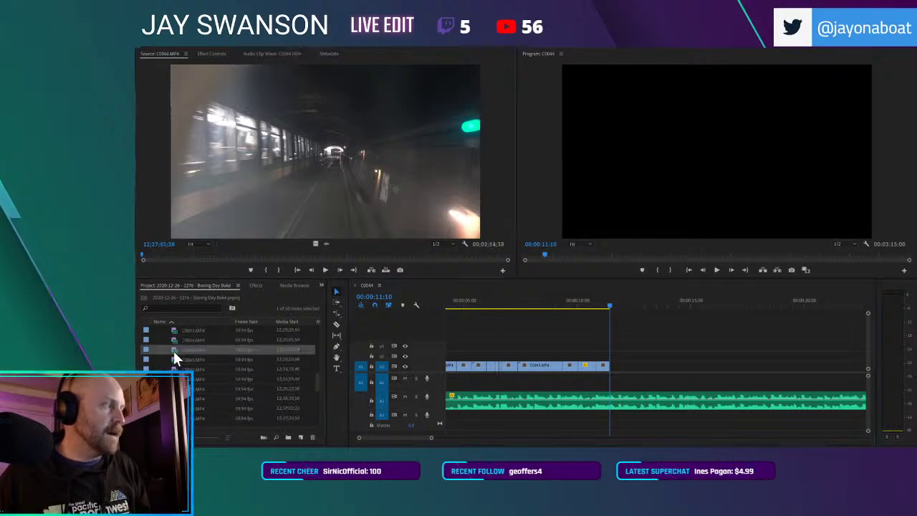
click(164, 255)
drag(164, 255, 346, 243)
click(172, 361)
double_click(173, 366)
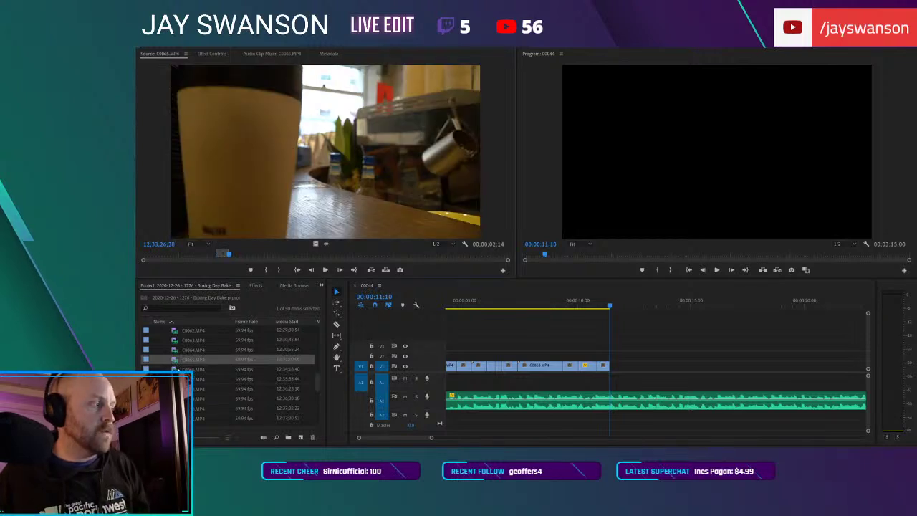
double_click(173, 329)
key(space)
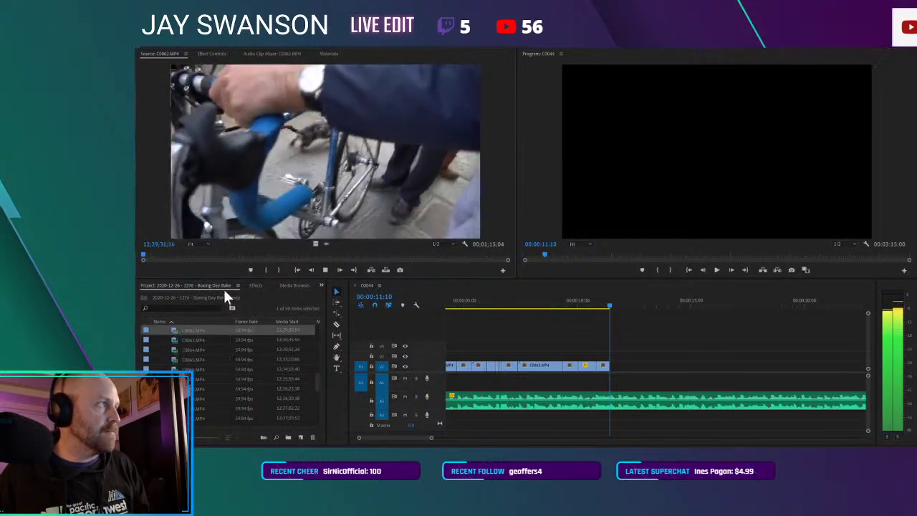
key(space)
Step: Mark the walking-dog section near the end of C0061.MP4 and add it with its audio to the montage at 00:00:11:10
double_click(175, 347)
key(space)
key(space)
drag(267, 255, 422, 243)
click(267, 270)
key(space)
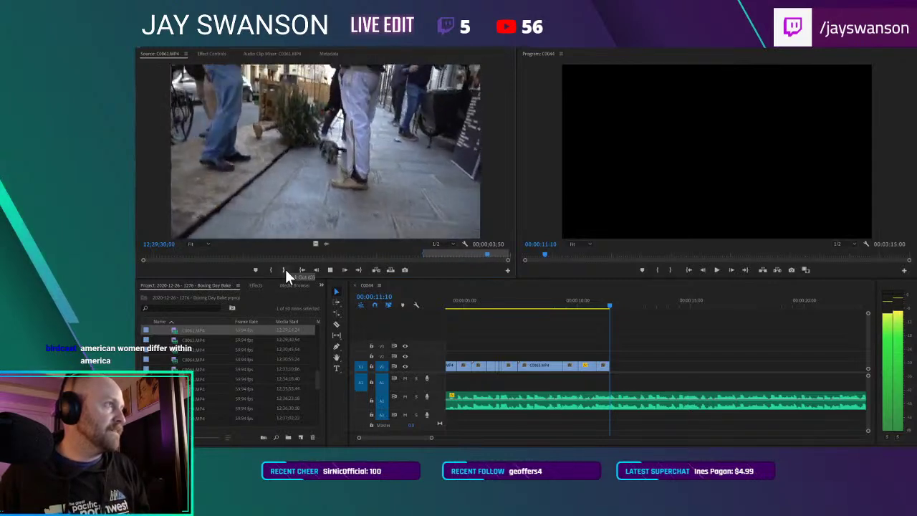
drag(330, 202, 626, 390)
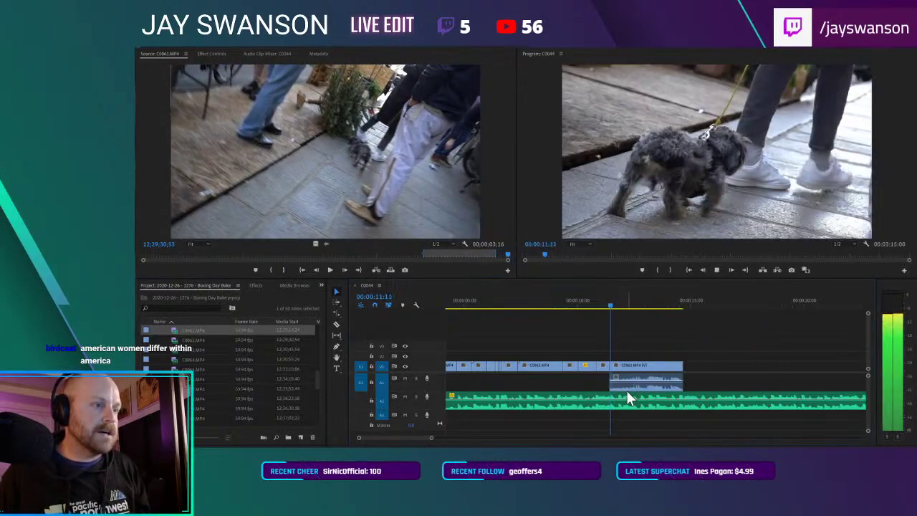
Step: Play the dog shot against the music and split the music track at 00:00:13:03
key(space)
key(space)
click(628, 303)
key(space)
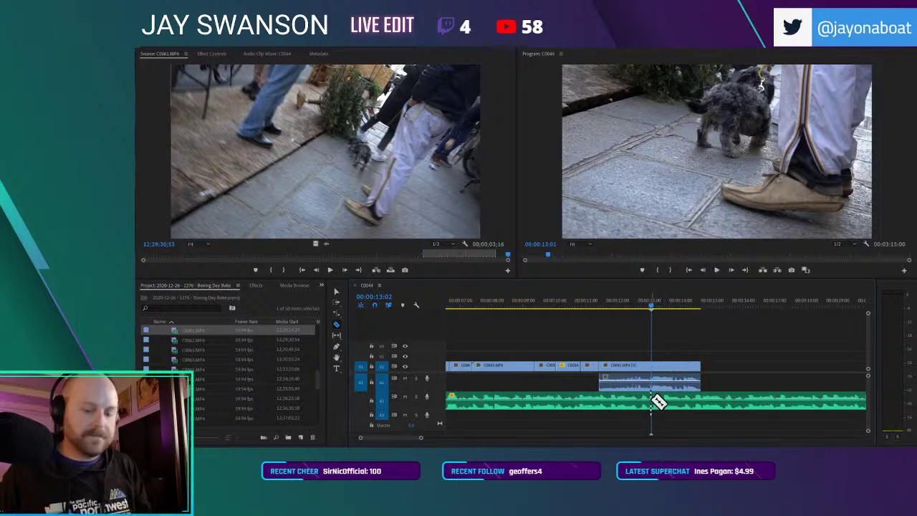
key(Left)
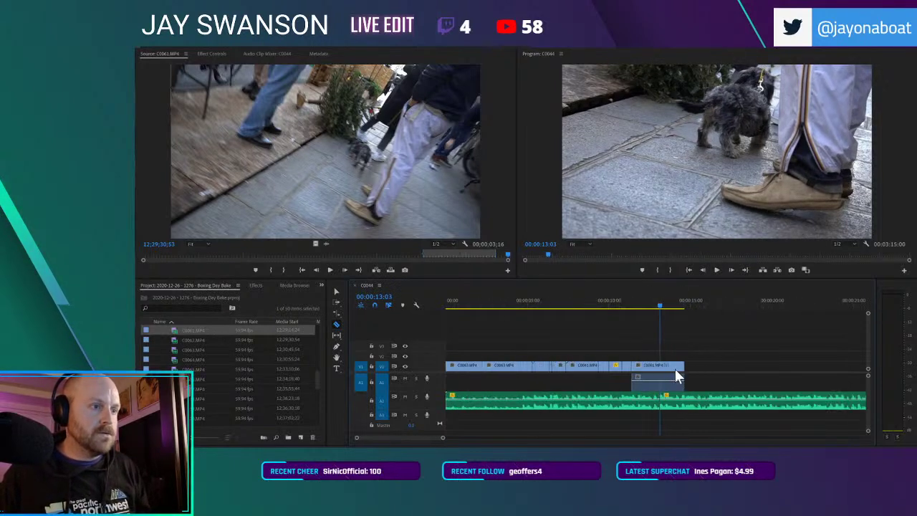
Step: Move the remaining music to the end of the talking-head clip, ripple-delete the gap after the dog shot, and save
key(backslash)
key(minus)
key(minus)
key(minus)
key(v)
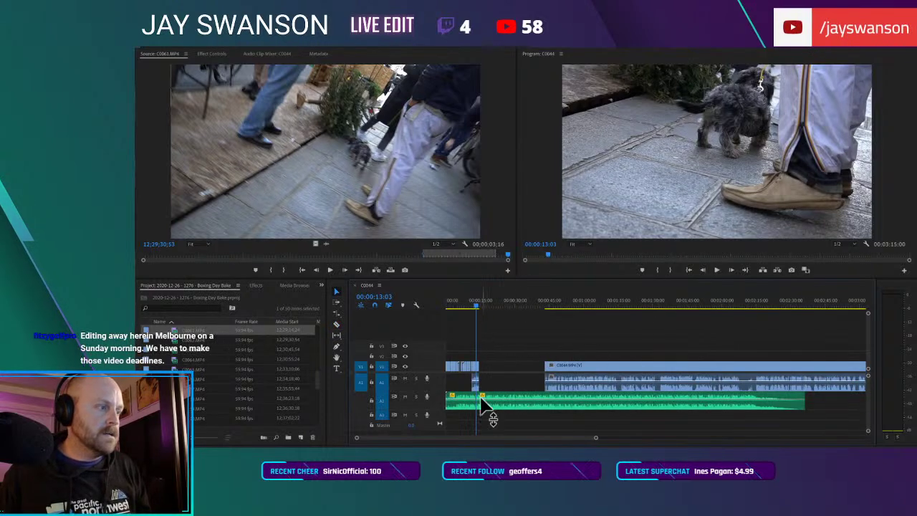
drag(475, 398, 715, 401)
click(484, 364)
key(Delete)
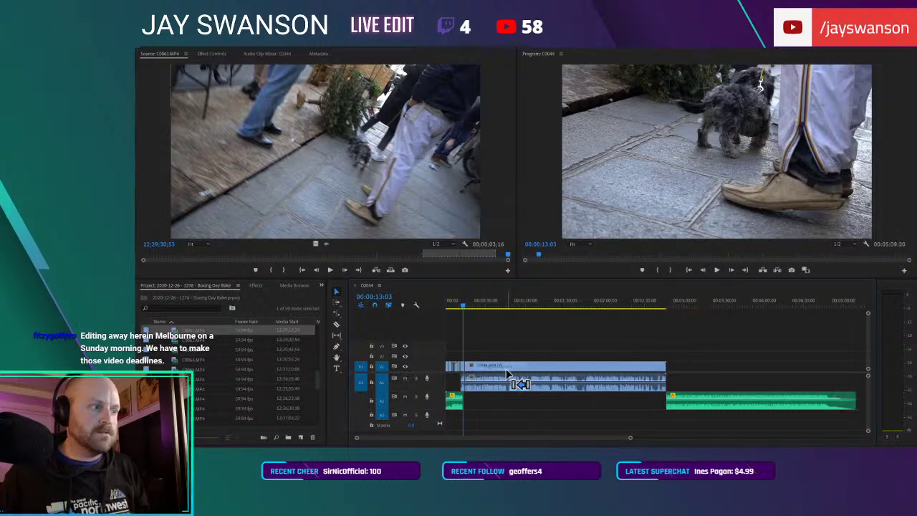
scroll(494, 371, up, 3)
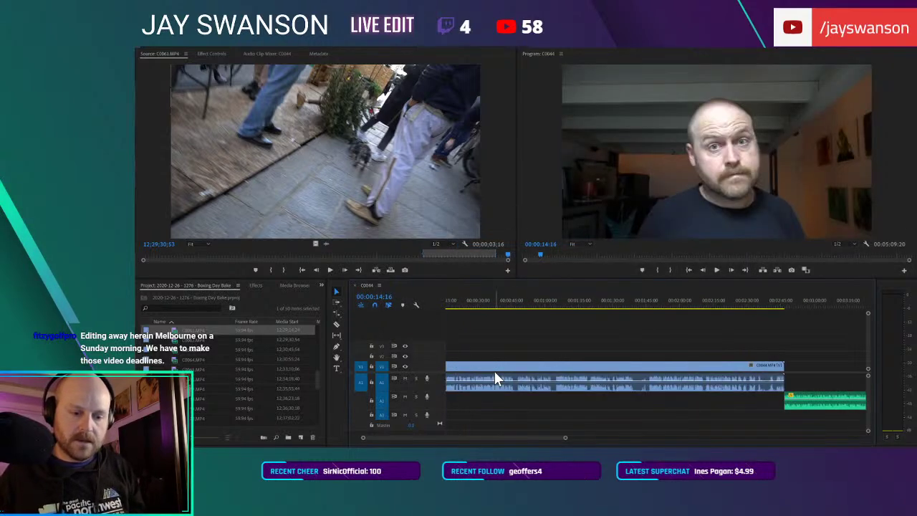
key(ctrl+s)
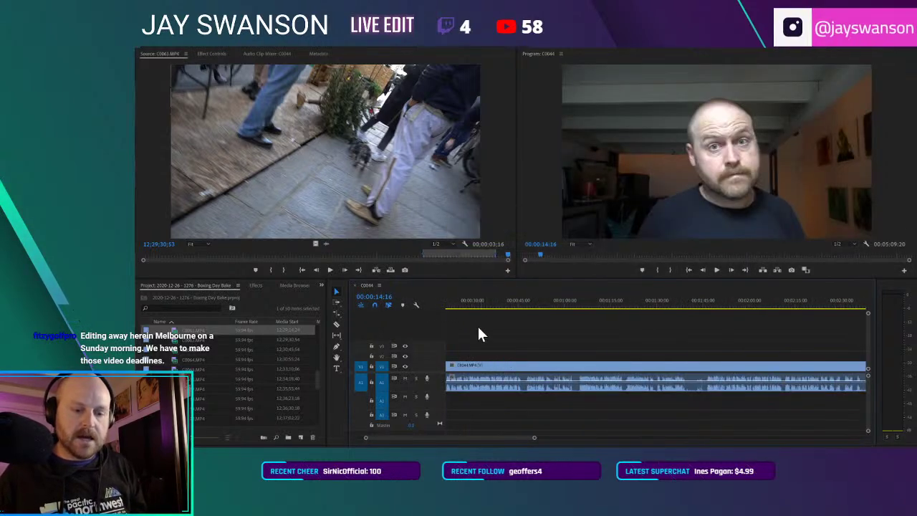
Step: Save the project with the montage and talking-head edit in place
scroll(523, 333, left, 3)
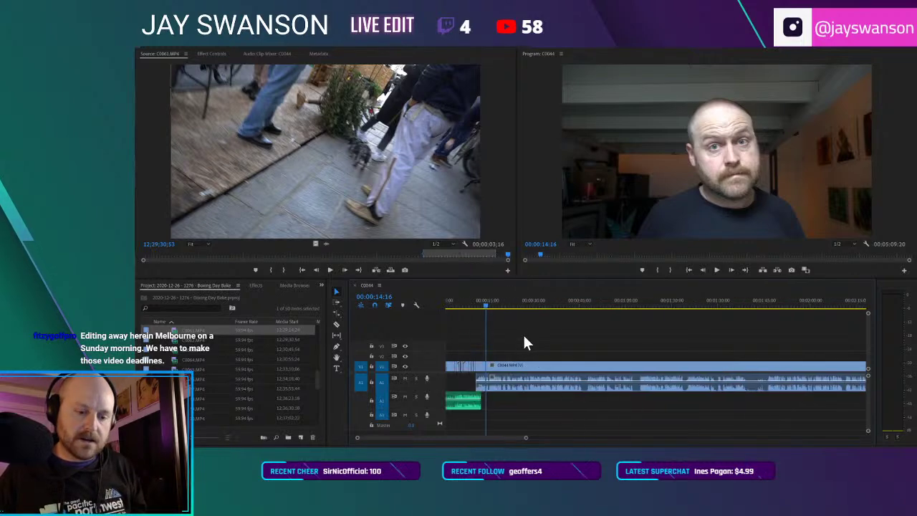
scroll(495, 343, up, 2)
scroll(497, 344, up, 1)
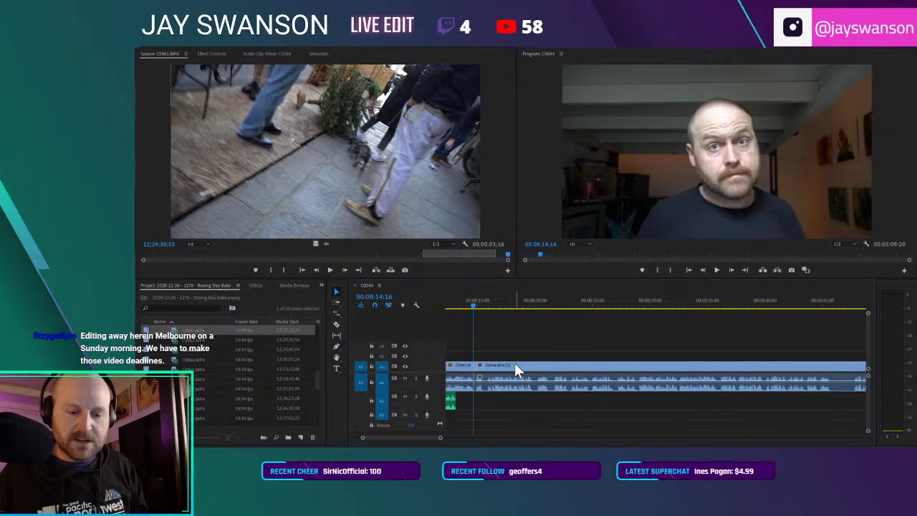
scroll(514, 362, up, 1)
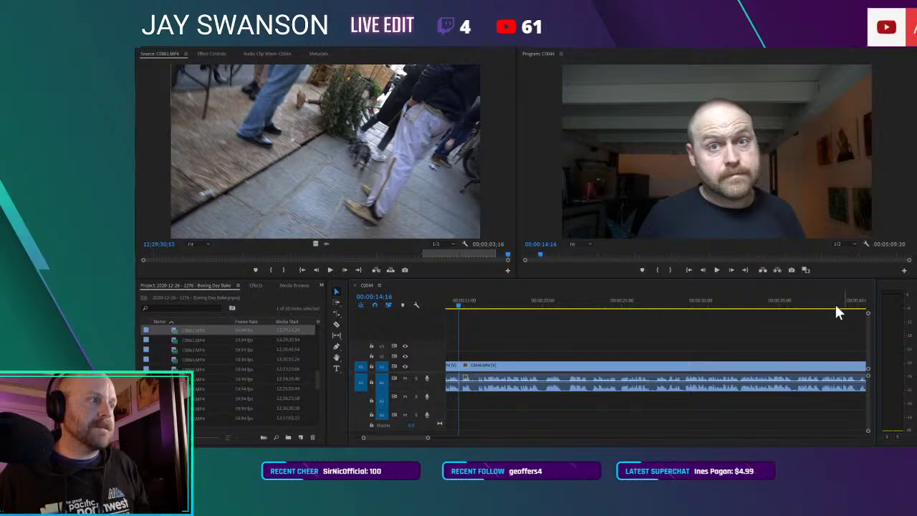
key(minus)
key(minus)
key(minus)
key(ctrl+s)
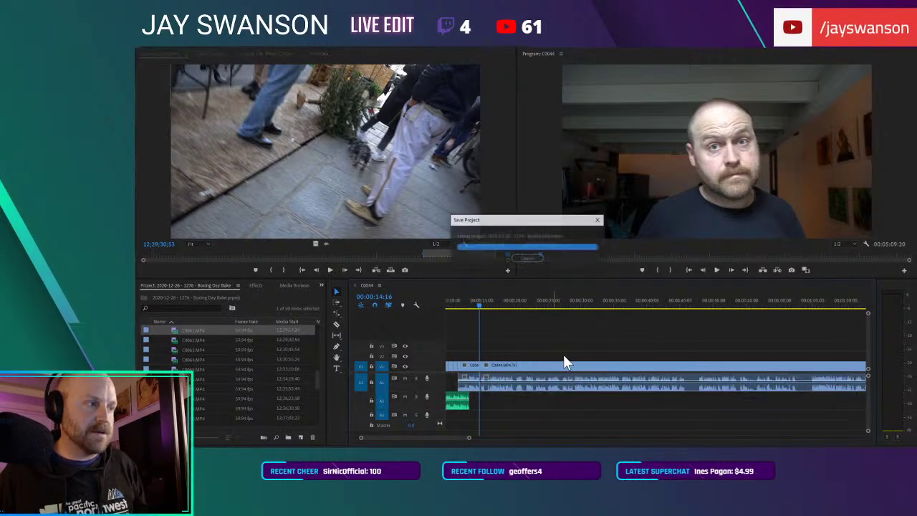
Step: Add a text title at 00:00:00:21 over the opening coffee-cup shot with the vlogger's full name in capitals
key(equal)
key(equal)
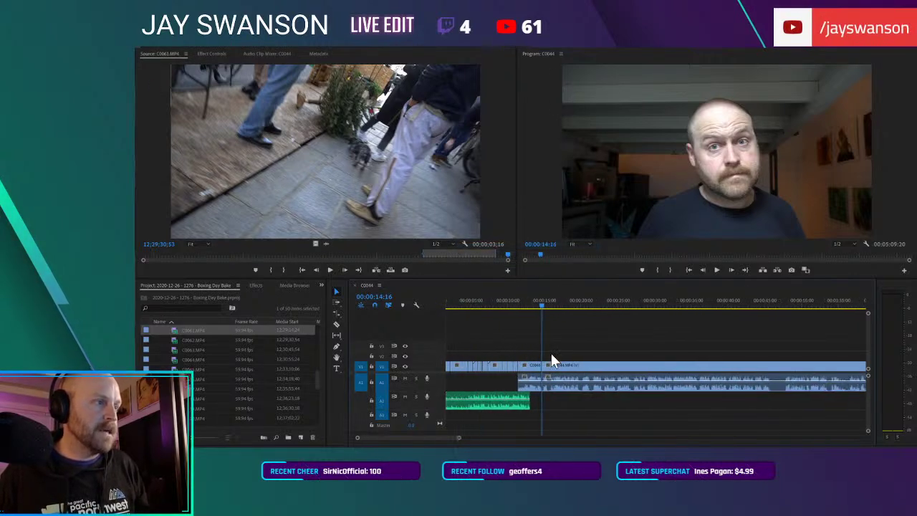
key(equal)
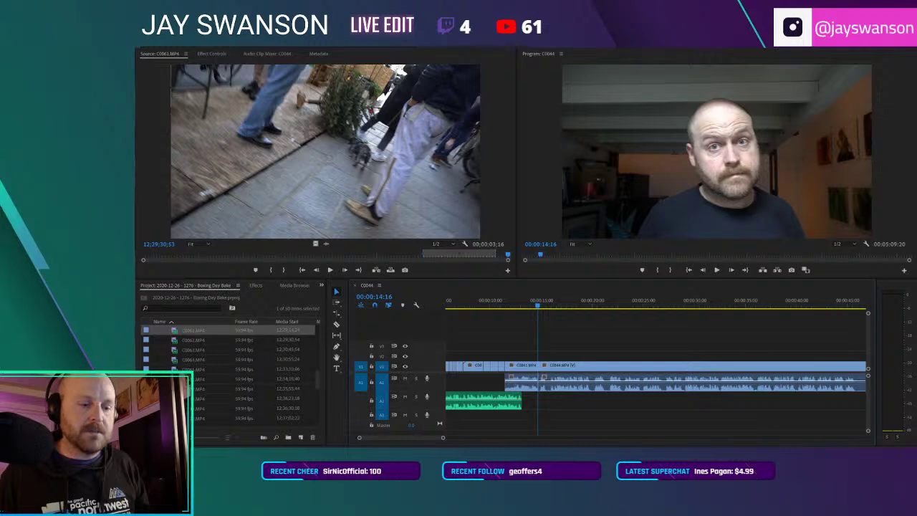
key(Home)
key(space)
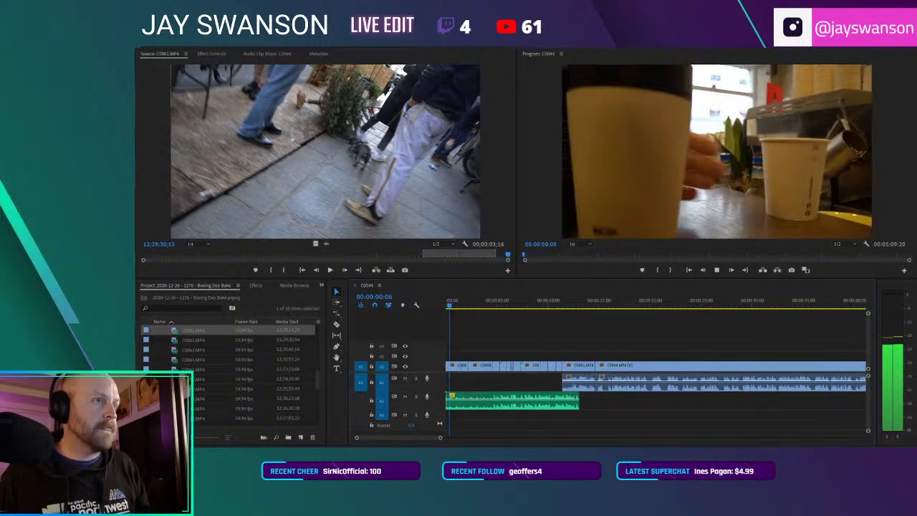
key(space)
key(t)
click(636, 151)
text(JAY SWANONS)
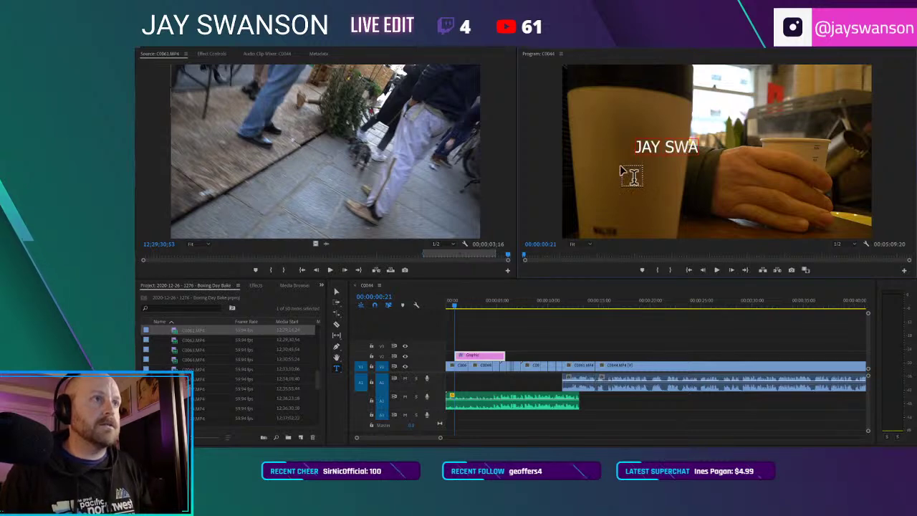
key(BackSpace)
key(BackSpace)
key(BackSpace)
text(S)
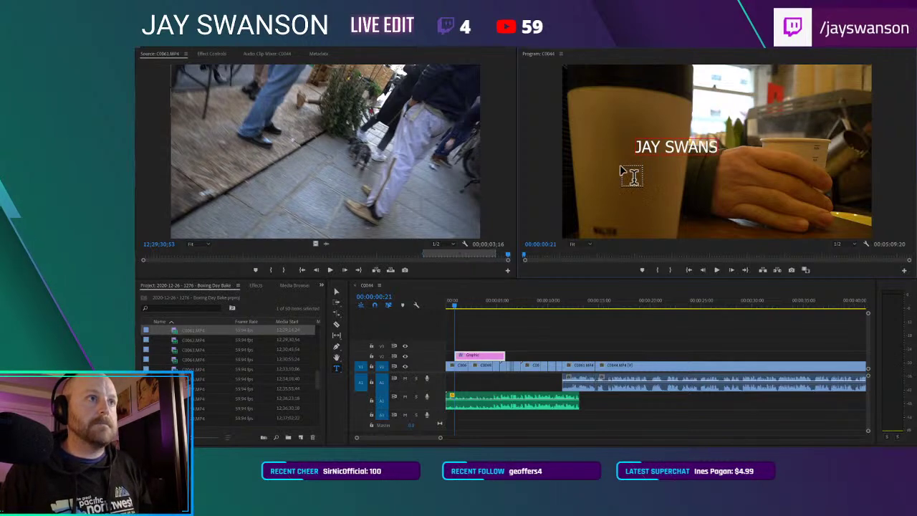
text(IN)
key(BackSpace)
text(ON)
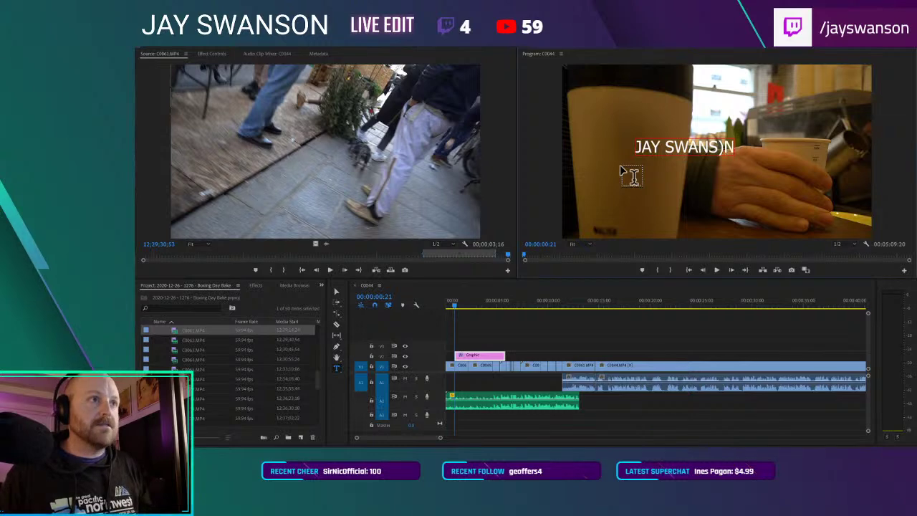
key(Escape)
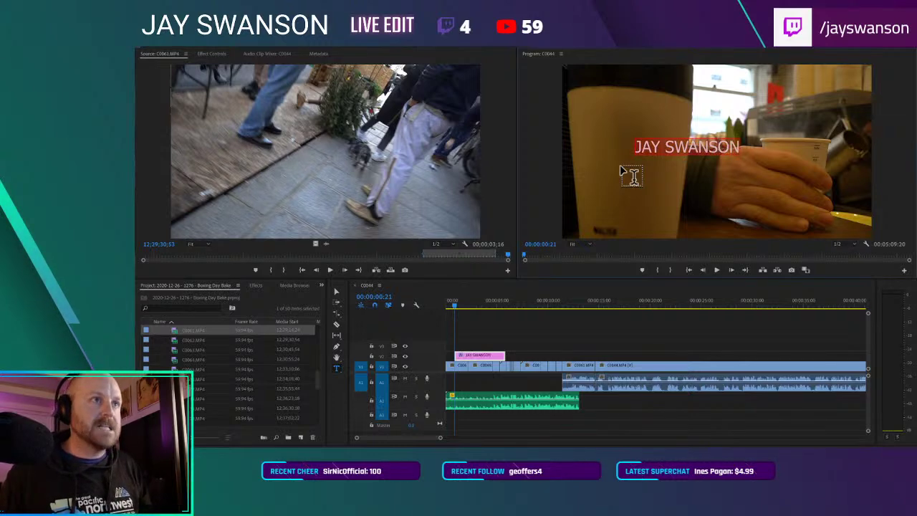
Step: Set the name title's font to ITC Avant Garde Gothic Std in the Demi style
click(207, 54)
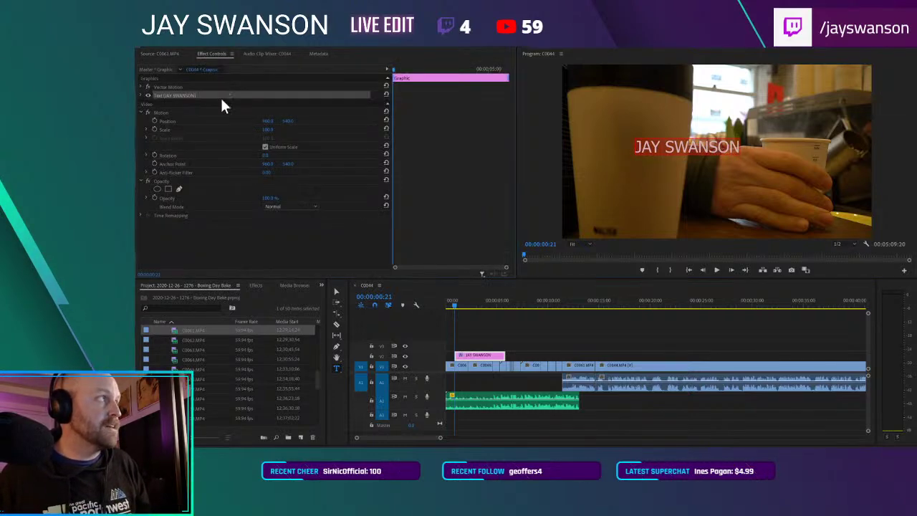
click(141, 96)
click(257, 123)
text(itc)
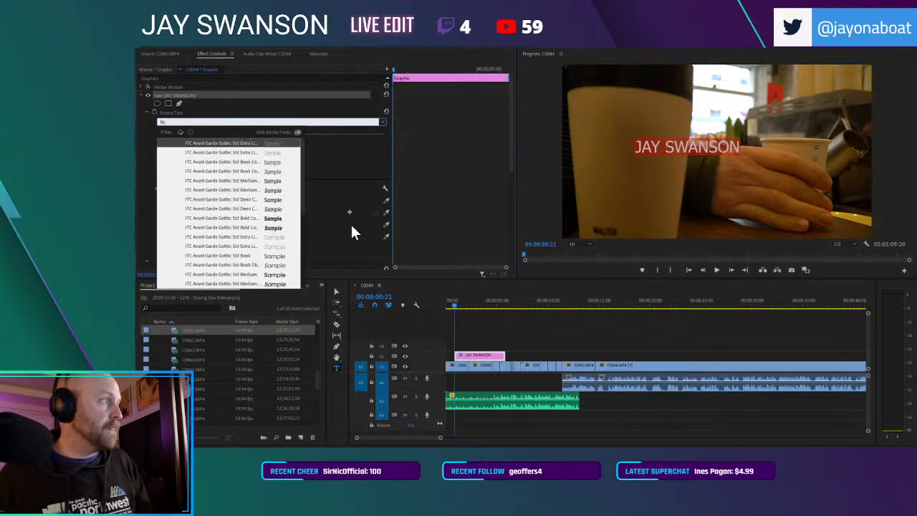
click(240, 237)
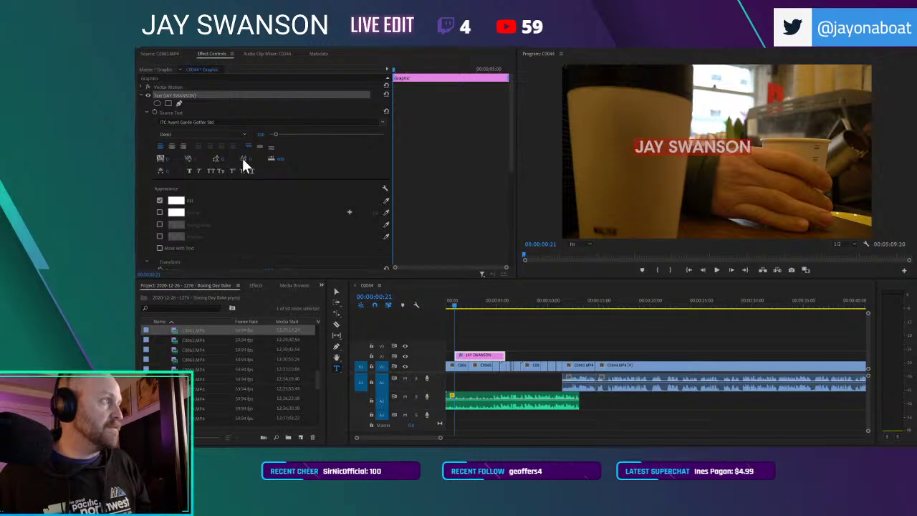
Step: Move the name title over the coffee cup and duplicate it directly below as a second line reading VLOG A DAY 1276
click(338, 292)
drag(517, 191, 492, 196)
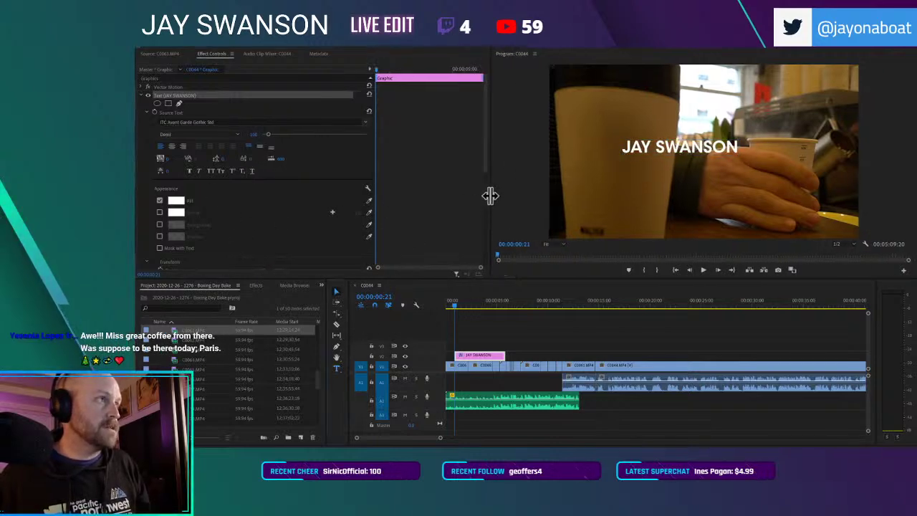
drag(624, 151, 654, 177)
double_click(654, 178)
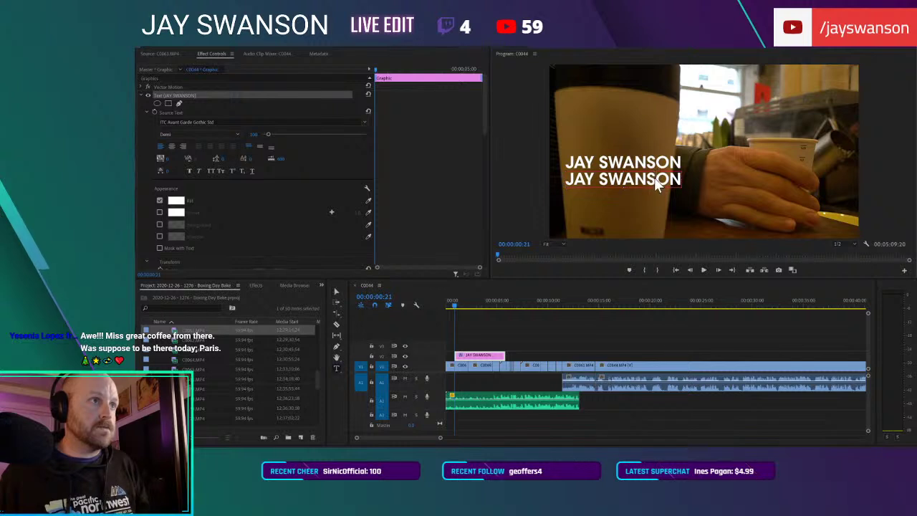
key(ctrl+a)
text(VLOG A DAY)
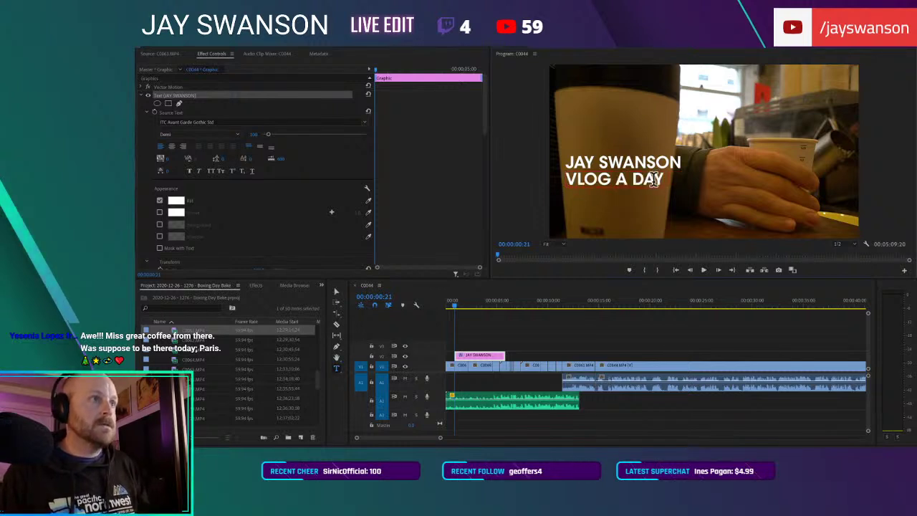
text( 1276)
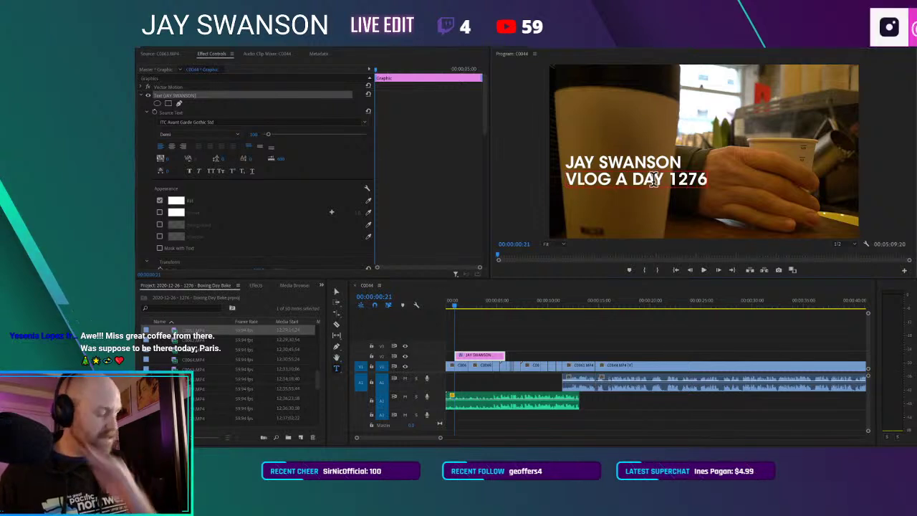
click(515, 195)
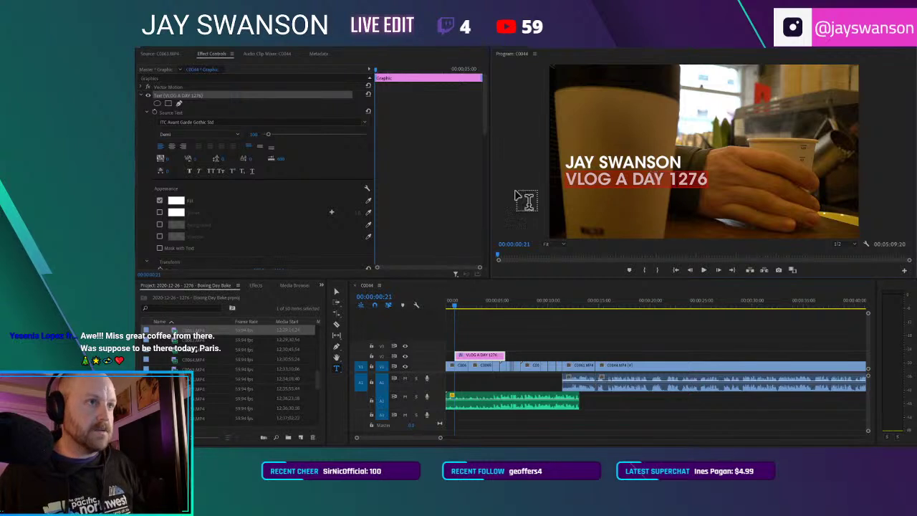
Step: Set the VLOG A DAY 1276 line to the Book style at size 50
click(187, 134)
click(205, 255)
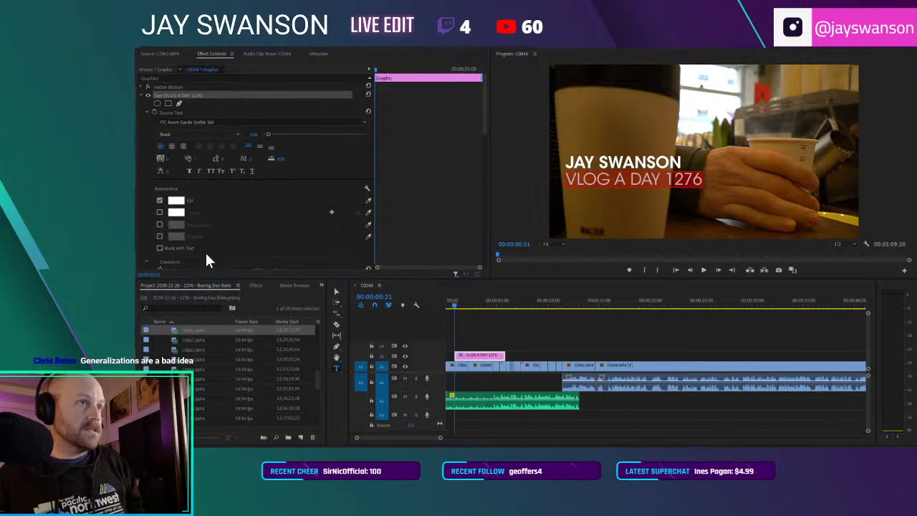
click(252, 134)
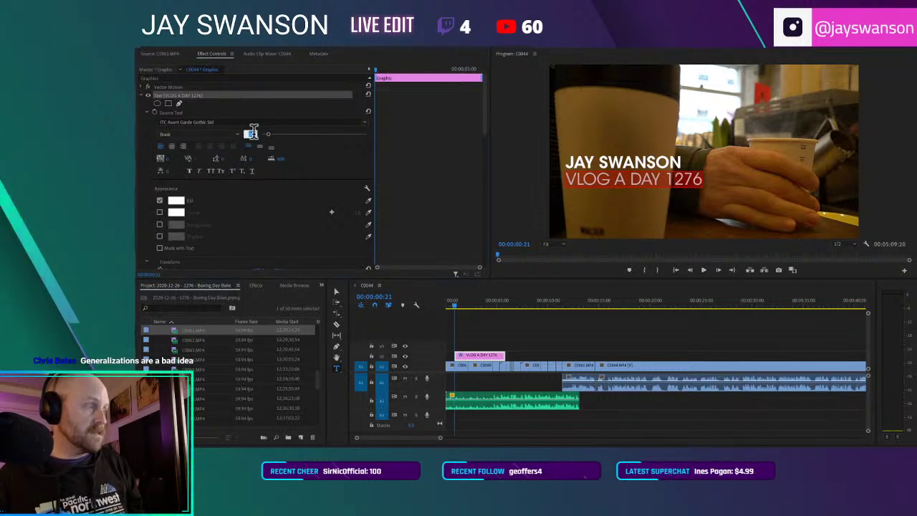
text(50)
key(Return)
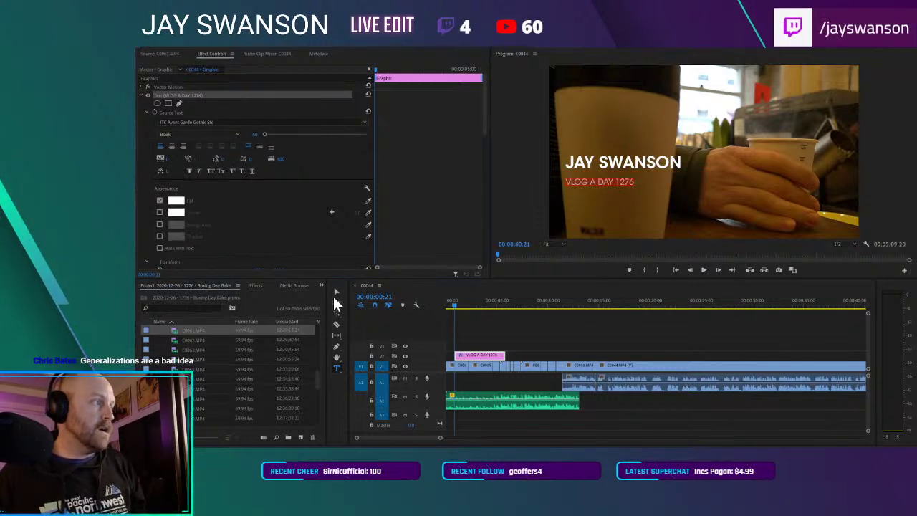
Step: Position the VLOG A DAY 1276 line tightly beneath the name, flush with the name's right end
click(336, 292)
drag(619, 181, 665, 173)
key(Up)
key(Up)
key(Up)
key(Up)
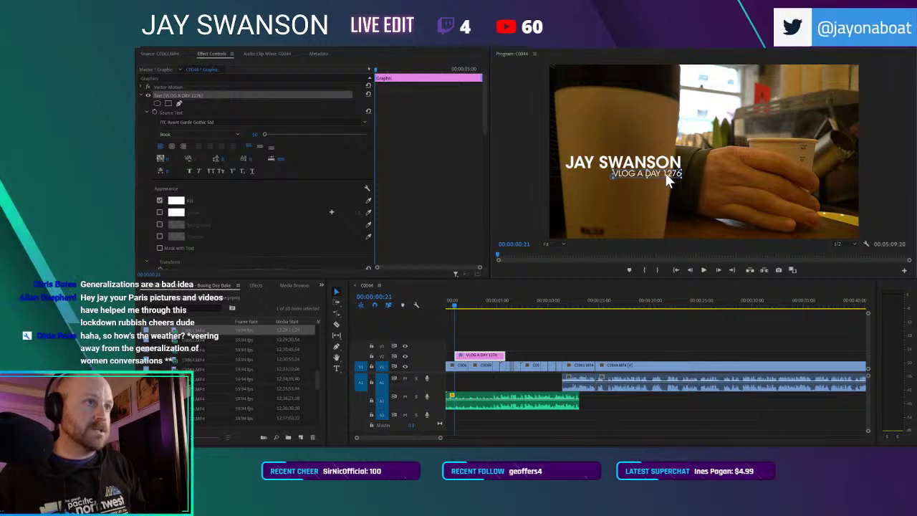
click(719, 176)
drag(671, 175, 669, 174)
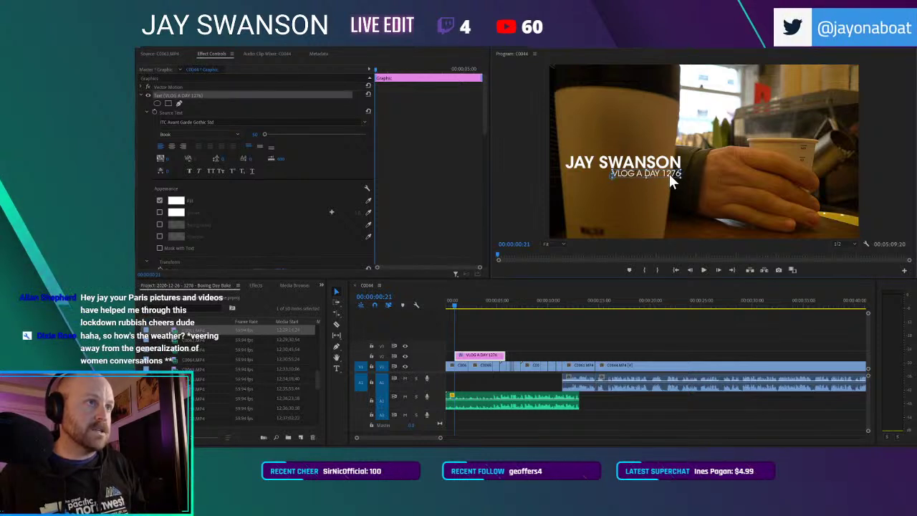
click(715, 176)
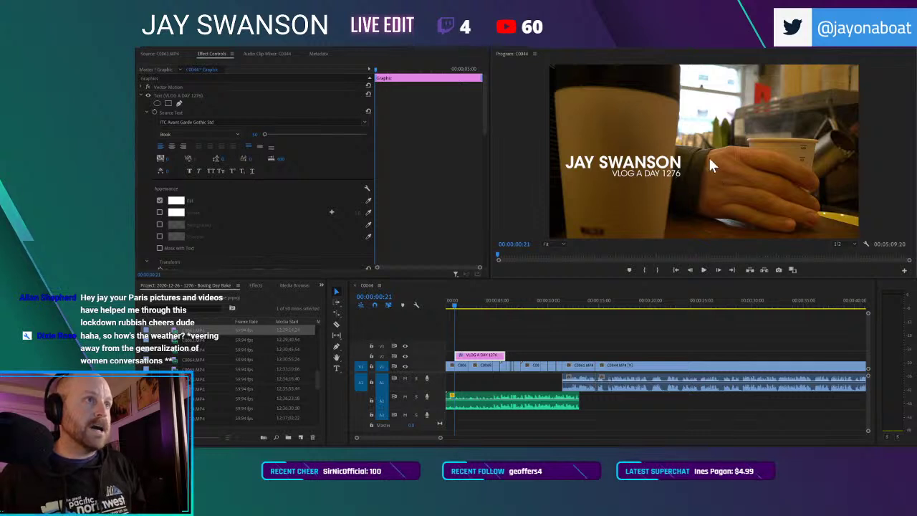
Step: Move the title graphic to the sequence start and split it at the end of the second montage shot
drag(478, 357, 468, 357)
key(c)
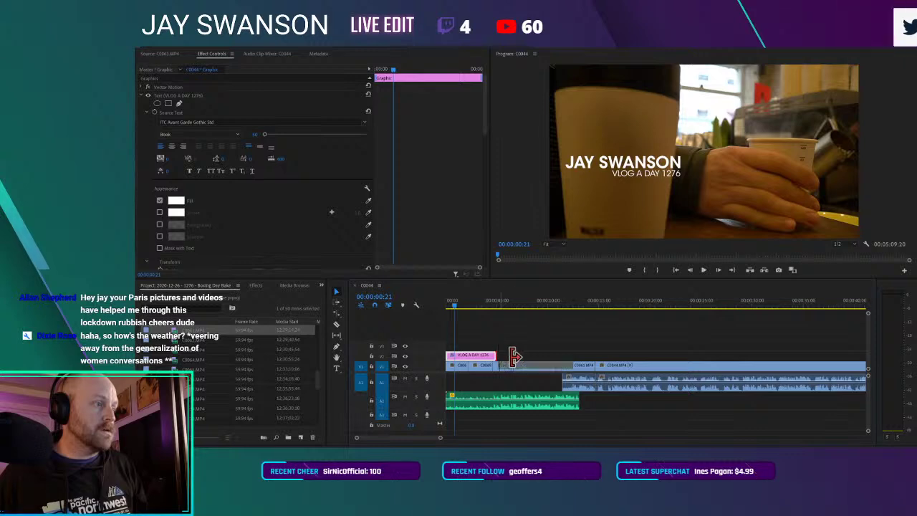
click(493, 356)
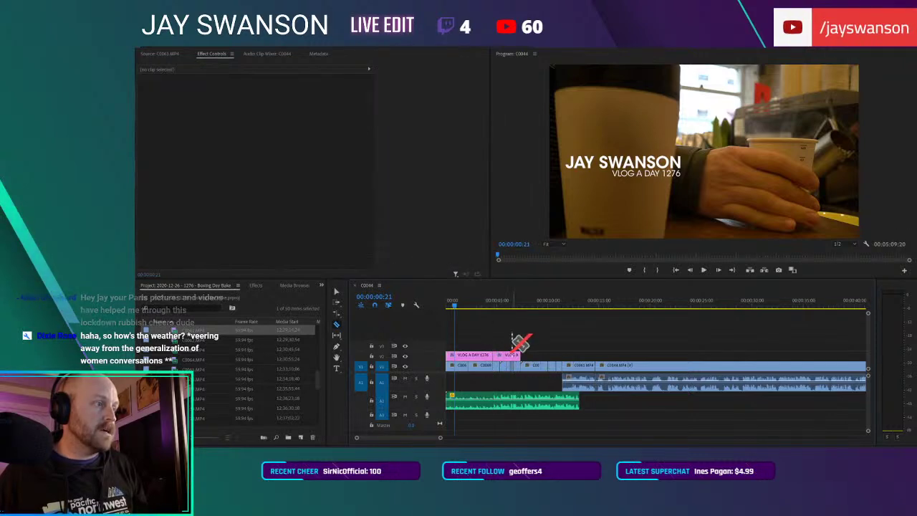
key(v)
Step: In the second title segment, replace the name with PARIS and the line below with DEC 26, 2020
click(506, 313)
key(t)
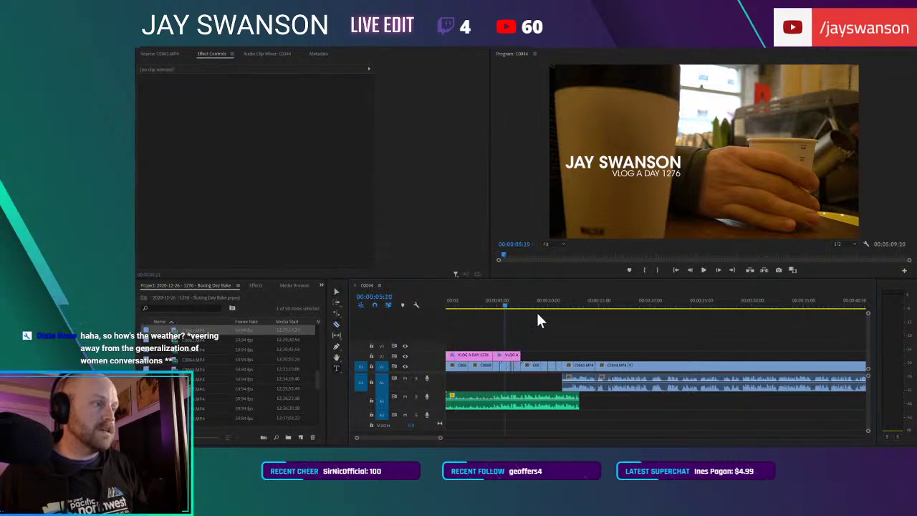
click(613, 162)
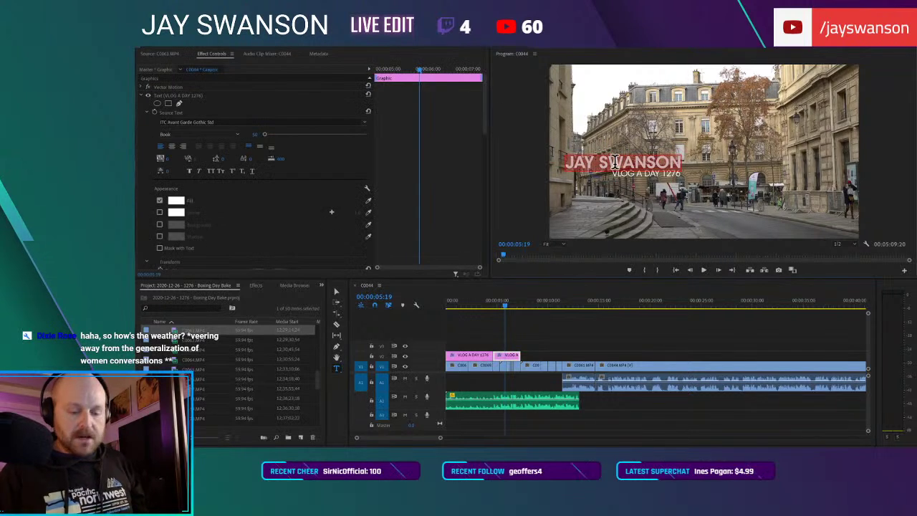
text(PARIS)
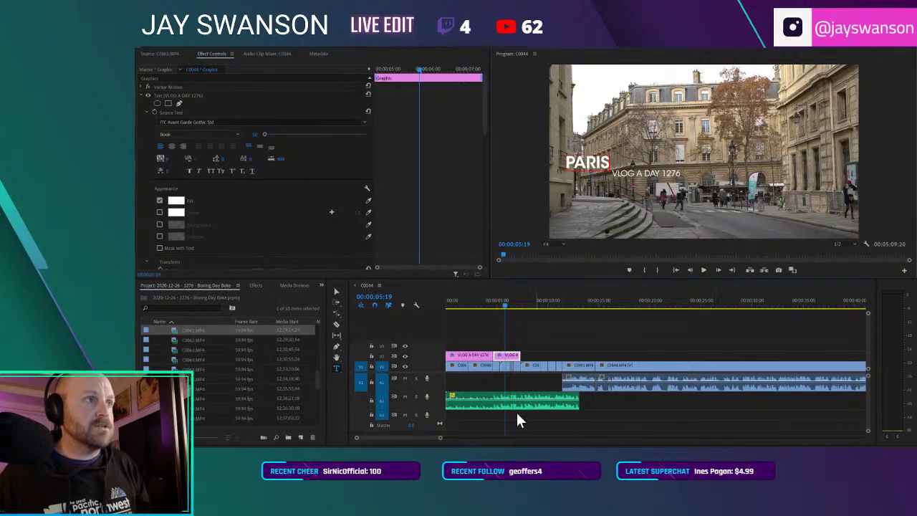
click(647, 170)
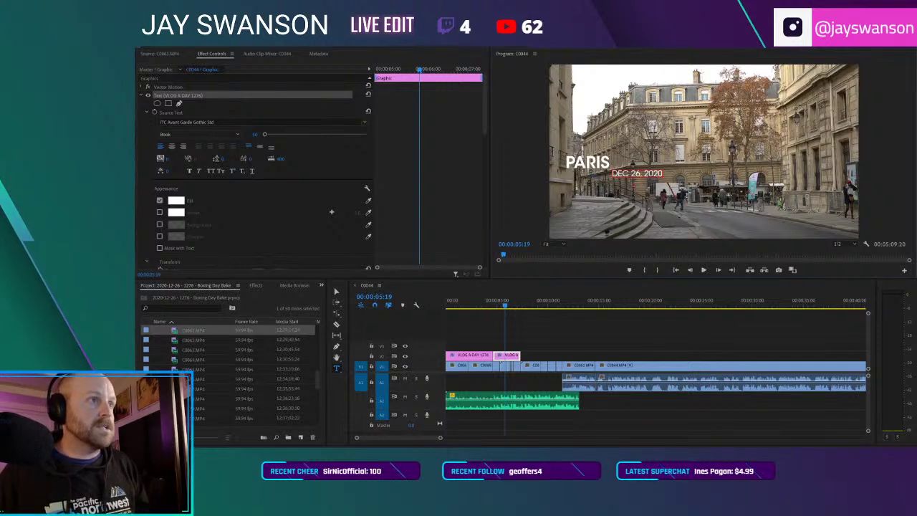
Step: Move the PARIS and DEC 26, 2020 text down over the street steps, with the date directly under PARIS
click(338, 291)
click(646, 176)
drag(611, 176, 629, 207)
click(646, 163)
click(598, 162)
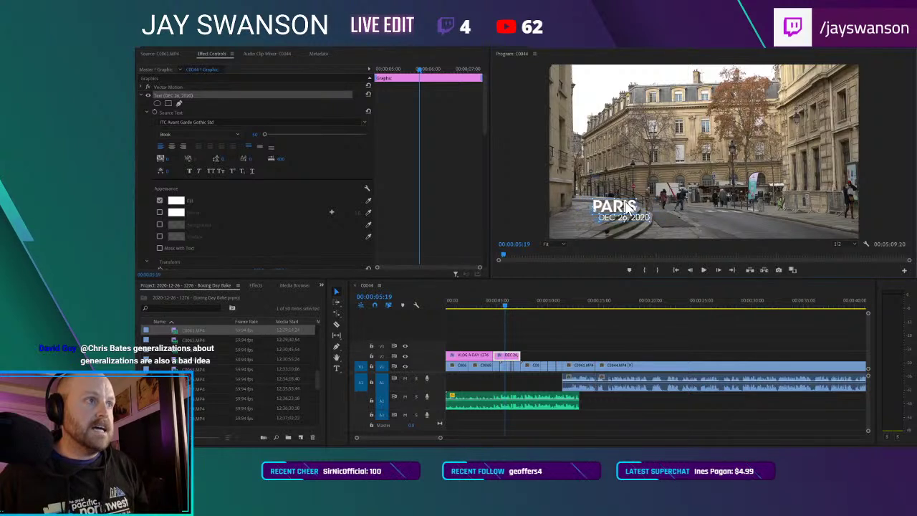
Step: Play the opening from the start and split the first title segment at 00:00:01:06
click(558, 334)
key(Home)
key(space)
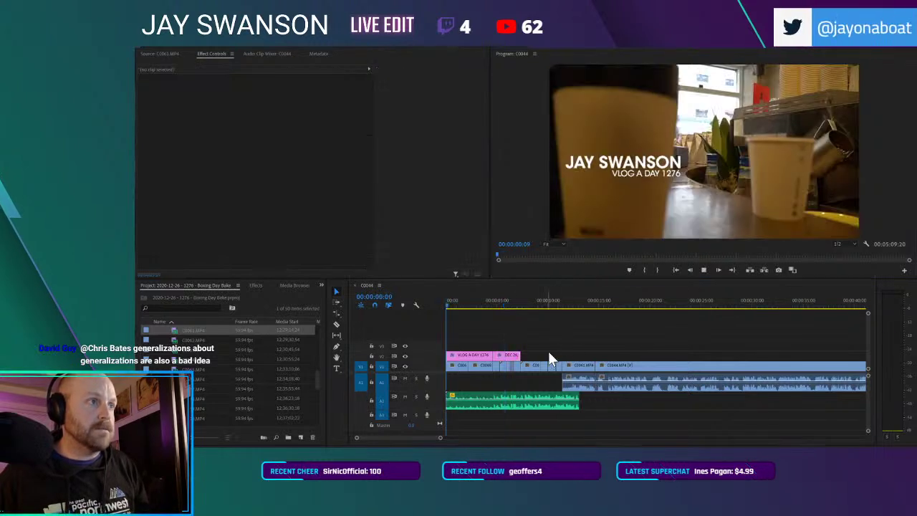
key(=)
key(=)
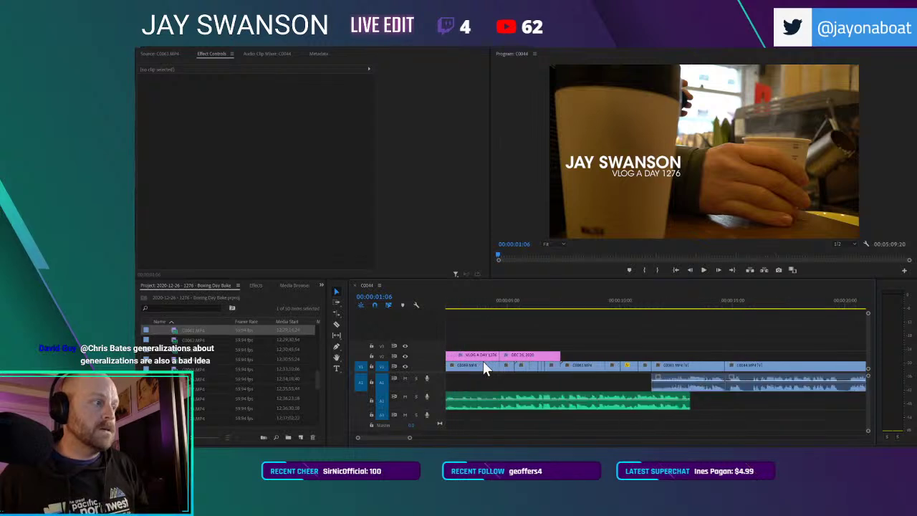
key(c)
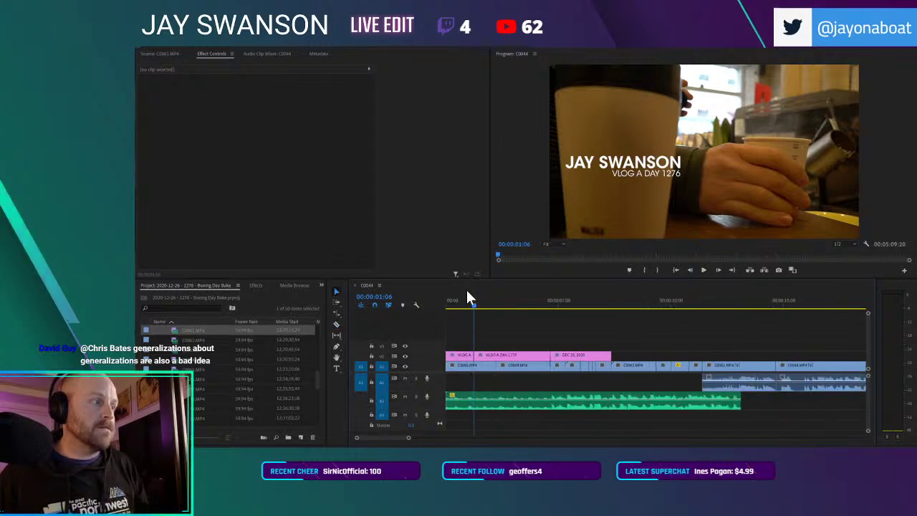
Step: Delete the VLOG A DAY 1276 line from the first title segment, leaving only the name
key(shift+Left)
key(shift+Left)
click(620, 171)
key(Delete)
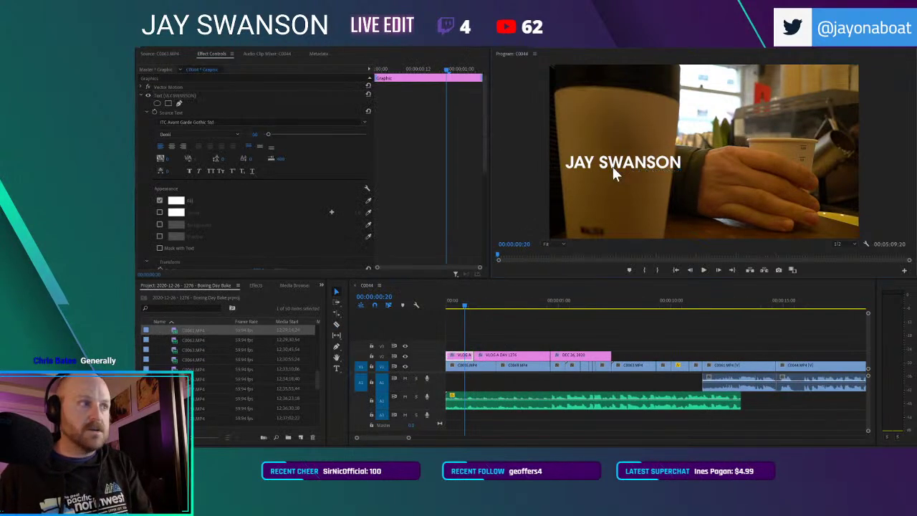
Step: Play through the titles and roll the cut between the episode title and the PARIS title earlier, to about 00:00:02:17
key(space)
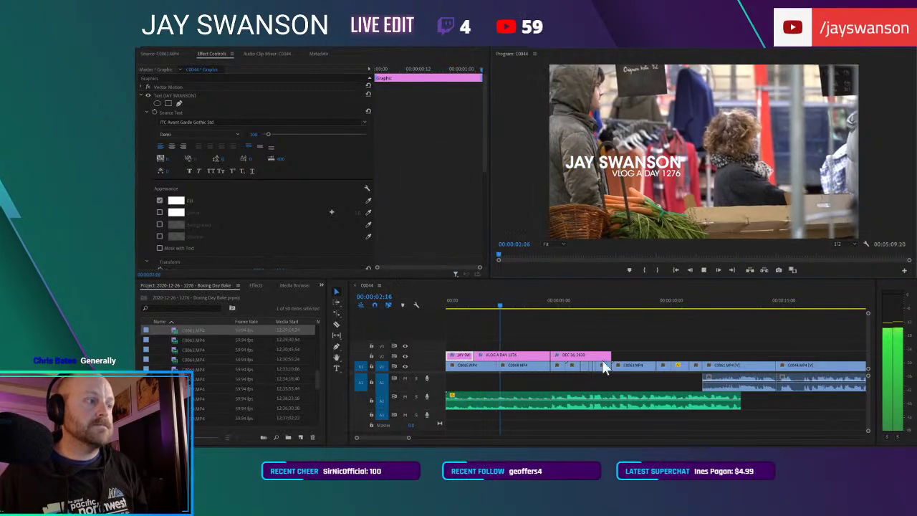
key(space)
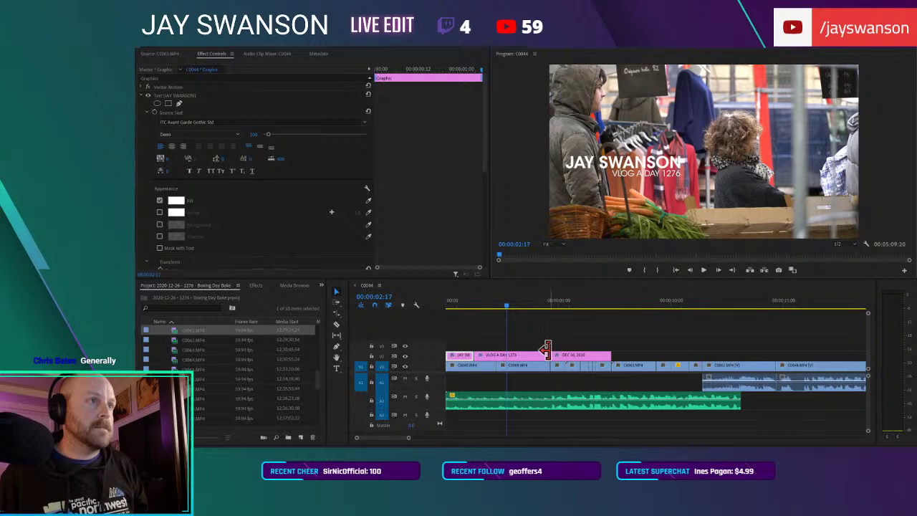
drag(544, 350, 507, 351)
click(489, 301)
key(space)
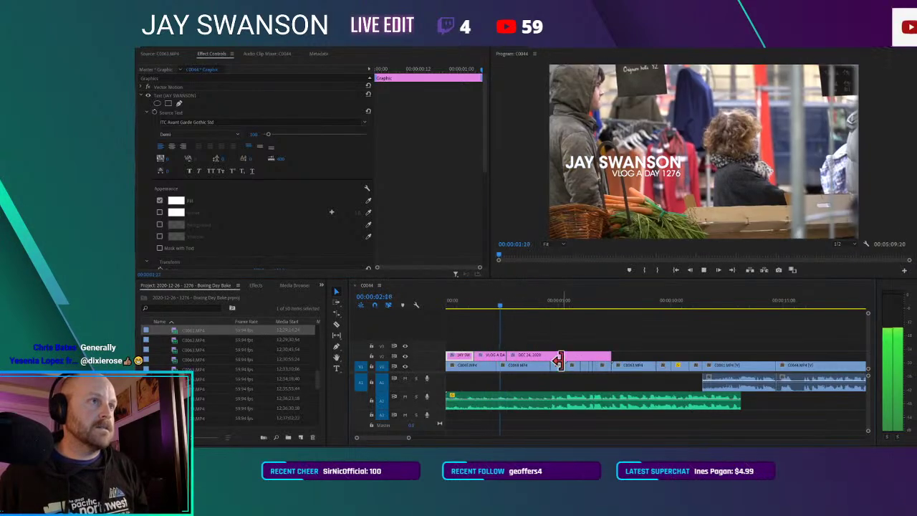
drag(489, 277, 490, 277)
Step: Replay from just before the PARIS title and split that title segment at about 00:00:04:03
click(497, 301)
key(Left)
key(Left)
key(Left)
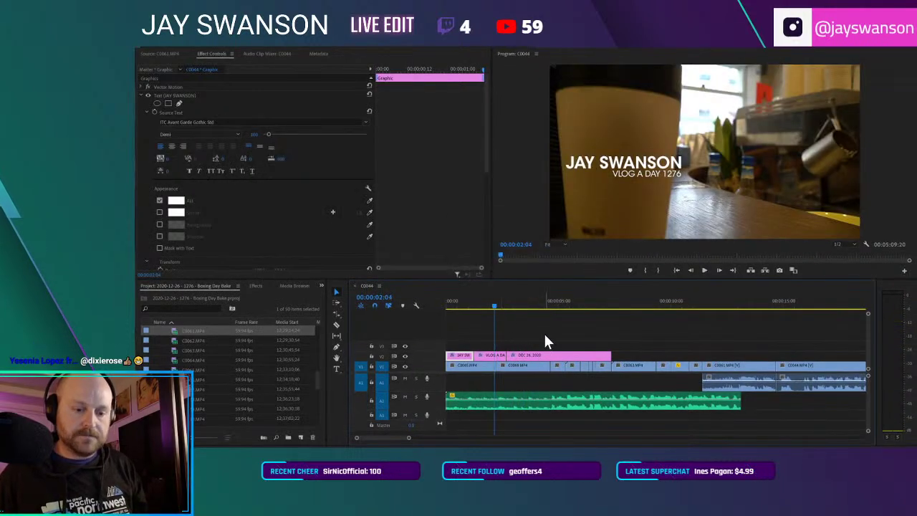
key(space)
key(c)
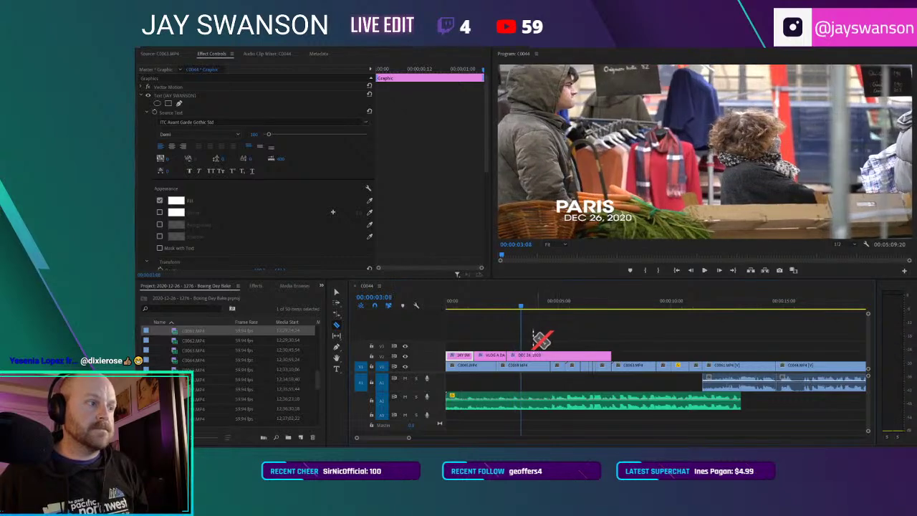
click(541, 355)
key(v)
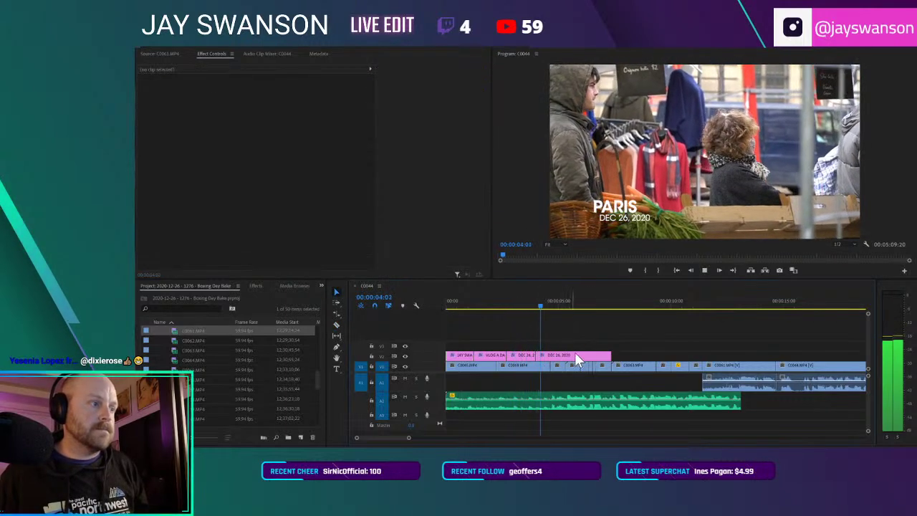
Step: Trim the last title to the end of the second montage shot and roll the cut between the two PARIS segments earlier
drag(613, 356, 551, 357)
click(527, 299)
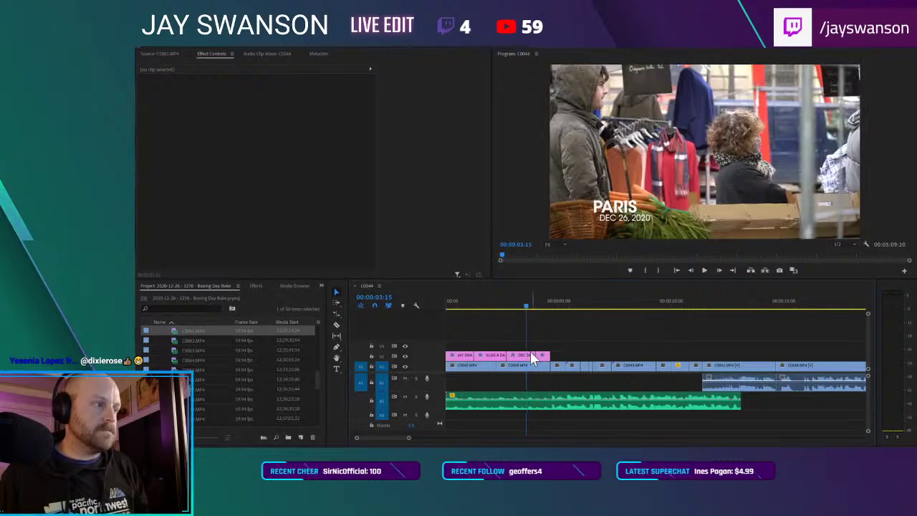
click(503, 301)
key(space)
key(space)
drag(533, 356, 522, 357)
Step: Delete the DEC 26, 2020 line from the first PARIS title segment
click(516, 299)
click(606, 217)
key(Delete)
click(610, 339)
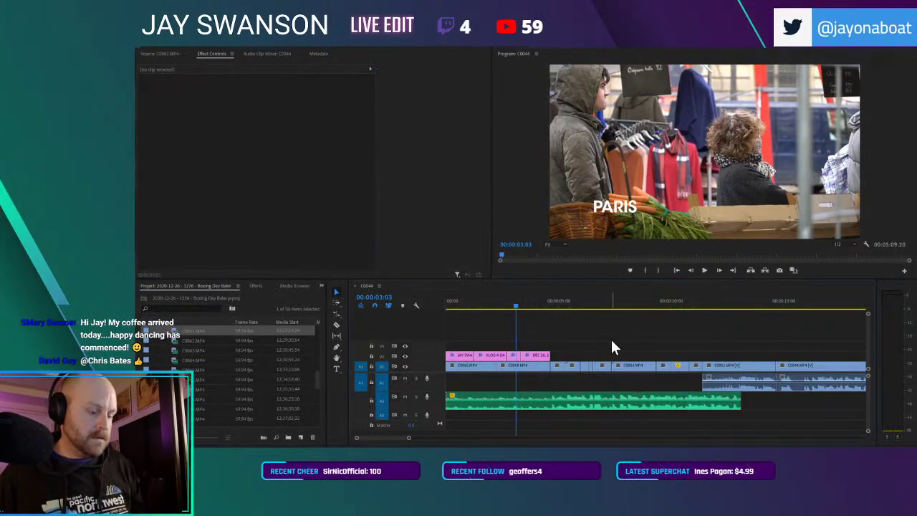
Step: Play the opening montage from the start to check the title timing against the music and the lead-in to the spoken footage
key(minus)
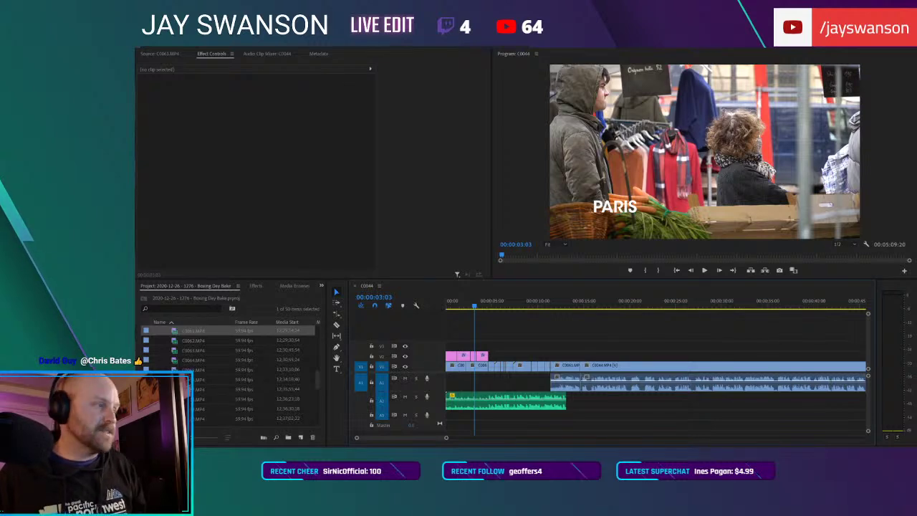
key(Home)
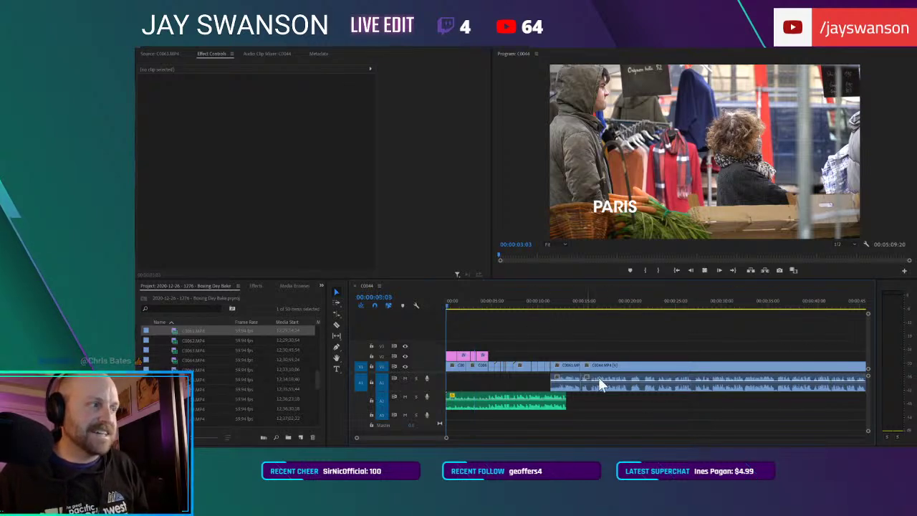
key(space)
scroll(662, 370, up, 4)
scroll(673, 365, up, 5)
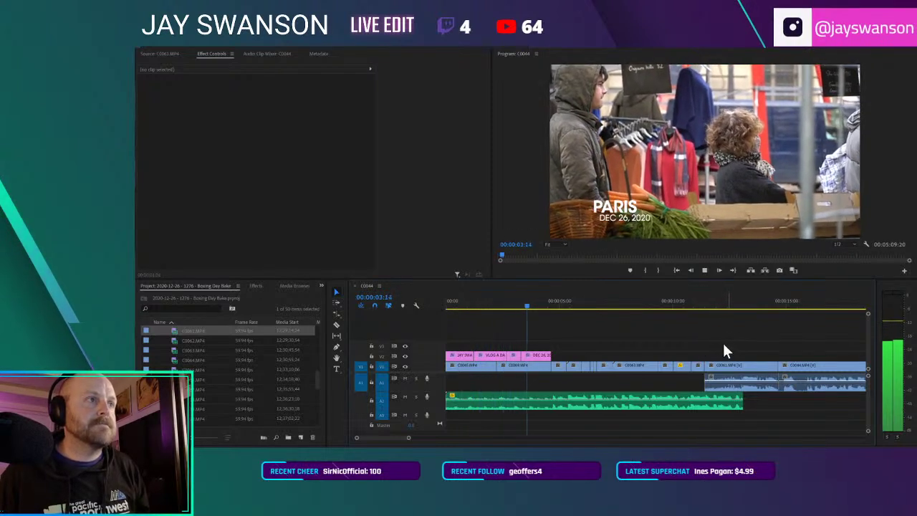
key(Home)
key(=)
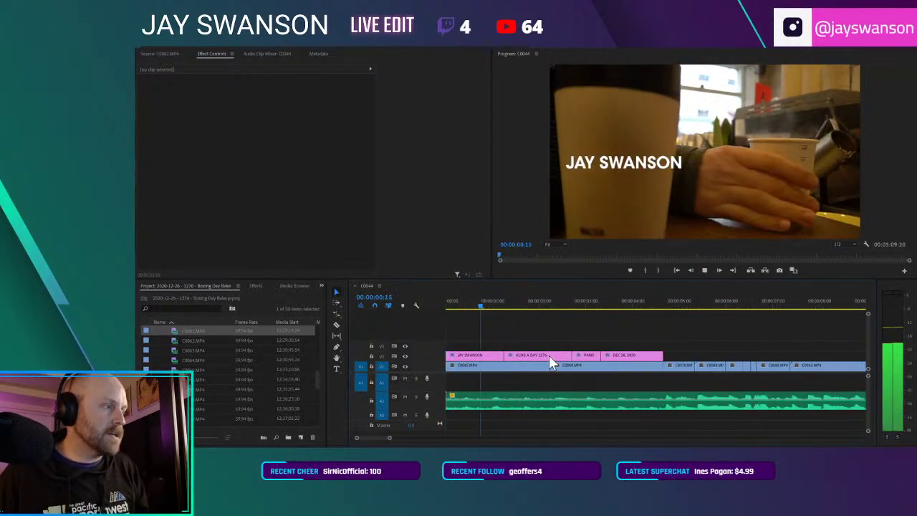
key(space)
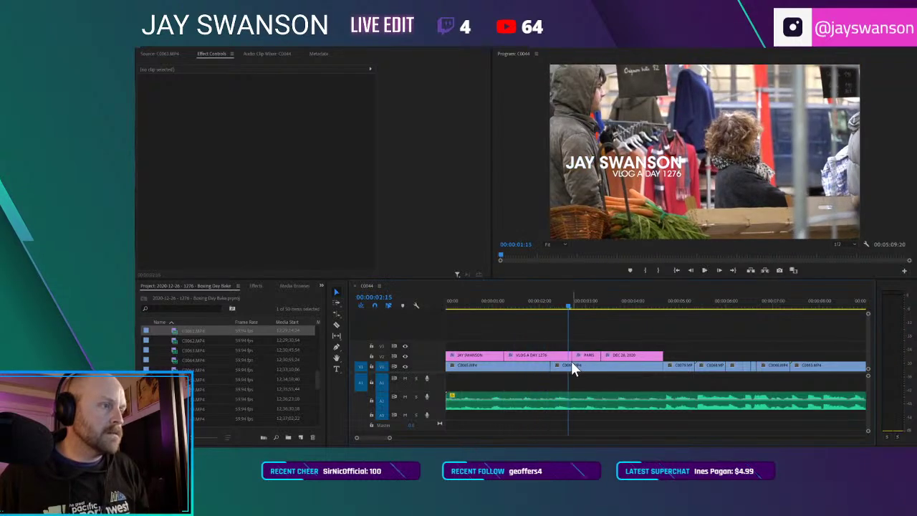
key(Home)
key(space)
key(-)
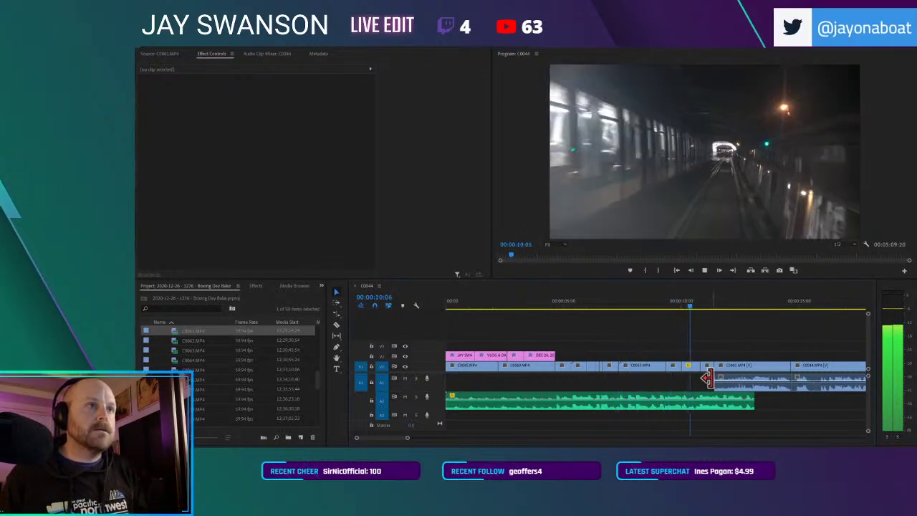
scroll(711, 379, down, 5)
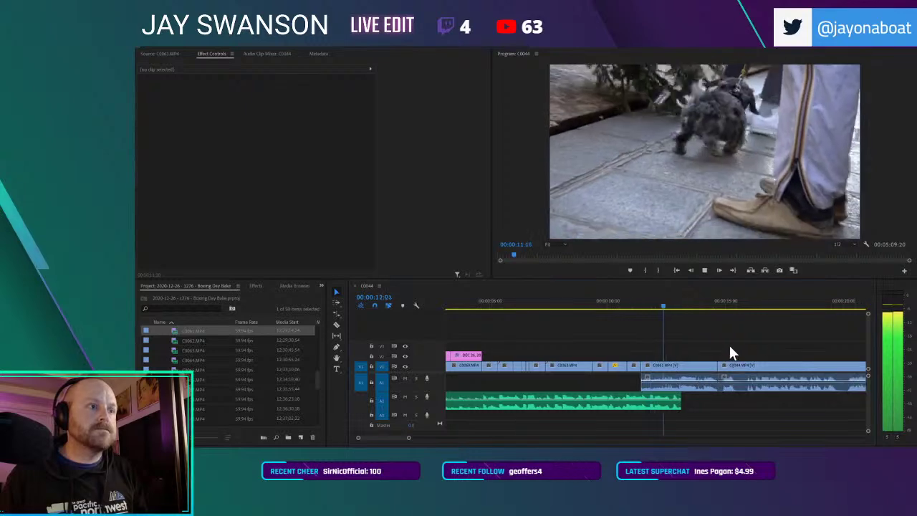
Step: Keyframe a volume fade-in on the C0061.MP4 audio under the end of the music and play across the transition
key(space)
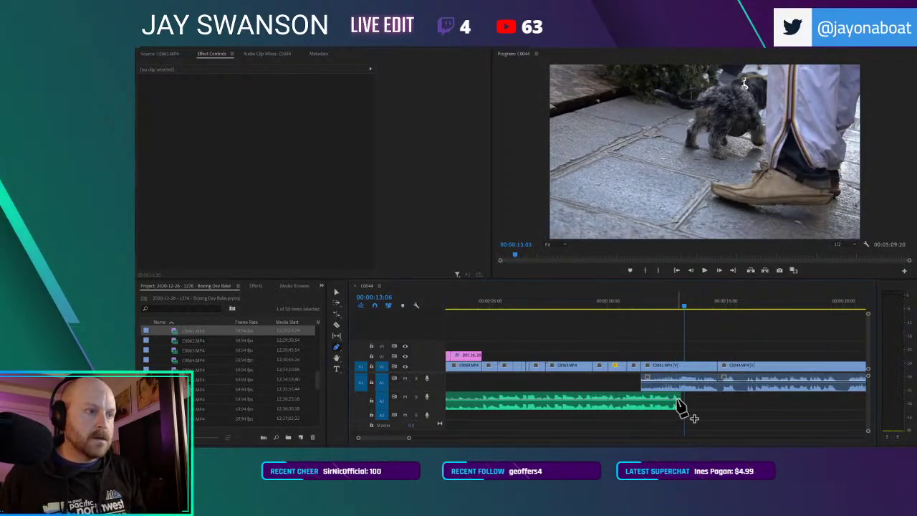
click(664, 383)
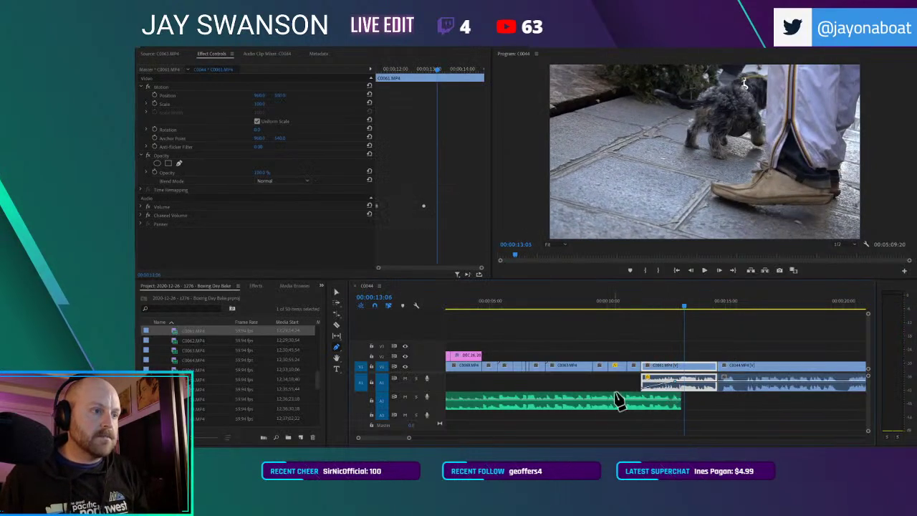
click(652, 320)
key(space)
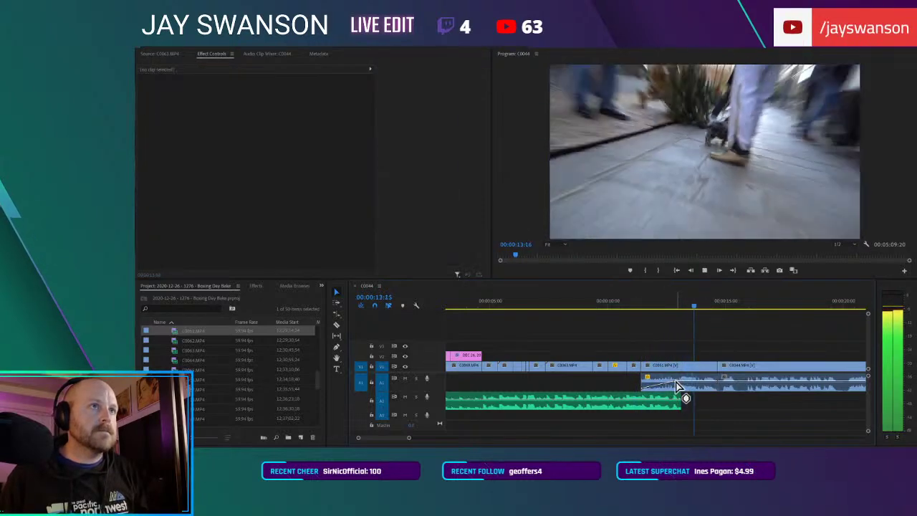
scroll(720, 371, right, 2)
scroll(686, 379, up, 3)
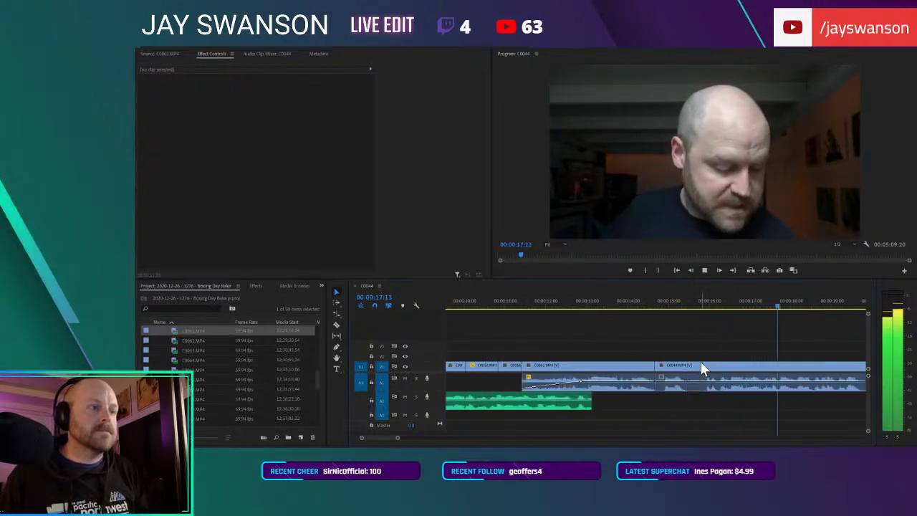
Step: Split the talking-head clip C0044.MP4 at about 00:00:21:13 and slide everything after it back over the unwanted footage before the split
scroll(702, 369, down, 3)
key(c)
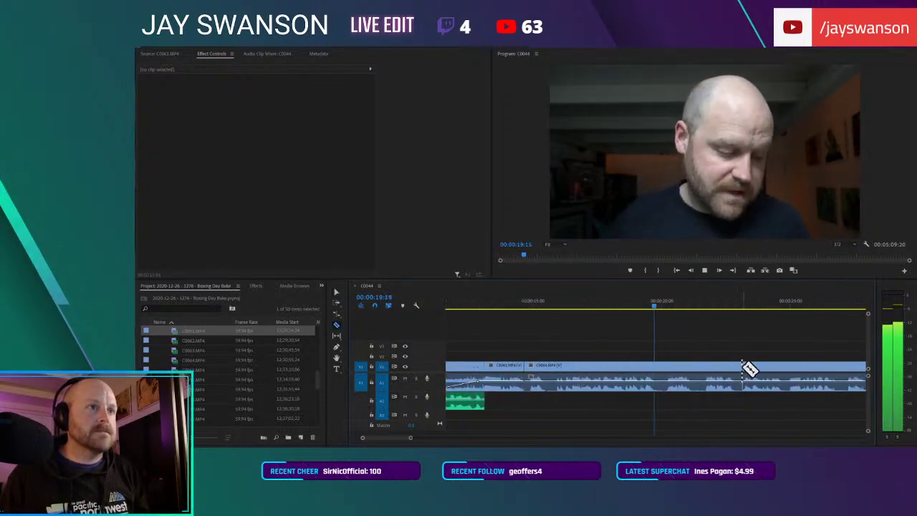
scroll(731, 365, down, 2)
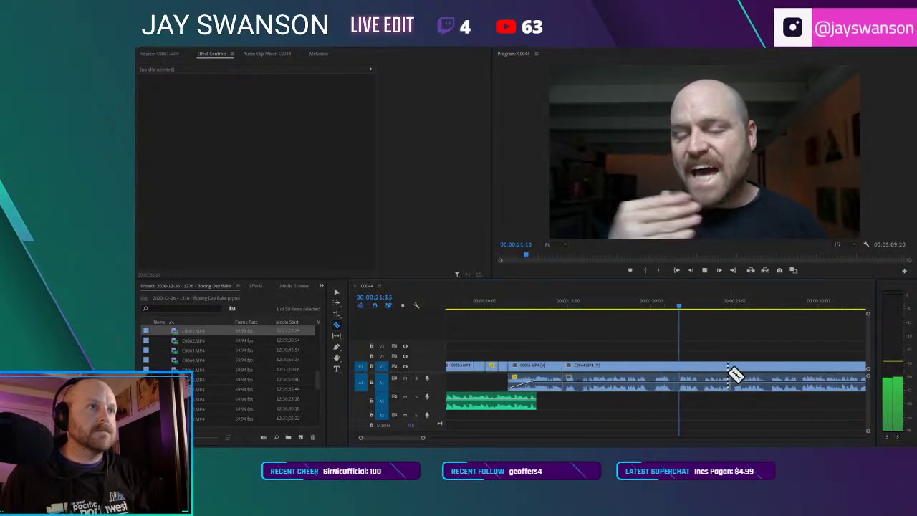
click(678, 369)
key(a)
drag(685, 371, 652, 371)
key(space)
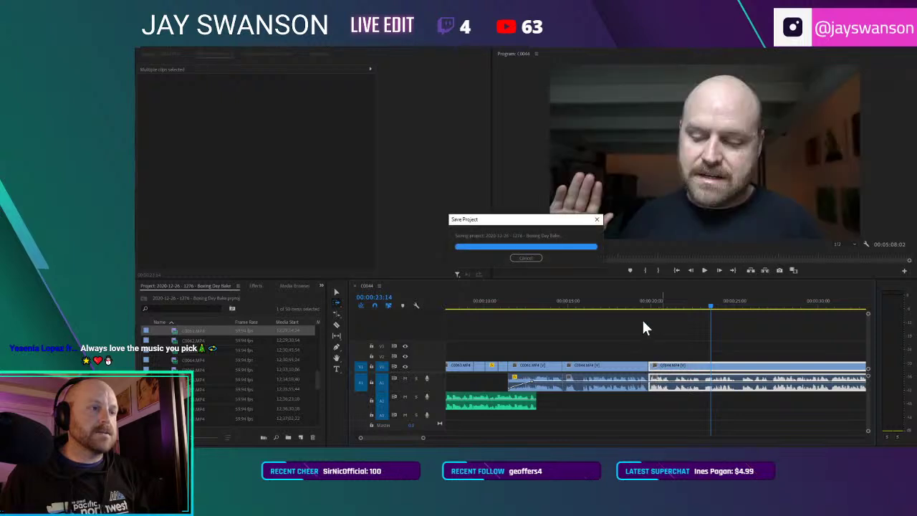
Step: Split the talking-head clip at about 00:00:25:10 and slide everything after it back about 9 frames
scroll(666, 340, up, 2)
key(c)
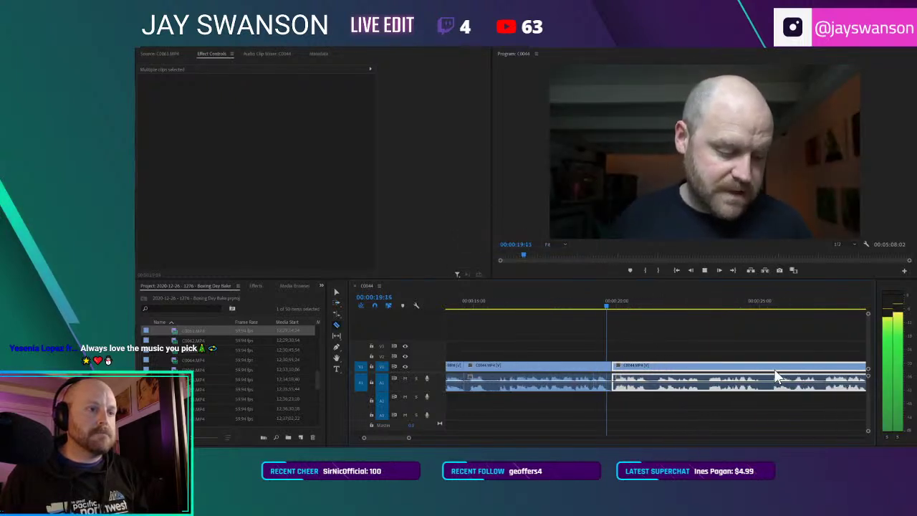
click(772, 367)
key(a)
drag(798, 373, 787, 375)
scroll(739, 357, down, 2)
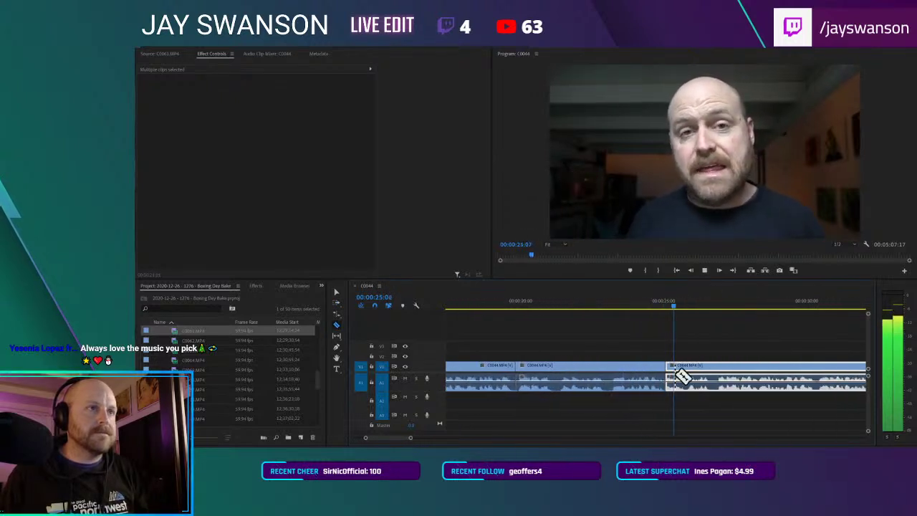
Step: Split the talking-head clip at about 00:00:26:22, slide the remainder back to the previous cut, and replay the join
key(=)
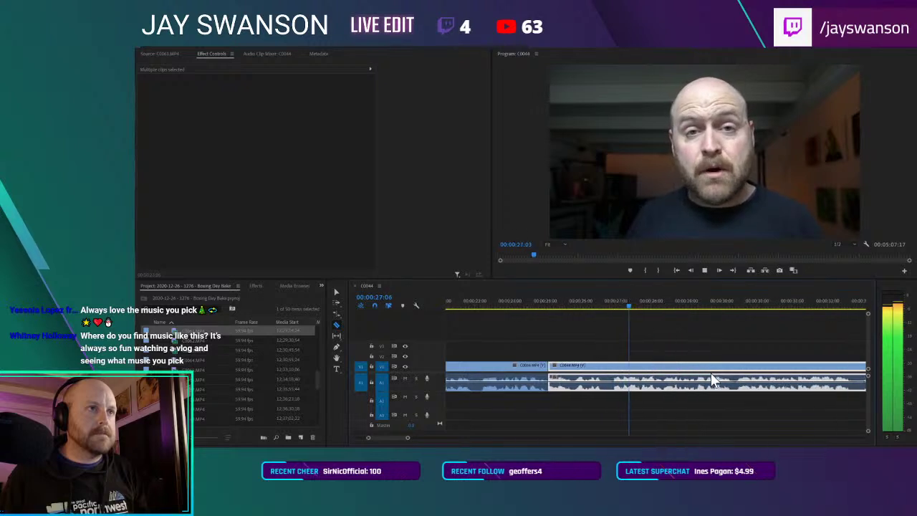
click(566, 305)
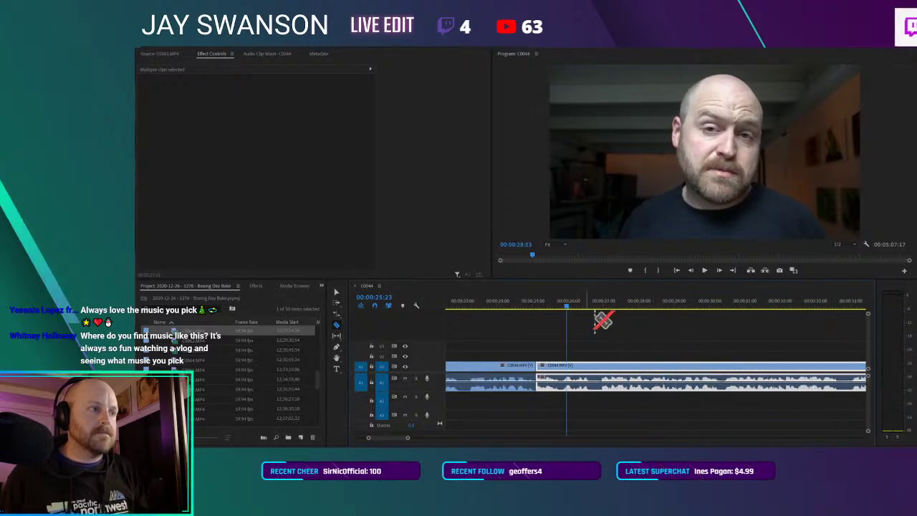
key(space)
click(600, 364)
key(a)
drag(614, 369, 551, 368)
click(507, 304)
key(minus)
key(space)
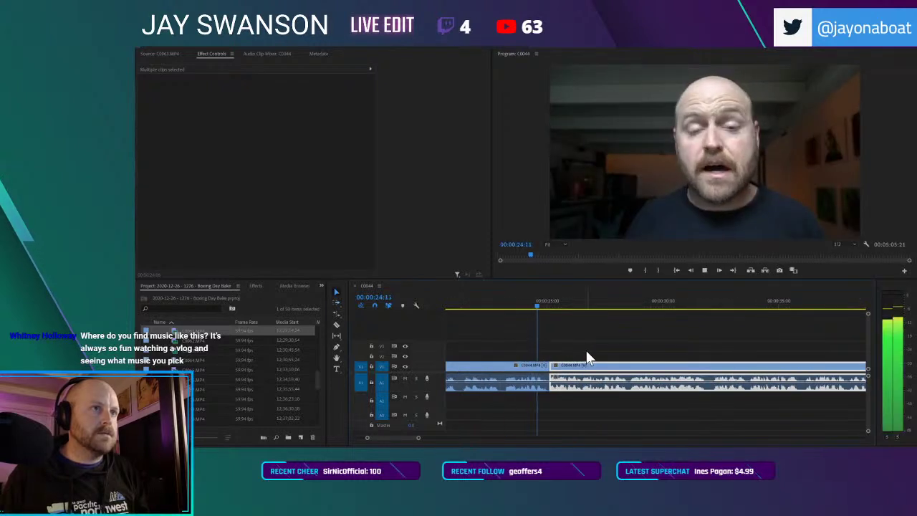
Step: Split the talking-head clip just after 00:00:32:00 and slide everything after it back to about 00:00:31:22
scroll(590, 351, down, 1)
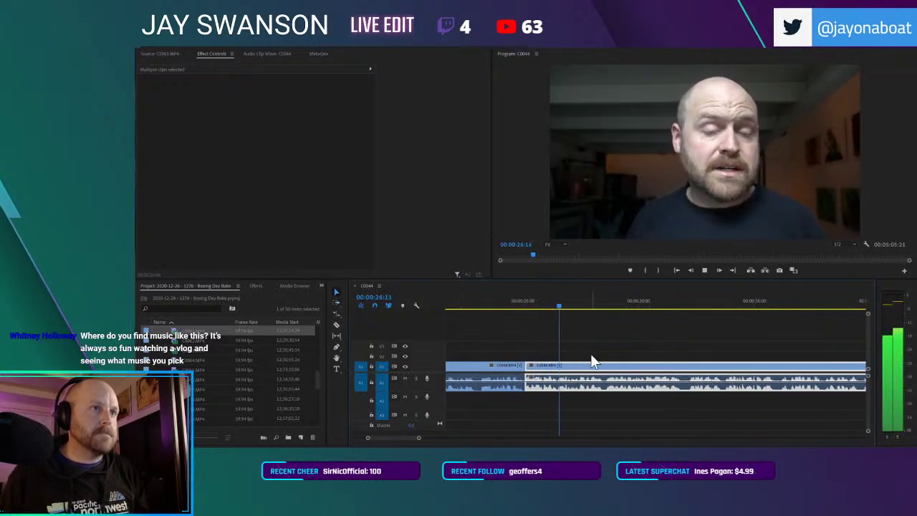
key(equal)
key(c)
click(688, 368)
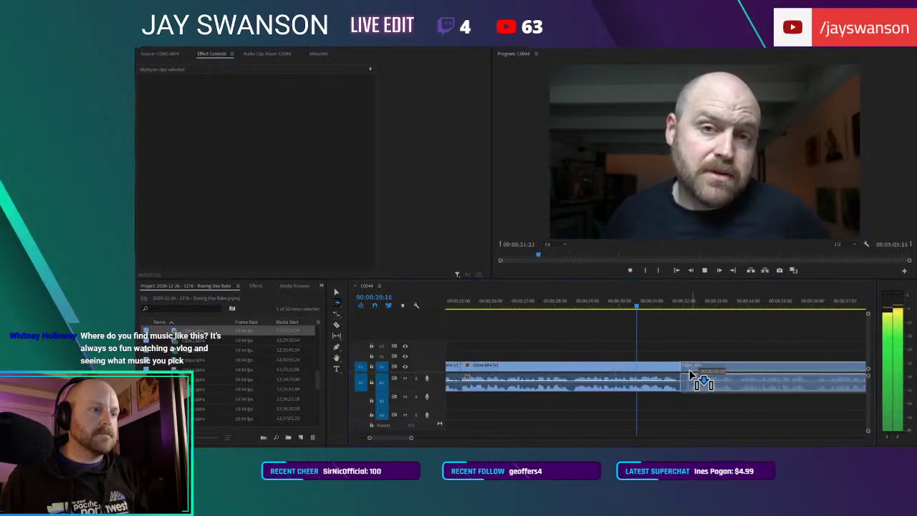
key(v)
Step: Split the talking-head clip near 00:00:36:00 and slide everything after it back about 6 frames to tighten the pause
key(minus)
key(c)
click(741, 368)
key(a)
drag(744, 375, 736, 374)
scroll(738, 369, down, 2)
Step: Cut the talking-head clip at about 00:00:43 and slide the remainder back about two seconds over the pause
key(minus)
key(a)
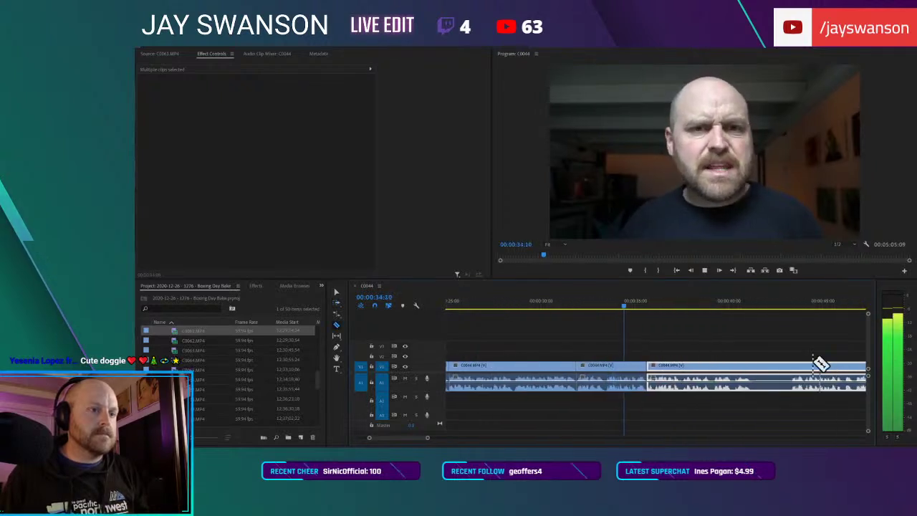
drag(799, 366, 761, 378)
scroll(743, 375, down, 2)
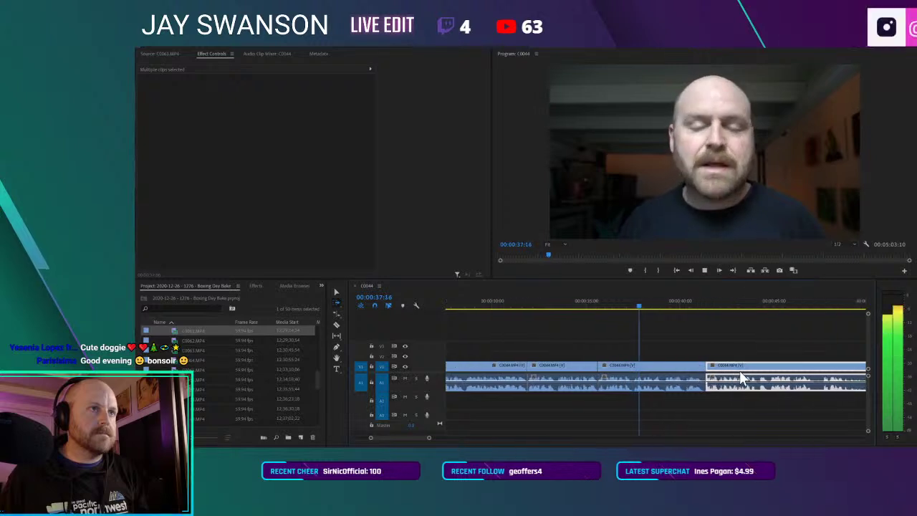
scroll(676, 362, up, 2)
scroll(680, 362, down, 2)
Step: Split the talking-head clip at about 00:00:47 and slide everything after it back about 14 frames
key(c)
scroll(734, 376, down, 3)
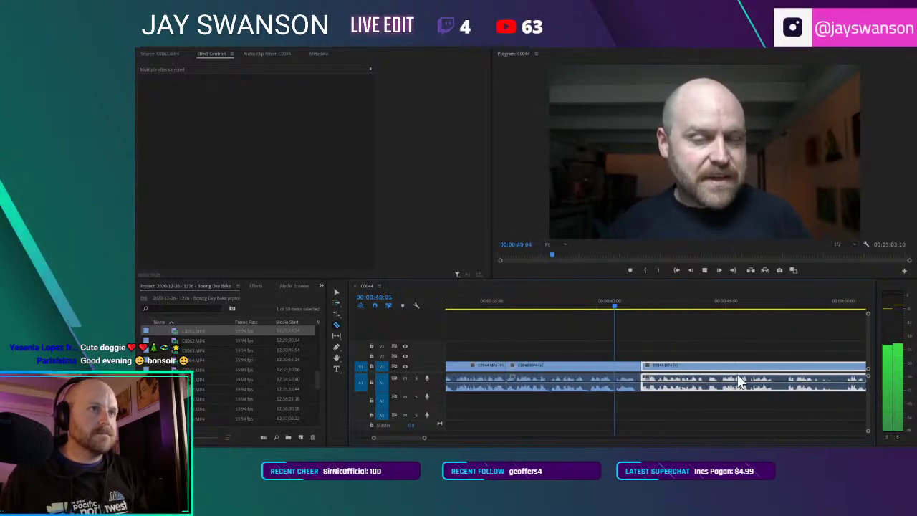
click(775, 364)
key(a)
drag(778, 380, 763, 381)
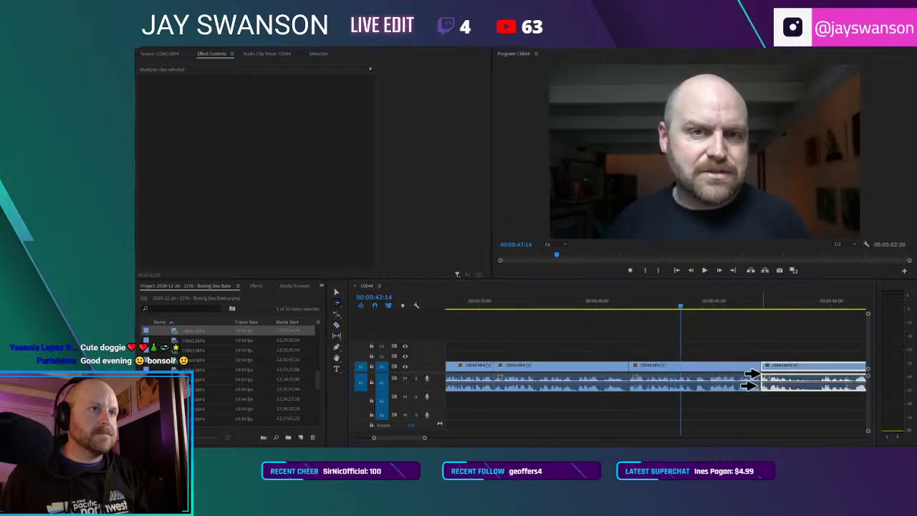
Step: Split the talking-head clip at about 00:00:58 and slide the remainder back to about 00:00:55:11 over the pause
scroll(718, 385, down, 5)
scroll(720, 385, up, 3)
key(c)
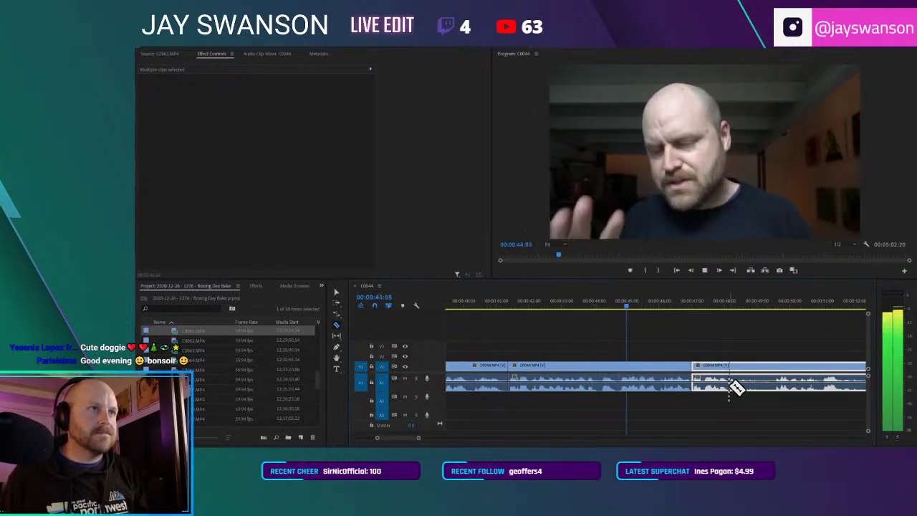
scroll(728, 386, down, 3)
scroll(742, 379, down, 2)
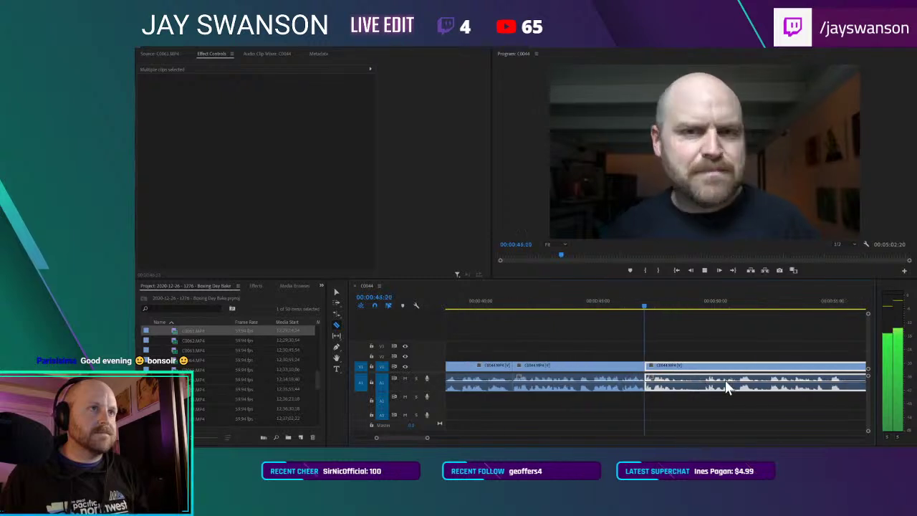
scroll(740, 389, up, 1)
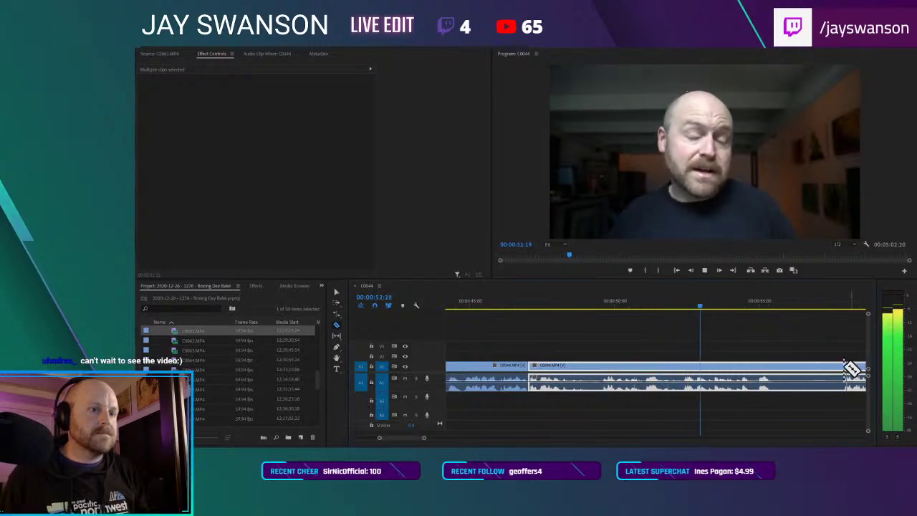
drag(862, 369, 777, 368)
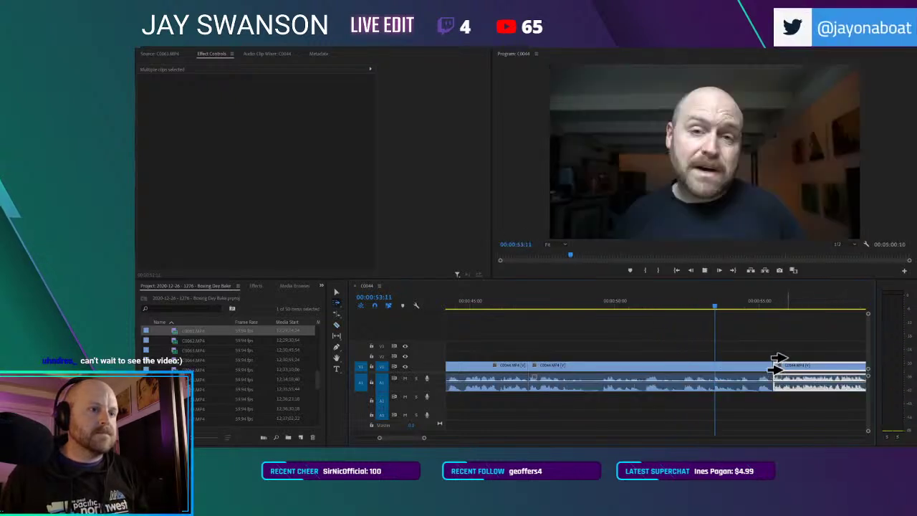
Step: Slide the clips starting at 00:00:55:11 back about 13 frames over the preceding clip's tail and save the project
key(space)
key(minus)
key(c)
key(equal)
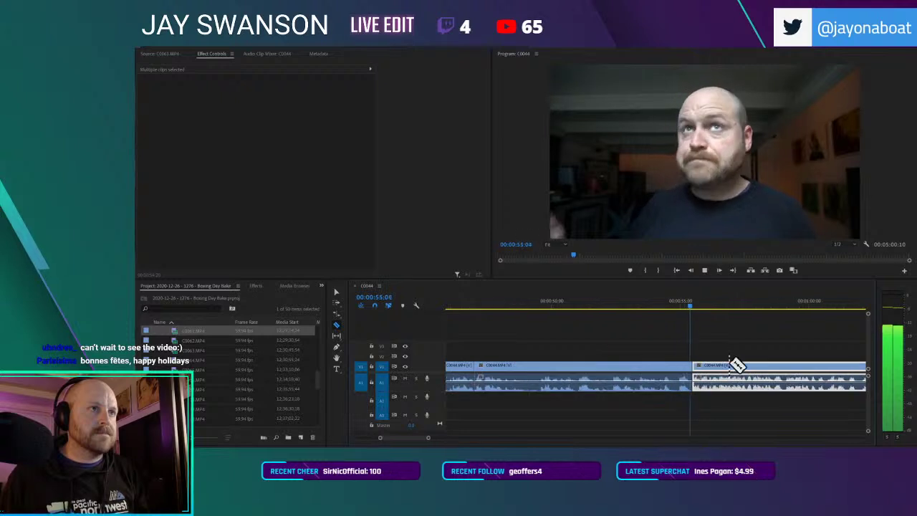
key(space)
key(a)
drag(704, 381, 681, 380)
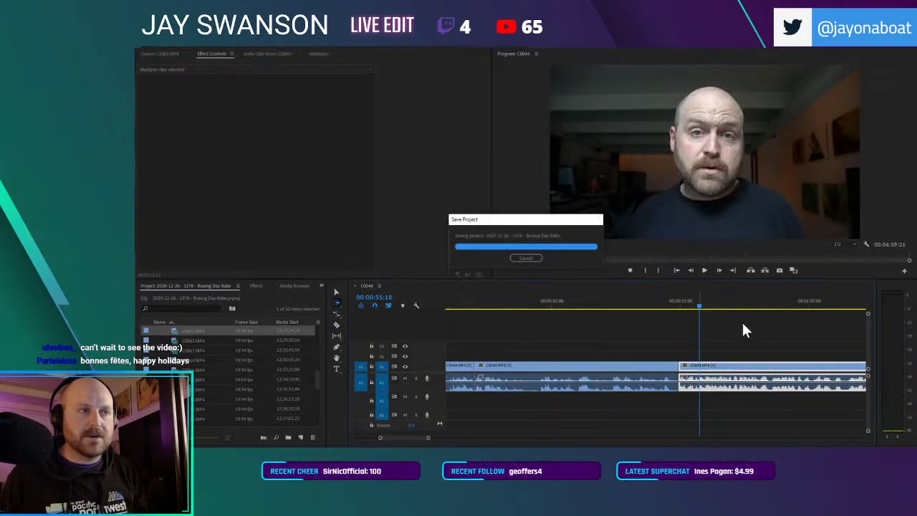
Step: Play from 00:00:54:01, split the talking-head clip at about 00:01:10, and slide the remainder back just over one second
click(654, 306)
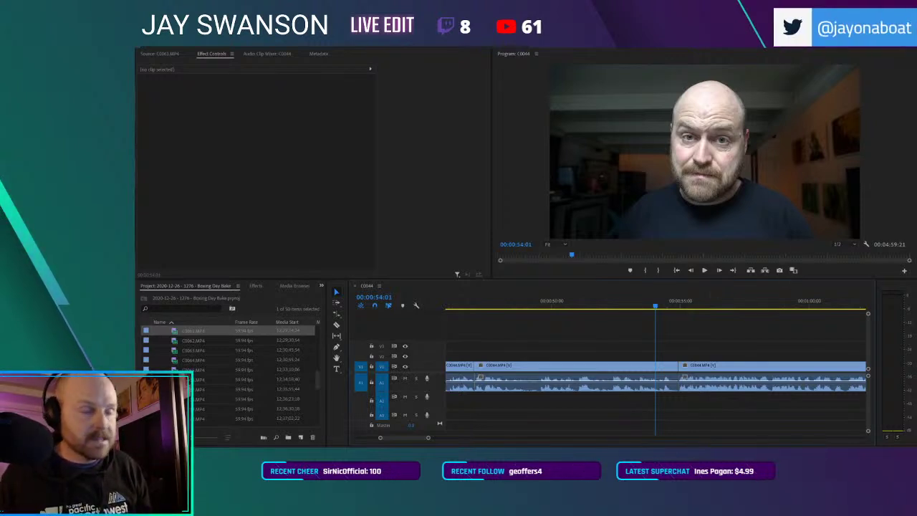
key(space)
scroll(715, 363, down, 2)
scroll(711, 365, down, 1)
scroll(716, 365, down, 1)
scroll(717, 364, up, 1)
key(c)
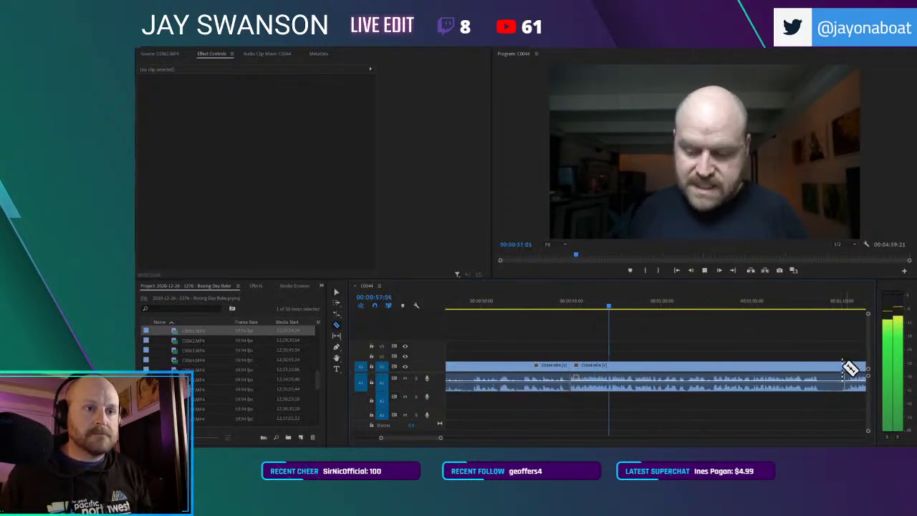
click(841, 366)
drag(833, 381, 828, 380)
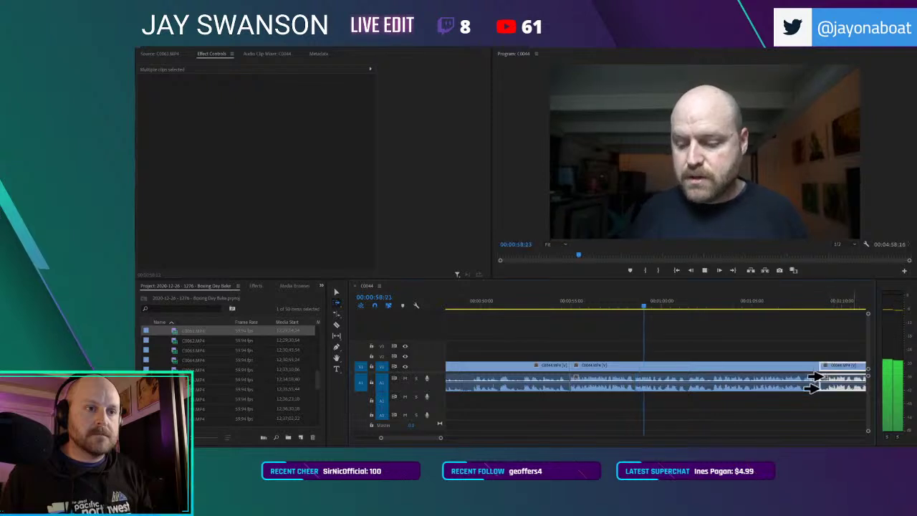
Step: Split the talking-head clip near 00:01:19, slide the remainder back to about 00:01:17:17, and save the project
scroll(786, 367, down, 3)
scroll(773, 365, down, 2)
key(c)
scroll(793, 365, up, 1)
scroll(795, 364, up, 1)
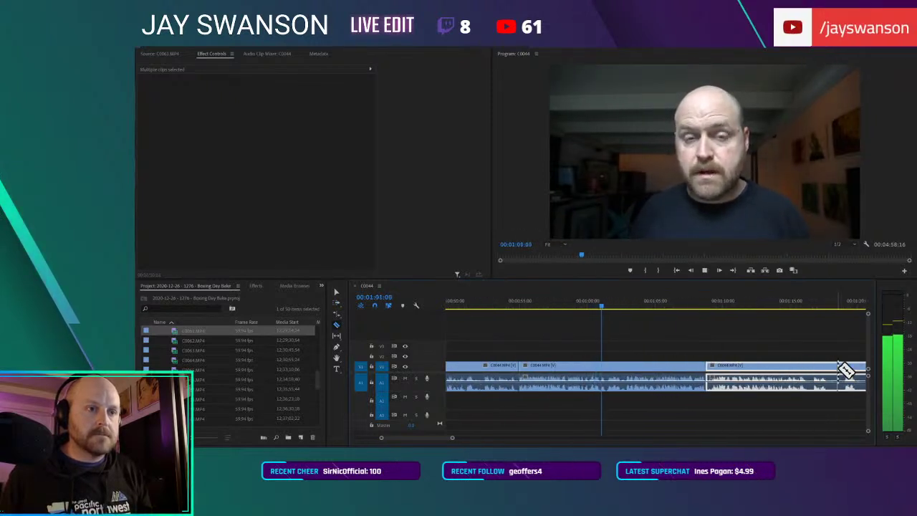
click(844, 368)
key(a)
drag(855, 378, 840, 383)
key(ctrl+s)
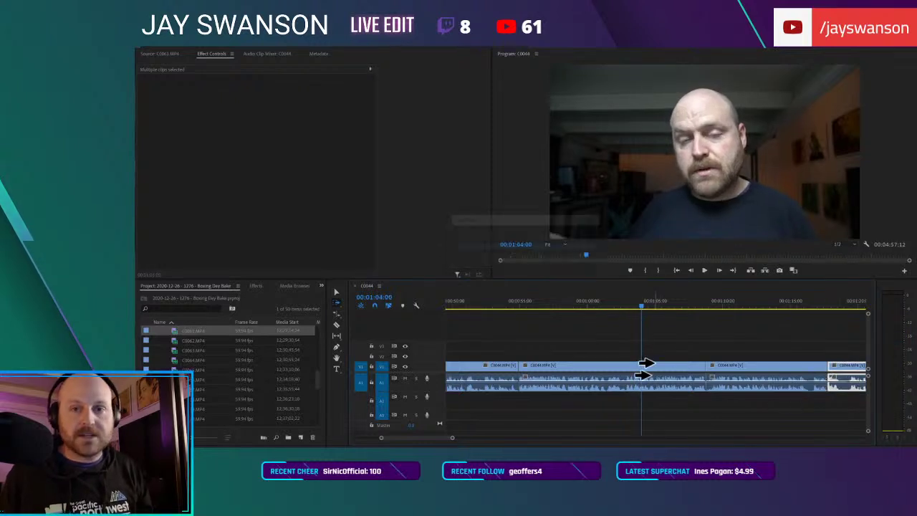
Step: Cut the talking-head clip again just after 00:01:19 and slide everything after it back 12 frames
key(space)
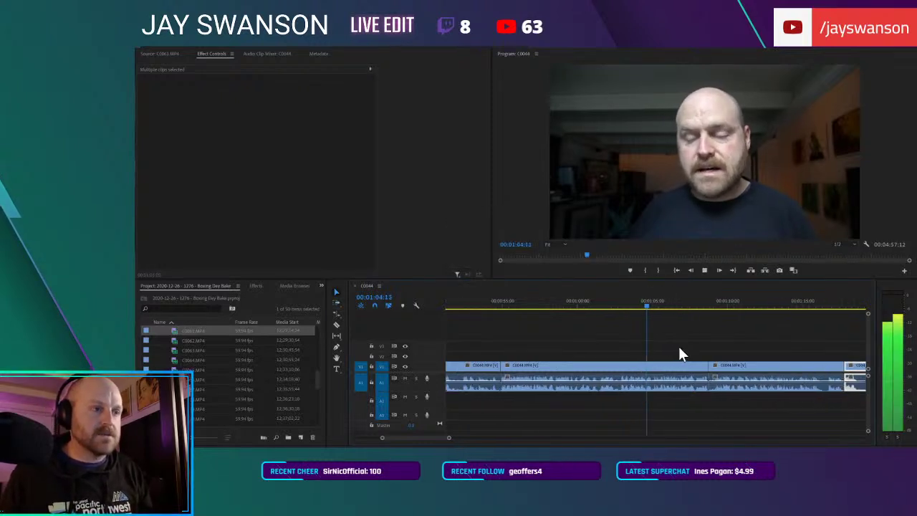
scroll(679, 346, up, 2)
key(c)
scroll(719, 337, down, 2)
scroll(718, 336, down, 1)
scroll(694, 355, up, 1)
click(787, 369)
key(a)
drag(793, 378, 779, 385)
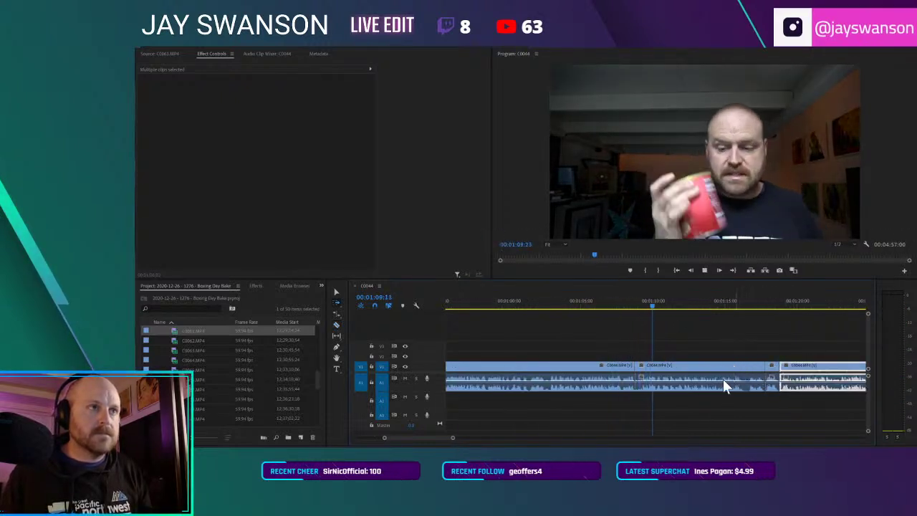
Step: Split the talking-head clip at about 00:01:33 and slide the remainder back about 7 seconds, to roughly 00:01:26:06
scroll(715, 386, down, 1)
key(minus)
scroll(679, 372, down, 1)
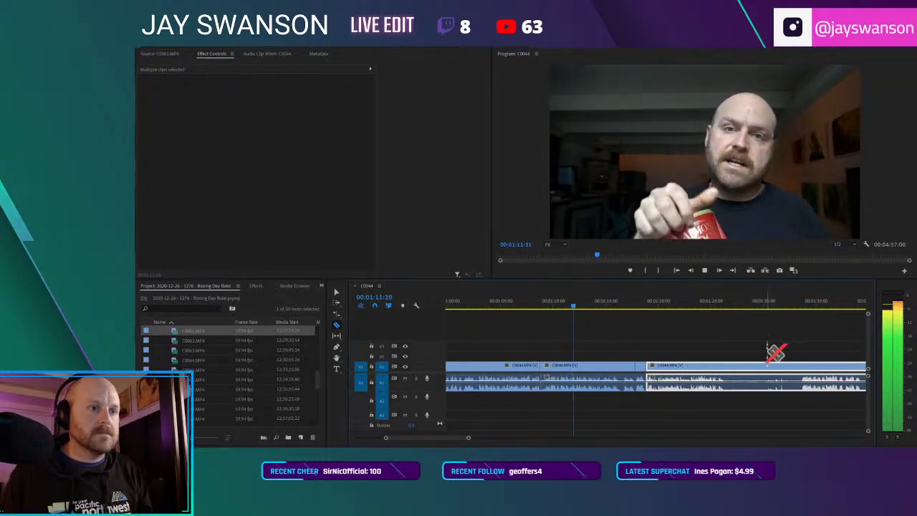
drag(808, 367, 728, 380)
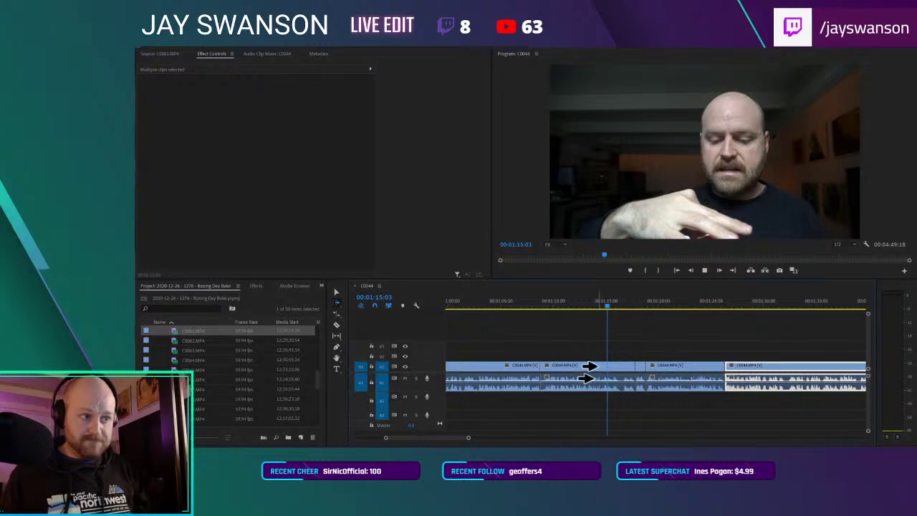
Step: Play through the tightened footage from about 00:01:15 to 00:01:25 and check the cuts
key(equal)
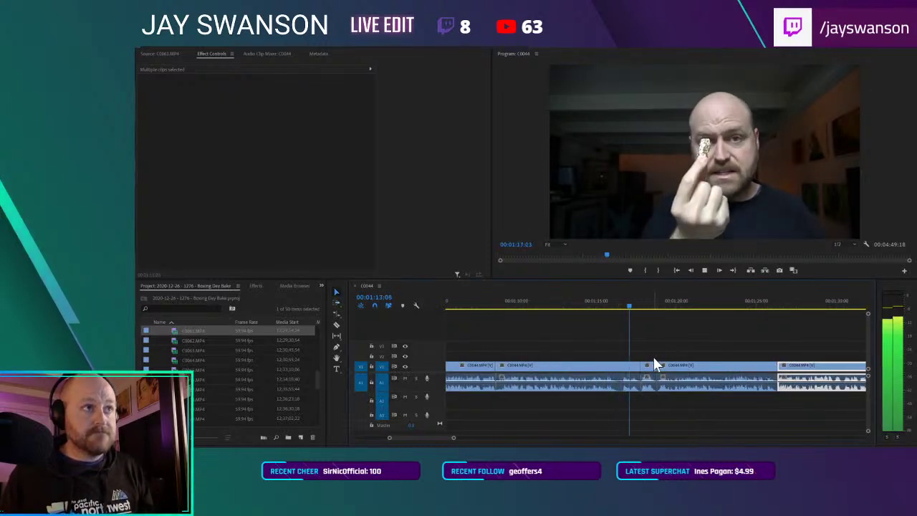
scroll(678, 371, down, 4)
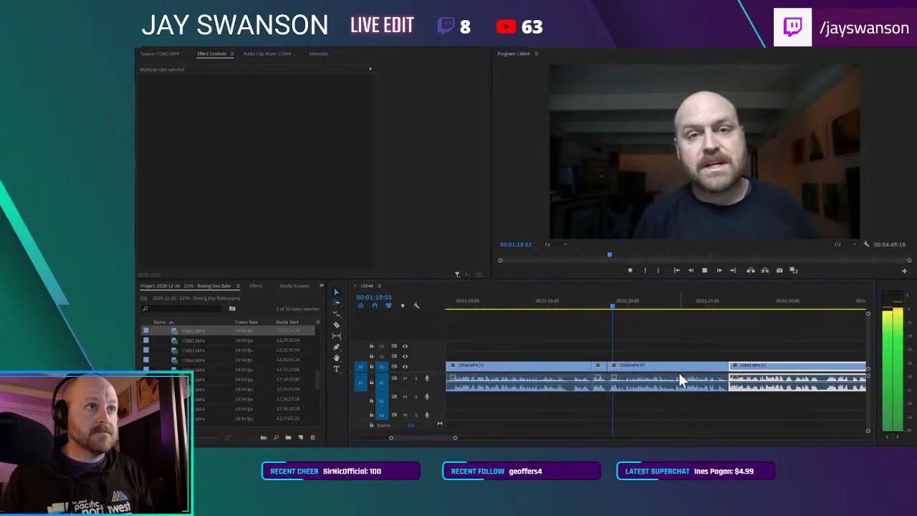
scroll(673, 372, down, 1)
scroll(655, 367, down, 2)
scroll(664, 367, up, 1)
key(c)
scroll(698, 369, down, 3)
scroll(644, 382, down, 2)
scroll(634, 374, up, 3)
scroll(749, 370, up, 1)
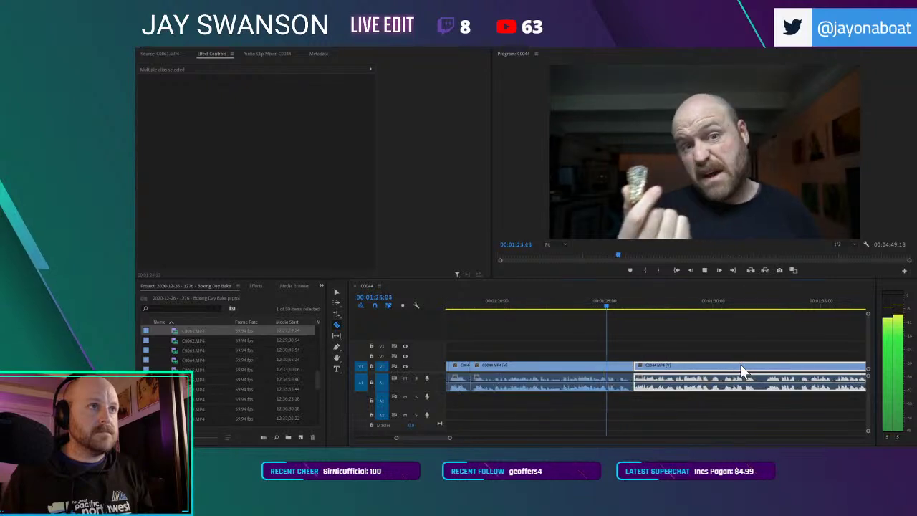
scroll(741, 365, down, 1)
Step: Add the title text "IT'S SCIENCE" over the talking-head footage at 00:01:26:02
click(572, 303)
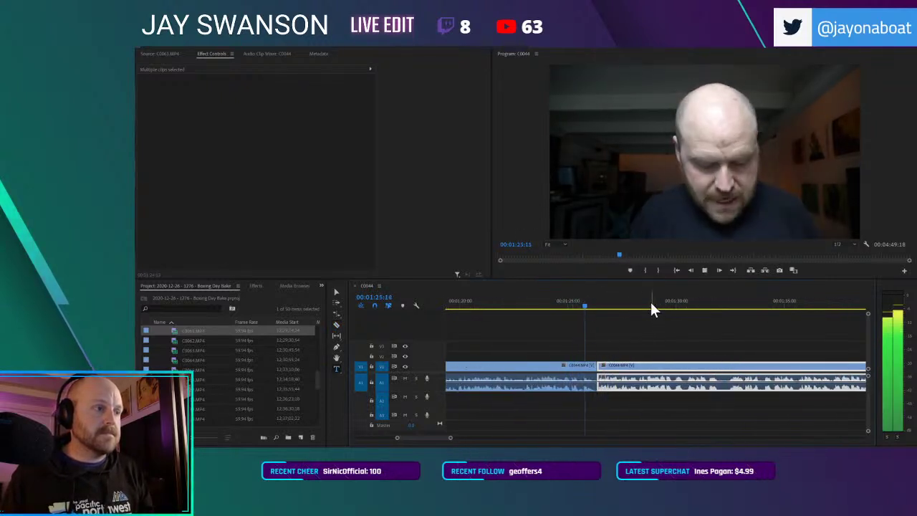
key(space)
key(t)
click(640, 194)
text(IT)
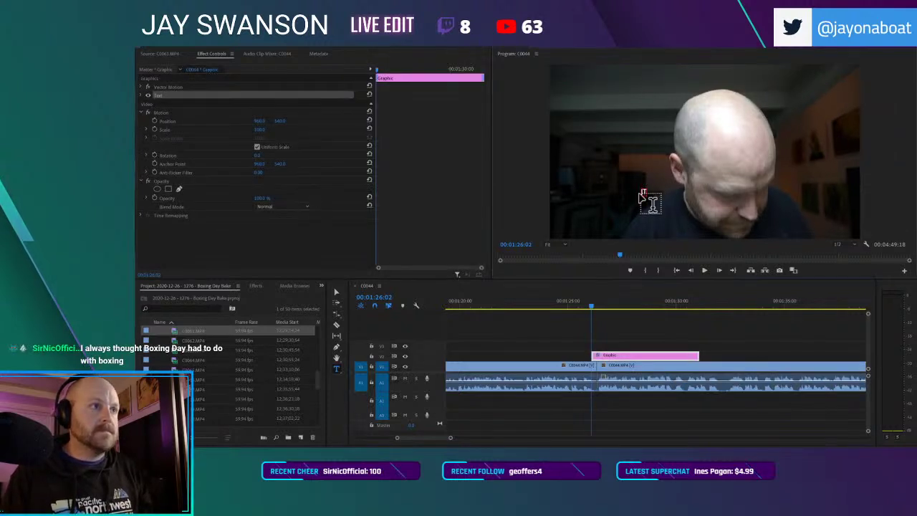
text('S SCIENCE)
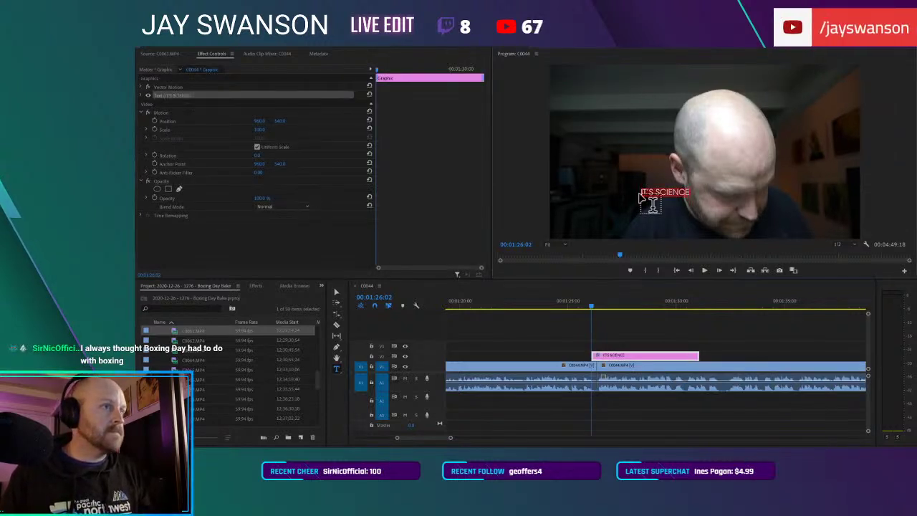
Step: Set the "IT'S SCIENCE" title's font style to Demi and greatly enlarge its text
click(139, 96)
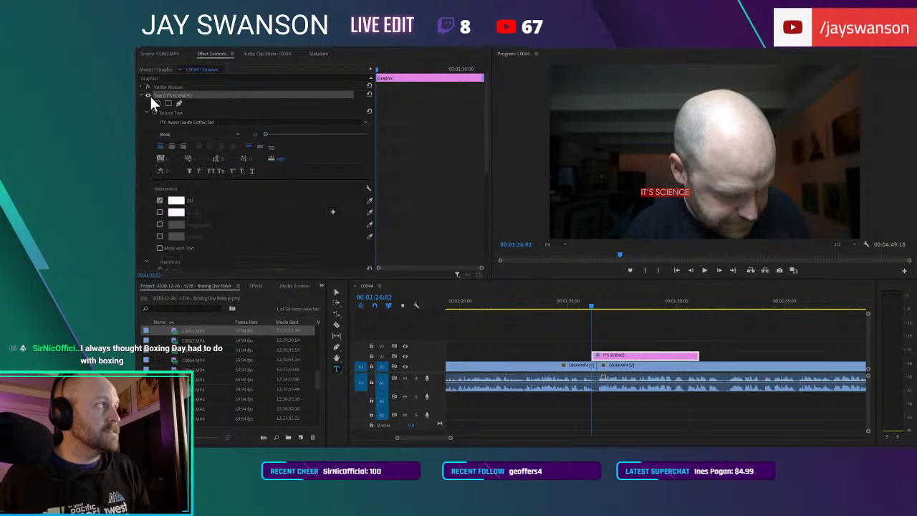
click(241, 135)
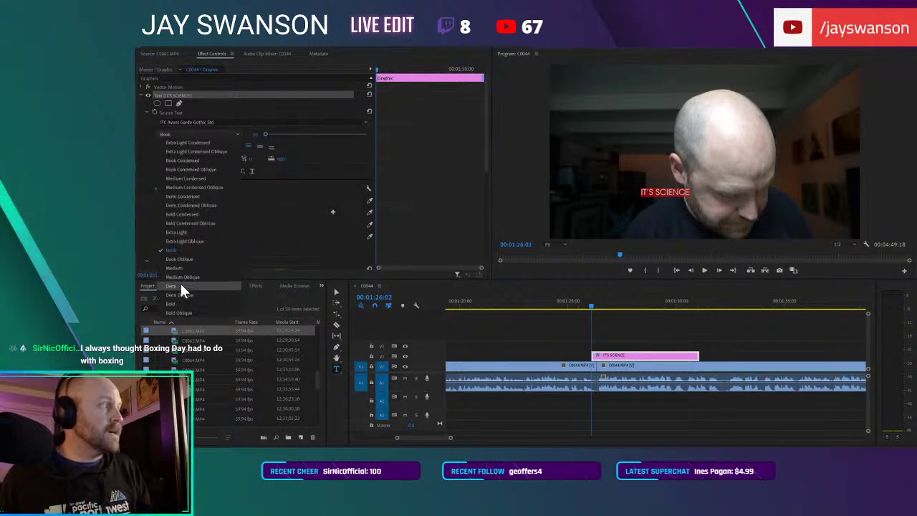
click(181, 287)
drag(261, 135, 278, 137)
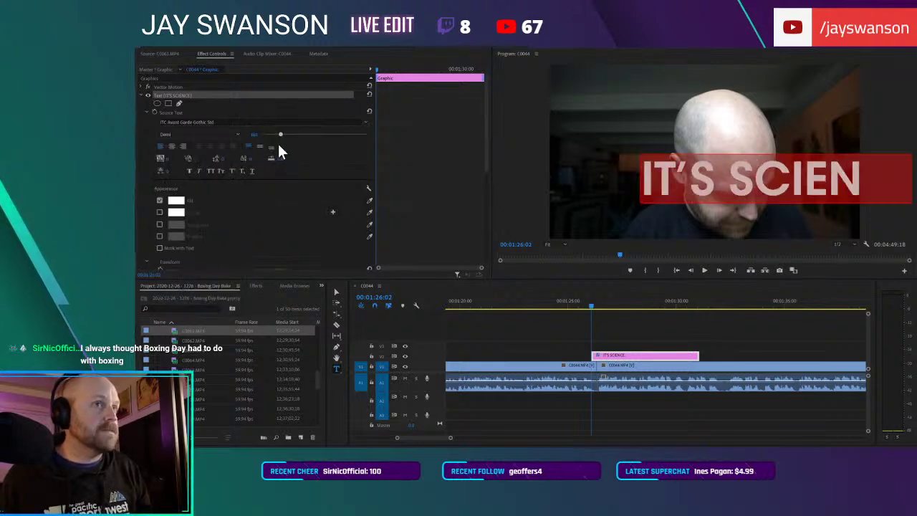
Step: Move the "IT'S SCIENCE" title across the middle of the frame and tilt it slightly counterclockwise
click(336, 291)
drag(830, 182, 764, 175)
drag(818, 148, 823, 123)
Step: Trim the title clip's end back to the cut near 00:01:26:06, save the project, and play it back
drag(693, 367, 596, 364)
key(ctrl+s)
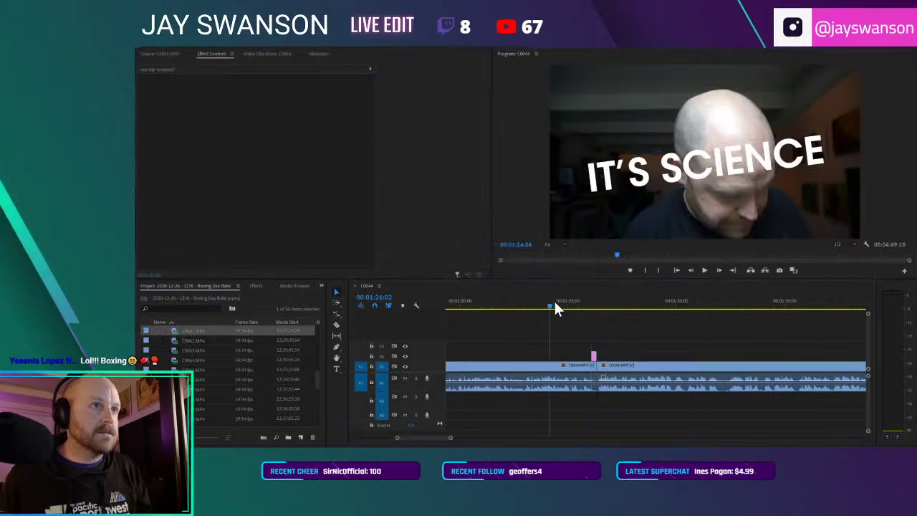
click(549, 304)
key(space)
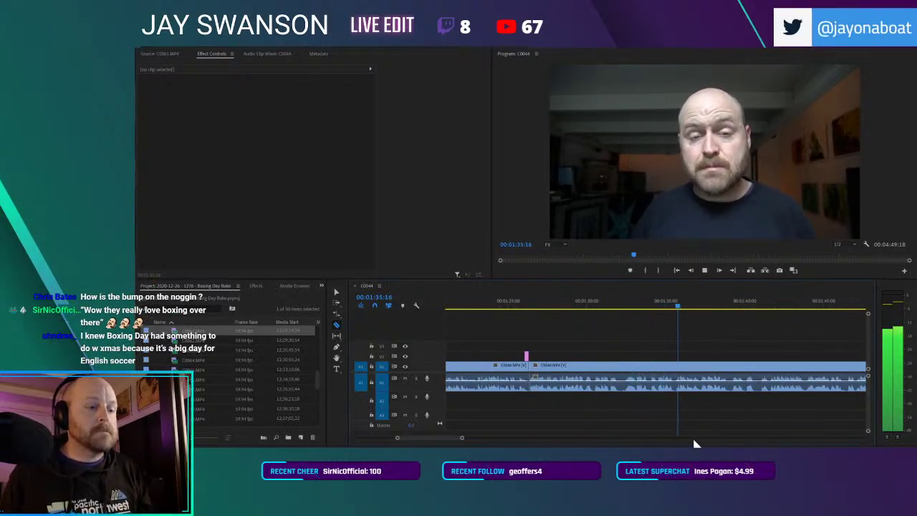
Step: Split the talking-head clip around 00:01:48 and 00:01:50, slide the remainder back just over one second in total, and save
scroll(745, 374, down, 4)
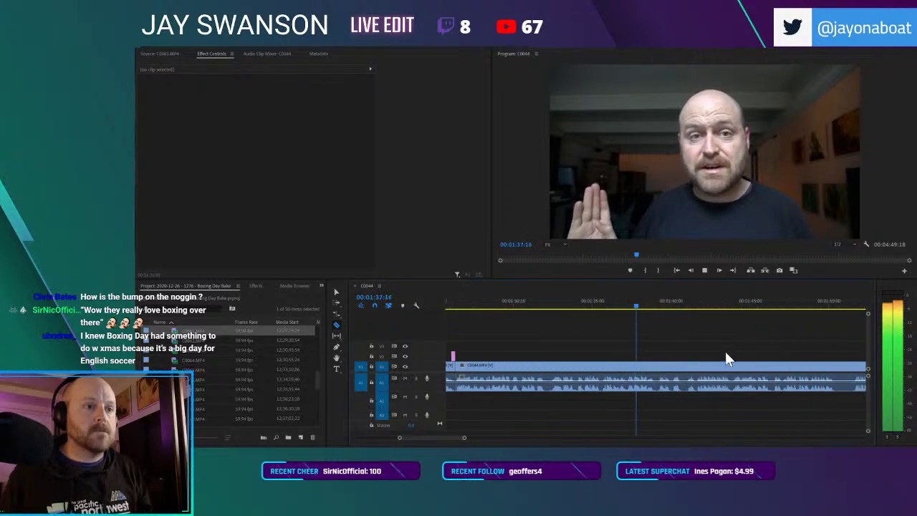
click(803, 375)
key(a)
drag(816, 377, 799, 375)
scroll(642, 359, up, 2)
scroll(687, 368, down, 2)
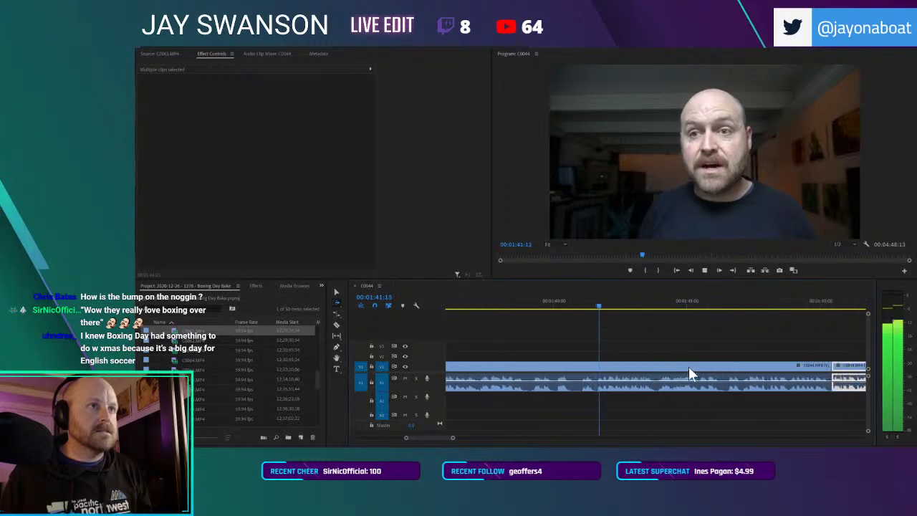
scroll(705, 374, down, 2)
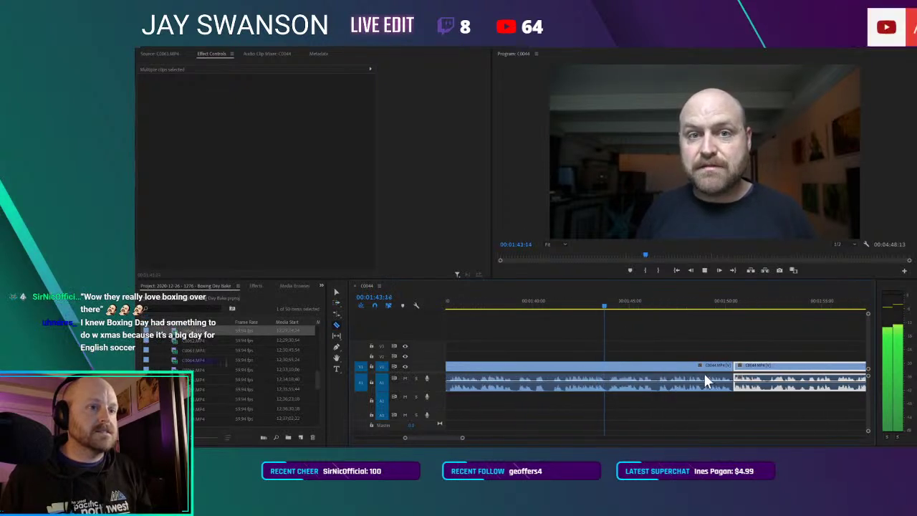
scroll(691, 381, up, 1)
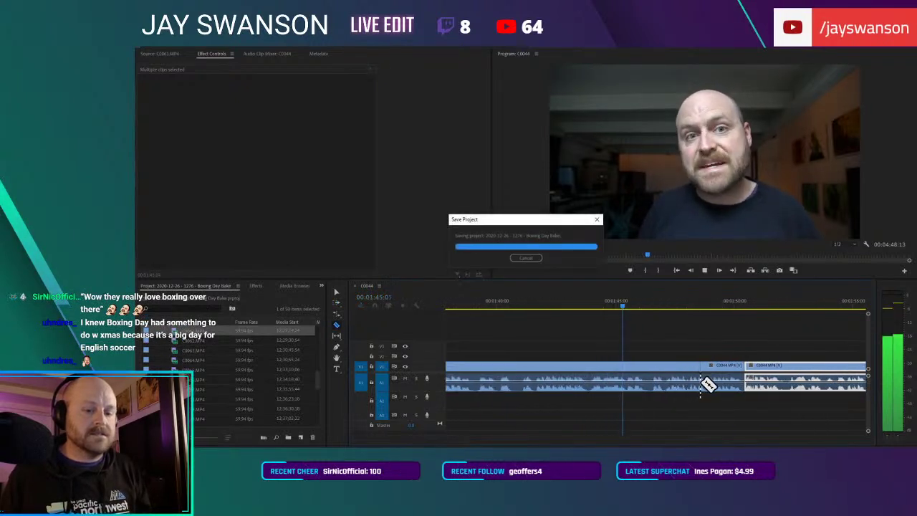
Step: Split the talking-head clip just after 00:02:02 and slide everything after it back to about 00:02:01:11
scroll(731, 369, down, 2)
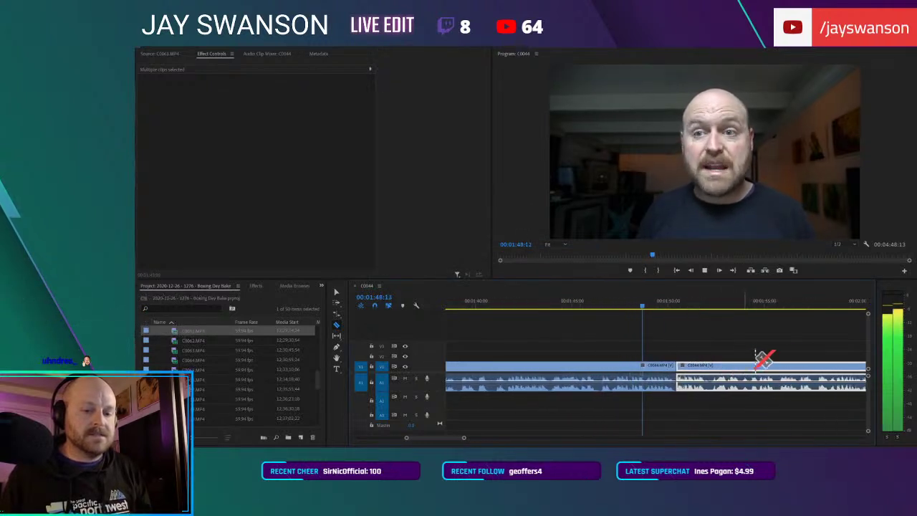
scroll(770, 365, down, 2)
scroll(752, 359, up, 2)
scroll(730, 351, down, 1)
scroll(702, 374, down, 4)
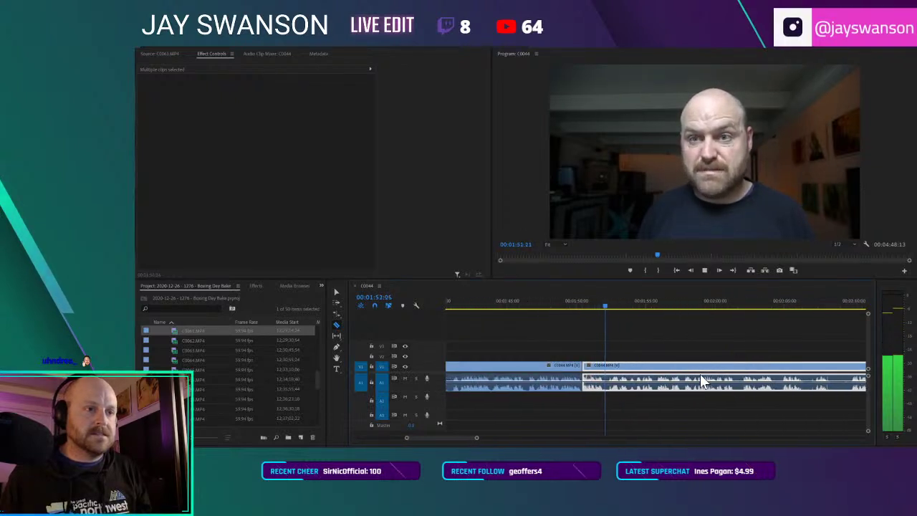
click(753, 365)
key(a)
drag(765, 376, 756, 381)
Step: Split off another pause in the talking-head clip and slide the following pieces back to start at about 00:02:05:20
scroll(723, 377, down, 2)
key(c)
click(833, 371)
key(a)
drag(842, 379, 749, 371)
key(c)
scroll(770, 364, up, 1)
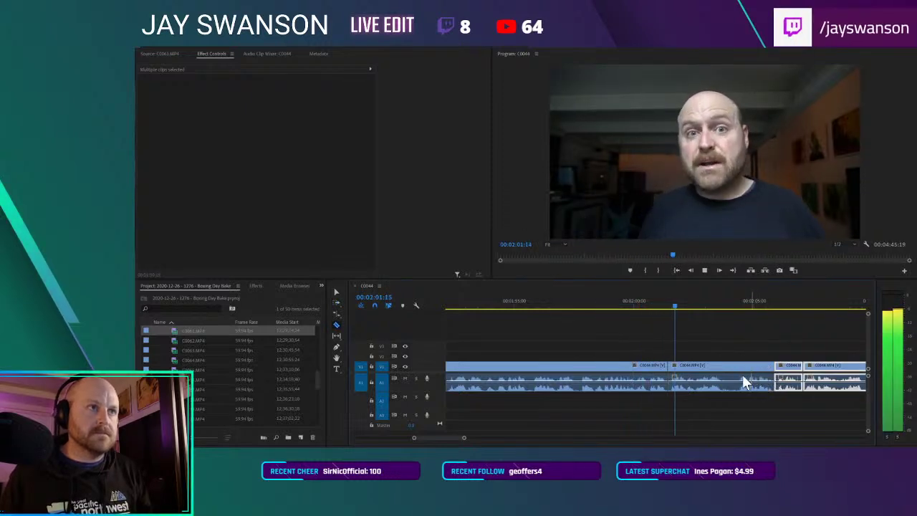
Step: Split off a pause in the talking-head clip and slide the remainder back just over one second to start at about 00:02:09:16
scroll(737, 379, down, 2)
scroll(732, 369, down, 1)
scroll(707, 368, down, 2)
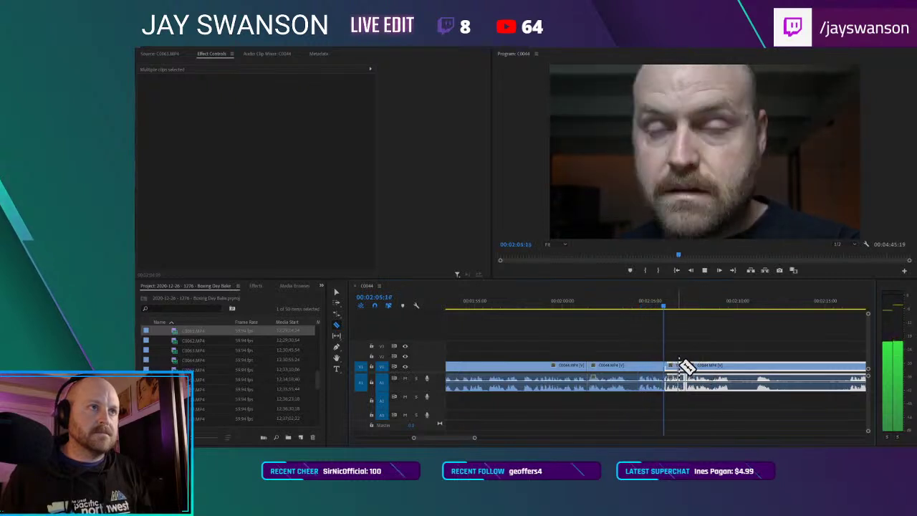
scroll(686, 360, down, 2)
key(c)
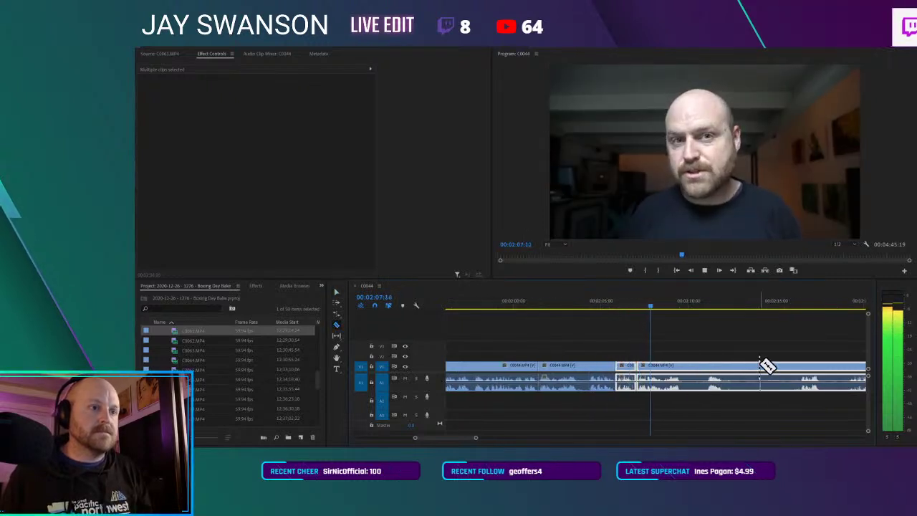
click(706, 367)
key(a)
drag(730, 366, 706, 367)
key(space)
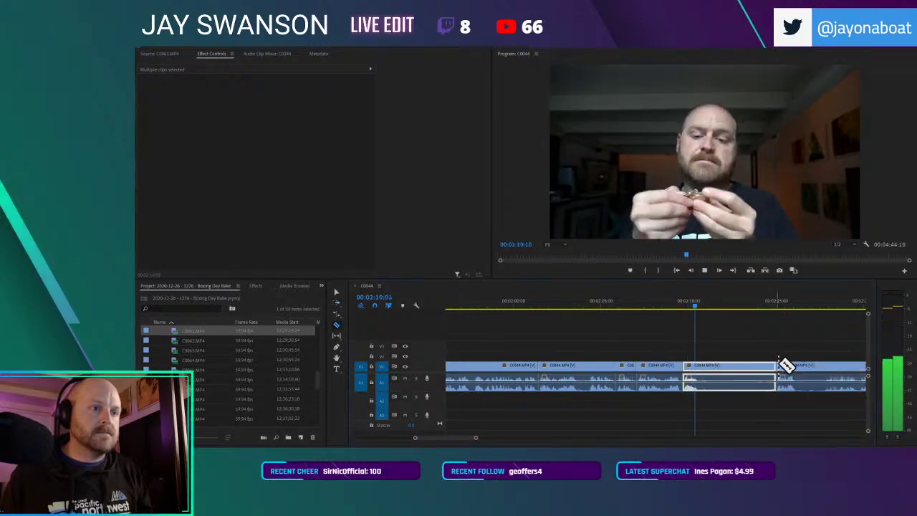
Step: Try cutting the silent stretch before about 00:02:15:00 and sliding the rest back to about 00:02:10:18, and undo the cut and the slide
drag(777, 371, 704, 377)
key(space)
key(v)
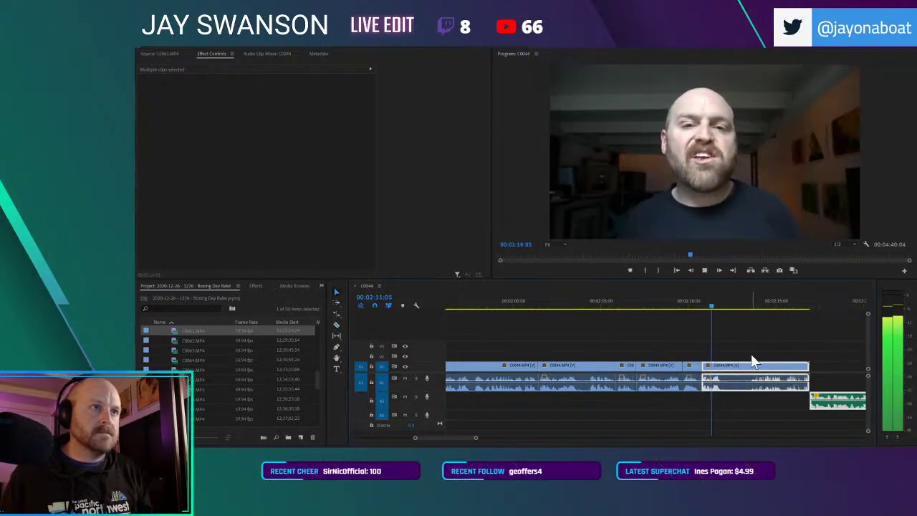
key(ctrl+z)
key(ctrl+z)
key(c)
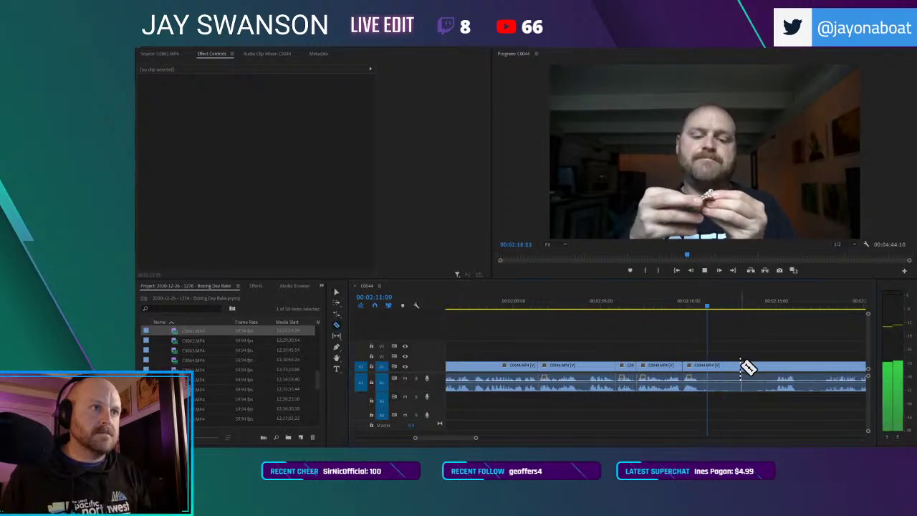
Step: Play to the spoken line near 00:02:15:03 and add the title text "LET'S HIT THE TOWN" over the clip there
key(v)
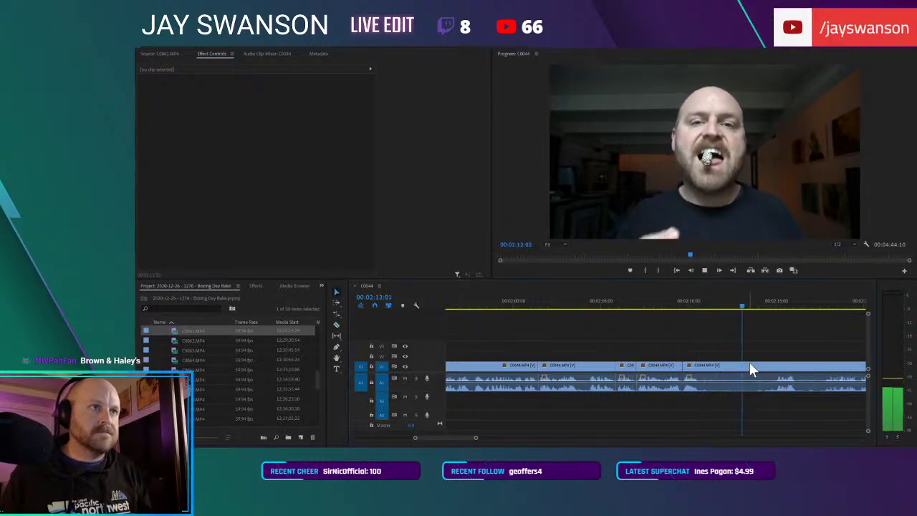
scroll(752, 364, right, 1)
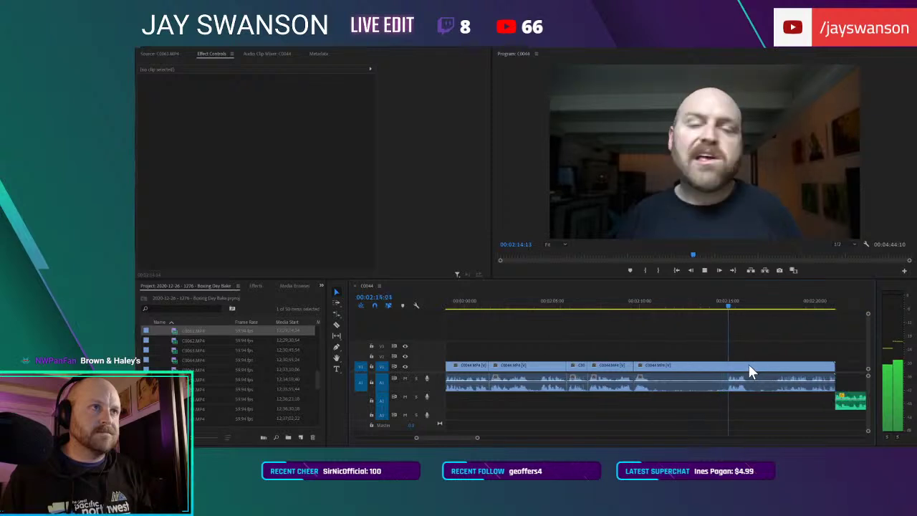
key(space)
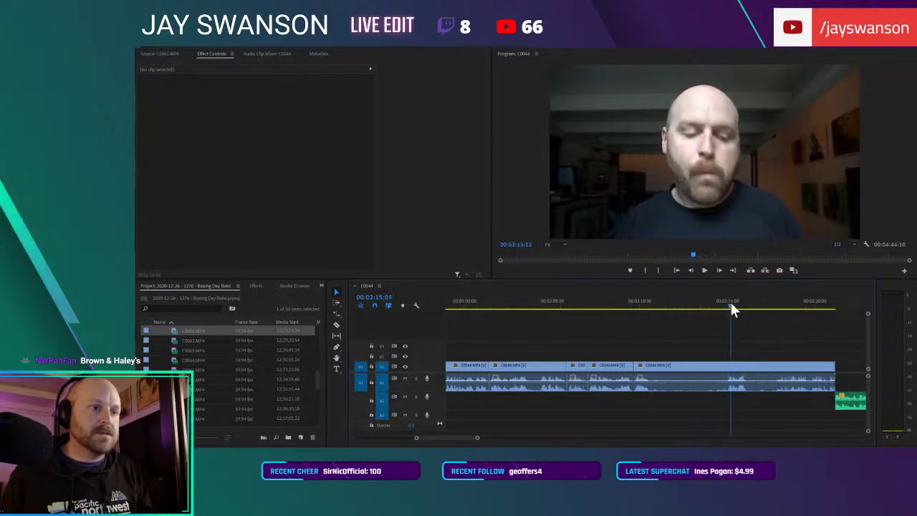
click(730, 308)
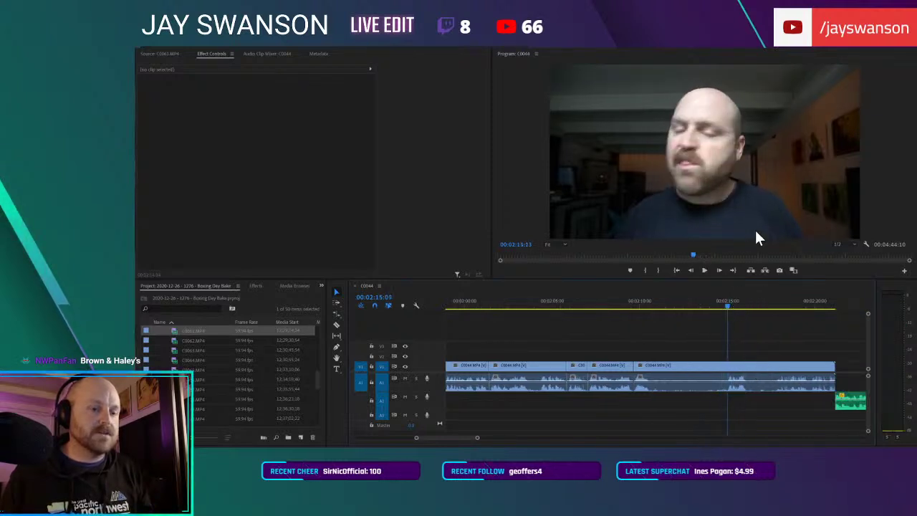
click(336, 368)
click(636, 212)
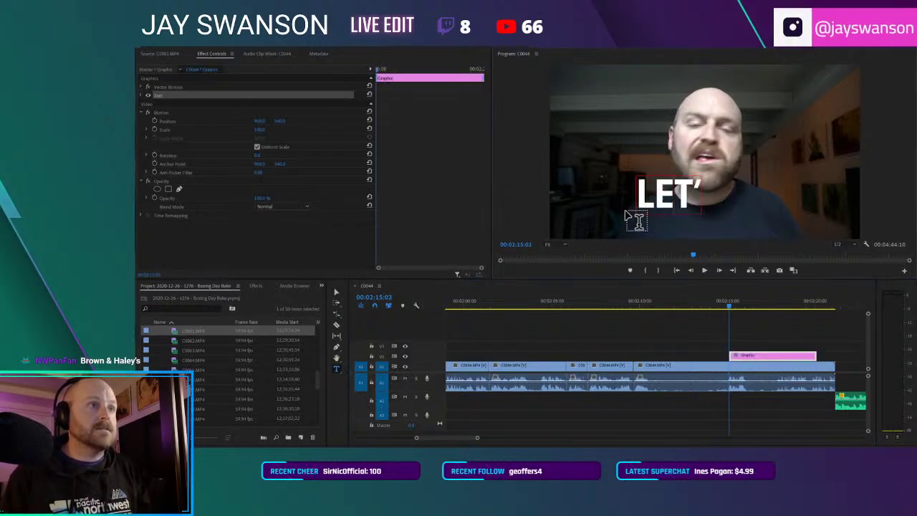
text(LET'S HIT THE)
key(ctrl+a)
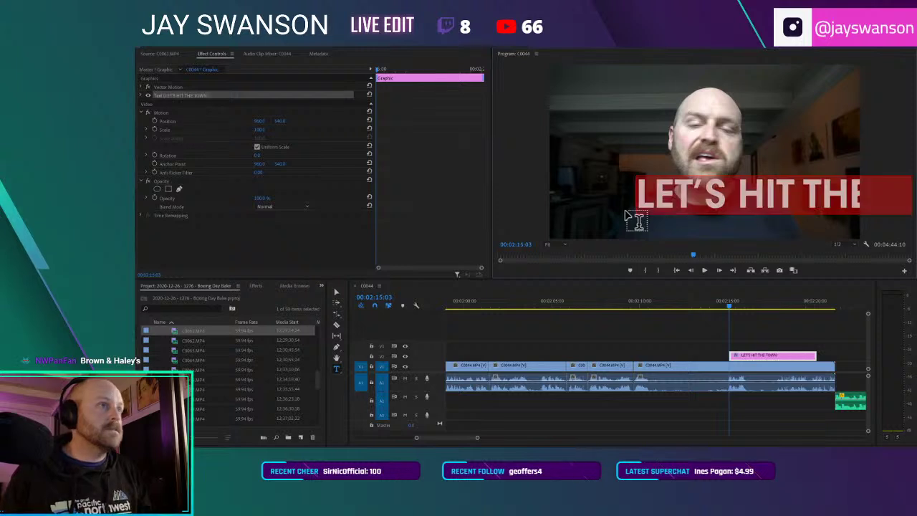
Step: Reduce the title's font size so the whole line fits the frame, and position it across the speaker's chest
click(141, 96)
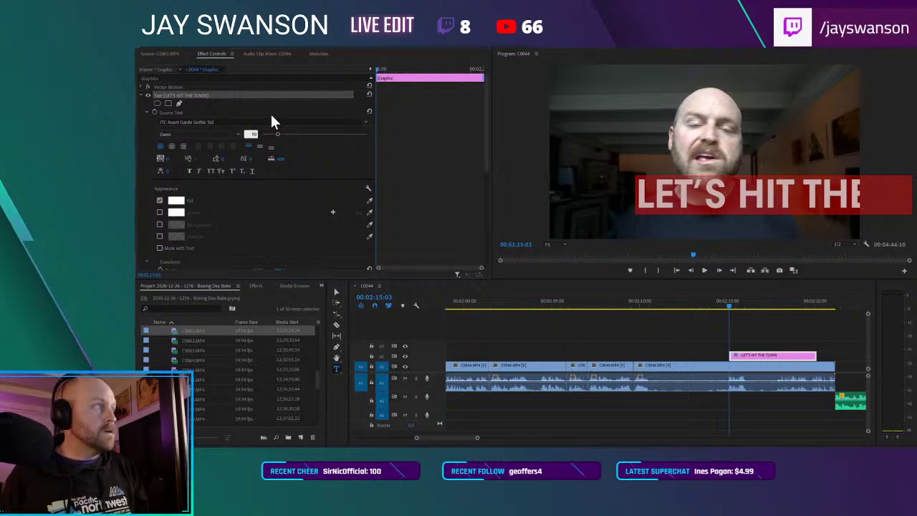
key(Return)
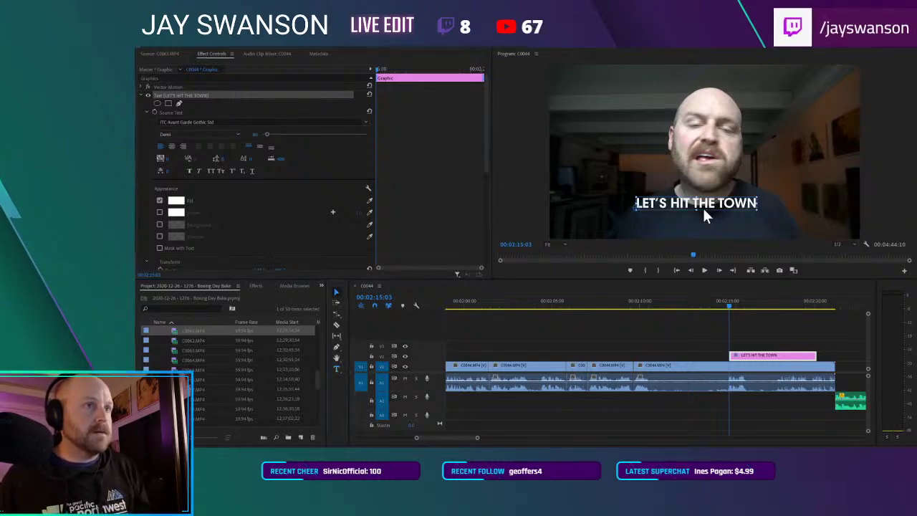
drag(731, 203, 734, 217)
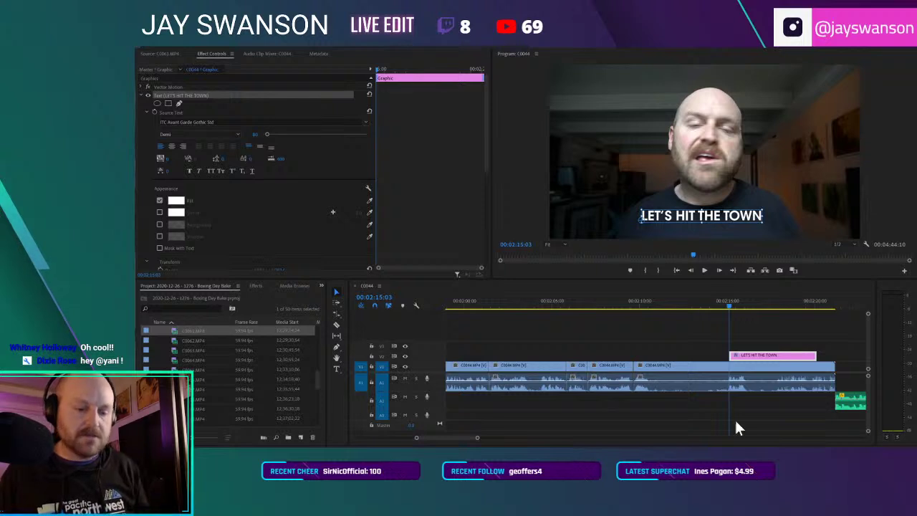
Step: Split the LET'S HIT THE TOWN title into word-length pieces, from 00:02:15:06 up to about 00:02:16:00
click(725, 311)
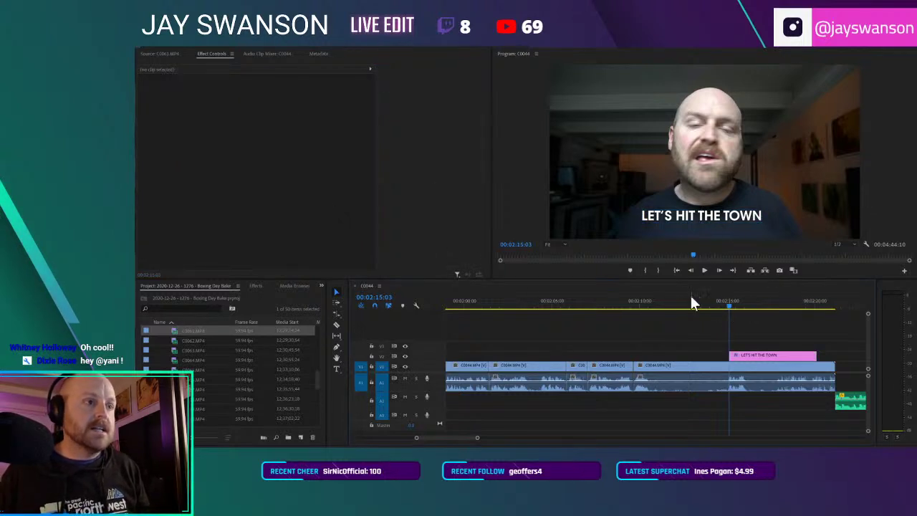
key(space)
scroll(754, 347, up, 3)
click(718, 305)
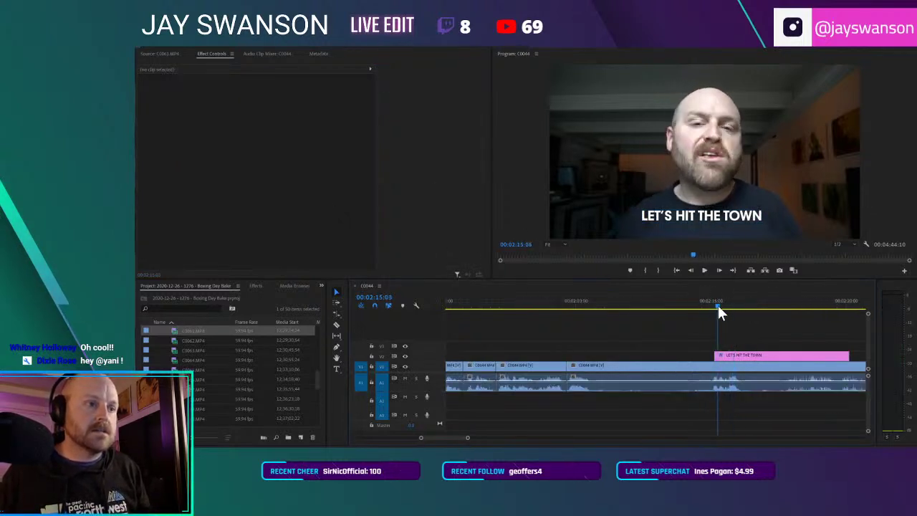
key(=)
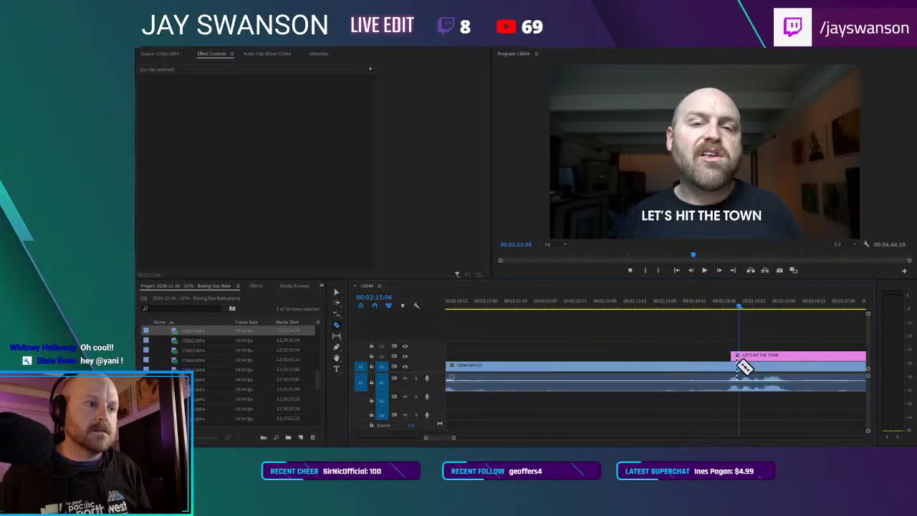
drag(743, 295, 747, 306)
click(751, 355)
key(space)
key(c)
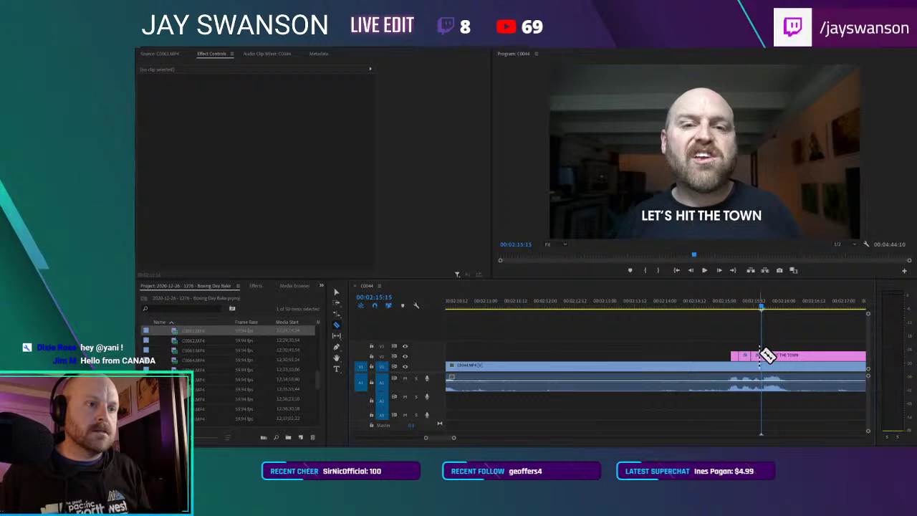
click(793, 358)
key(space)
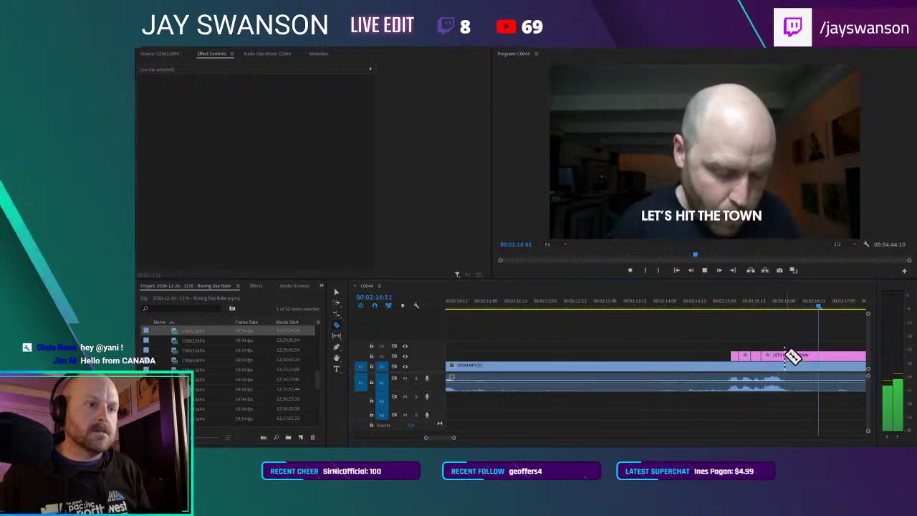
Step: Delete the leftover title piece after about 00:02:16:00
key(space)
key(v)
scroll(793, 353, down, 1)
click(815, 356)
key(Delete)
Step: Move the Christmas Remix music clip back to start where the last title piece ends, at about 00:02:16:00
scroll(788, 357, down, 2)
key(minus)
key(minus)
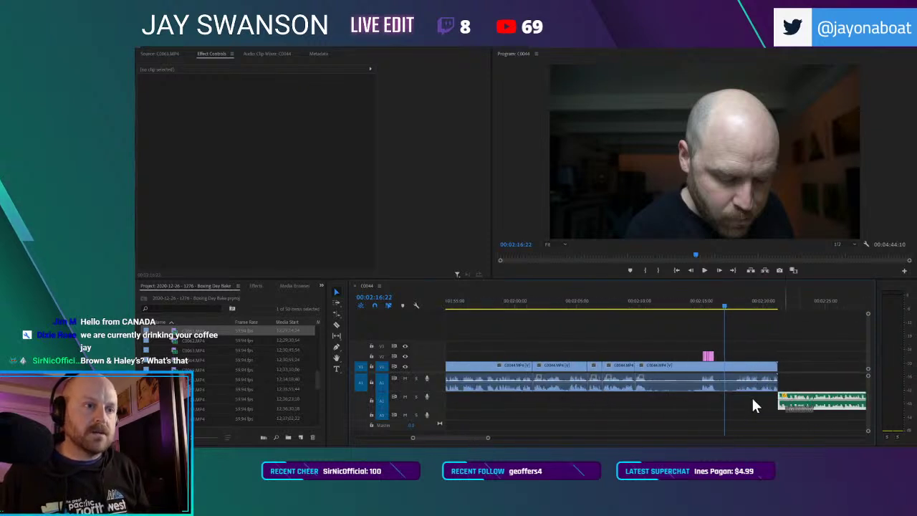
drag(788, 401, 725, 401)
key(equal)
key(equal)
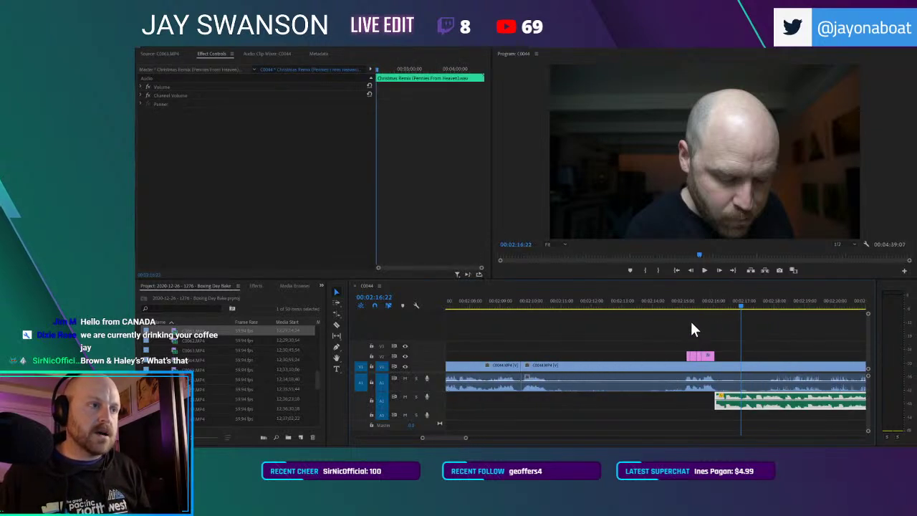
Step: Remove TOWN from the third title piece and shorten the second piece to "LET'S HIT"
click(708, 307)
click(699, 304)
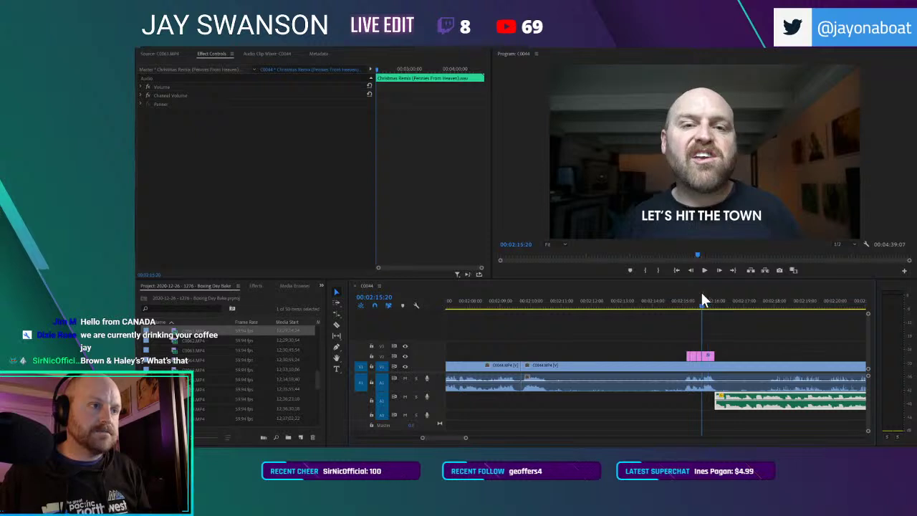
click(730, 219)
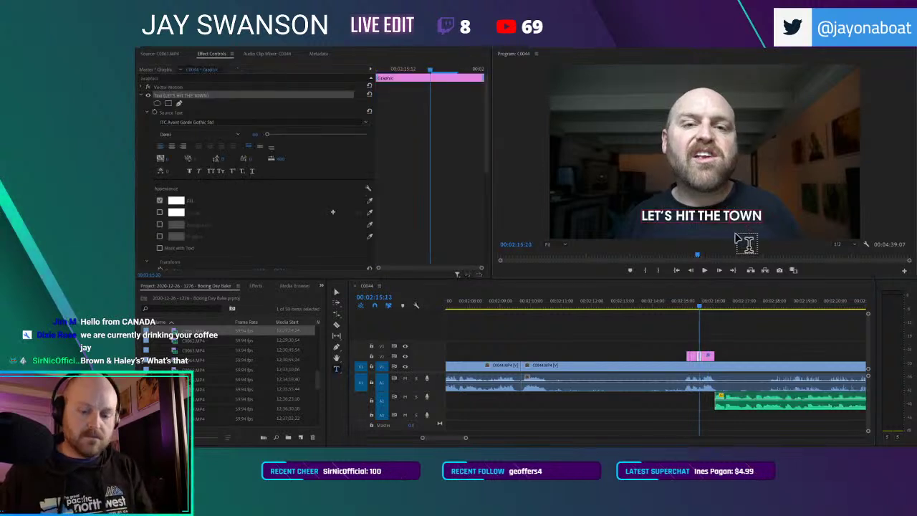
drag(721, 215, 766, 234)
click(693, 305)
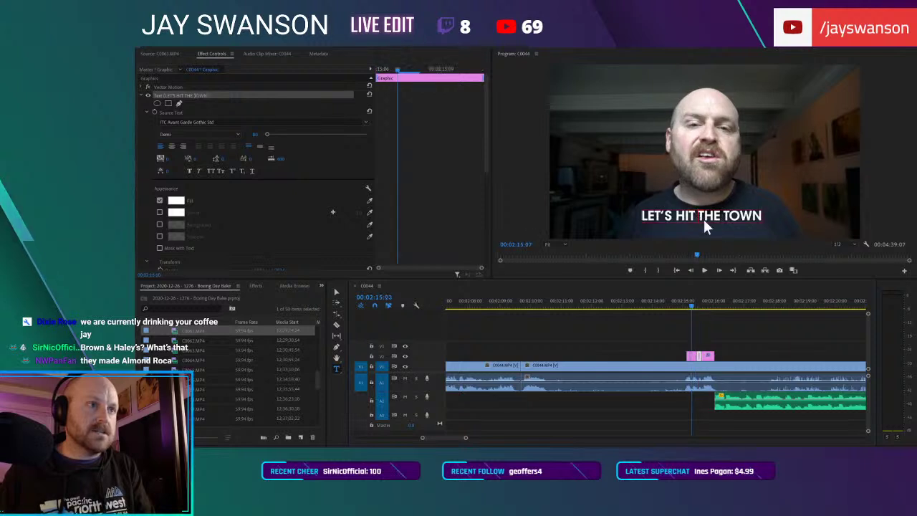
drag(699, 215, 768, 229)
key(BackSpace)
Step: Shorten the first title piece to "LET'S" and save the project
drag(694, 303, 689, 299)
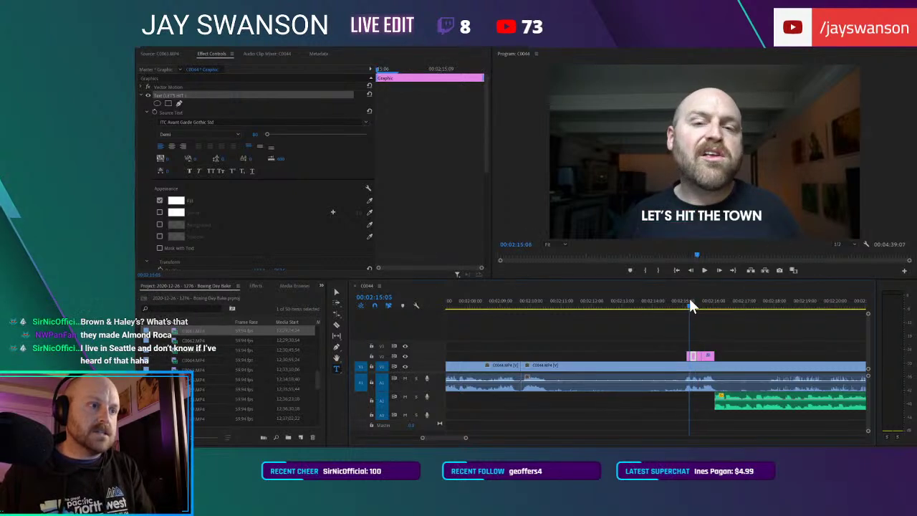
click(682, 218)
drag(679, 218, 838, 207)
key(BackSpace)
click(764, 330)
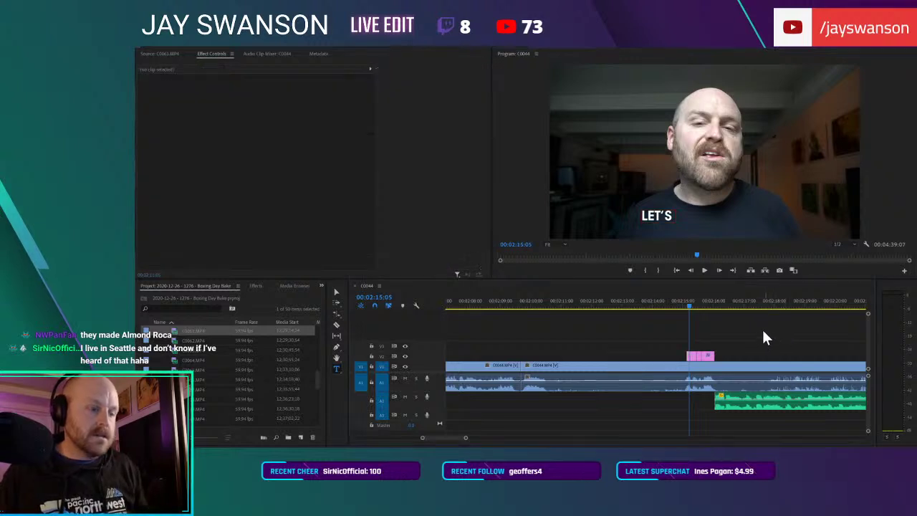
key(ctrl+s)
key(v)
Step: Play back the word-by-word title and trim the talking-head clip's end back to about 00:02:16:08
click(655, 301)
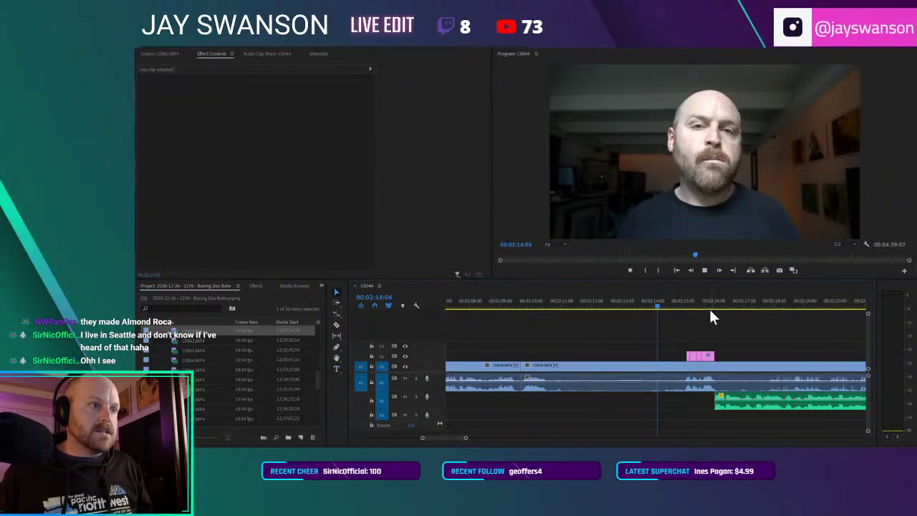
key(space)
key(minus)
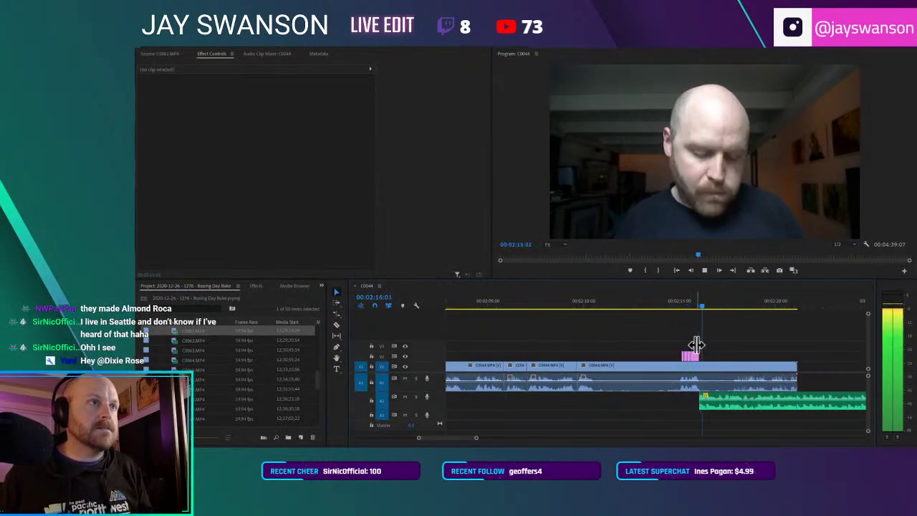
scroll(702, 349, up, 3)
key(space)
key(space)
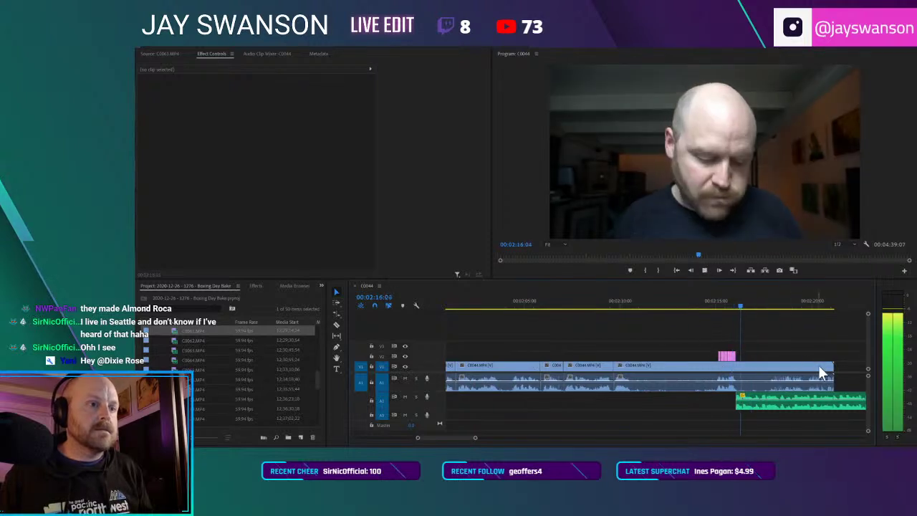
drag(830, 365, 742, 369)
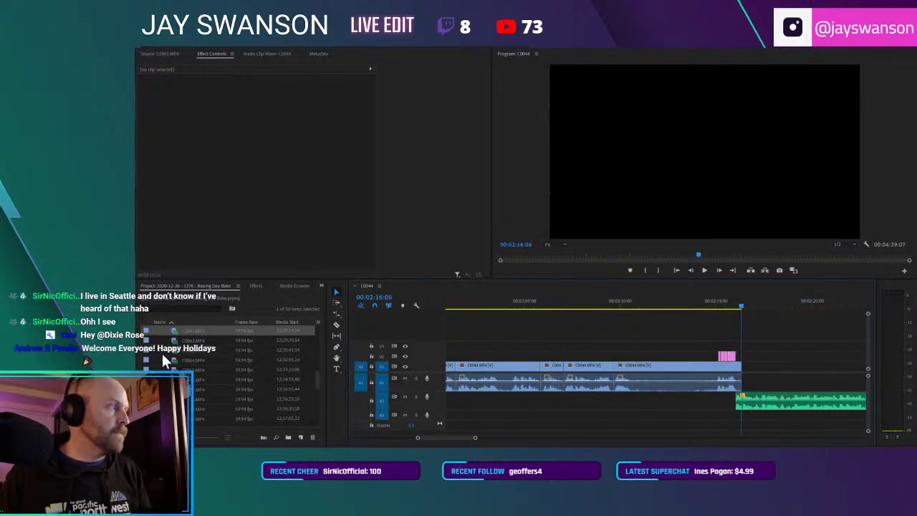
Step: Open the C0045.MP4 hallway footage, mark a range of about 11 seconds, and place its video directly after the talking-head clip
scroll(185, 347, up, 3)
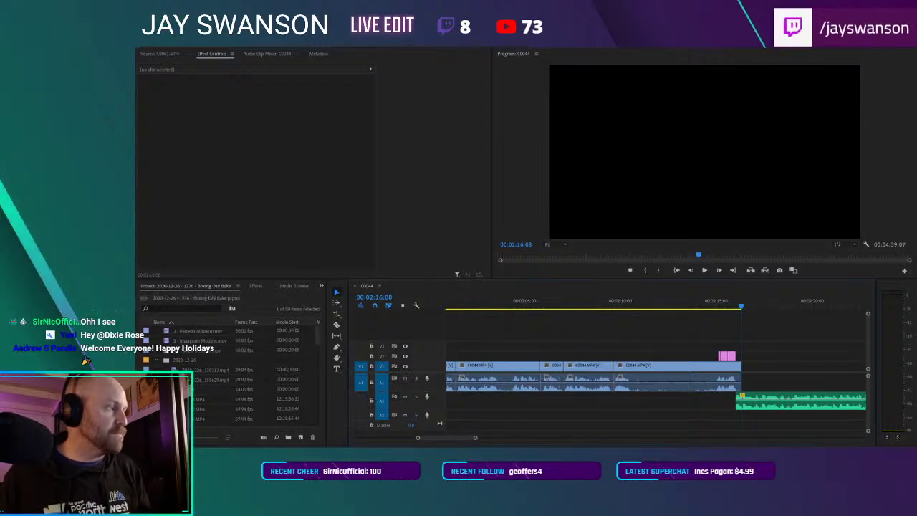
double_click(215, 408)
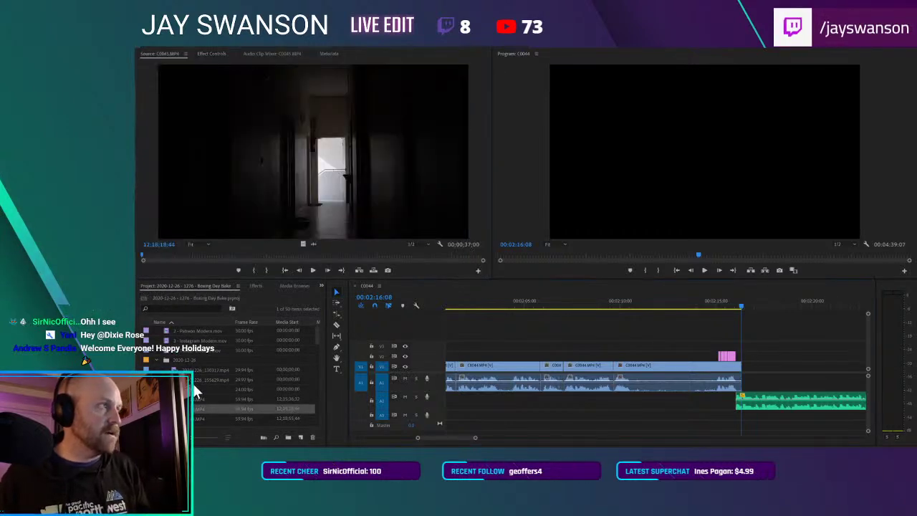
drag(195, 258, 743, 365)
click(252, 270)
click(272, 270)
Step: Play back the cut from the talking-head clip into the hallway footage around 00:02:16:08
click(728, 306)
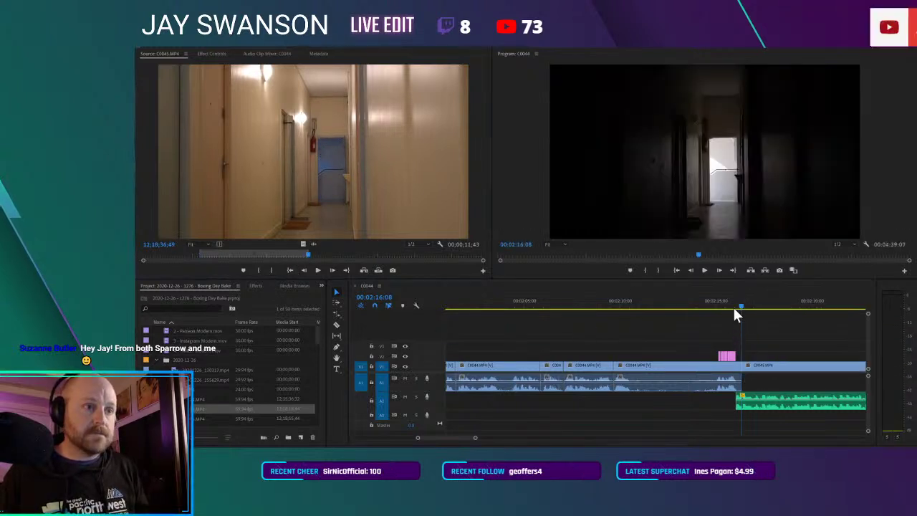
scroll(749, 355, right, 2)
key(c)
key(space)
scroll(687, 361, up, 3)
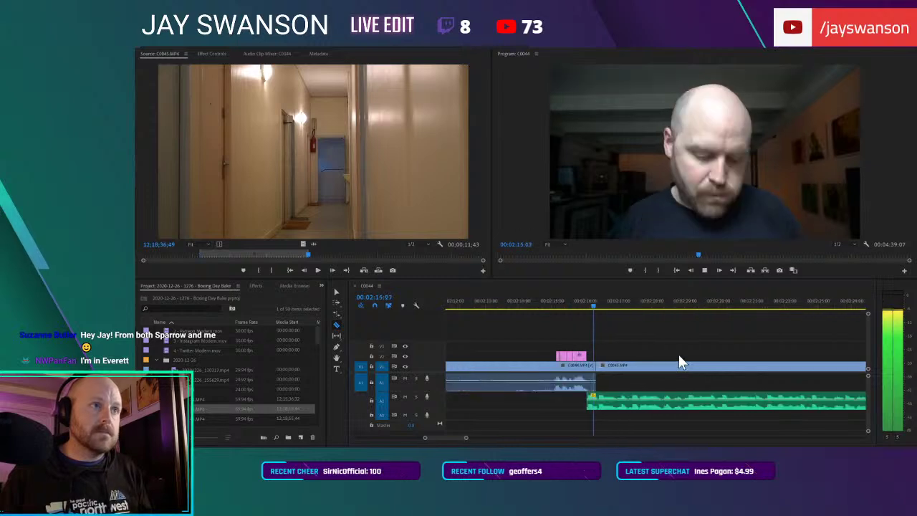
key(space)
key(v)
click(589, 307)
key(space)
scroll(606, 356, up, 2)
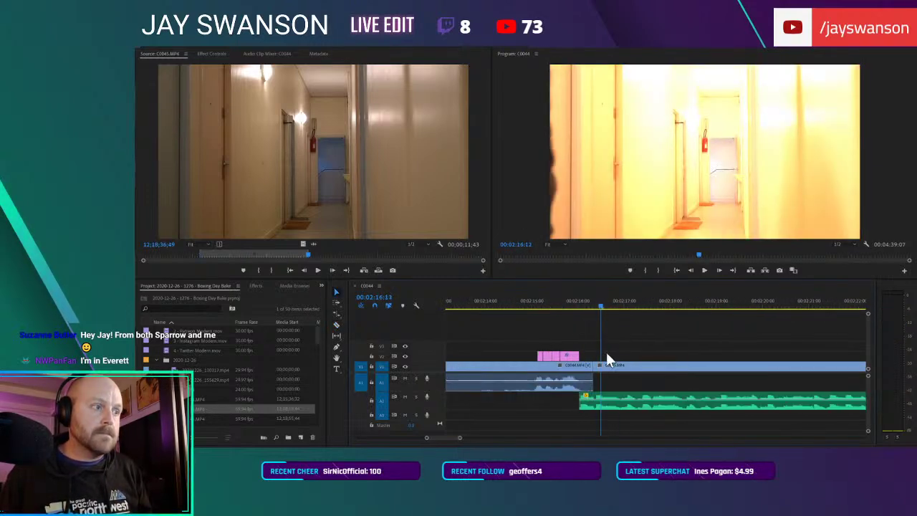
Step: Adjust the start of the hallway clip to about 00:02:16:09 and save the project
click(593, 306)
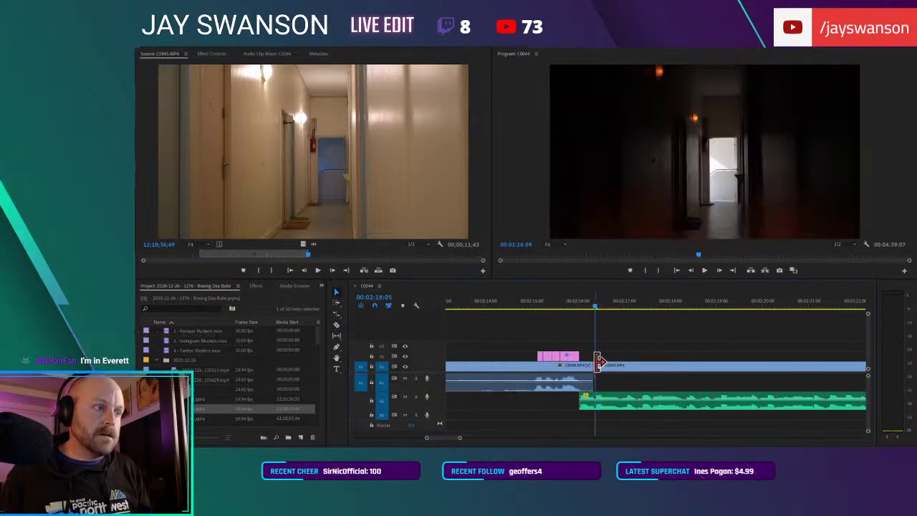
drag(604, 365, 602, 367)
key(ctrl+s)
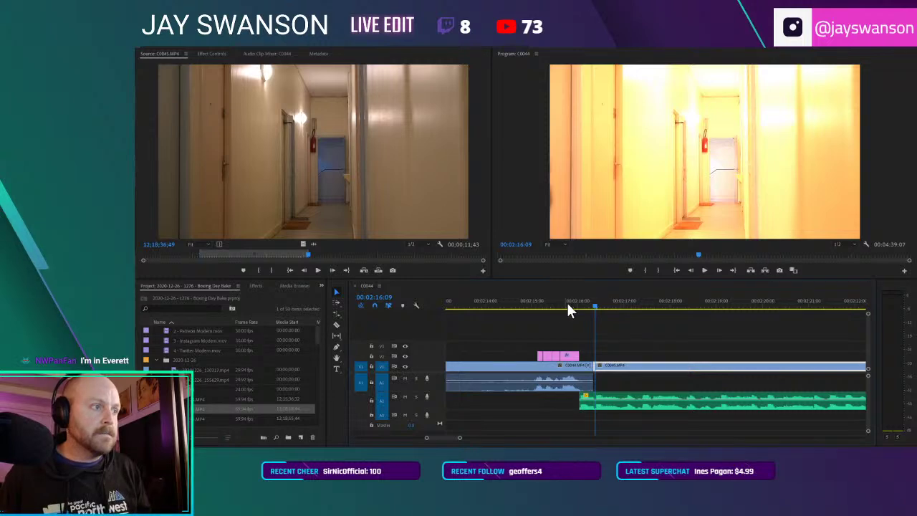
Step: Split the hallway clip at about 00:02:17:02 and trim the second piece's start to make a jump cut
click(564, 301)
key(space)
key(space)
key(c)
click(629, 366)
key(v)
drag(633, 362, 686, 375)
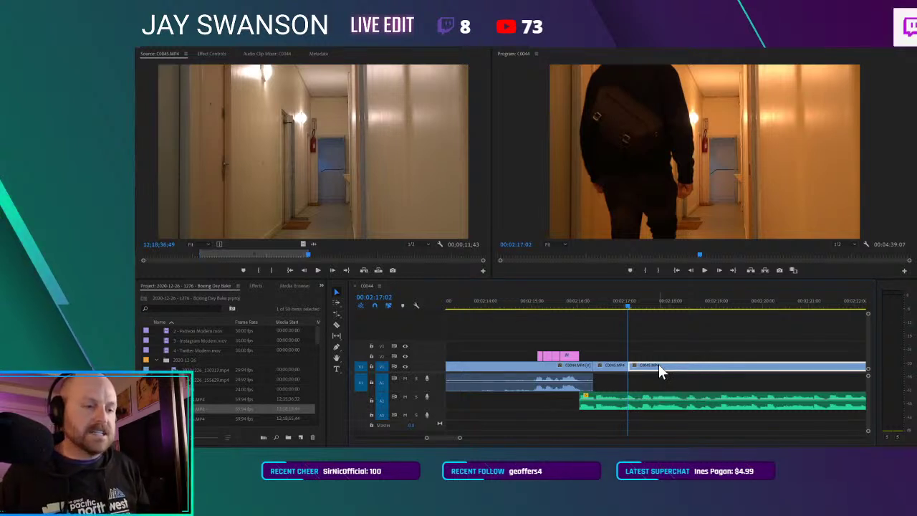
Step: Make a second jump cut in the hallway footage at about 00:02:17:09 and close the gap
click(609, 308)
key(space)
key(space)
key(space)
key(c)
click(616, 301)
key(space)
key(space)
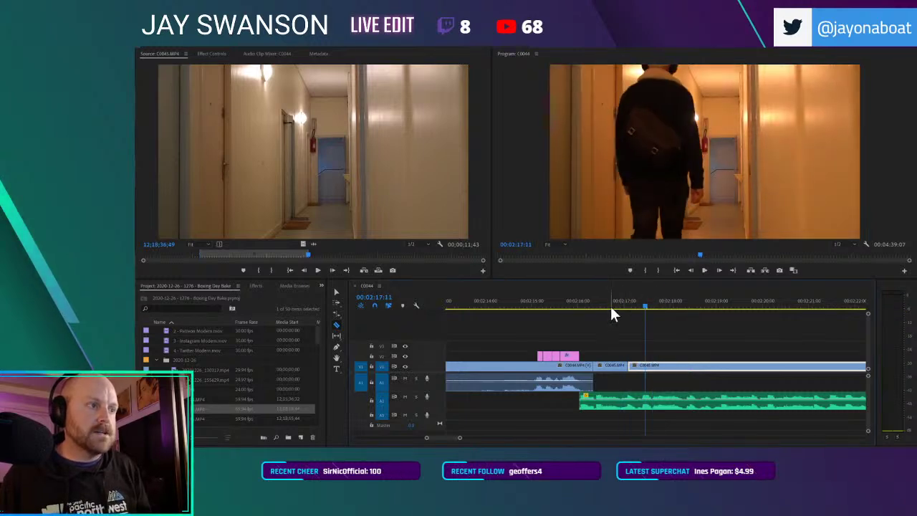
click(611, 308)
key(space)
key(space)
click(641, 364)
key(v)
drag(644, 366, 743, 367)
click(720, 367)
key(Delete)
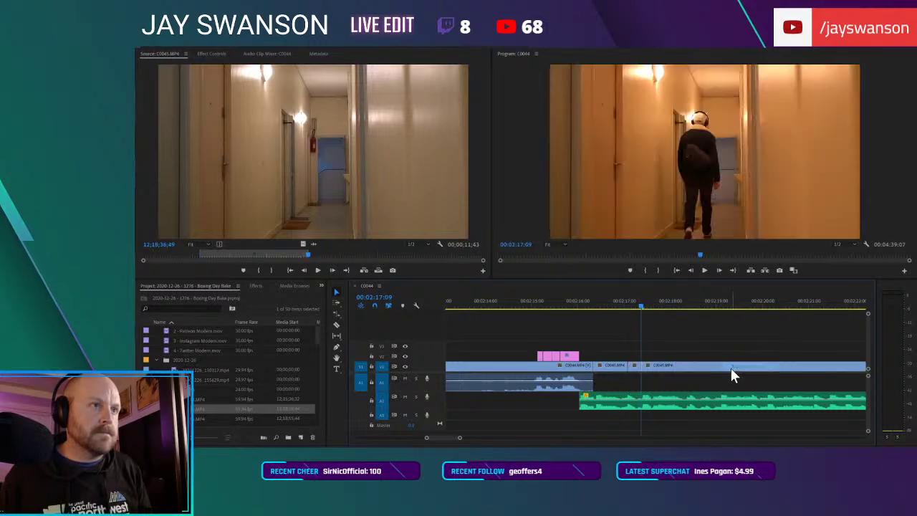
Step: Make a third hallway jump cut at about 00:02:17:17, close the gap, and save the project
key(c)
click(613, 306)
key(space)
key(space)
key(space)
key(space)
key(v)
drag(660, 363, 851, 370)
drag(662, 351, 644, 351)
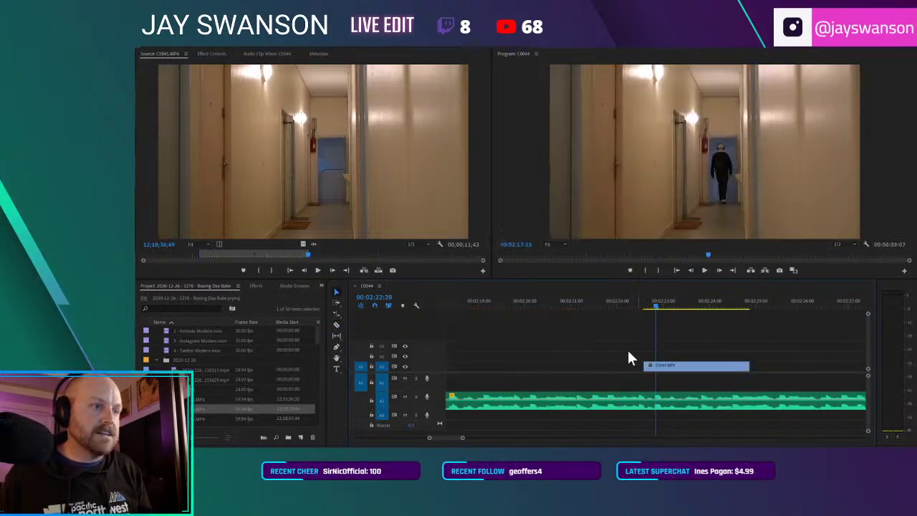
click(616, 364)
key(Delete)
key(ctrl+s)
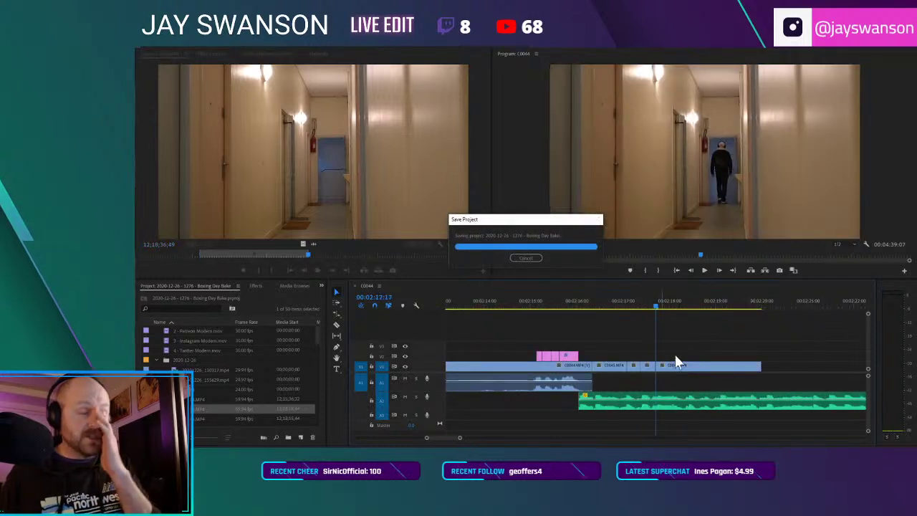
Step: Make another hallway jump cut at about 00:02:18:02, play back the sequence of cuts, and save the project
drag(603, 306, 603, 343)
key(space)
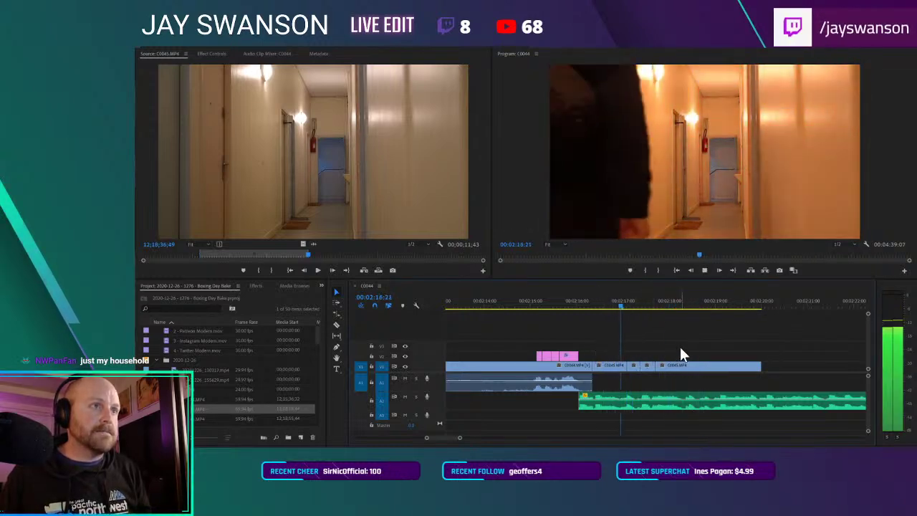
key(c)
drag(655, 308, 718, 365)
click(674, 366)
key(v)
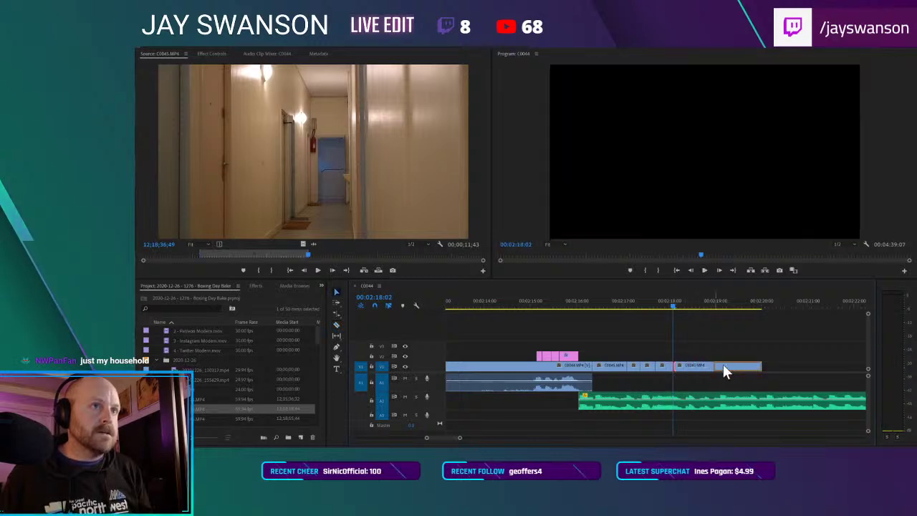
click(629, 308)
click(663, 332)
key(space)
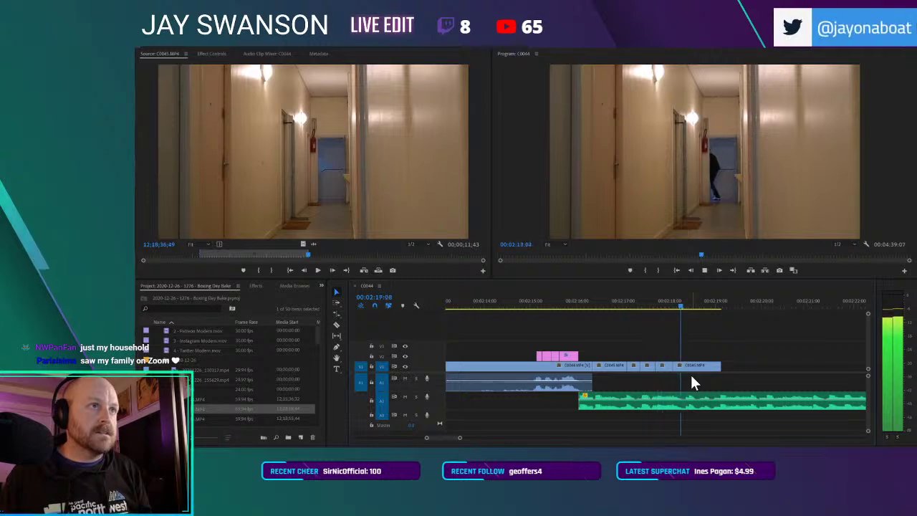
key(space)
key(ctrl+s)
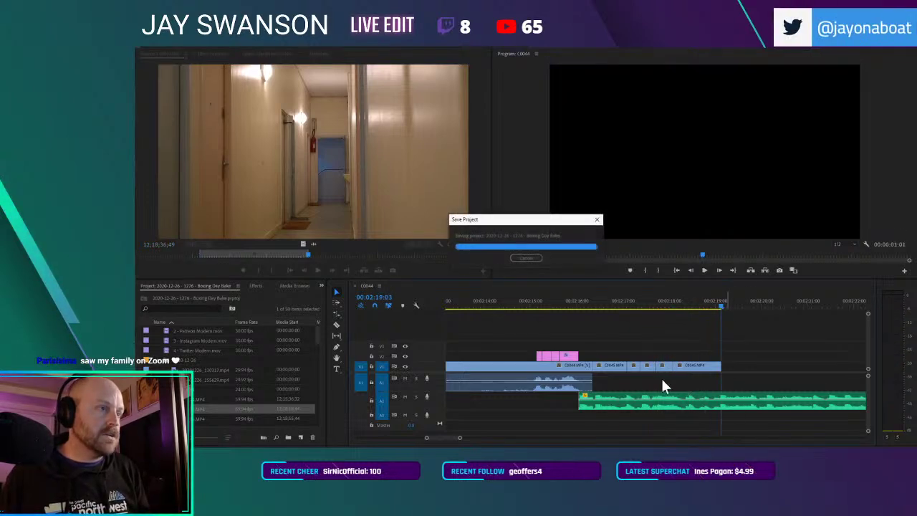
Step: Open C0046.MP4, mark a range of about 6 seconds, and place its video after the hallway footage at 00:02:19:03
double_click(175, 409)
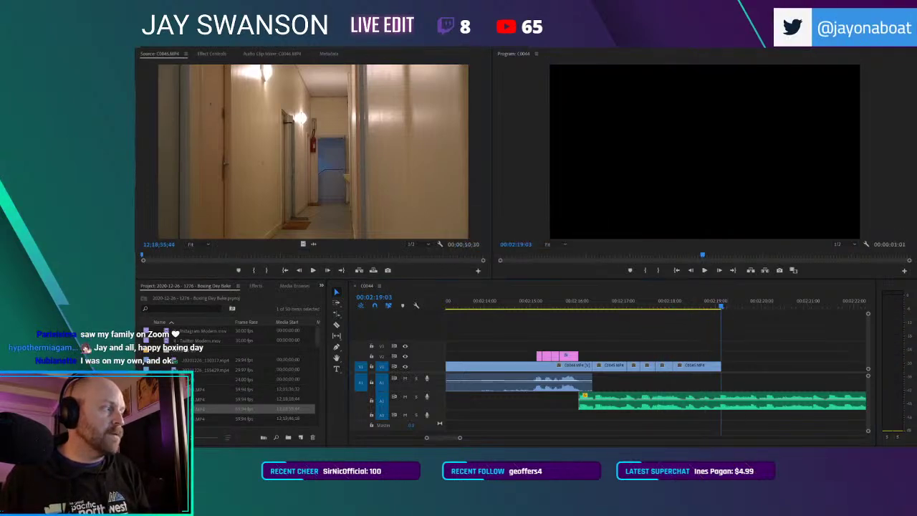
drag(153, 254, 202, 270)
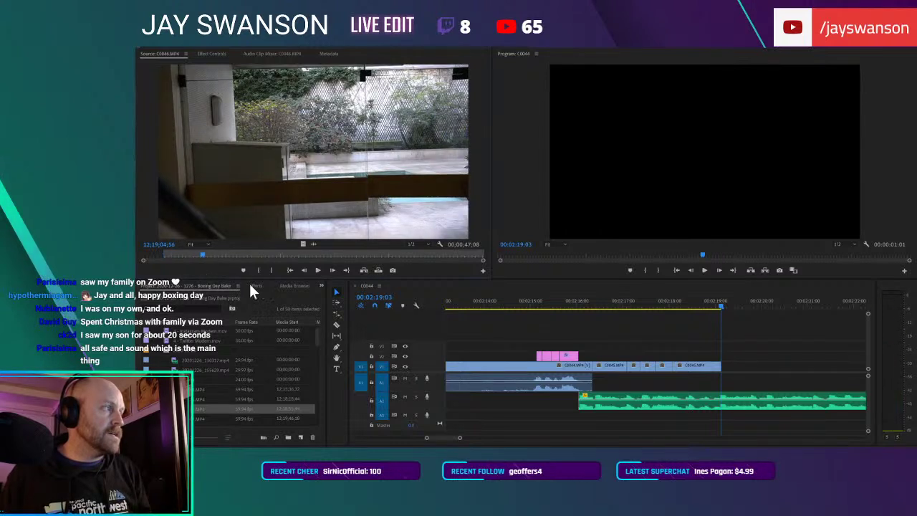
key(o)
drag(790, 391, 728, 371)
Step: Split the courtyard doorway shot at 00:02:19:18, trim the second piece's start, and ripple delete the gap
click(712, 304)
key(space)
scroll(750, 364, down, 1)
key(c)
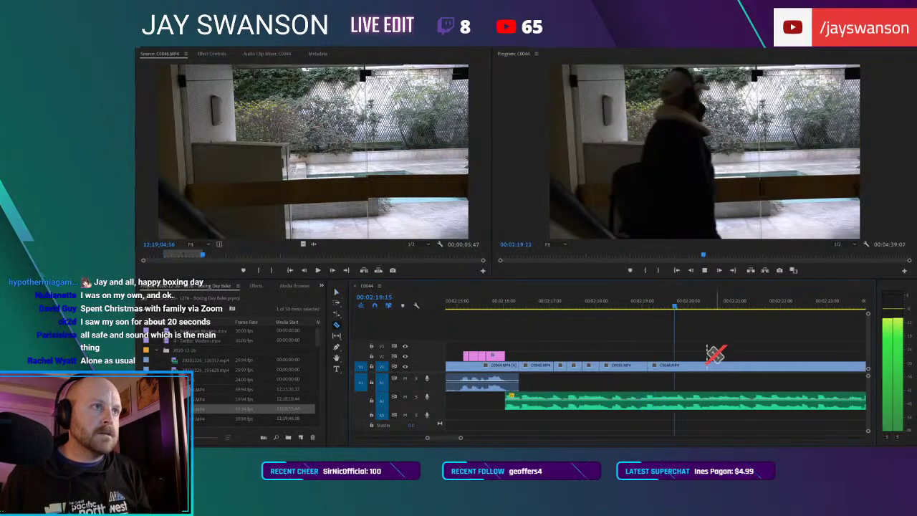
key(space)
click(677, 367)
key(v)
click(681, 367)
drag(681, 364, 766, 364)
right_click(745, 373)
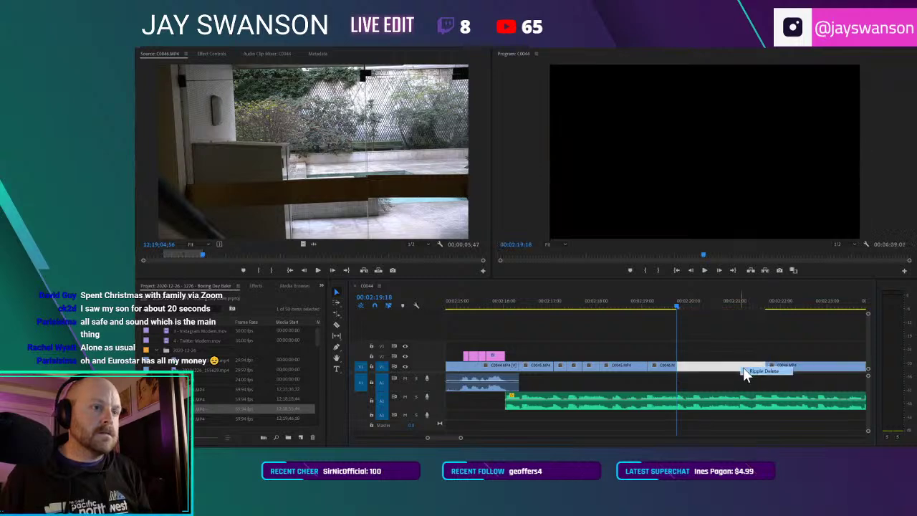
click(762, 371)
Step: Make a second jump cut in the courtyard doorway shot at about 00:02:20:03 and ripple delete the gap
key(space)
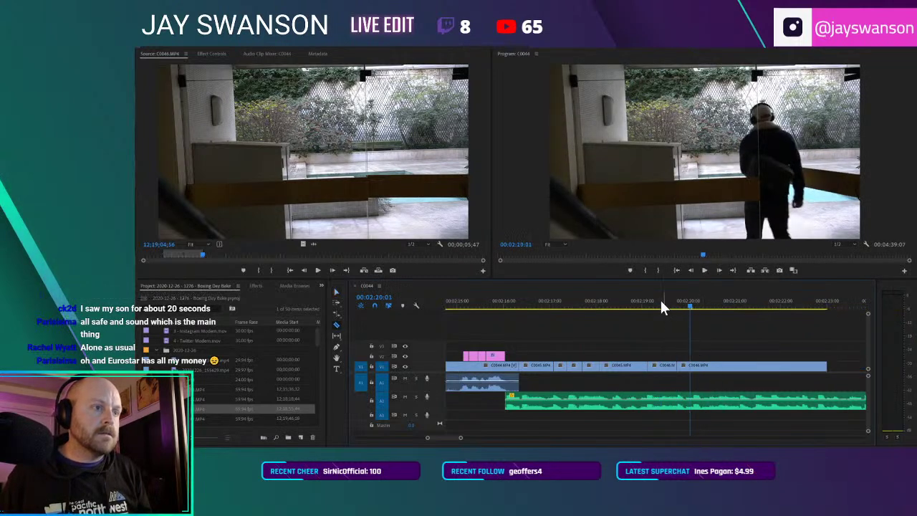
click(665, 307)
key(space)
key(space)
key(space)
click(657, 306)
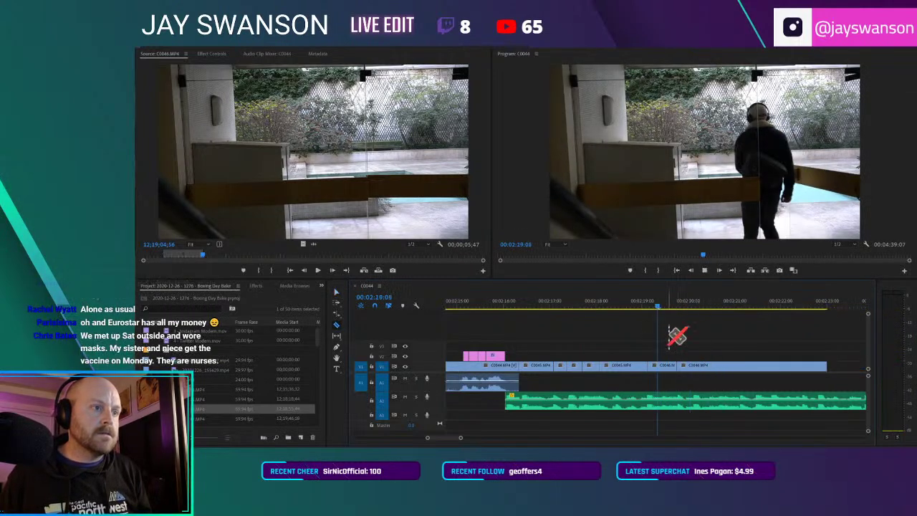
click(653, 306)
key(space)
key(space)
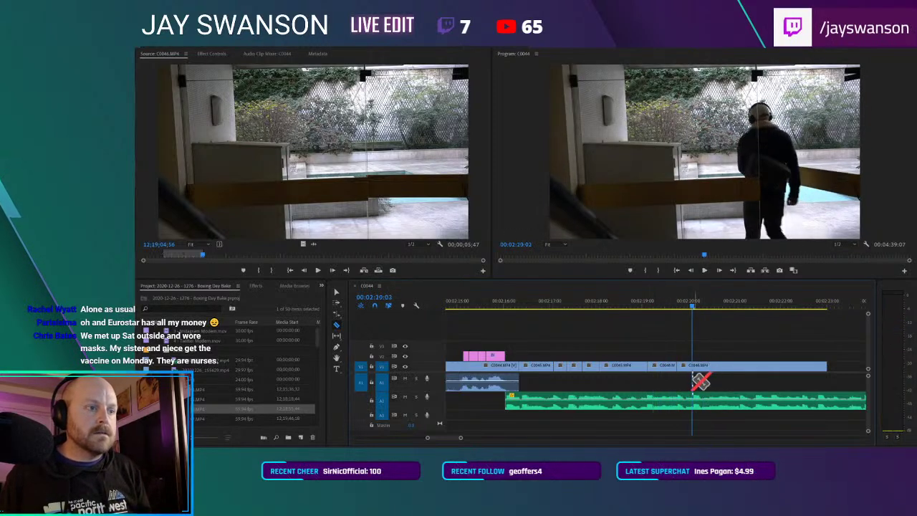
drag(693, 366, 745, 369)
right_click(727, 373)
click(729, 373)
Step: Play the courtyard doorway shot, cut it at 00:02:21:03, and delete the remainder
key(space)
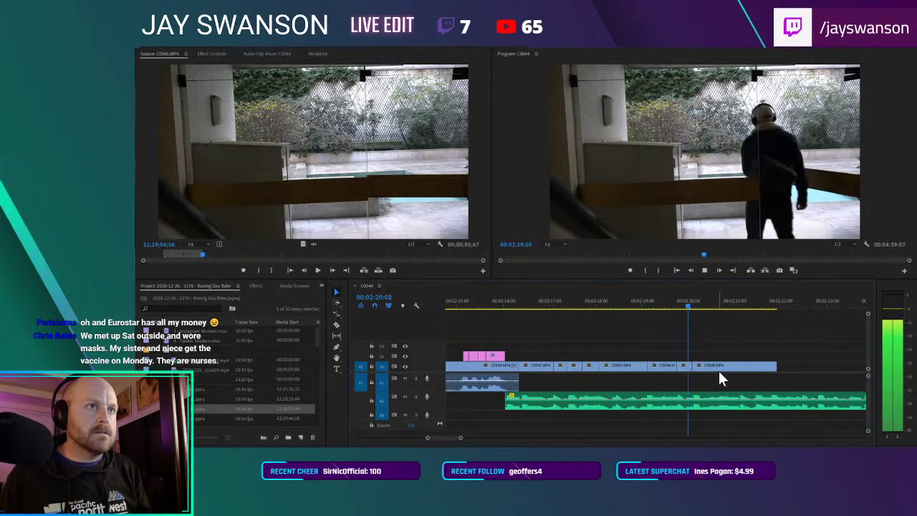
key(space)
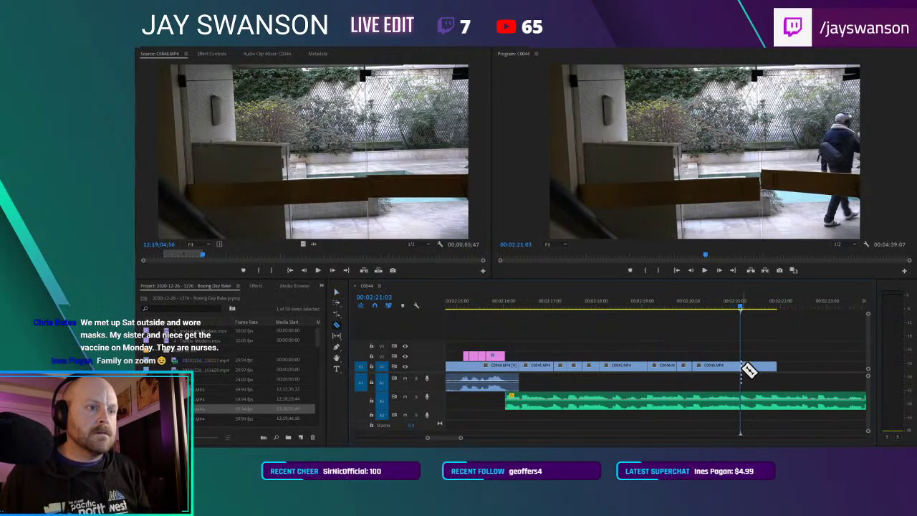
key(Delete)
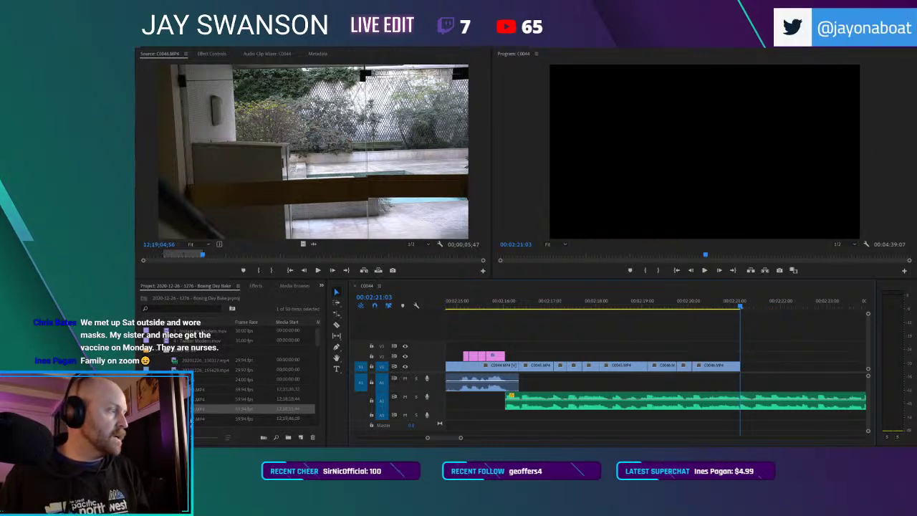
Step: Mark a poolside range of about 3 seconds in C0046.MP4 and place its video at 00:02:21:03
scroll(257, 373, right, 5)
drag(269, 256, 433, 250)
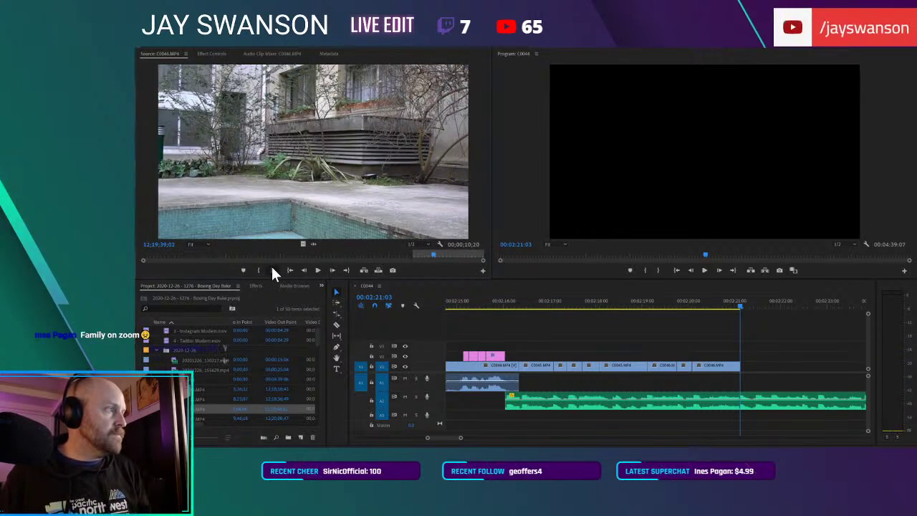
drag(305, 248, 735, 373)
Step: Add a jump cut to the poolside shot at about 00:02:22:10 and trim its end to 00:02:23:03
click(704, 305)
key(space)
key(c)
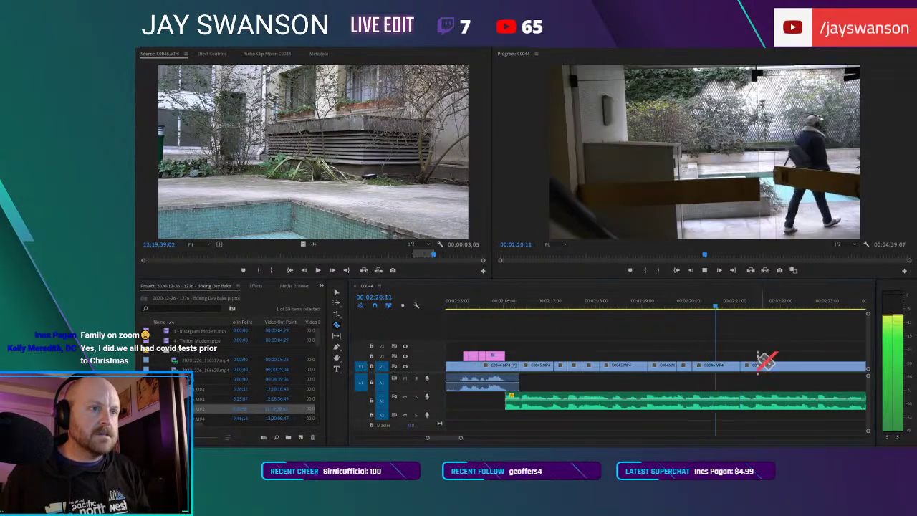
scroll(744, 362, right, 2)
key(space)
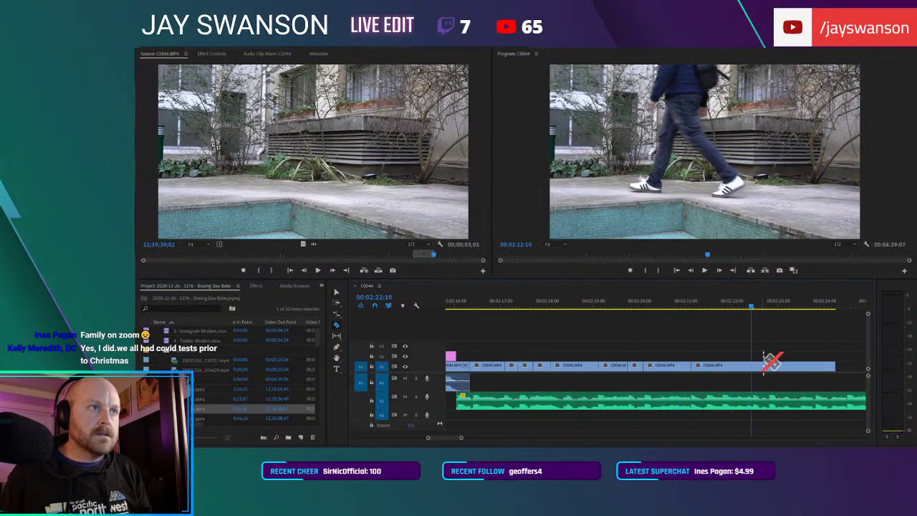
drag(758, 369, 771, 371)
key(space)
key(space)
click(731, 306)
key(space)
drag(814, 367, 783, 369)
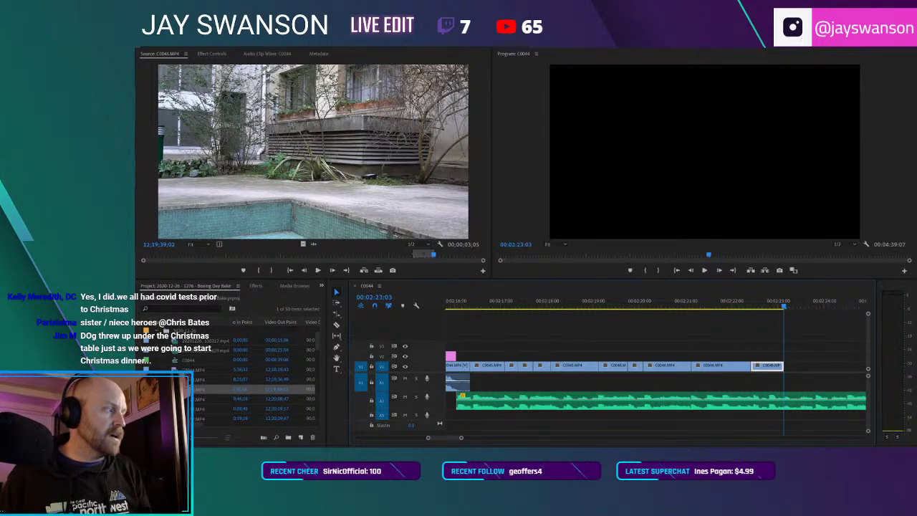
Step: Open C0047.MP4, mark a range of about 4 seconds, place its video at 00:02:23:03, and save the project
double_click(174, 349)
drag(154, 255, 792, 356)
key(ctrl+s)
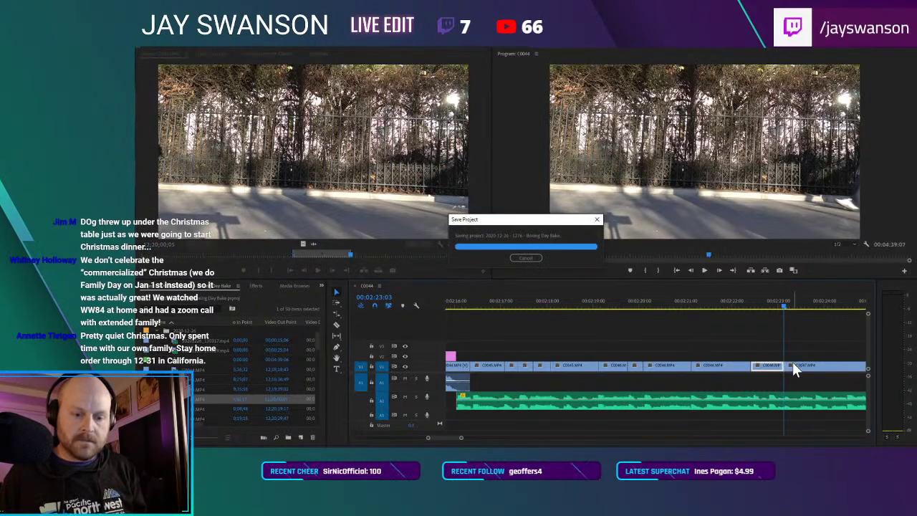
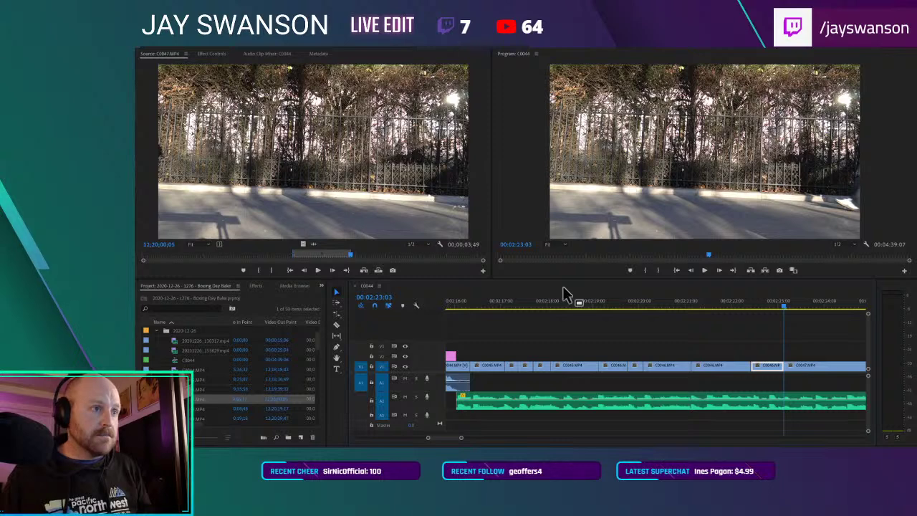
Step: Play back the outing sequence from the word-by-word title through to the fence shot
click(714, 306)
key(minus)
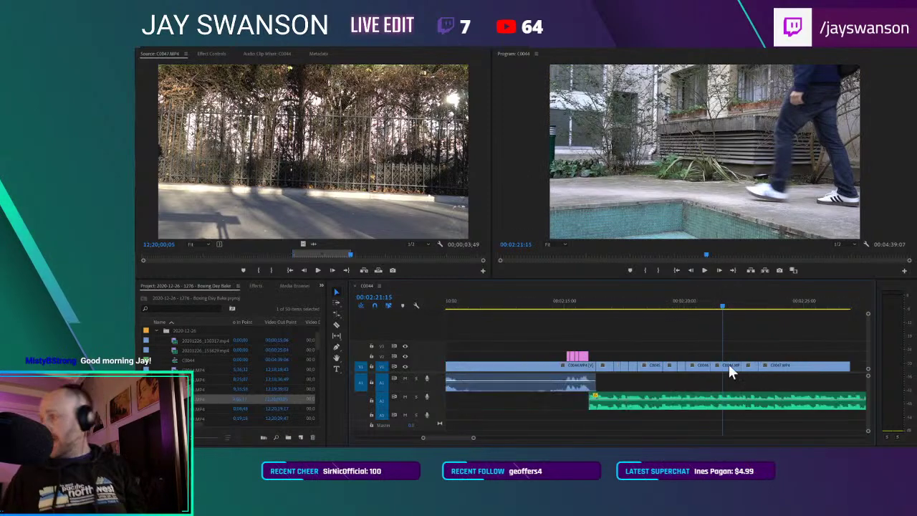
key(minus)
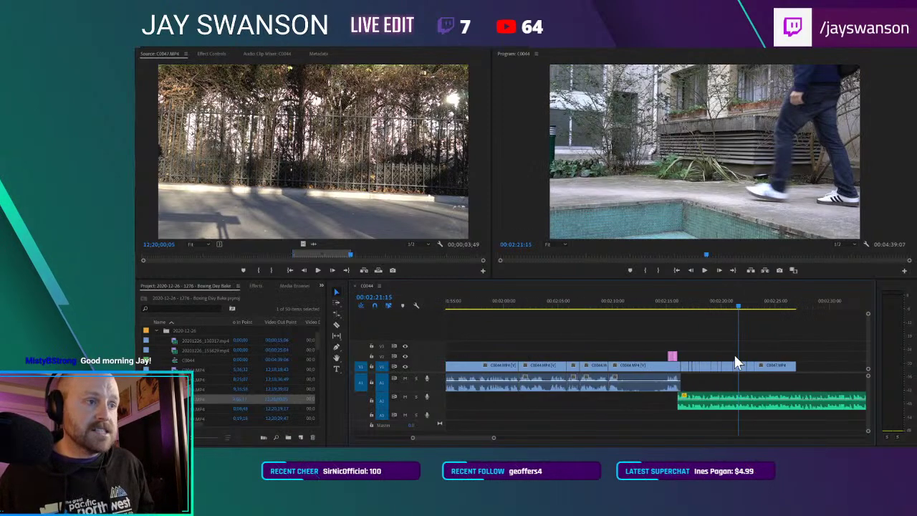
click(673, 301)
key(equal)
key(space)
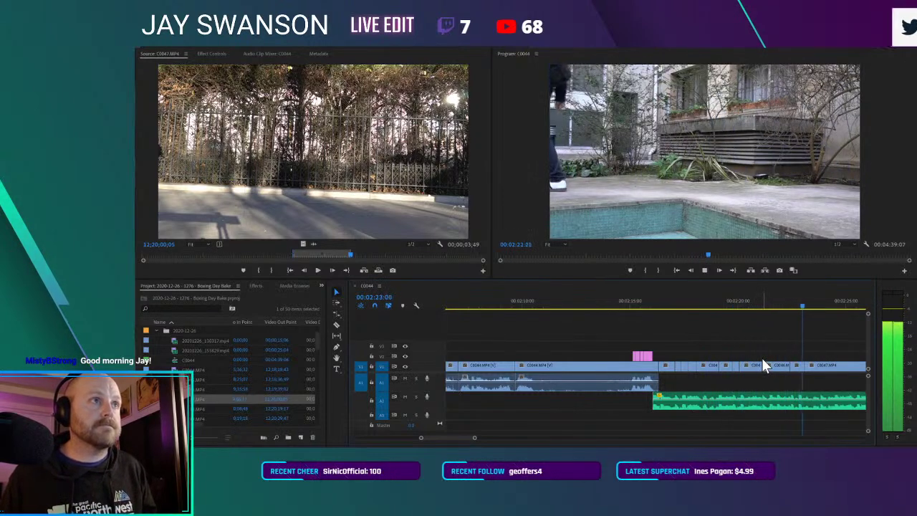
key(space)
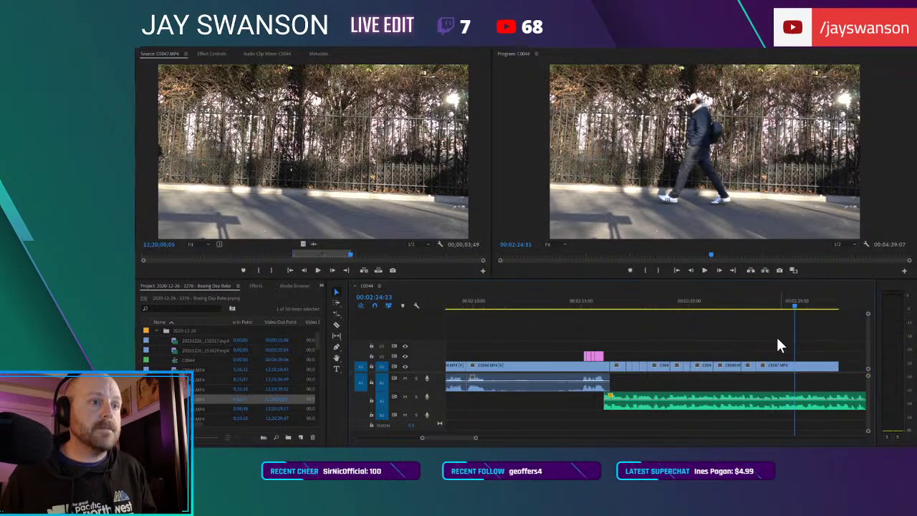
Step: Split the fence shot at about 00:02:23:10 and trim the second piece's start to make a jump cut
click(740, 304)
key(c)
key(space)
scroll(745, 368, down, 1)
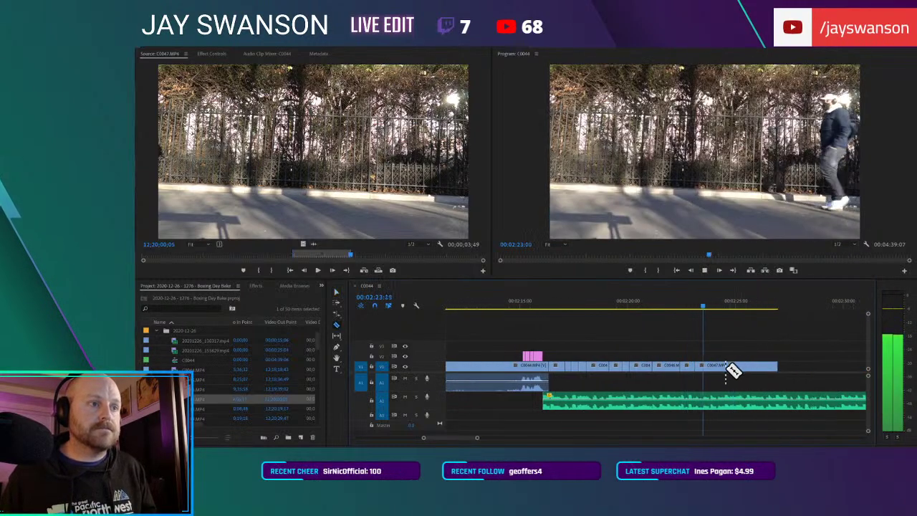
key(space)
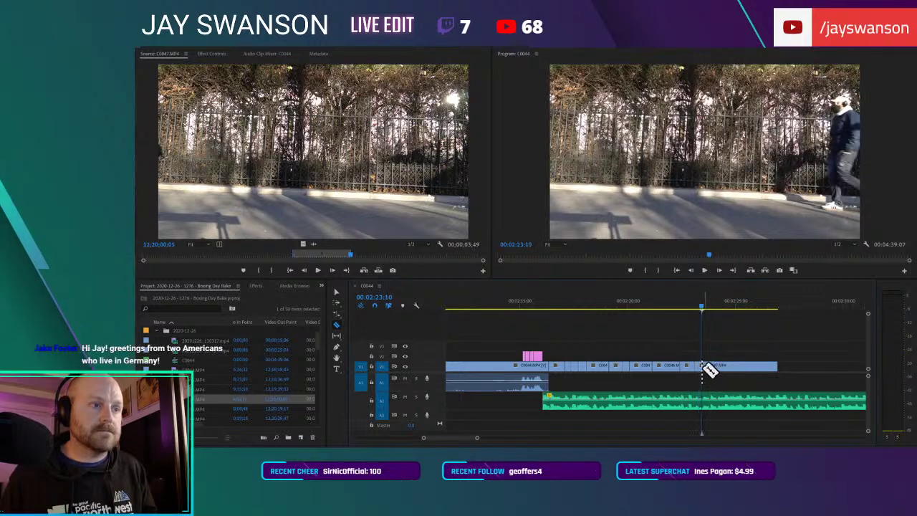
key(=)
drag(700, 365, 721, 370)
key(v)
key(Left)
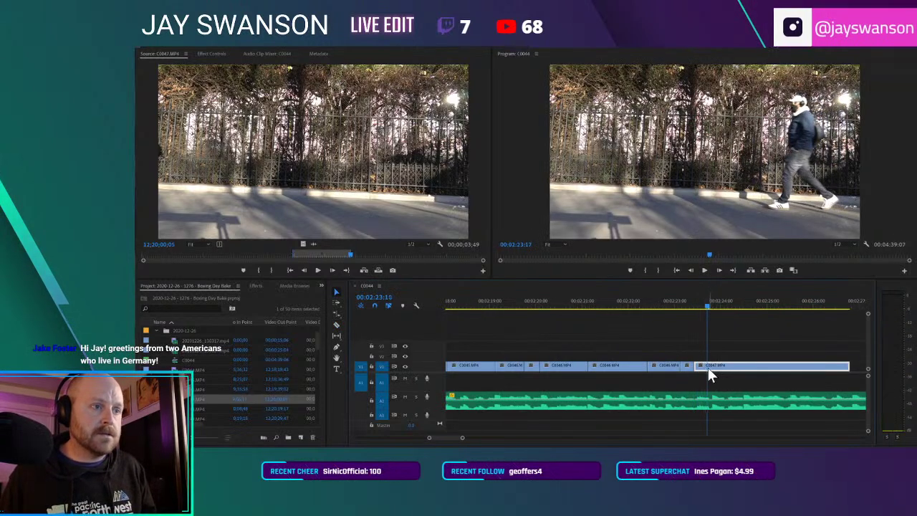
Step: Split the fence shot at about 00:02:23:17, trim the second piece's start for a jump cut, and play the result
key(c)
click(708, 366)
key(v)
drag(709, 365, 726, 375)
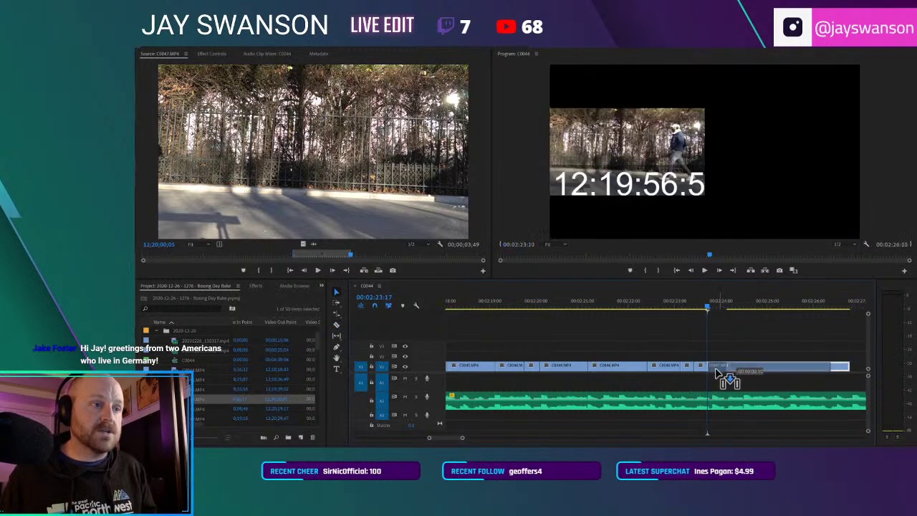
key(space)
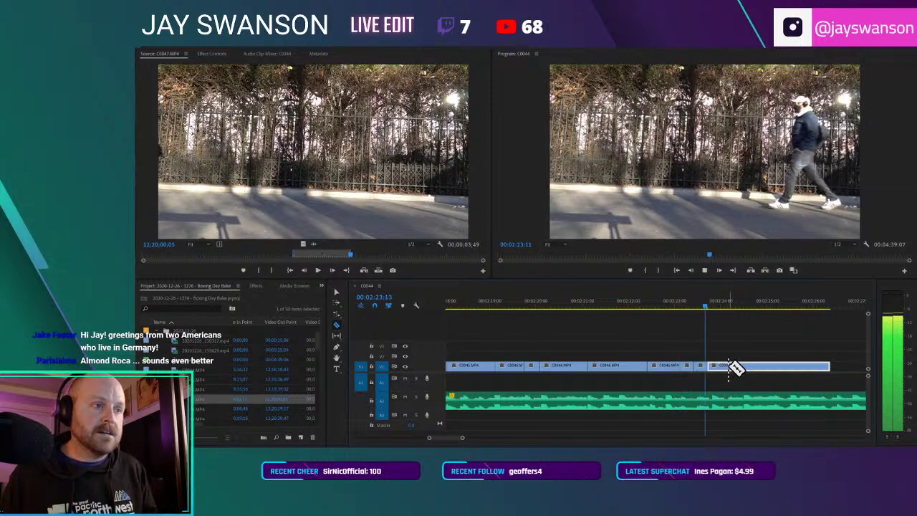
Step: Add another jump cut to the fence shot at about 00:02:24:03 by splitting it and trimming the new piece's start
key(space)
click(727, 367)
key(v)
mouse_move(724, 365)
mouse_down()
mouse_move(745, 365)
mouse_move(735, 368)
mouse_up()
key(space)
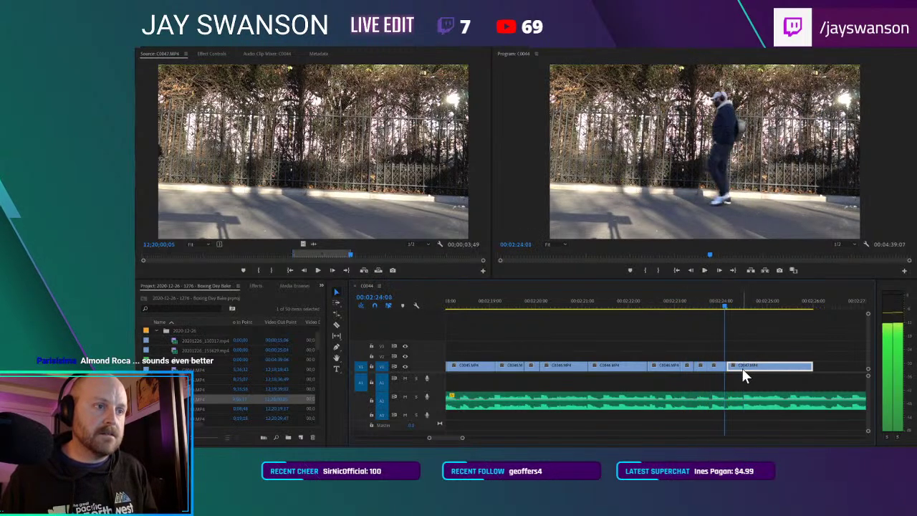
Step: Split the fence shot at about 00:02:24:11 and trim the start of the last piece for another jump cut
key(space)
key(c)
click(743, 366)
key(v)
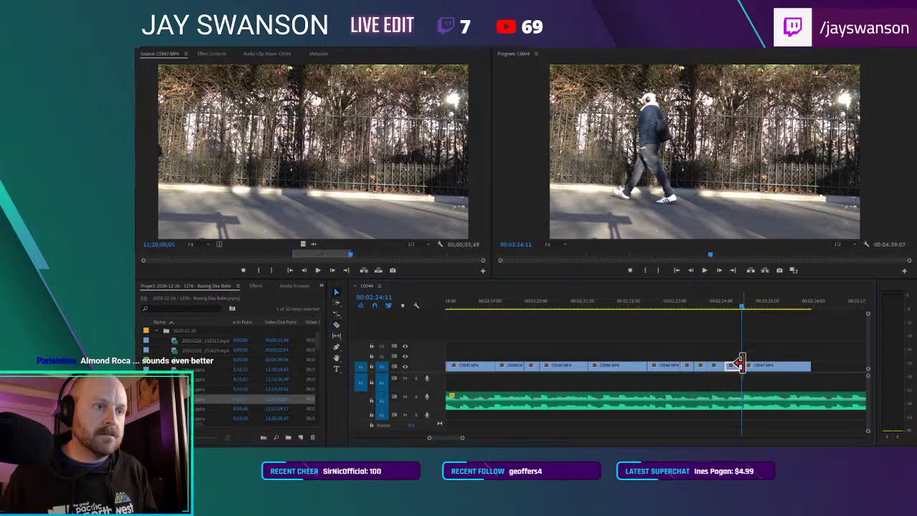
mouse_move(748, 363)
mouse_down()
mouse_move(781, 363)
mouse_move(750, 368)
mouse_up()
Step: Play back the fence-shot jump cuts, trim the last piece's end to 00:02:25:03, and save the project
click(678, 302)
key(space)
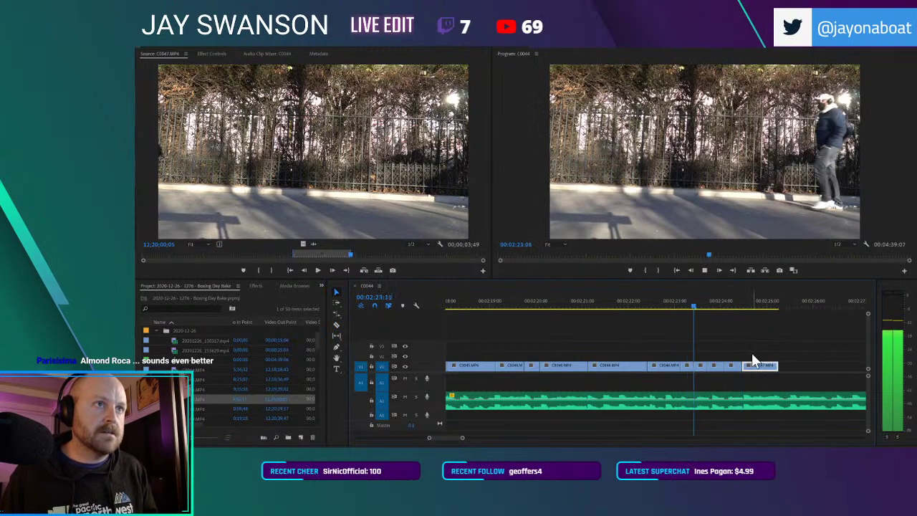
key(space)
drag(776, 368, 771, 367)
key(ctrl+s)
Step: Open the clip of the notice on the motorbike and mark a 4-second range in it with in and out points
click(184, 409)
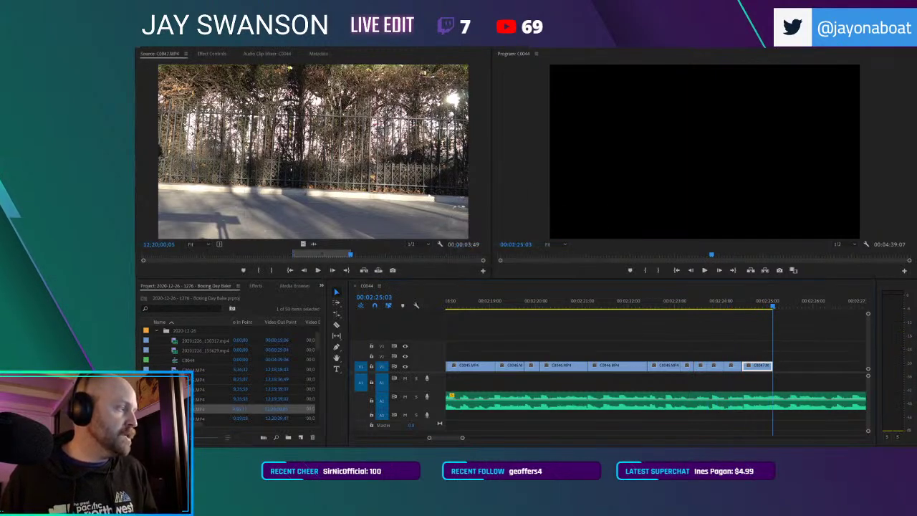
double_click(185, 409)
click(148, 255)
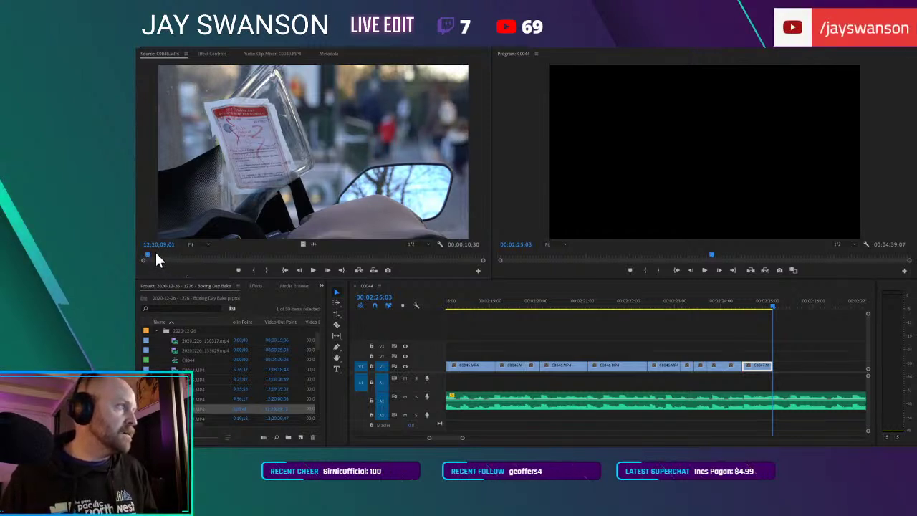
click(185, 255)
mouse_move(187, 255)
mouse_down()
mouse_move(400, 251)
mouse_move(151, 263)
mouse_move(171, 264)
mouse_up()
click(255, 271)
drag(270, 255, 302, 240)
click(274, 270)
key(space)
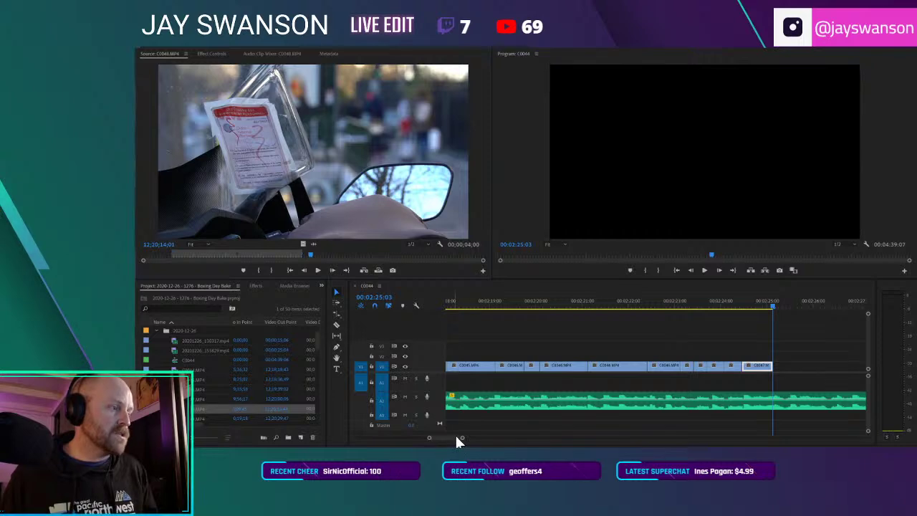
Step: Return to the vlog's opening and play it from the titles through the gold-bag shot to the dog shot
drag(456, 436, 275, 430)
key(minus)
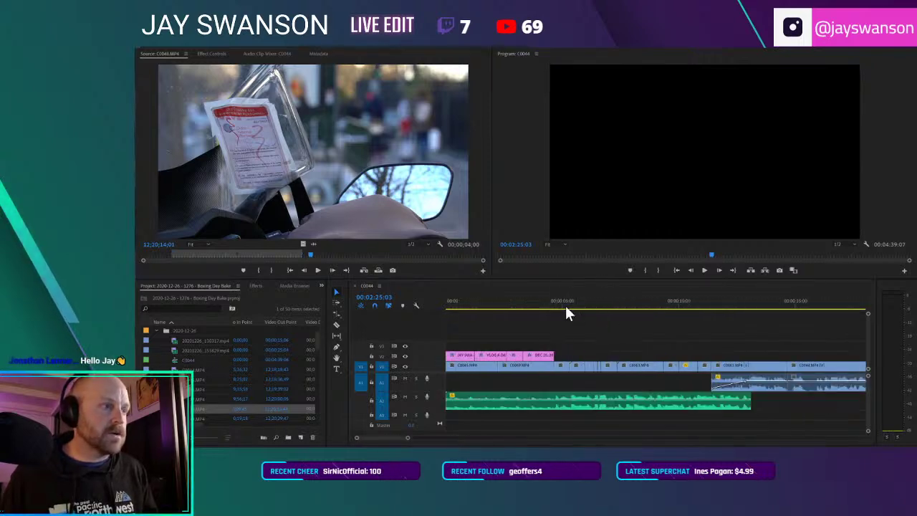
drag(562, 309, 612, 340)
key(equal)
key(space)
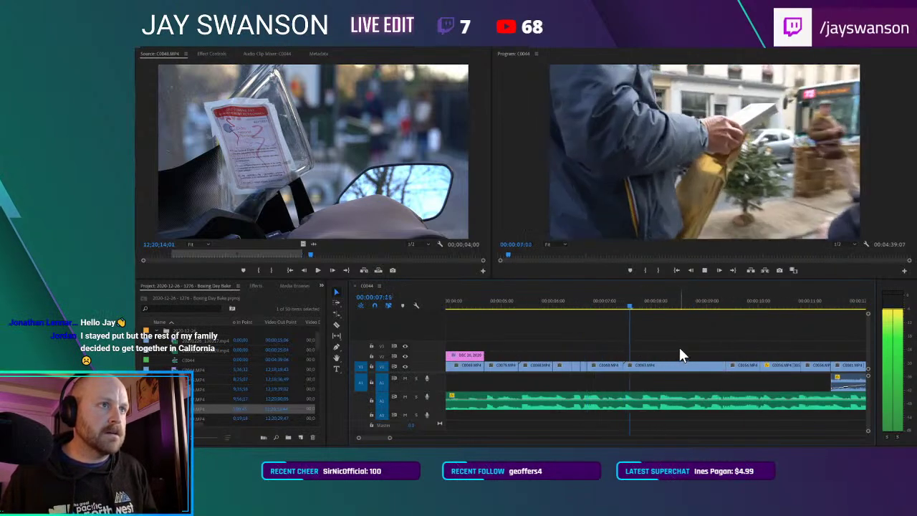
key(minus)
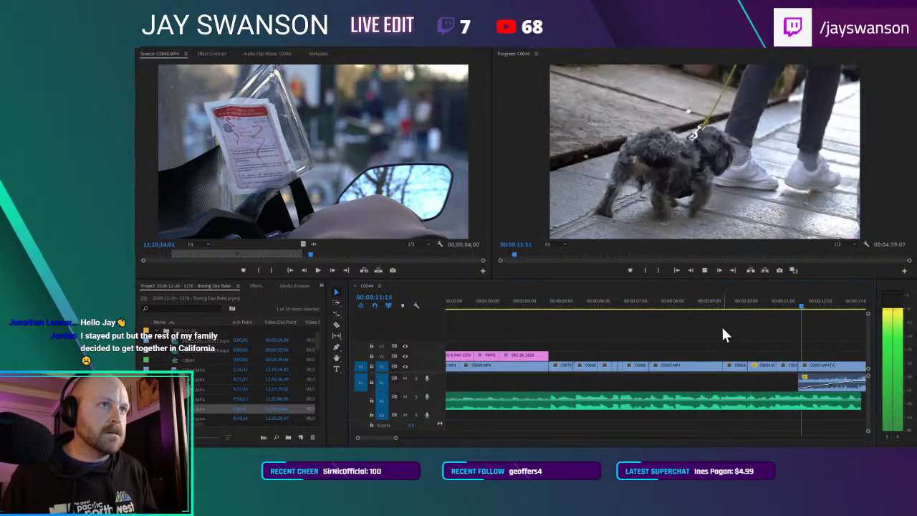
key(space)
key(space)
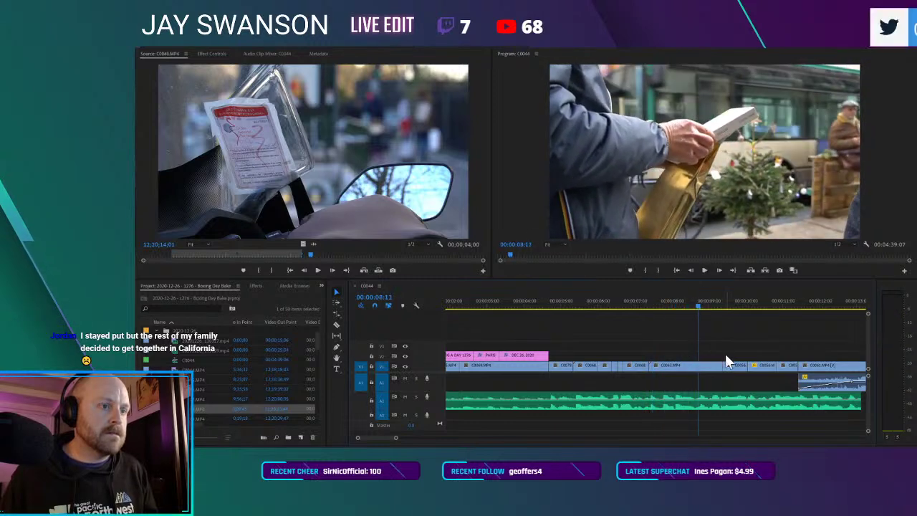
Step: Trim the gold-bag shot's start to about 00:00:08:11, raise it to track V2, and play the passage
drag(703, 362, 726, 356)
key(space)
key(space)
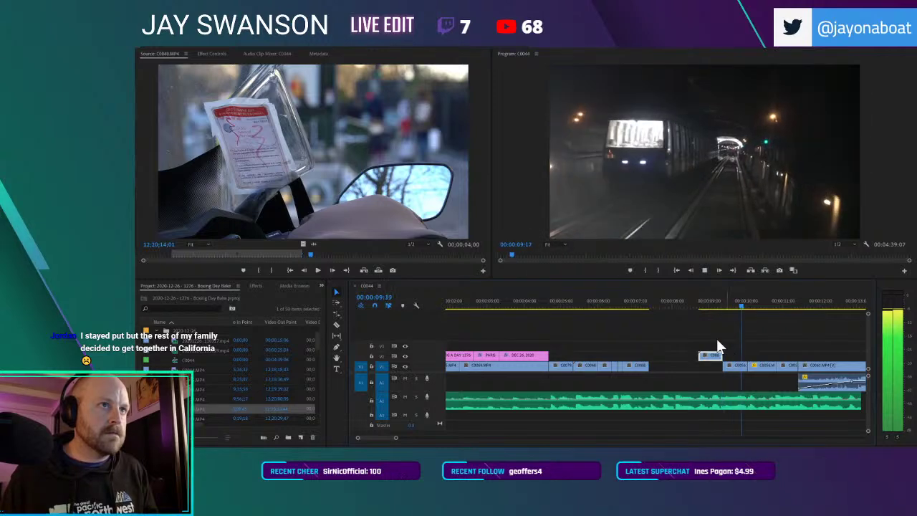
Step: Try to fill the gap in the opening montage with the parked scooter clip and play it back
key(space)
drag(738, 365, 653, 345)
drag(797, 344, 686, 367)
click(639, 300)
key(space)
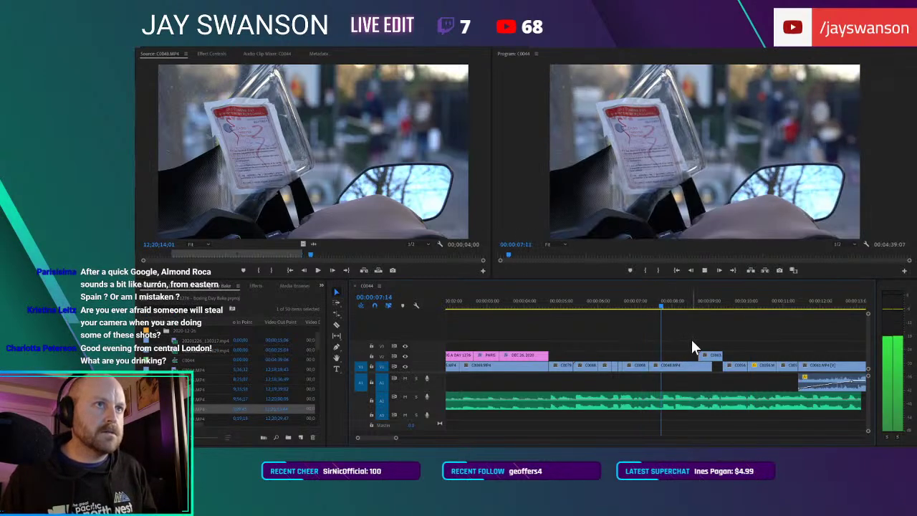
key(space)
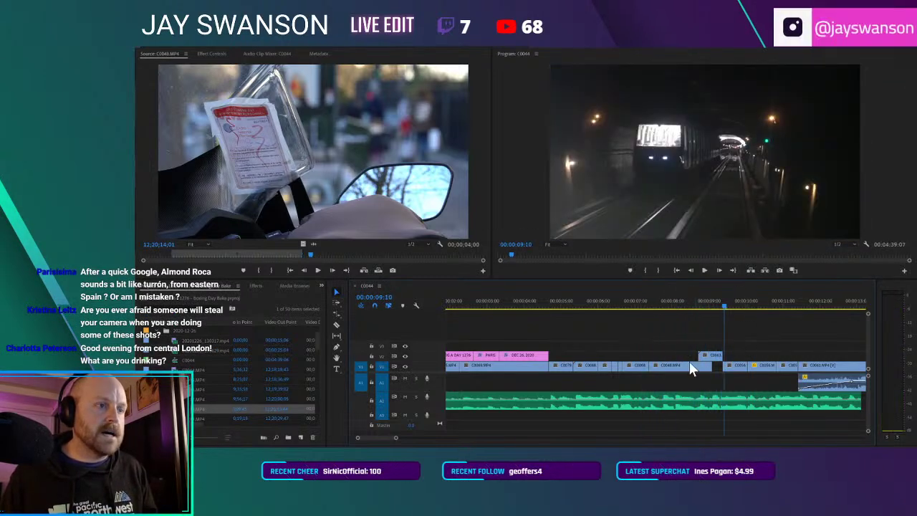
Step: Undo the recent clip rearrangements in the opening montage, restoring the continuous run of clips on V1
key(ctrl+z)
key(ctrl+z)
key(ctrl+z)
key(ctrl+z)
key(ctrl+z)
key(ctrl+z)
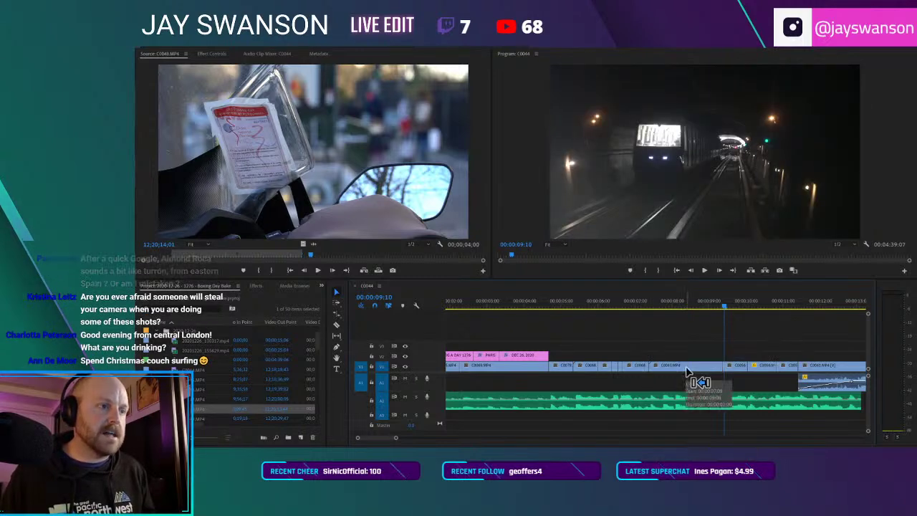
Step: Open C0049.MP4 as the source and mark the stair descent from about 12;20;21 to 12;20;23;40
key(space)
key(minus)
key(space)
key(minus)
key(minus)
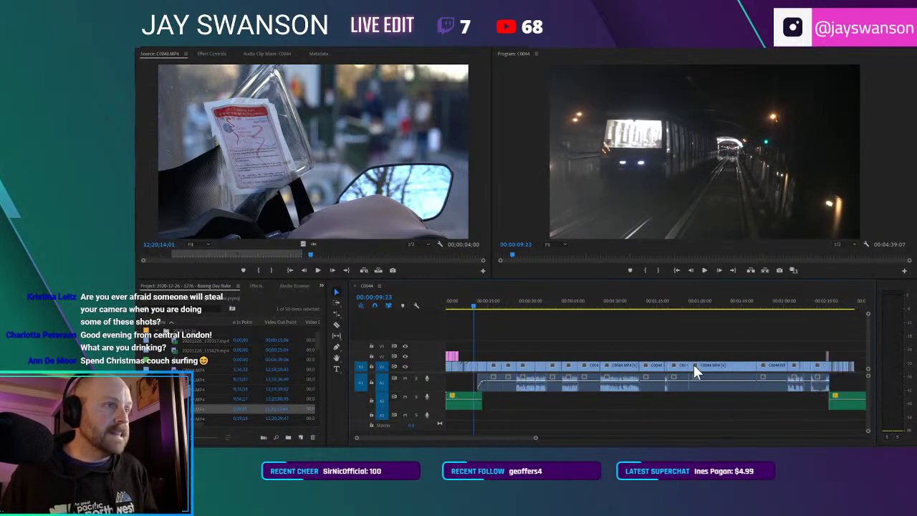
double_click(183, 409)
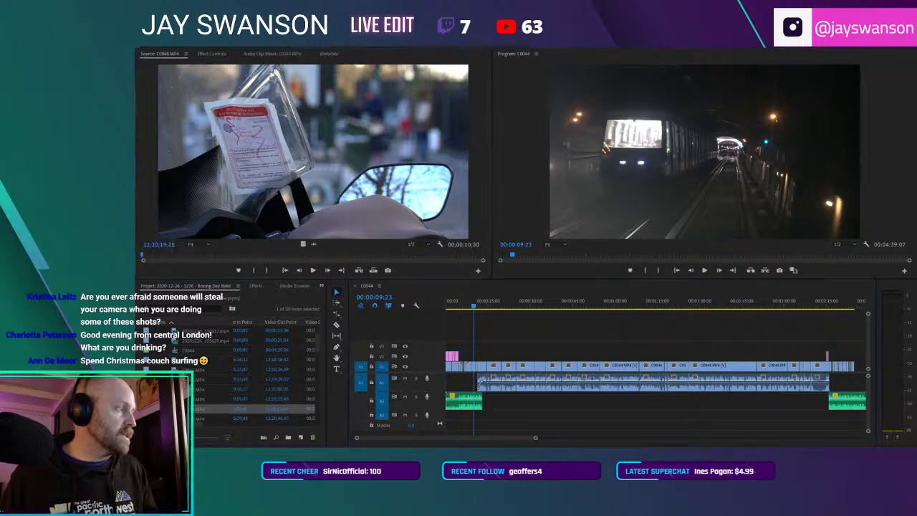
drag(149, 255, 197, 270)
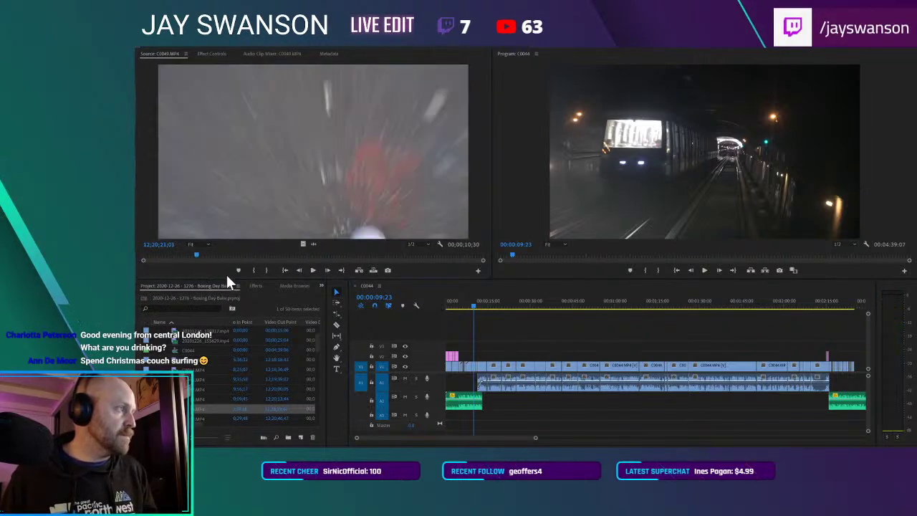
key(space)
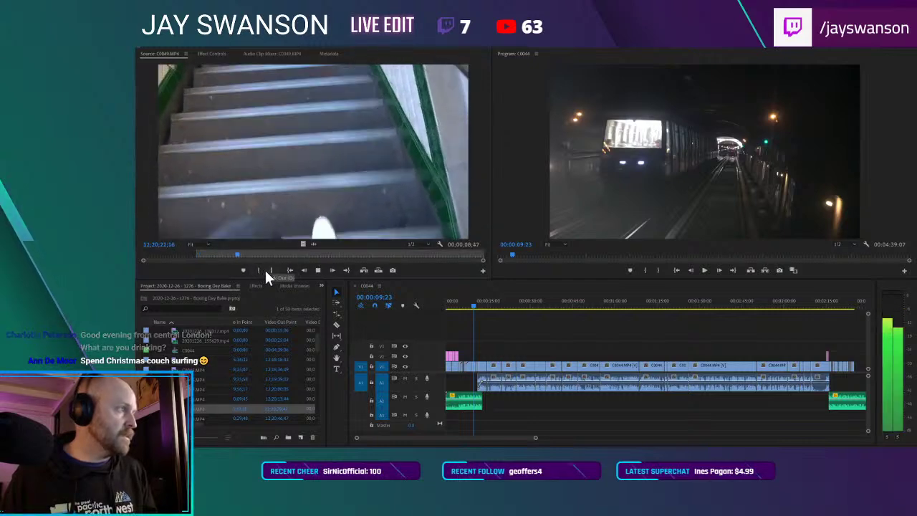
key(space)
click(271, 269)
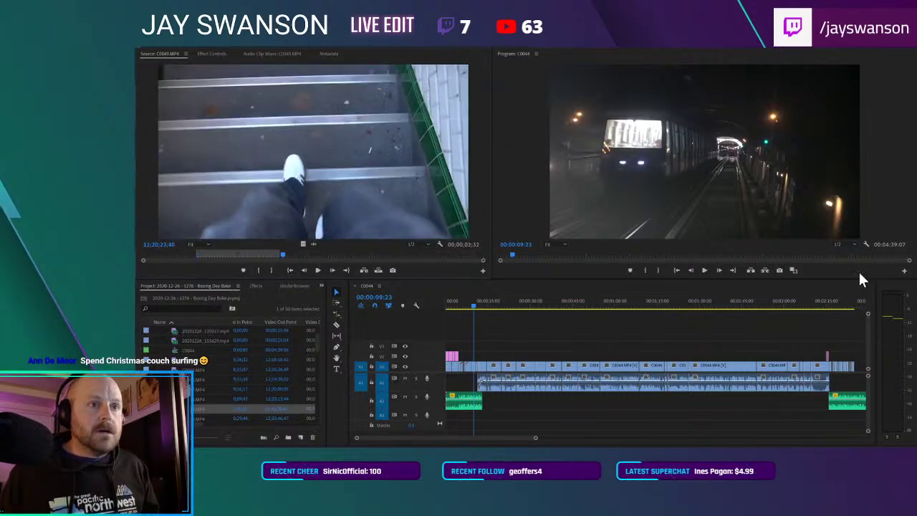
Step: Append the marked C0049 stair shot, video only, to the end of the later montage on V1 and play it
scroll(813, 365, down, 2)
scroll(785, 341, up, 6)
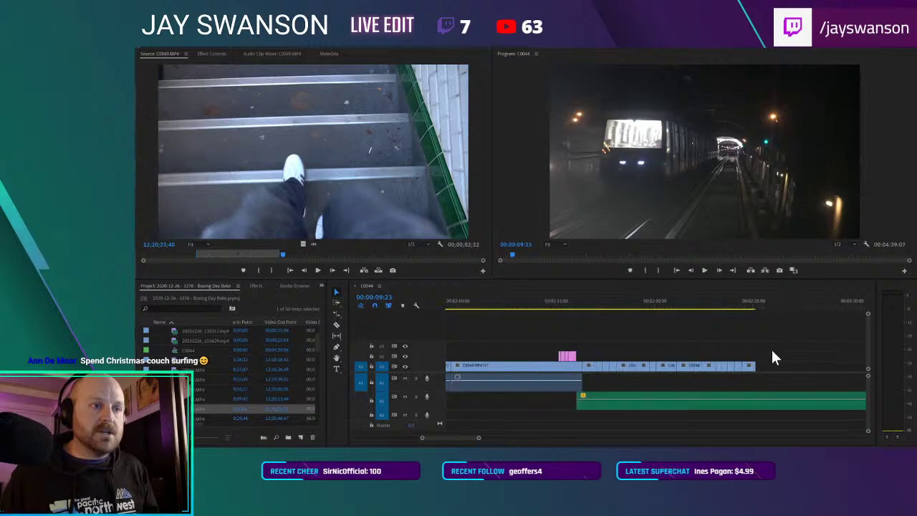
click(716, 303)
drag(301, 243, 494, 333)
drag(889, 346, 734, 367)
key(space)
scroll(756, 366, down, 1)
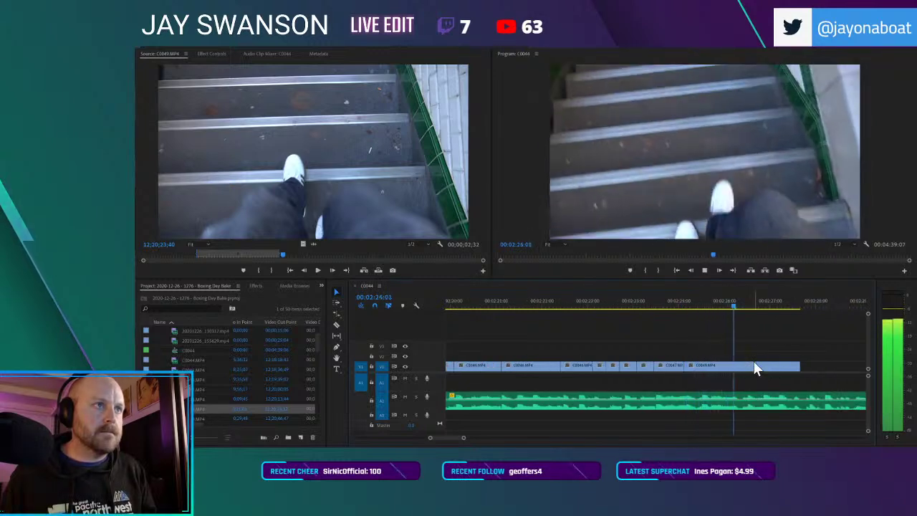
key(space)
Step: Mark a second range in C0049.MP4 from about 12;20;24;00 to 12;20;25;39, moving into the lamp-lit passage
drag(308, 254, 294, 254)
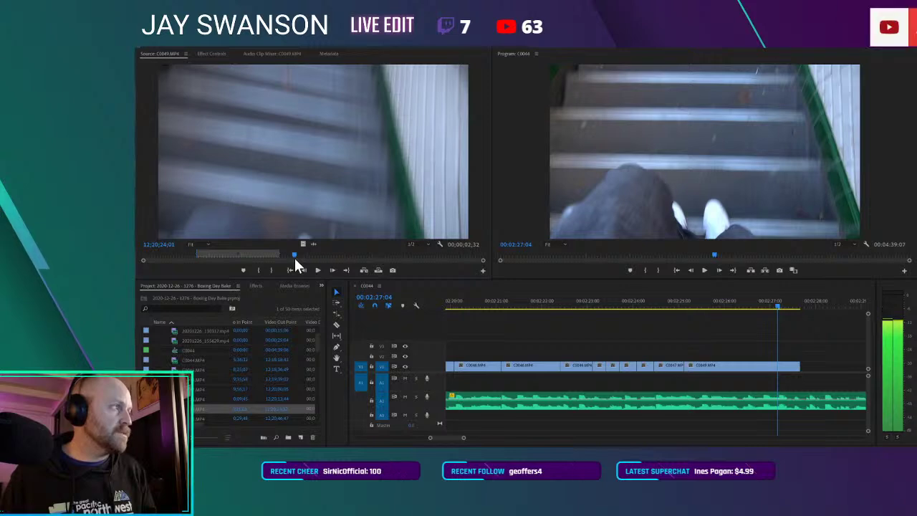
drag(294, 257, 292, 257)
key(i)
key(space)
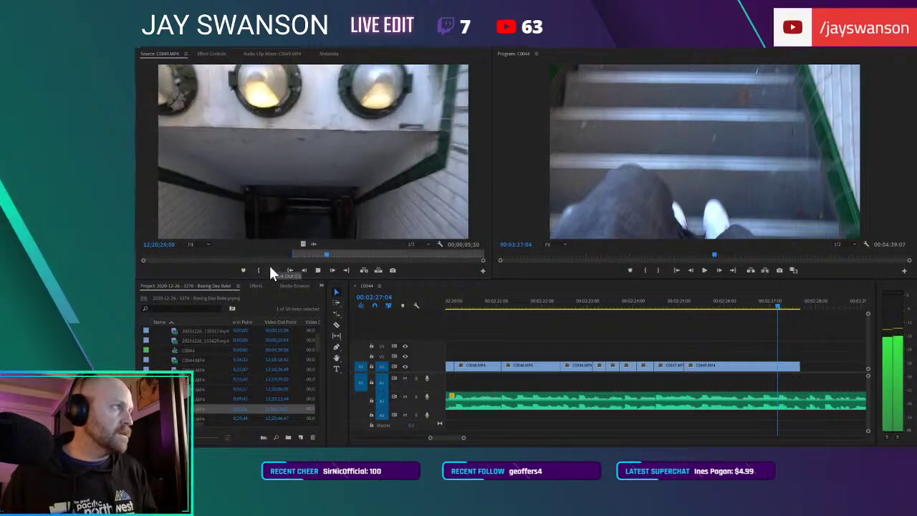
click(271, 270)
Step: Append the second marked C0049 range, video only, after the first stair clip on V1 and play the join
drag(303, 243, 779, 369)
click(664, 303)
scroll(717, 333, right, 1)
key(space)
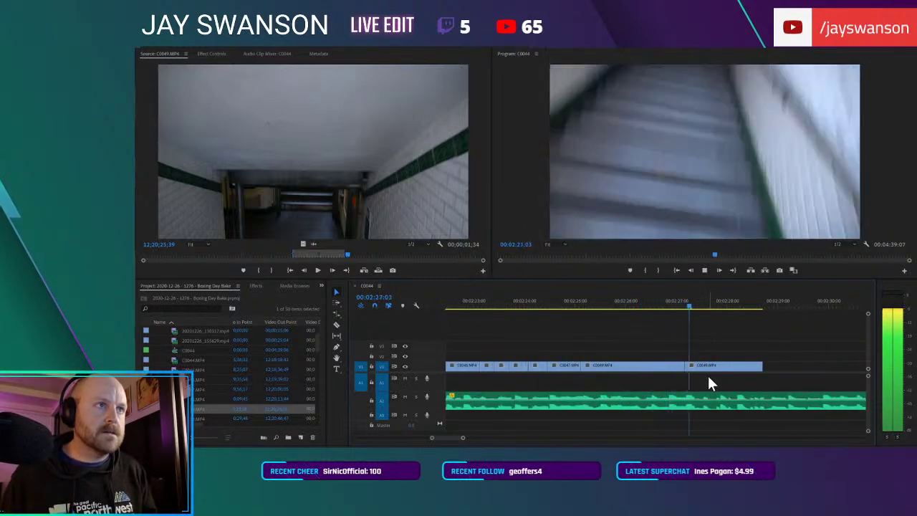
key(space)
click(606, 303)
key(space)
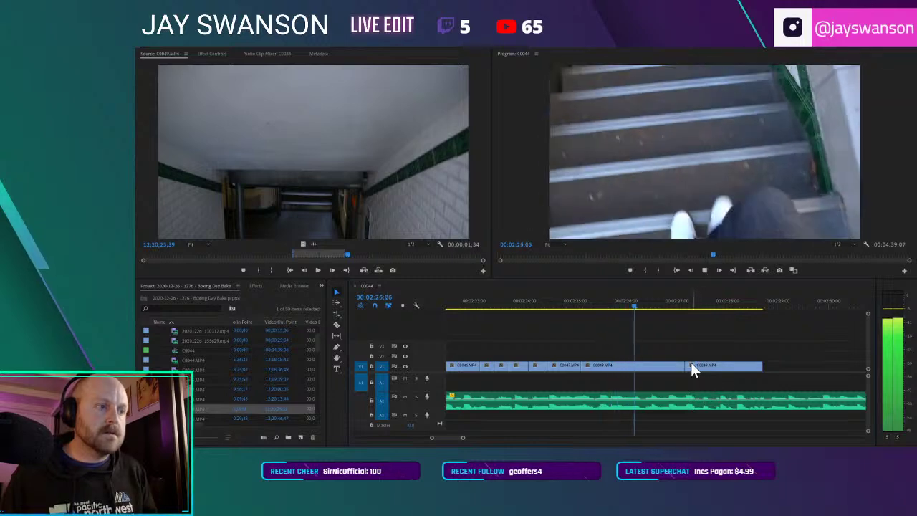
key(space)
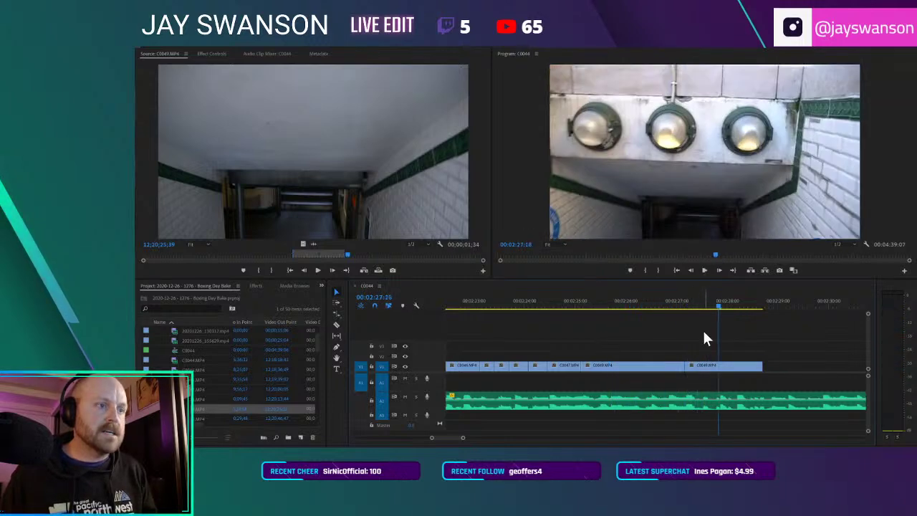
Step: Review the passage shot, trim the end of the last C0049 clip back to 02:28:04, and save the project
drag(637, 305, 680, 322)
key(space)
key(space)
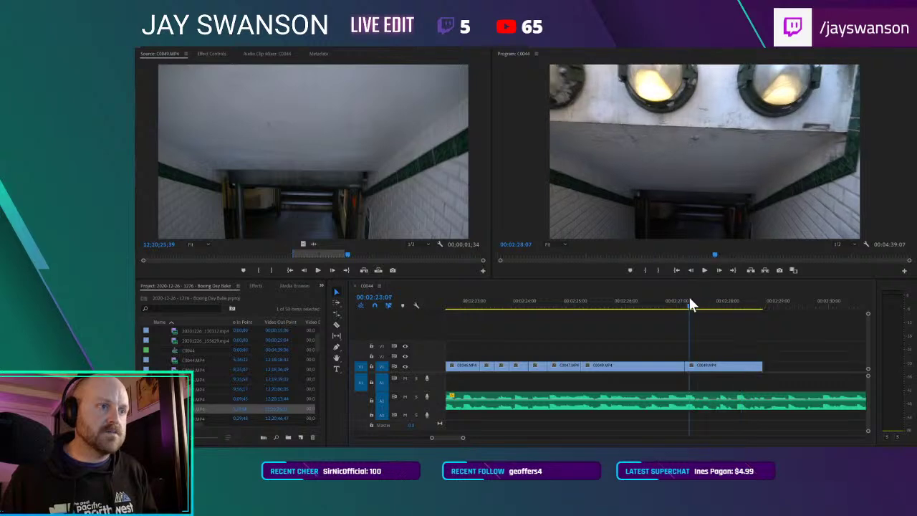
key(space)
key(space)
click(674, 310)
key(space)
key(space)
drag(766, 368, 735, 369)
key(ctrl+s)
Step: Open C0050.MP4 as the source and mark the range of the person descending the handrail wall, ending at 12;20;42;36
scroll(174, 399, down, 1)
click(174, 399)
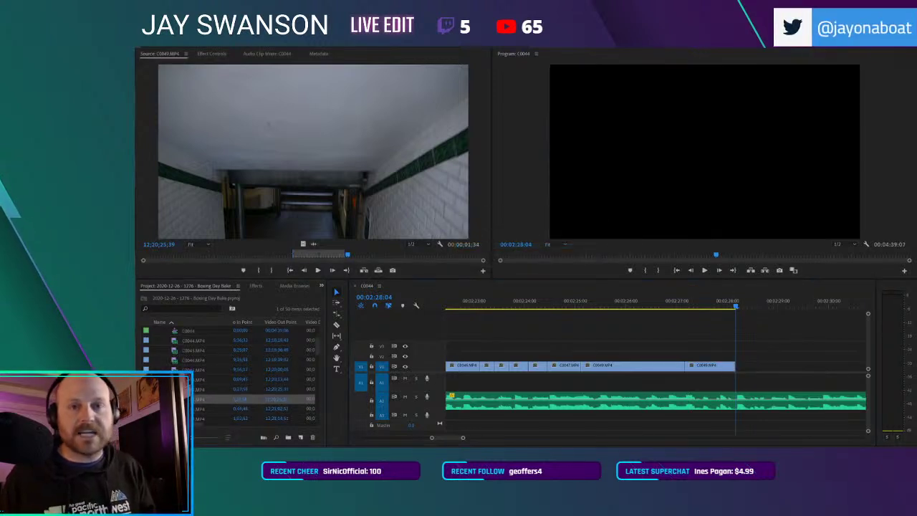
click(174, 408)
double_click(174, 398)
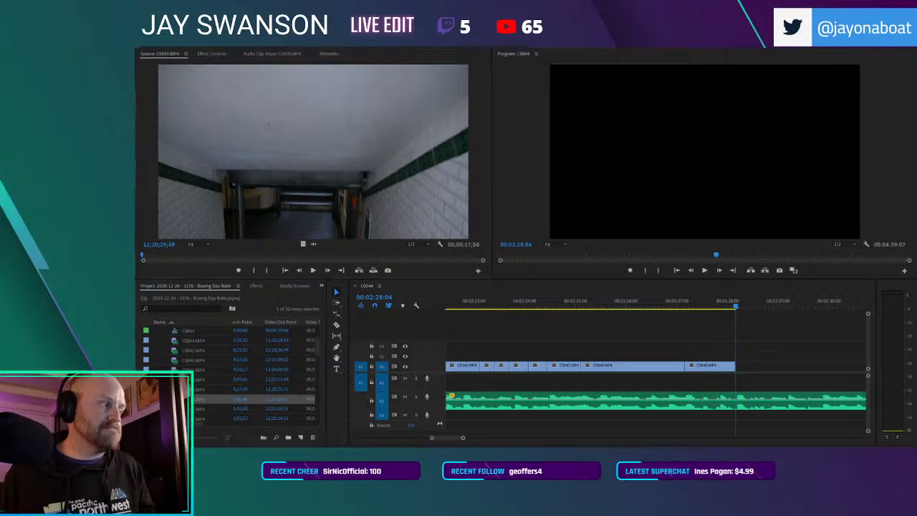
drag(195, 423, 164, 424)
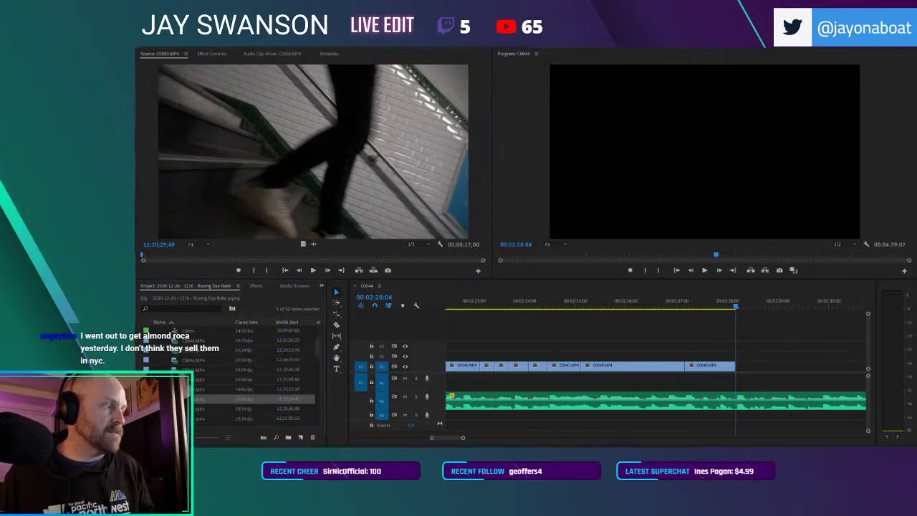
drag(168, 258, 398, 255)
click(254, 270)
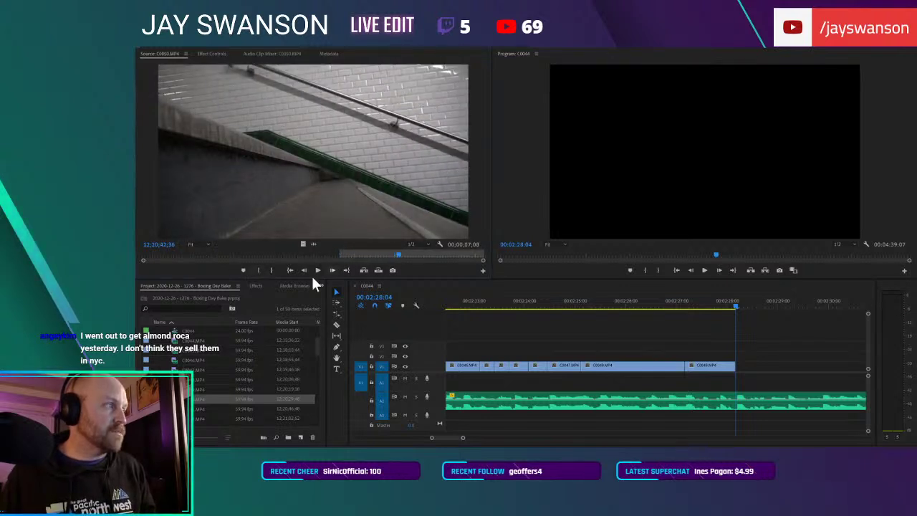
click(276, 271)
Step: Append the marked C0050 shot, video only, at 02:28:04 on V1 and play back the join
drag(297, 241, 736, 364)
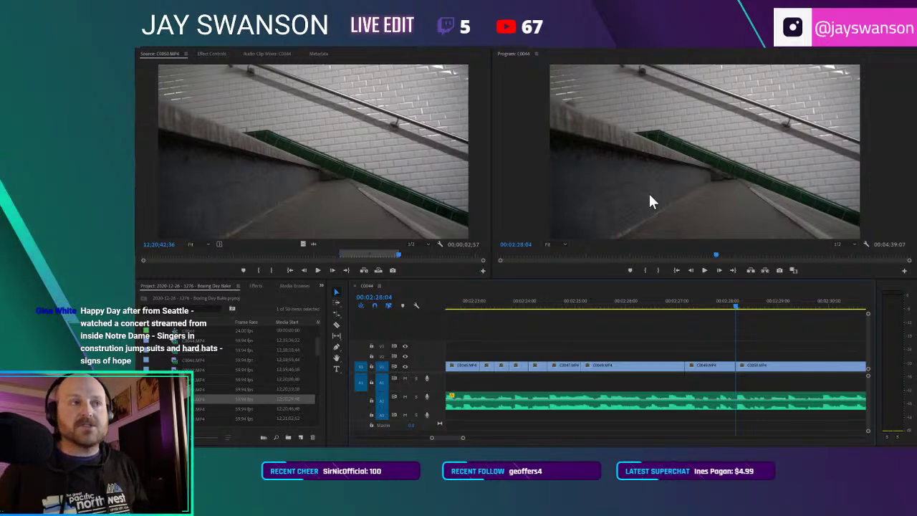
click(712, 301)
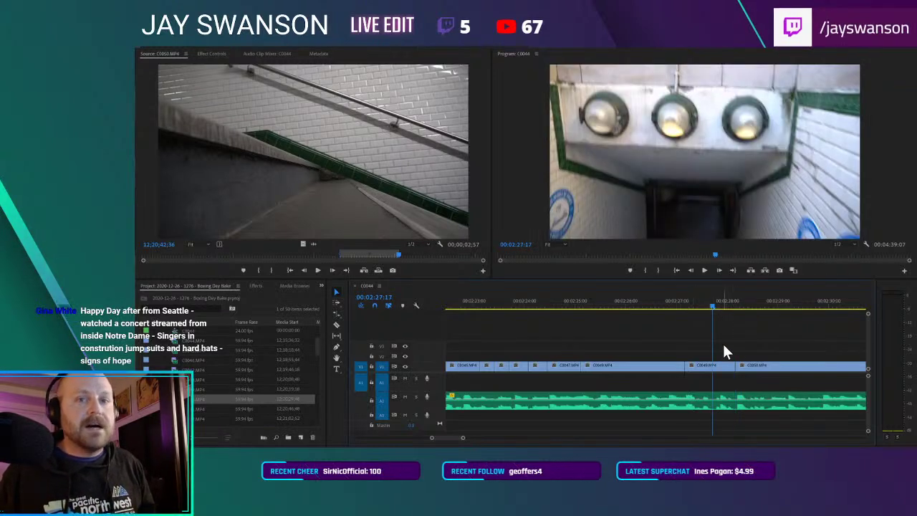
key(space)
key(minus)
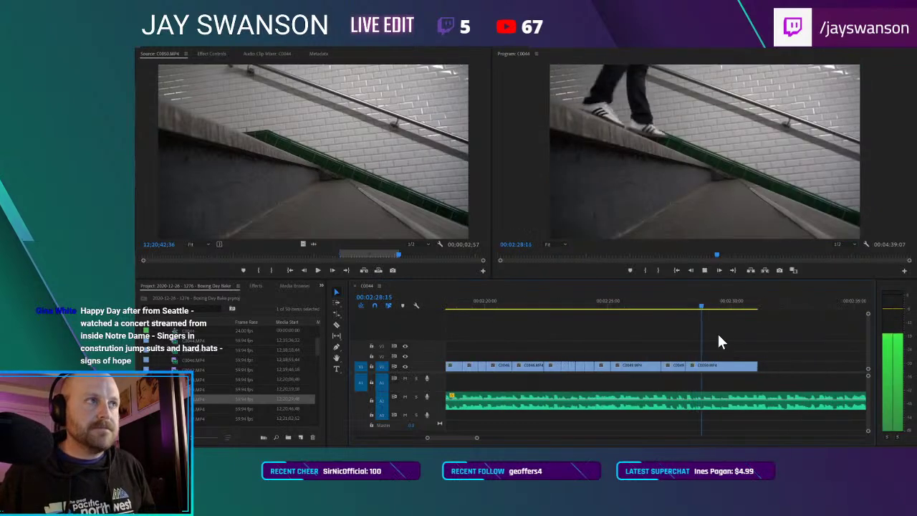
key(space)
click(661, 299)
key(space)
Step: Save the project and replay the cuts between the two C0049 stair clips
scroll(761, 380, up, 1)
key(equal)
key(c)
key(space)
key(v)
key(ctrl+s)
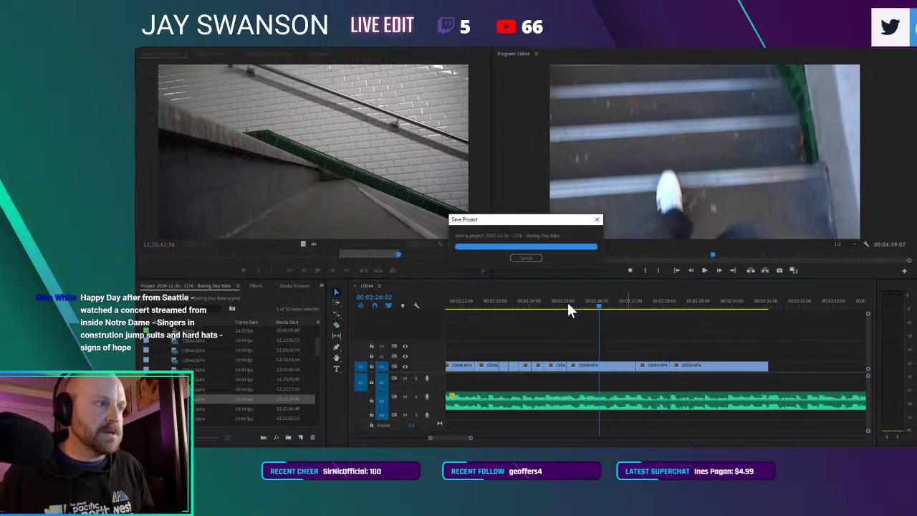
key(space)
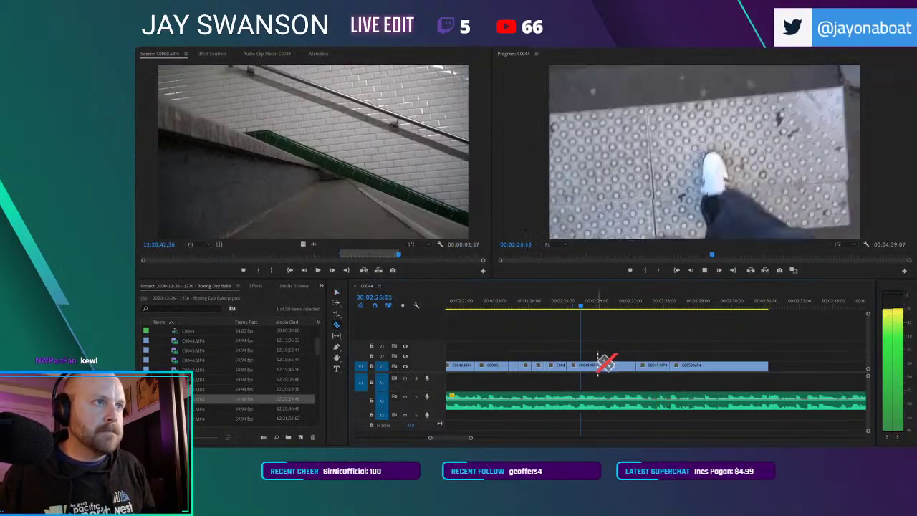
key(space)
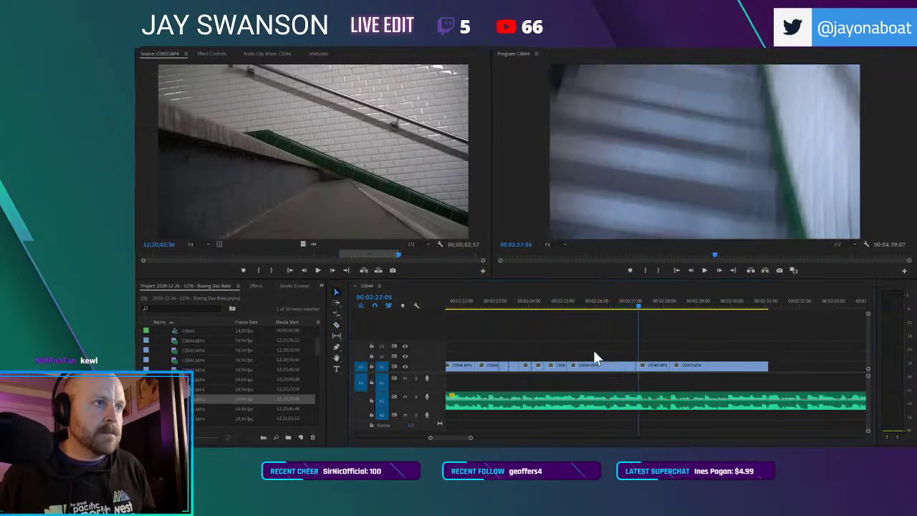
Step: Move the second C0049 clip earlier to about 02:26:12 over the first one's end, and close the gap with the C0050 clip
click(577, 306)
key(space)
key(space)
drag(644, 366, 621, 366)
drag(695, 369, 688, 365)
click(557, 305)
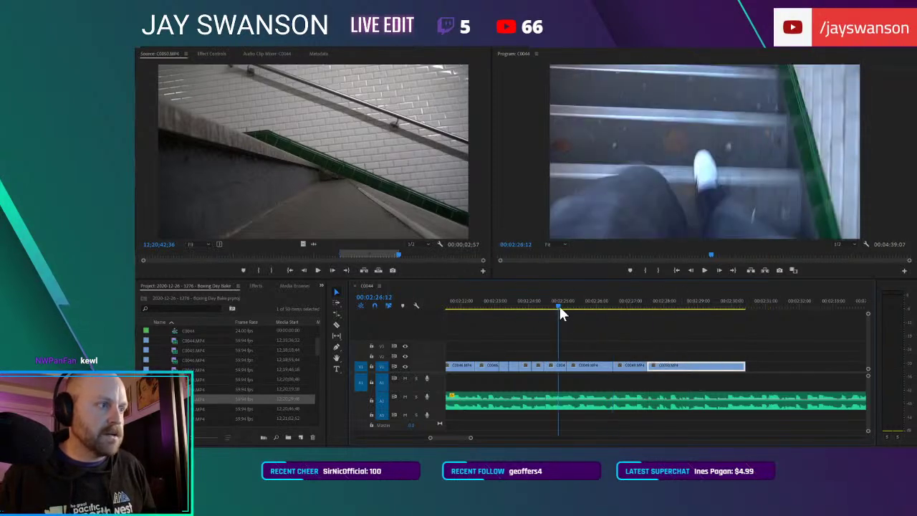
key(space)
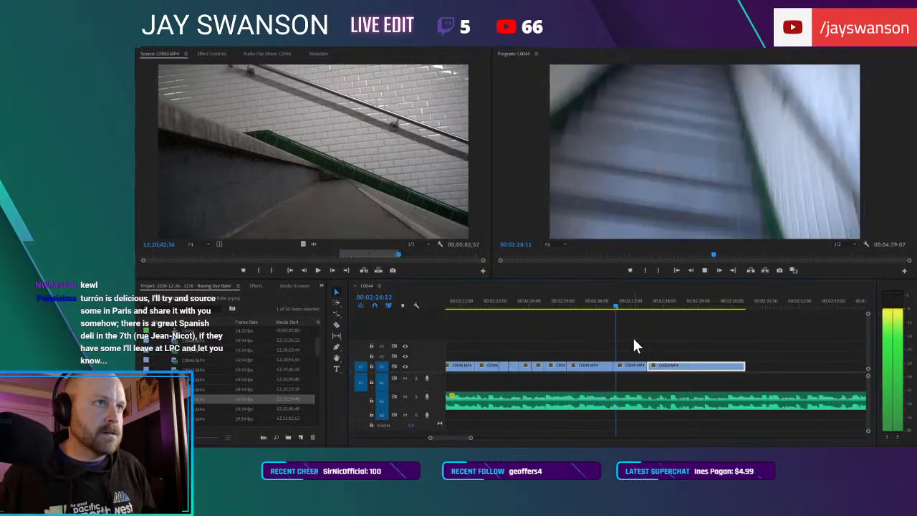
Step: Replay the tightened stair clips on the timeline and check the transition into the C0050 shot
key(space)
click(594, 305)
key(space)
scroll(633, 358, up, 2)
key(space)
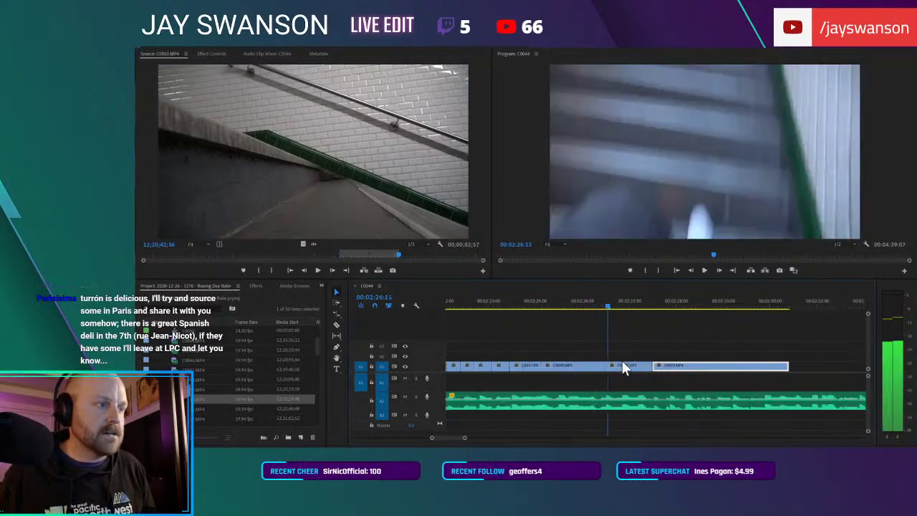
drag(608, 365, 652, 365)
click(565, 320)
key(space)
click(514, 305)
key(space)
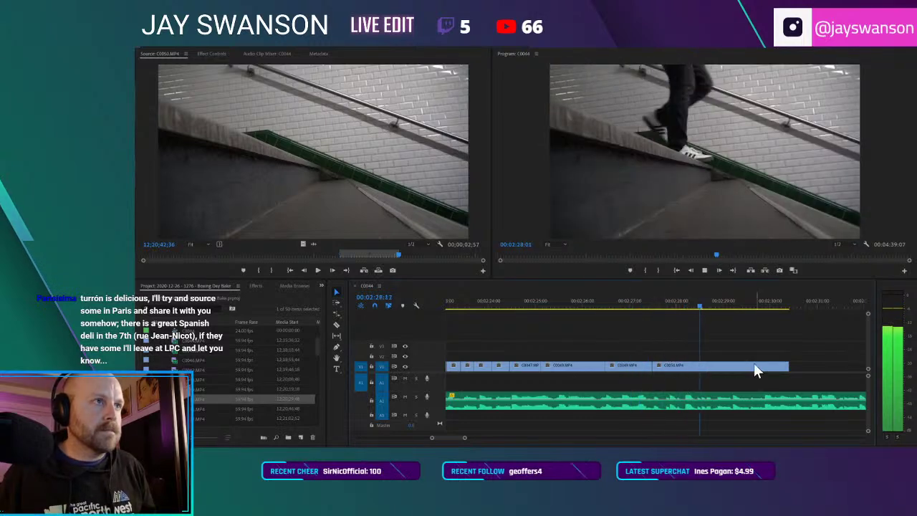
Step: Split the C0050 clip at about 02:28:18, rearrange the pieces after the cut, and play the result
key(space)
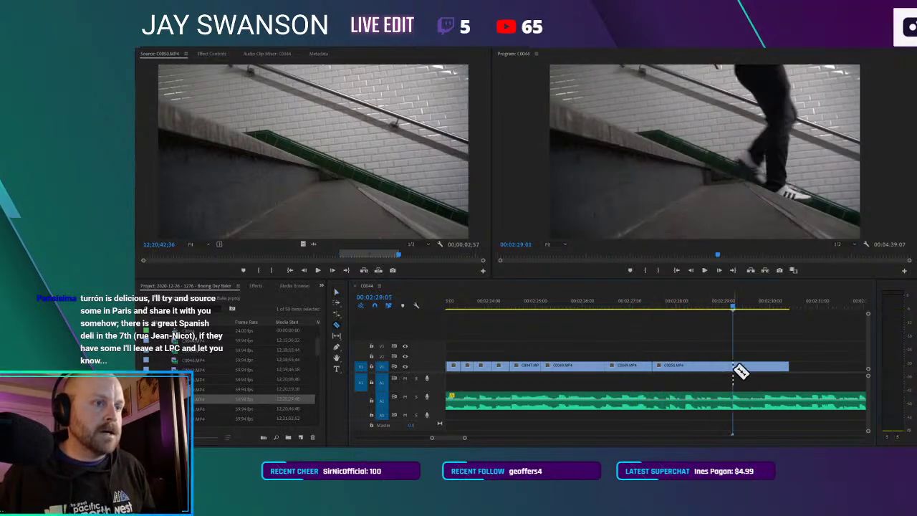
click(711, 369)
key(v)
drag(728, 367, 748, 371)
key(space)
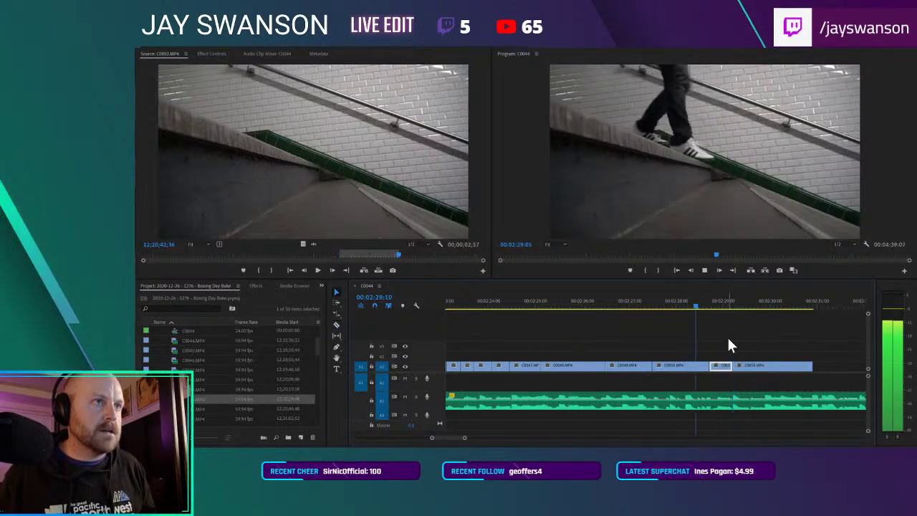
key(space)
Step: Cut the remaining C0050 footage into more short pieces, rearrange them at the end of V1, and save the project
click(704, 304)
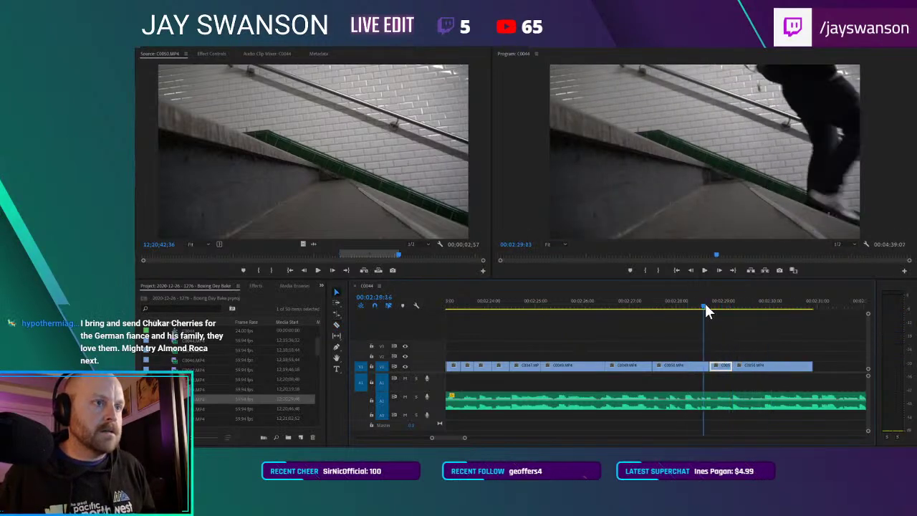
key(space)
key(space)
drag(750, 367, 804, 364)
key(space)
key(space)
key(c)
click(762, 367)
key(v)
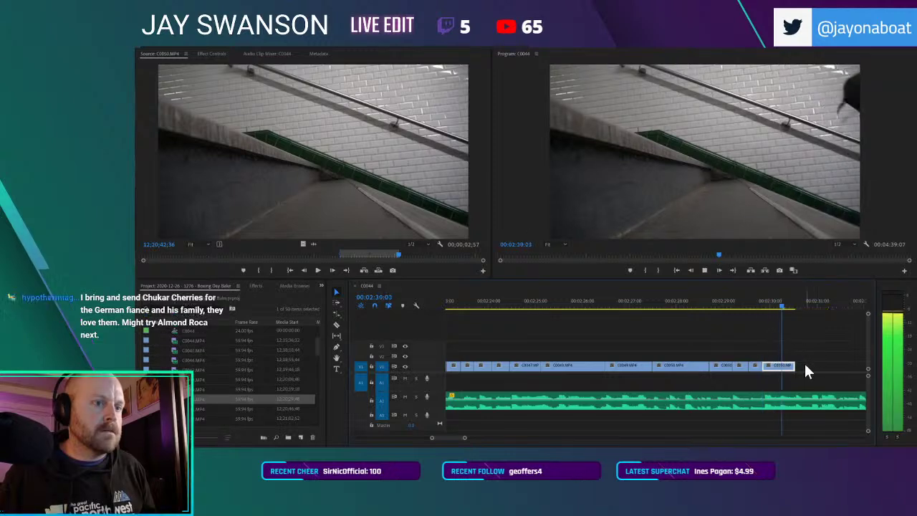
key(ctrl+s)
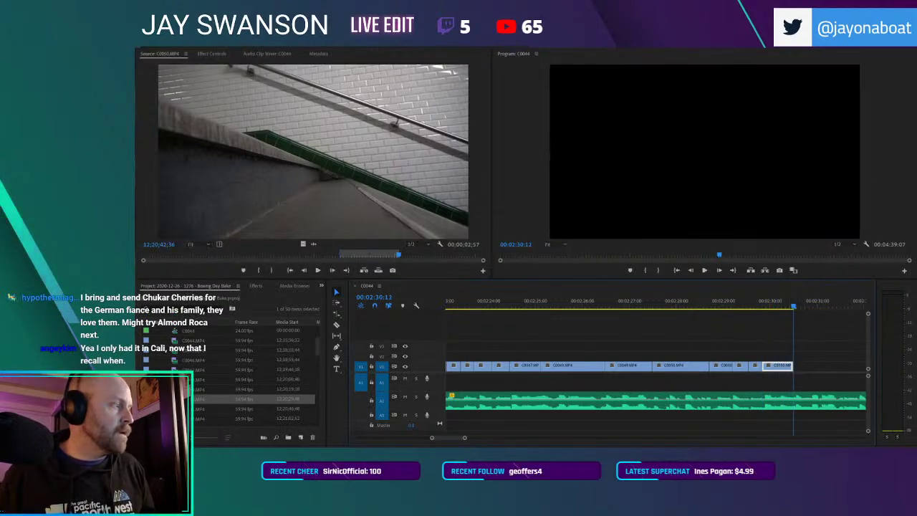
Step: Open the C0051 clip and mark its train footage from about 12;20;55;08 to about 12;20;59;42
double_click(203, 407)
drag(149, 256, 318, 249)
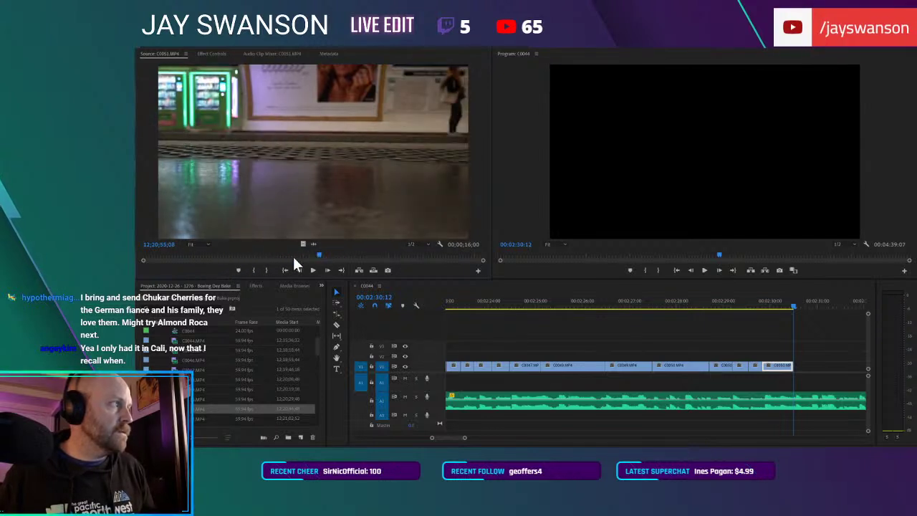
click(257, 269)
key(space)
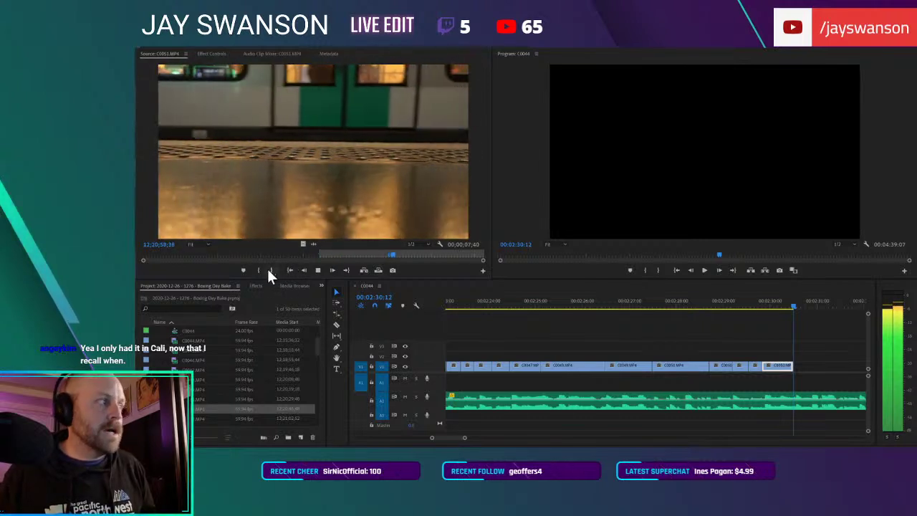
click(270, 270)
key(space)
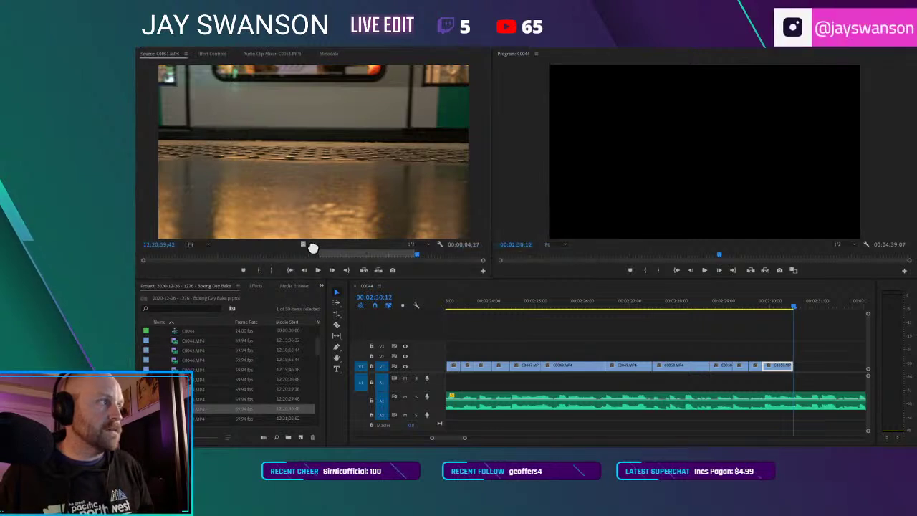
Step: Append the marked C0051 video to V1 at 02:30:12, extend its end to 02:35:07, and save the project
drag(435, 167, 799, 369)
click(782, 304)
scroll(778, 338, down, 2)
scroll(777, 338, up, 2)
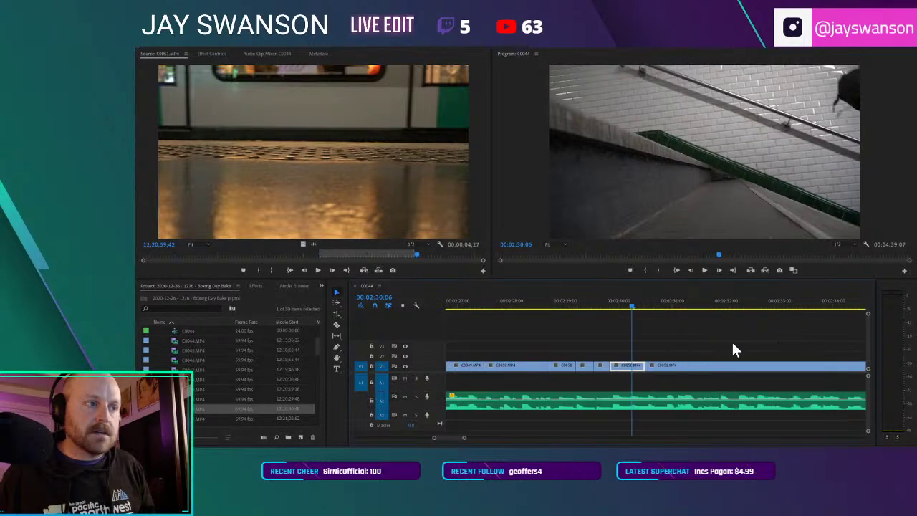
key(space)
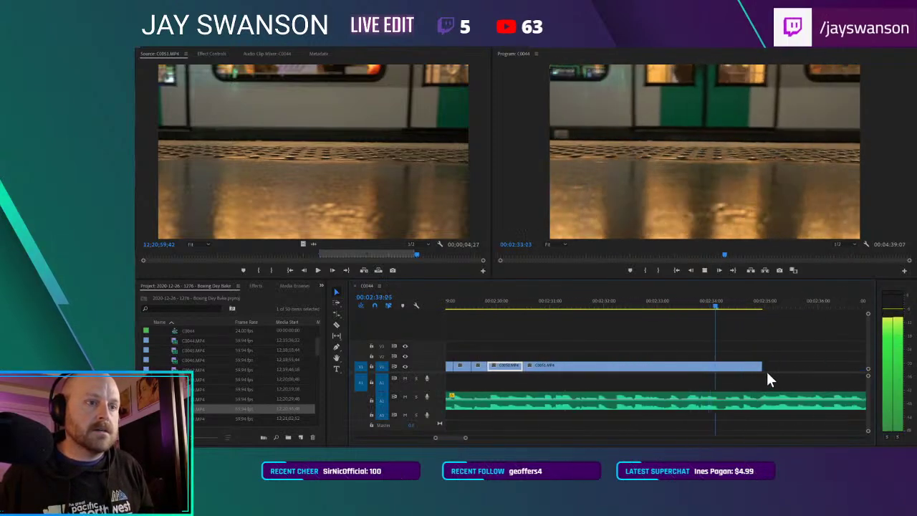
drag(755, 366, 780, 366)
key(ctrl+s)
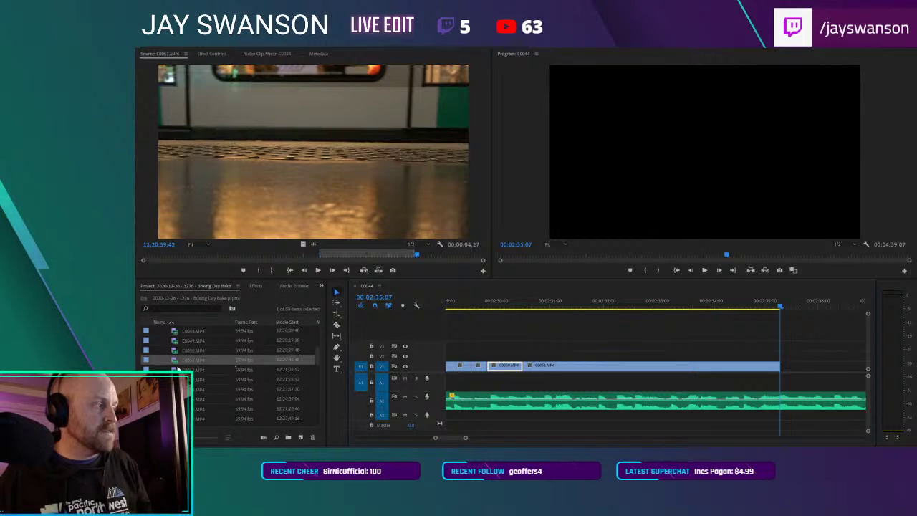
Step: Open the C0052 clip and mark the train shot in the tunnel, ending at about 12;21;12;13
double_click(194, 368)
click(150, 255)
drag(150, 254, 409, 244)
click(253, 270)
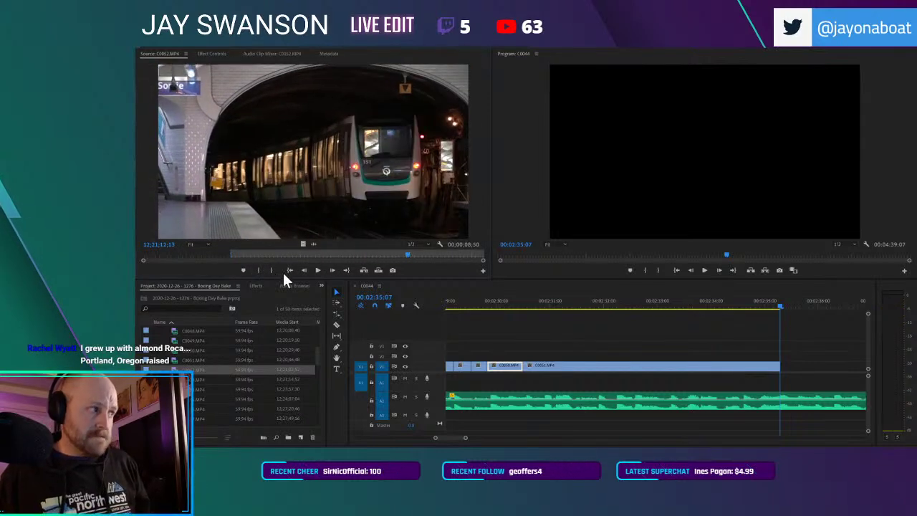
Step: Place the marked C0052 video without its audio on V1 at 02:35:07, directly after C0051, and play it
drag(302, 243, 780, 367)
key(ctrl+z)
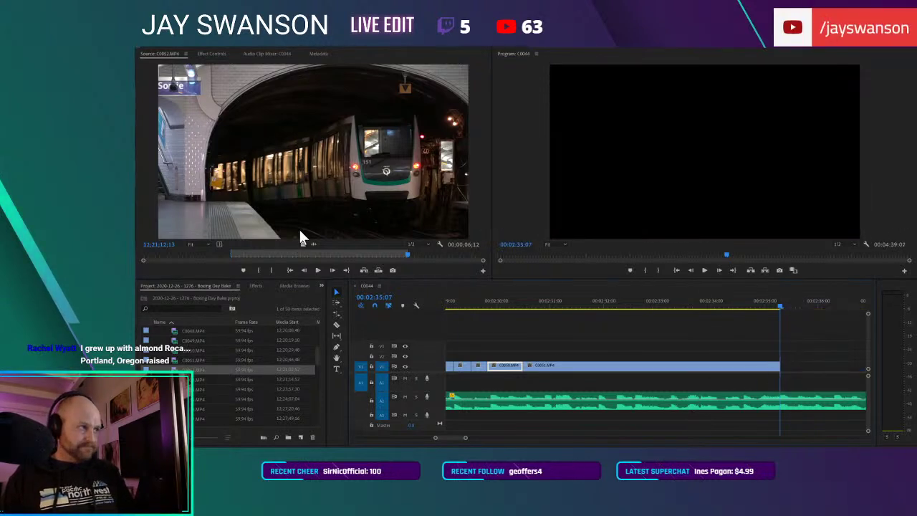
drag(307, 243, 453, 288)
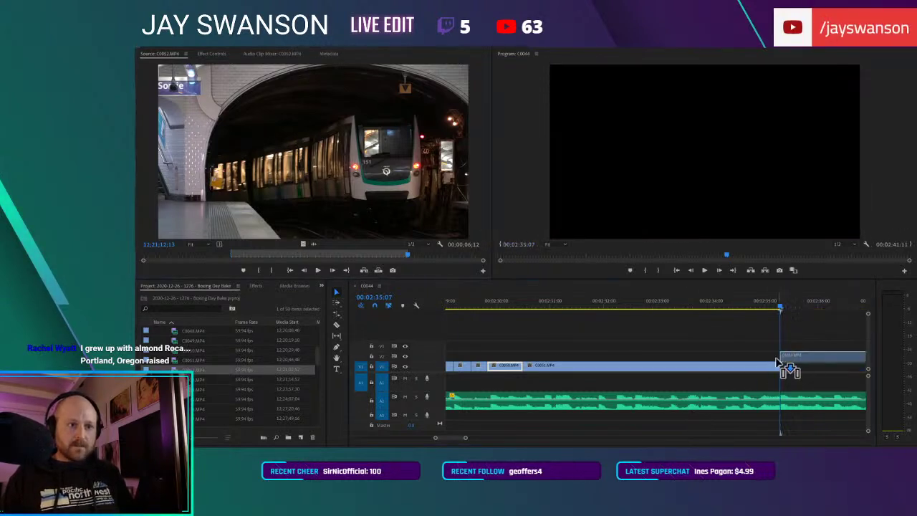
drag(779, 363, 780, 345)
key(space)
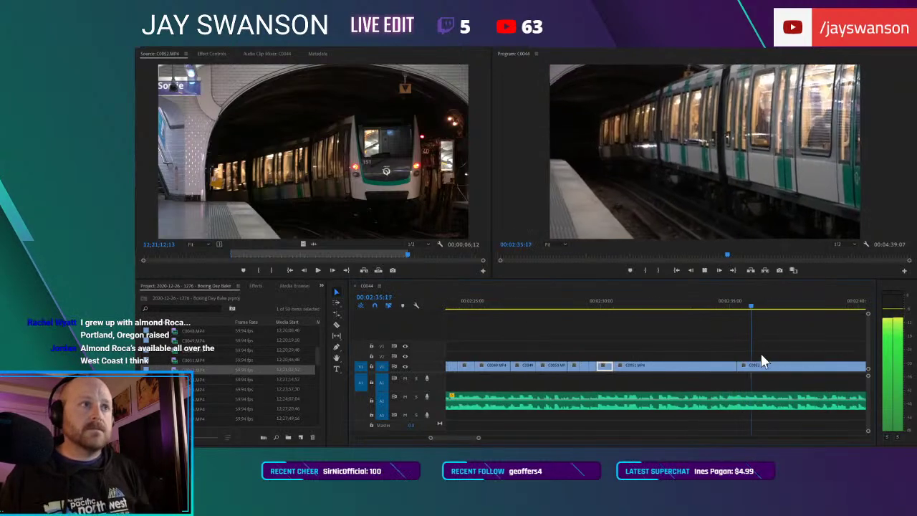
Step: Split C0052 shortly after its start, ripple-trim the beginning of the second piece into a jump cut, and save
key(minus)
click(649, 306)
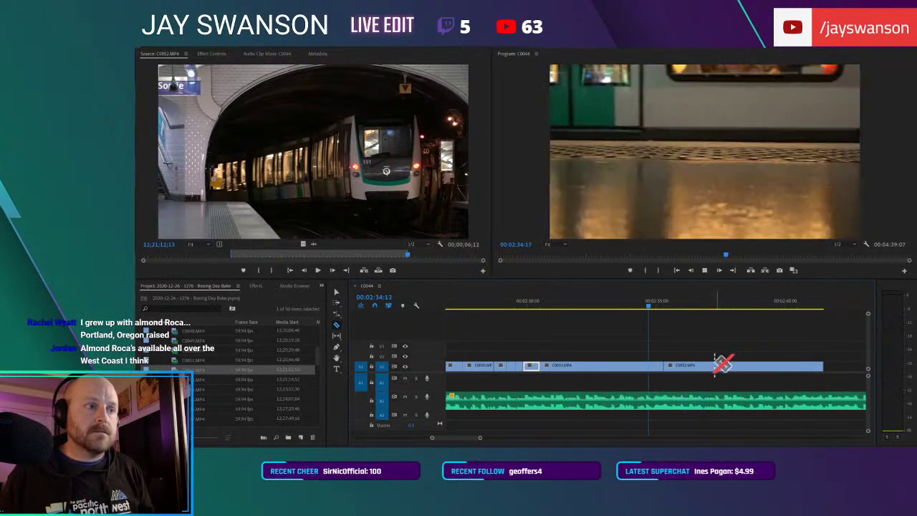
key(space)
drag(683, 361, 699, 370)
key(ctrl+s)
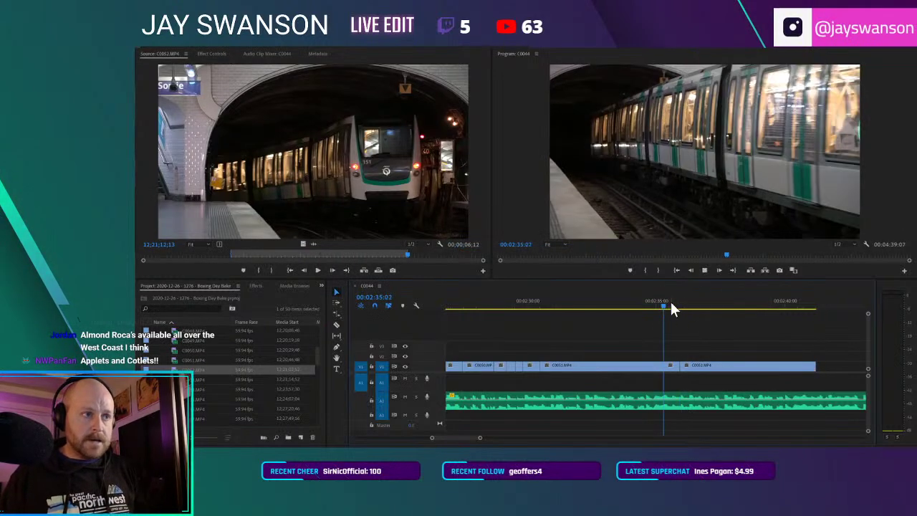
Step: Split the remaining C0052 footage at about 02:37:02, ripple-trim the start of the following piece, and replay the cut
key(space)
key(c)
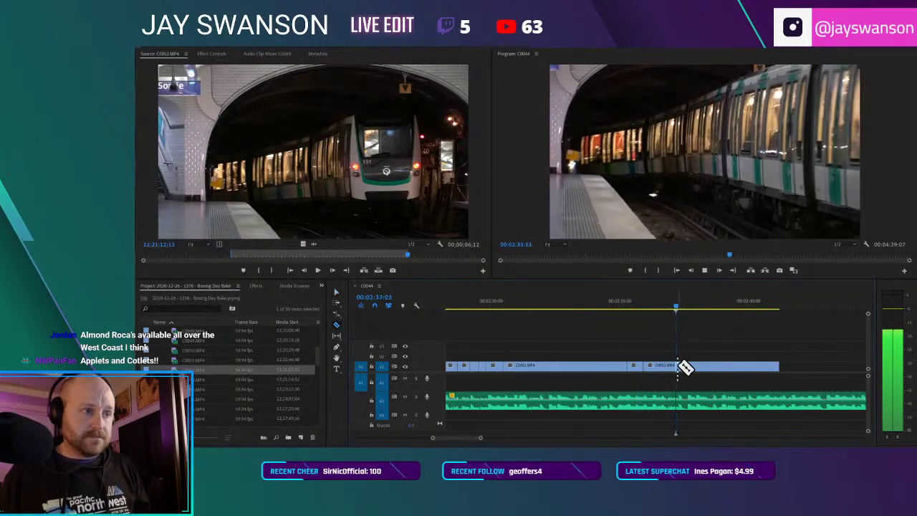
click(684, 367)
mouse_move(683, 364)
mouse_down()
mouse_move(708, 367)
mouse_move(694, 370)
mouse_up()
click(669, 304)
key(space)
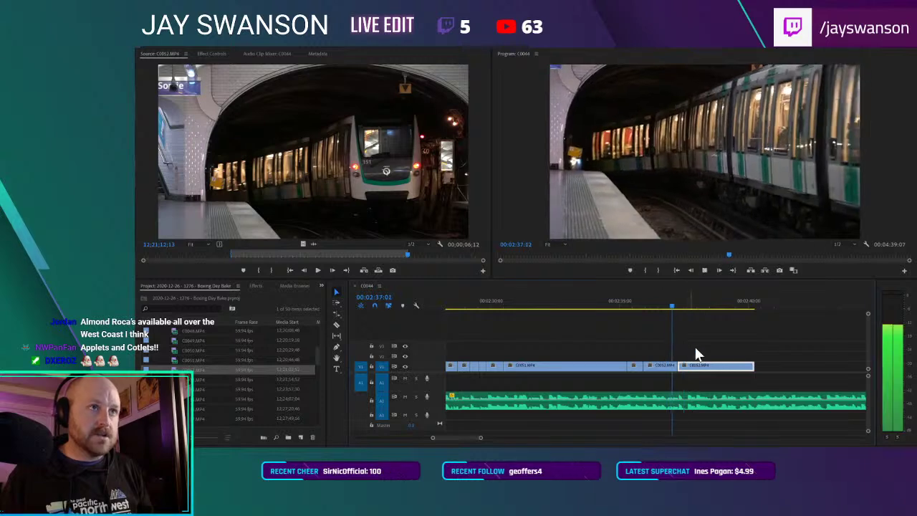
Step: Split the last C0052 piece again at about 02:37:11 and ripple-trim the start of the footage after the cut
key(space)
click(673, 304)
key(space)
key(c)
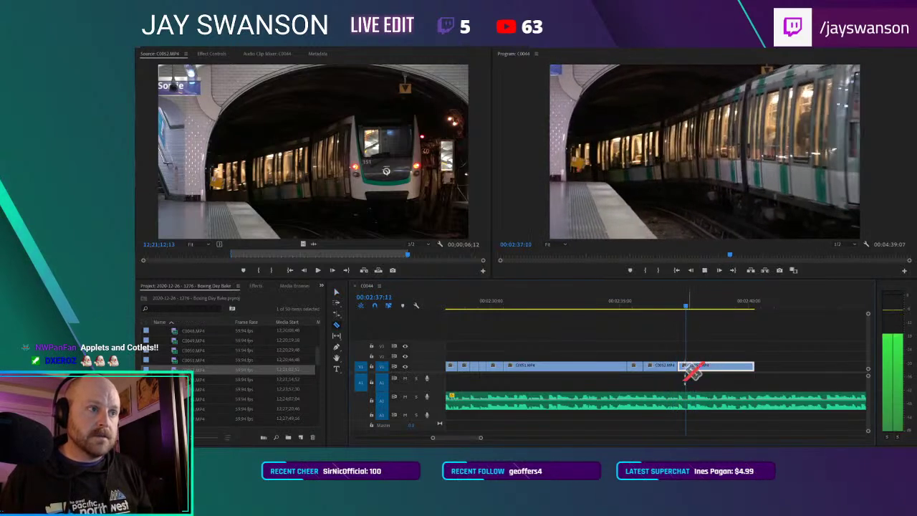
mouse_move(689, 363)
mouse_down()
mouse_move(732, 365)
mouse_move(699, 370)
mouse_up()
click(669, 305)
Step: Play the C0052 jump cuts, shorten the last piece to end at 02:38:15, and save the project
key(space)
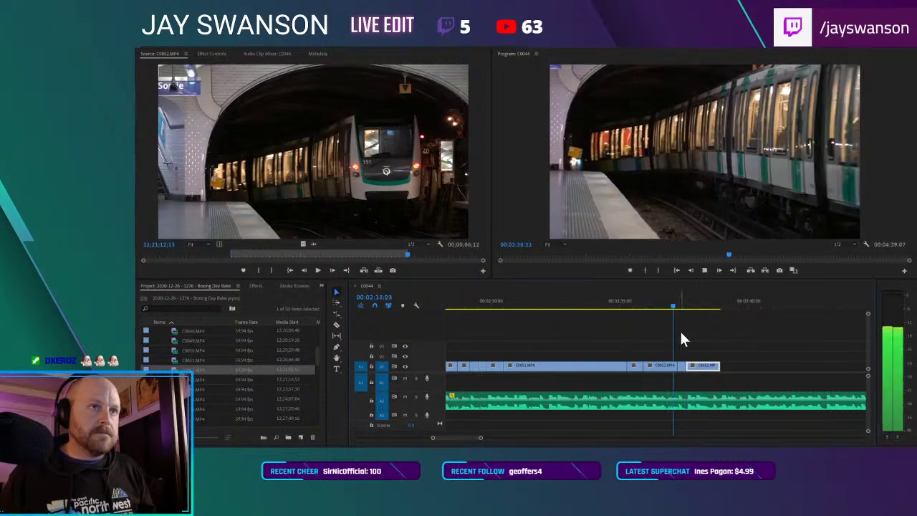
key(space)
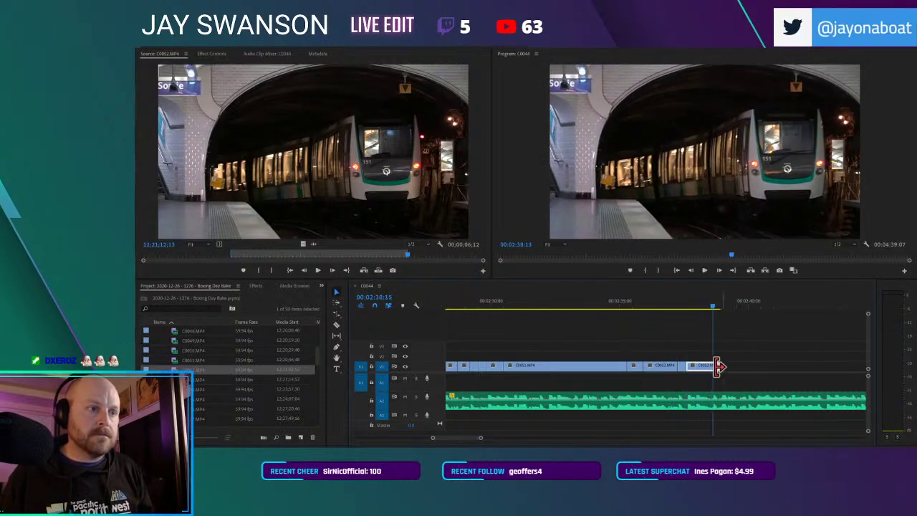
drag(722, 365, 710, 366)
key(ctrl+s)
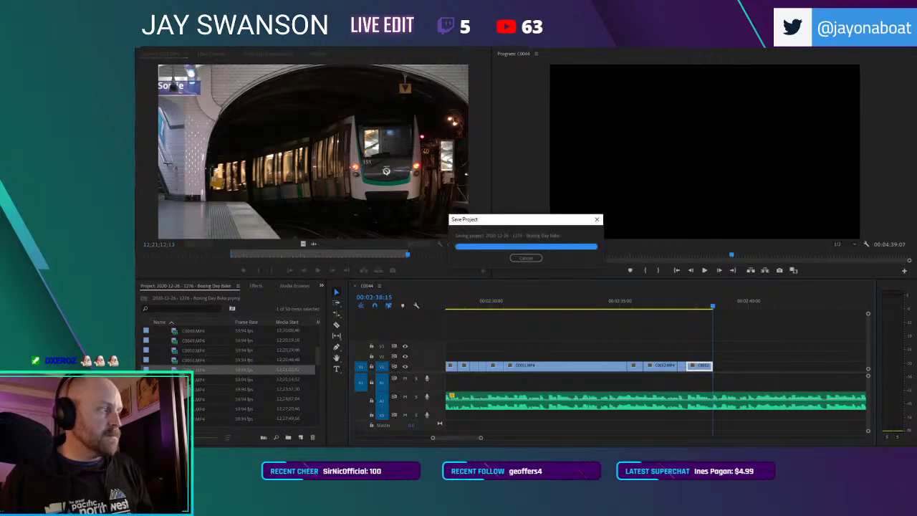
Step: Mark an in point in C0053 at 12;21;32;30 and append the clip with its audio at 02:38:15
double_click(175, 379)
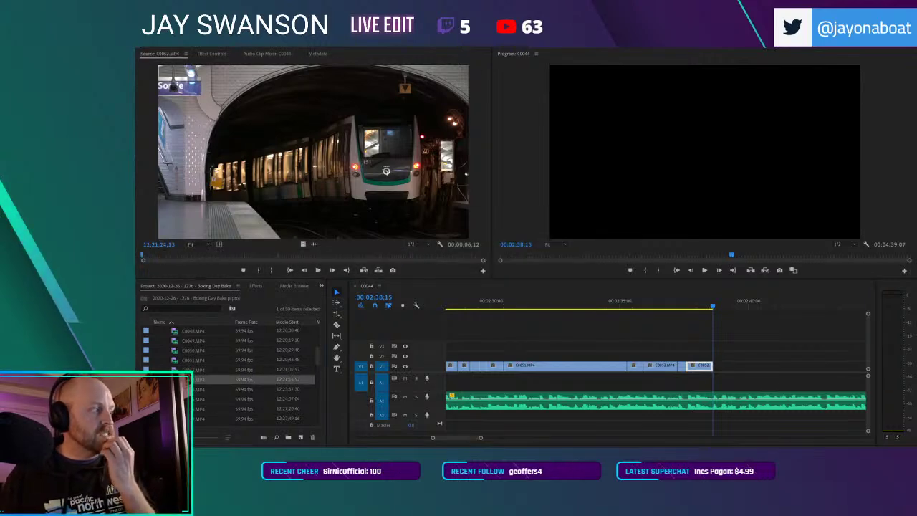
drag(144, 254, 178, 252)
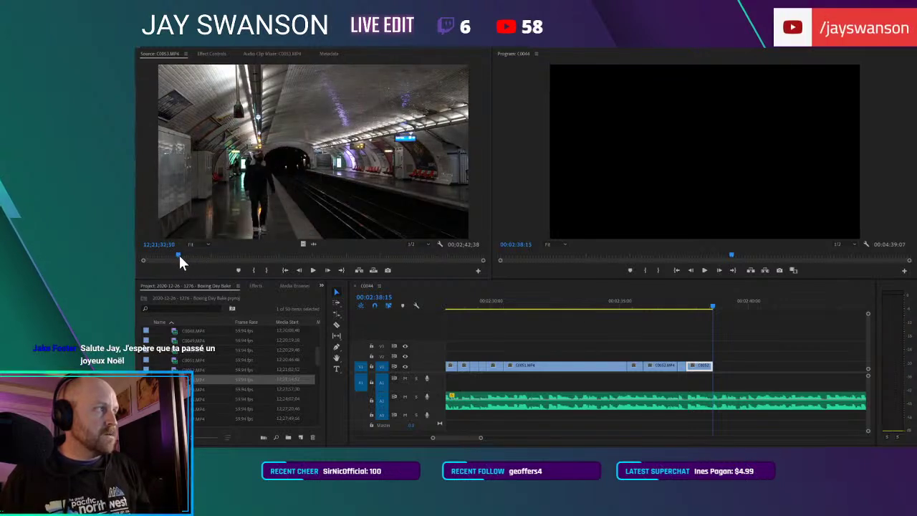
drag(245, 227, 729, 365)
Step: Keyframe a volume fade-in near the start of the C0053 audio and save the project
key(minus)
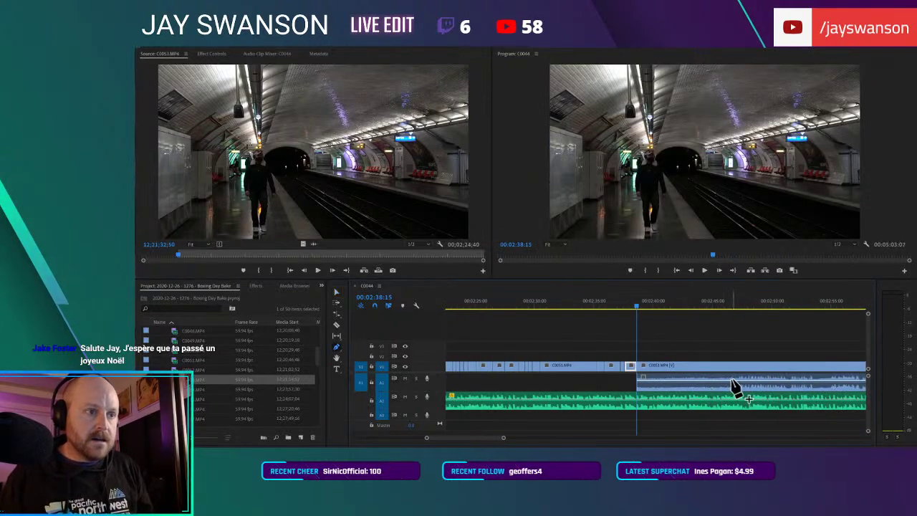
key(ctrl+s)
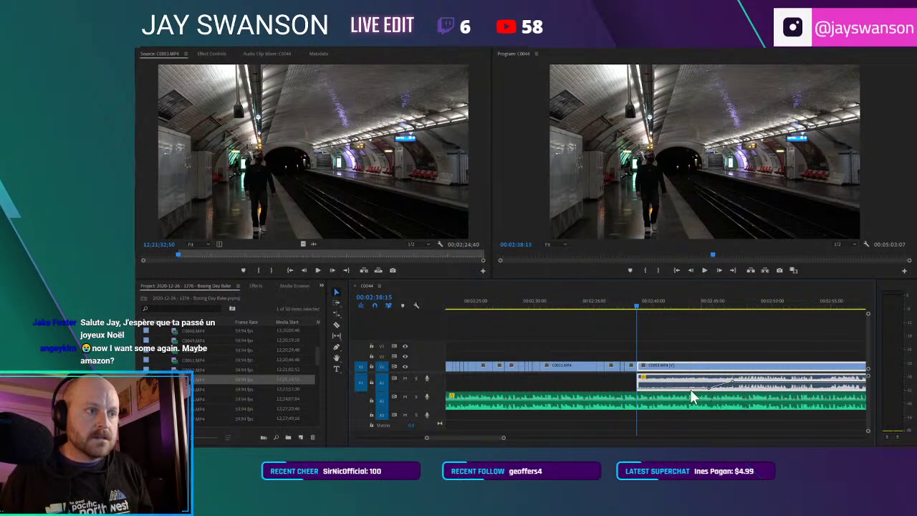
Step: Play into C0053, split it at about 02:38:22 on the beat, and ripple-trim the start of the second piece
key(equal)
click(620, 307)
key(space)
key(c)
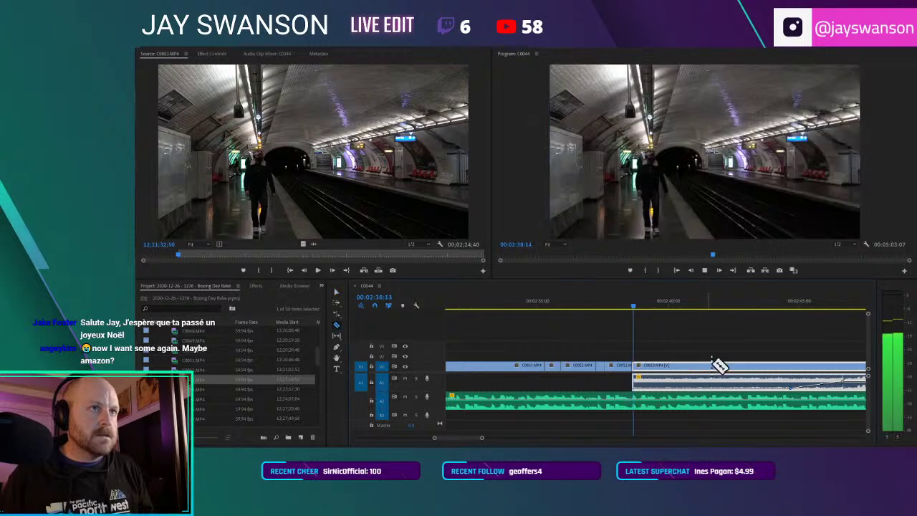
key(space)
click(625, 294)
key(space)
key(space)
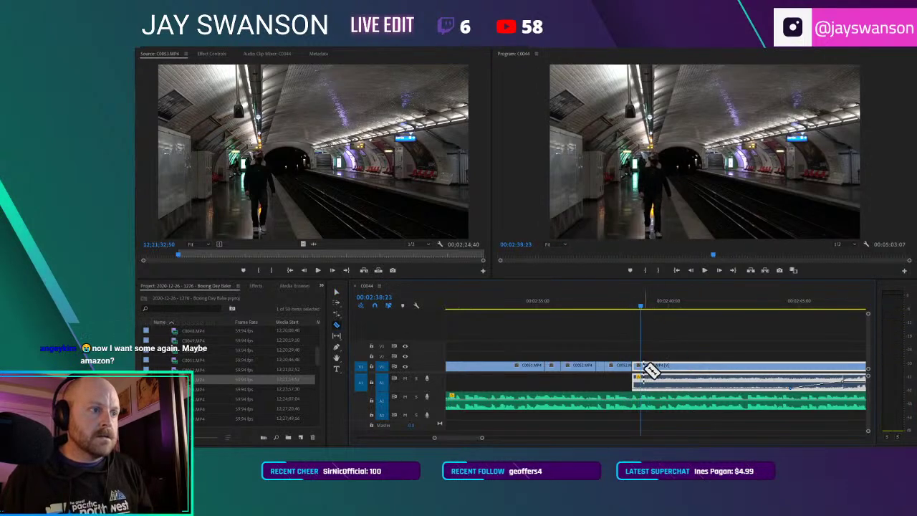
click(645, 363)
drag(651, 368, 655, 369)
Step: Replay the platform shot, split C0053 at about 02:39:15, and ripple-trim the start of the remaining footage
drag(634, 304, 626, 305)
key(space)
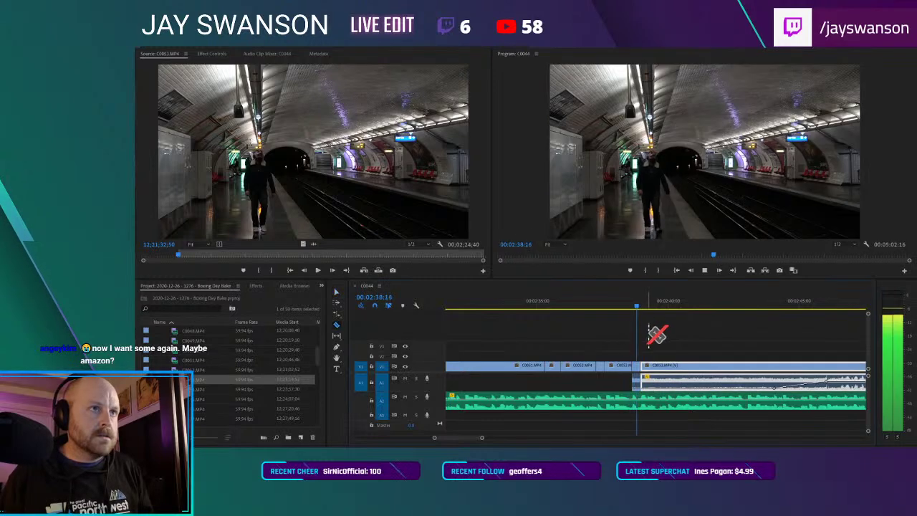
key(space)
drag(664, 368, 674, 368)
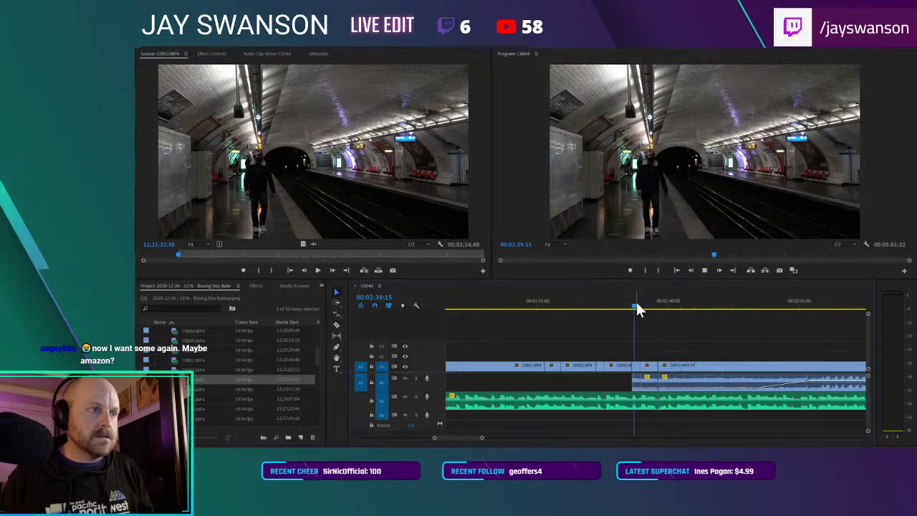
Step: Split C0053 again at about 02:39:21 and ripple-trim the following piece so the walk jumps forward
key(space)
scroll(649, 356, down, 1)
key(equal)
key(space)
key(c)
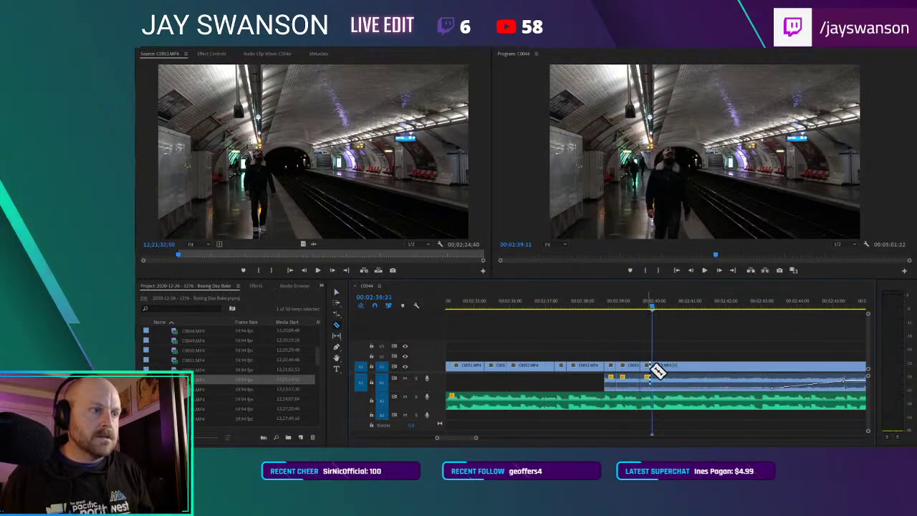
drag(653, 371, 692, 373)
key(space)
Step: Replay the platform jump cuts, split C0053 at about 02:40:16, and ripple-trim the start of the last piece
click(605, 305)
key(space)
key(c)
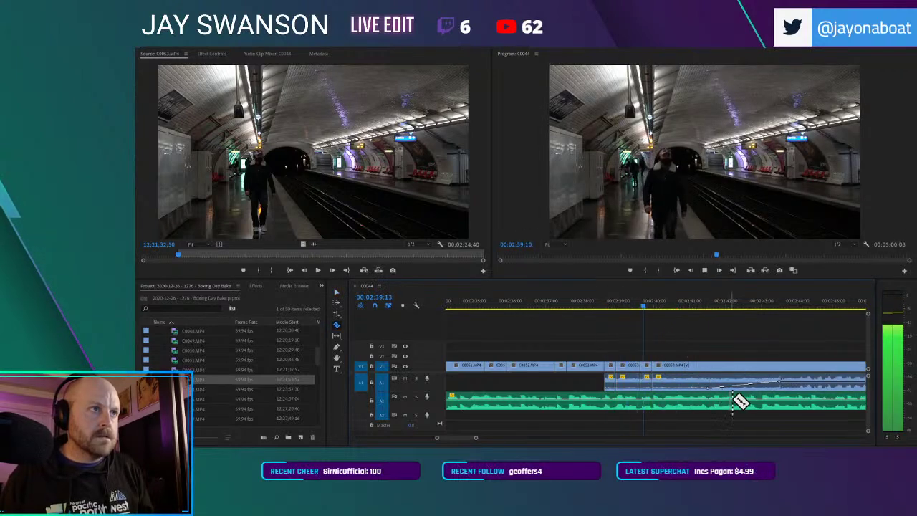
key(space)
click(643, 304)
key(space)
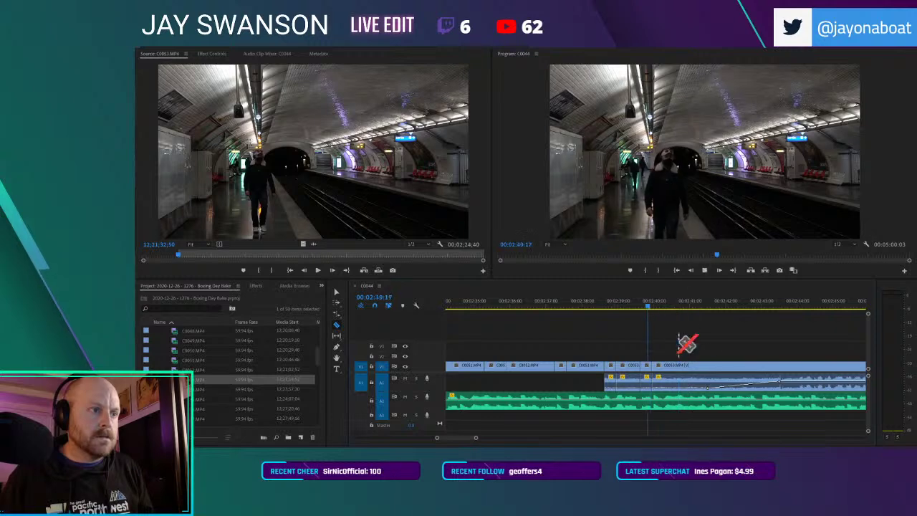
key(space)
click(677, 367)
key(v)
click(682, 367)
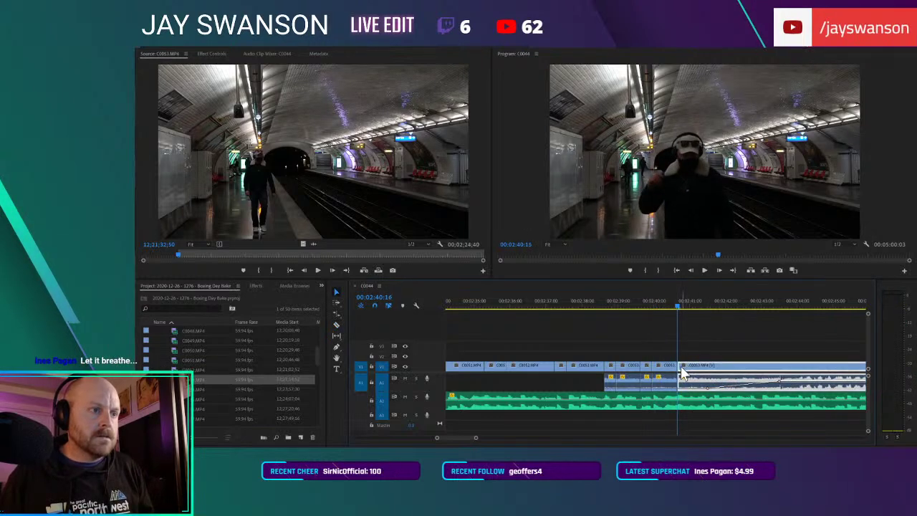
mouse_move(683, 366)
mouse_down()
mouse_move(720, 376)
mouse_move(695, 373)
mouse_up()
Step: Play the last C0053 piece and split the music track on A2 at 02:43:00
key(space)
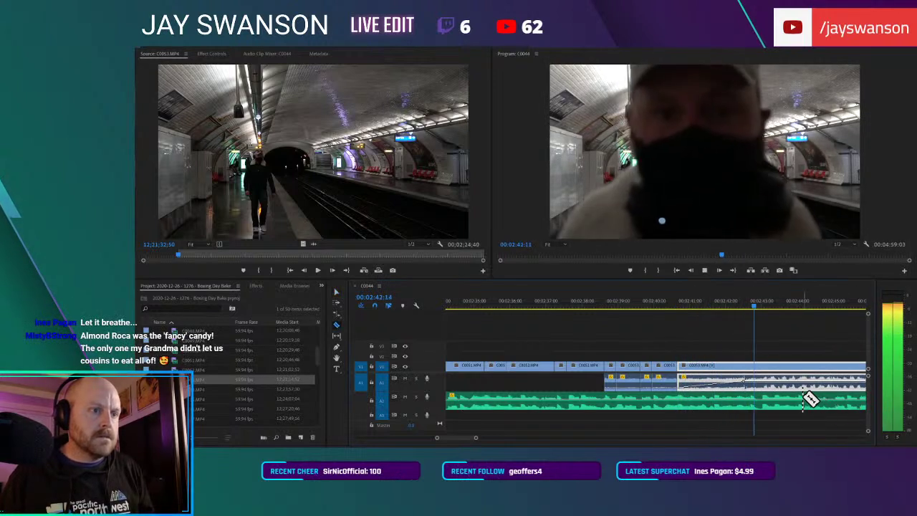
key(space)
click(762, 394)
key(v)
scroll(759, 383, down, 8)
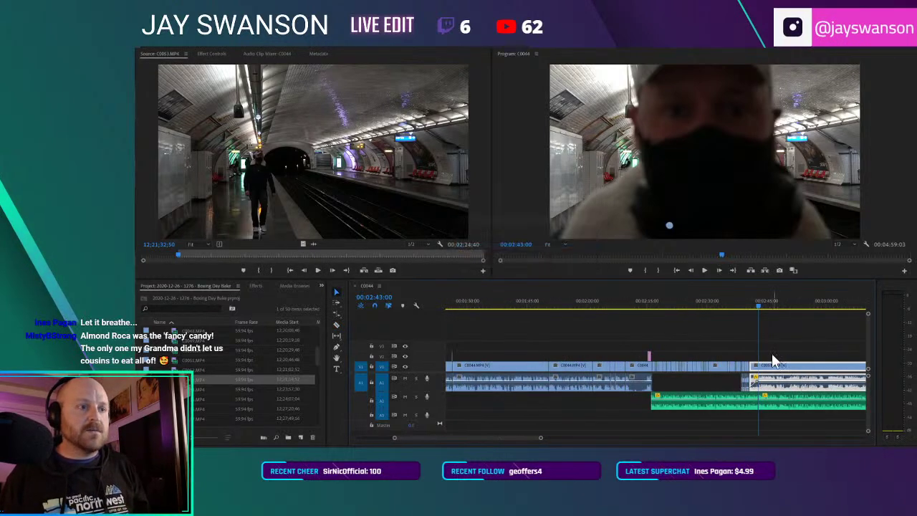
Step: Move the music after the cut to about the four-minute mark on A2, save the project, and play the music's ending
key(minus)
key(minus)
key(minus)
key(minus)
key(minus)
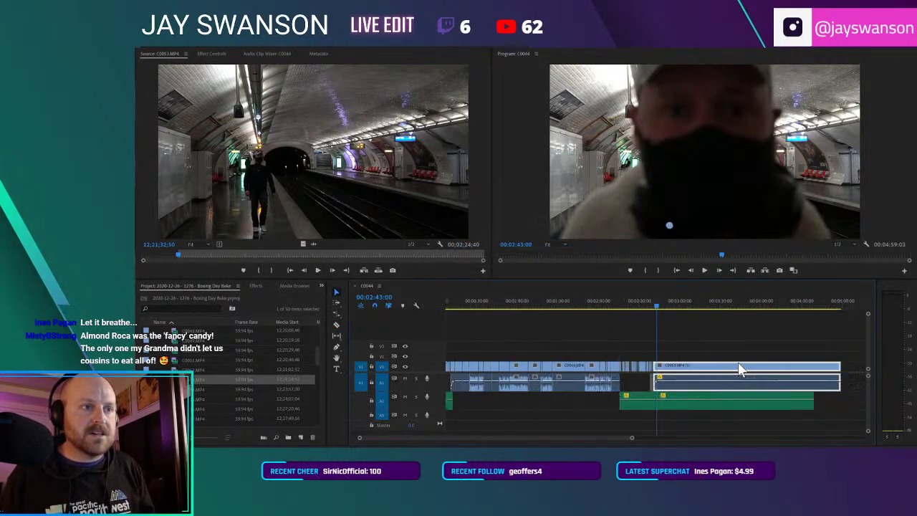
drag(661, 400, 747, 399)
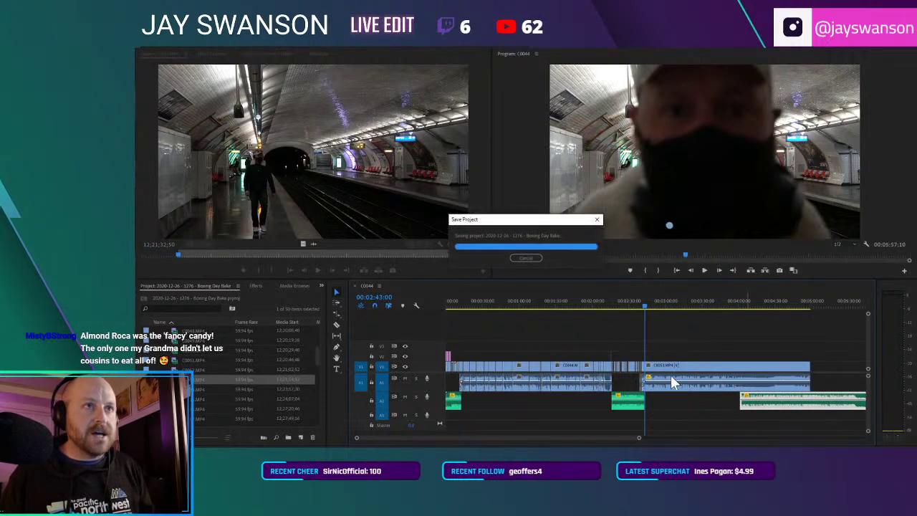
key(equal)
key(equal)
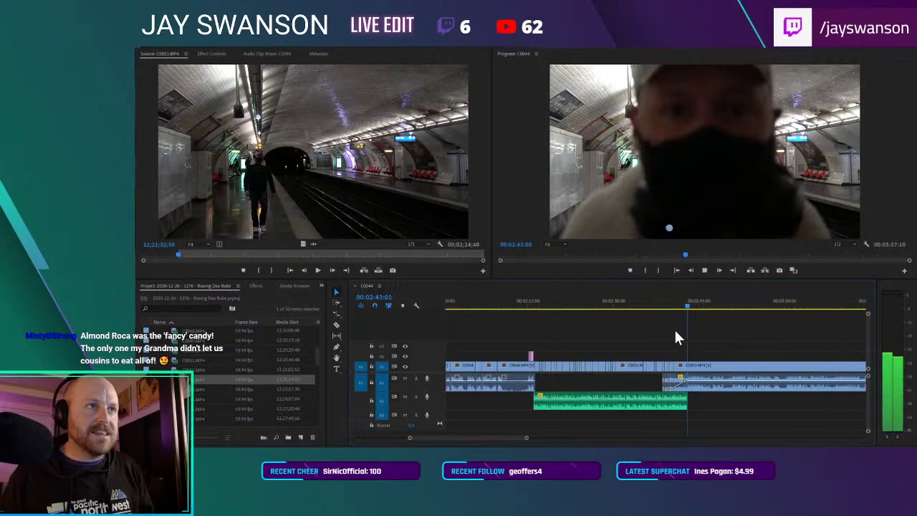
Step: Save the project, split C0053 at about 02:50:20, and slide everything after the cut about one second earlier
key(ctrl+s)
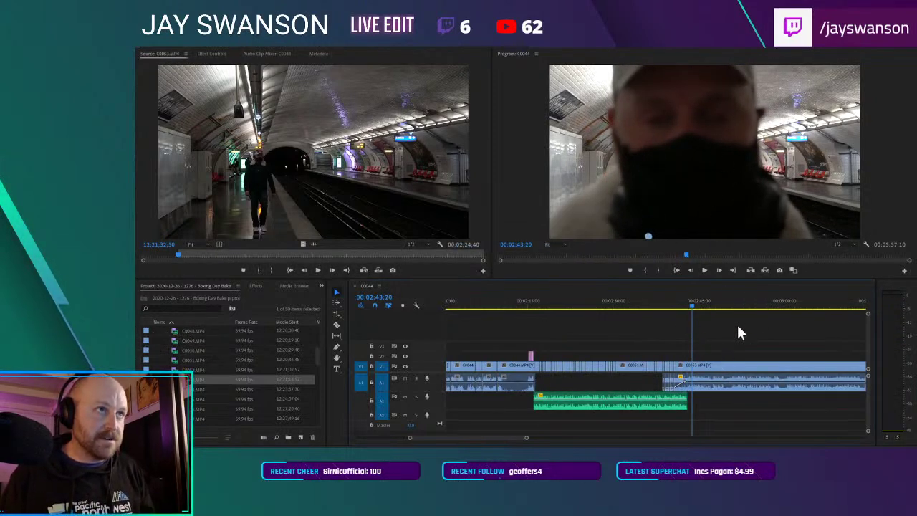
key(minus)
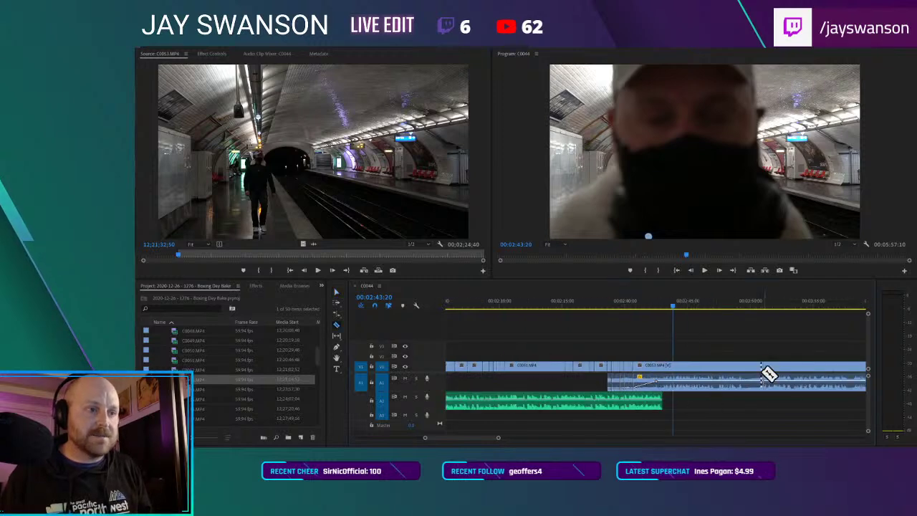
click(746, 367)
key(v)
key(space)
click(771, 349)
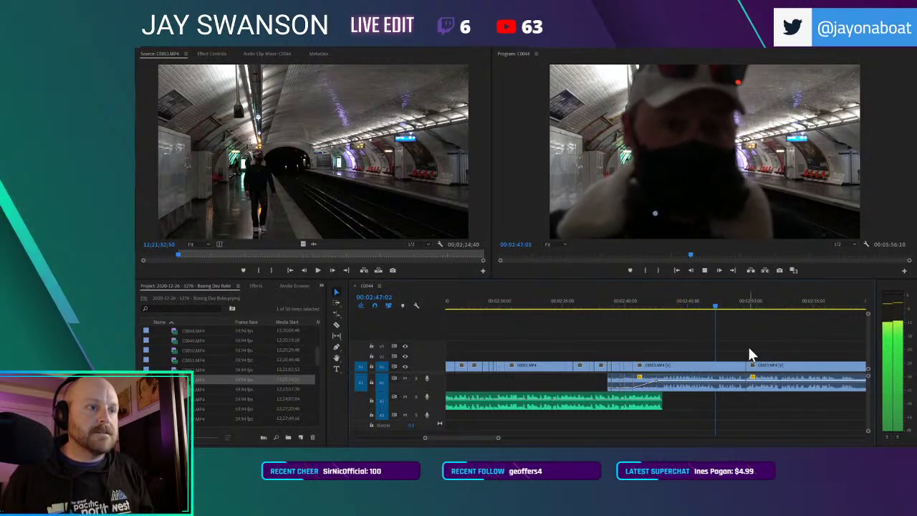
Step: Split C0053 at about 02:57:00 and slide everything after the cut about half a second earlier
key(equal)
key(c)
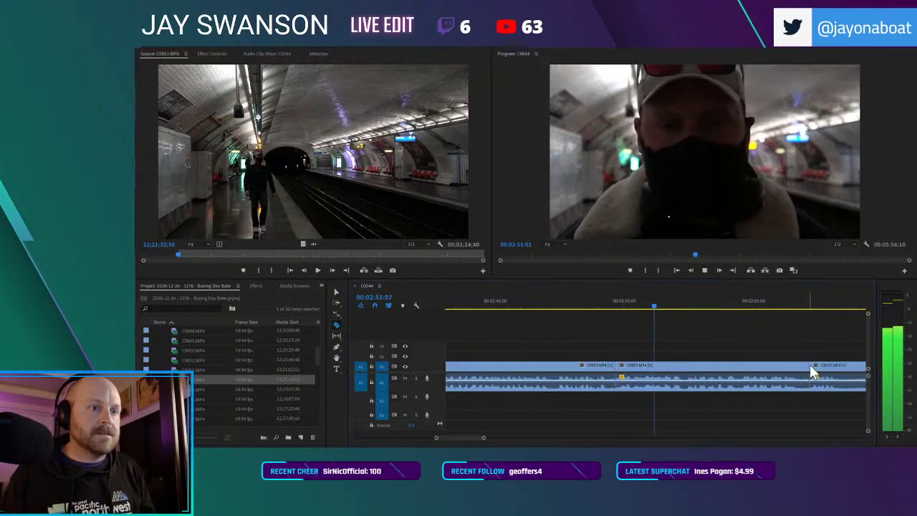
click(806, 366)
key(v)
key(c)
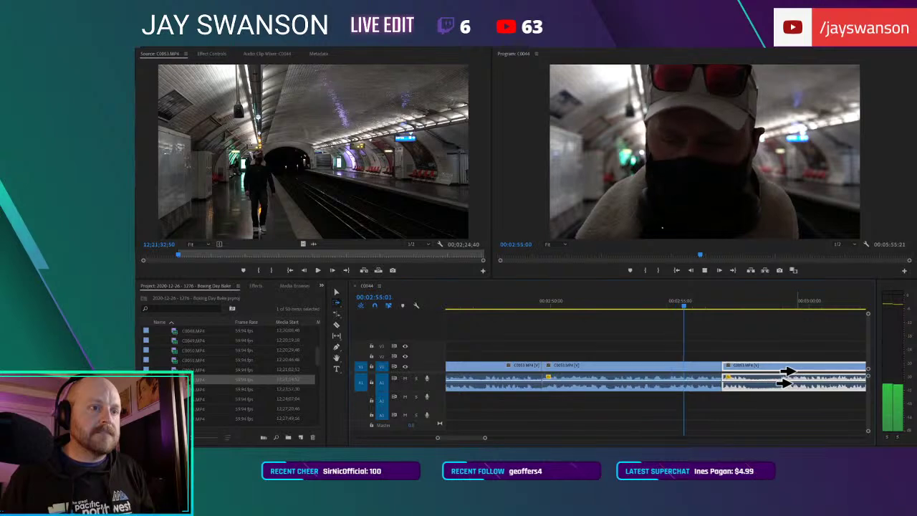
Step: Split C0053 at about 02:59:00 and slide the rest earlier to start at about 02:57:20
key(c)
click(755, 368)
key(a)
scroll(769, 375, down, 1)
key(c)
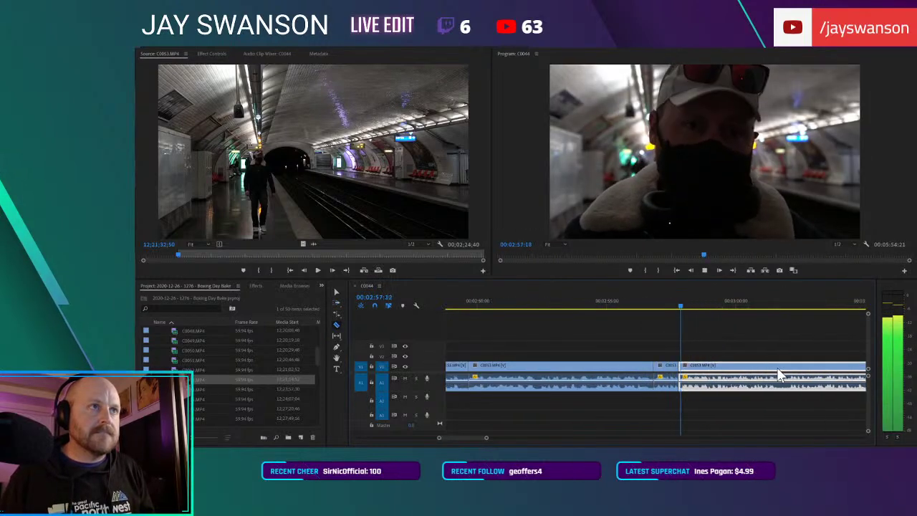
Step: Undo the last shift, replay the spot, and slide the material after the 02:59:00 cut back to about 02:58:00
key(ctrl+z)
click(662, 306)
key(a)
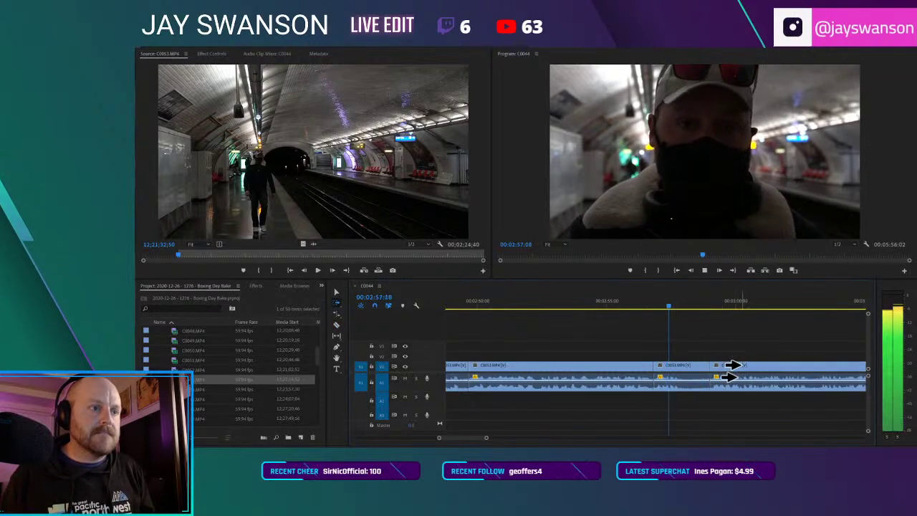
drag(739, 371, 768, 374)
Step: Play on through C0053 and make the next jump cut at about 03:02:00, closing up the footage after it
scroll(738, 371, down, 1)
key(c)
scroll(795, 371, down, 1)
key(c)
scroll(749, 388, down, 2)
scroll(749, 386, up, 3)
Step: Split C0053 again just past 03:05:00 and slide the rest of the sequence earlier over the pause
click(749, 367)
key(a)
drag(750, 367, 731, 373)
key(c)
scroll(748, 367, down, 2)
scroll(746, 372, down, 1)
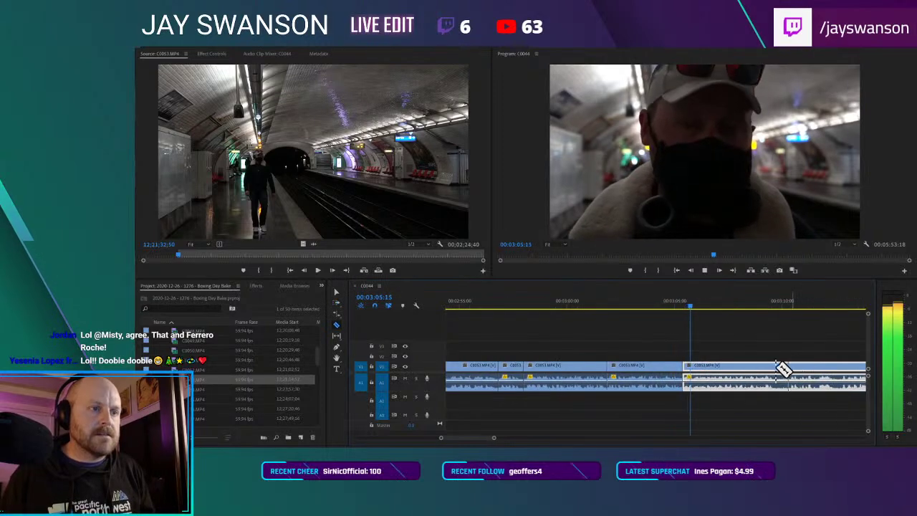
Step: Undo the last shift near 03:05:00 and slide the following material earlier again, starting it at about 03:05:16
key(ctrl+z)
click(678, 308)
drag(736, 366, 727, 366)
key(c)
scroll(815, 368, up, 1)
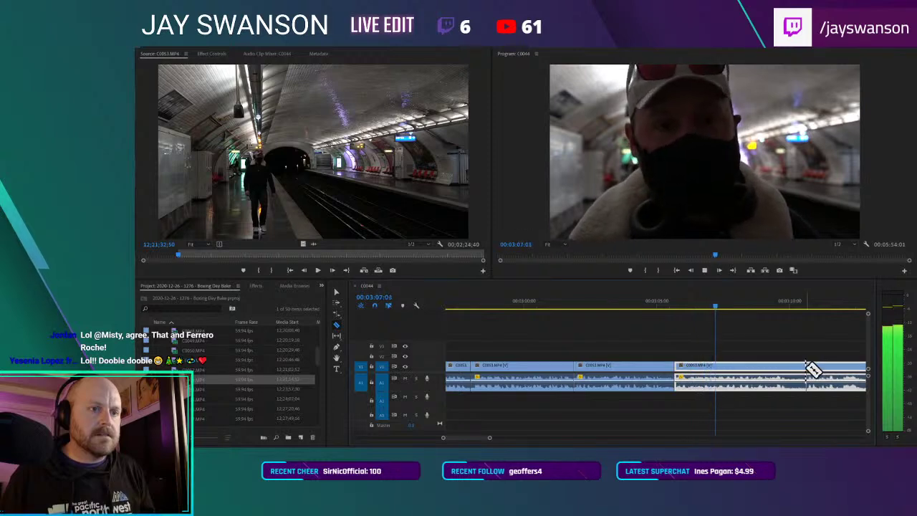
Step: Add jump cuts in C0053 at about 03:10:00 and 03:15:14, sliding the following footage earlier each time
key(minus)
mouse_move(772, 372)
mouse_down()
mouse_move(794, 365)
mouse_move(785, 374)
mouse_up()
scroll(766, 375, down, 1)
key(c)
scroll(763, 376, up, 1)
scroll(785, 375, down, 1)
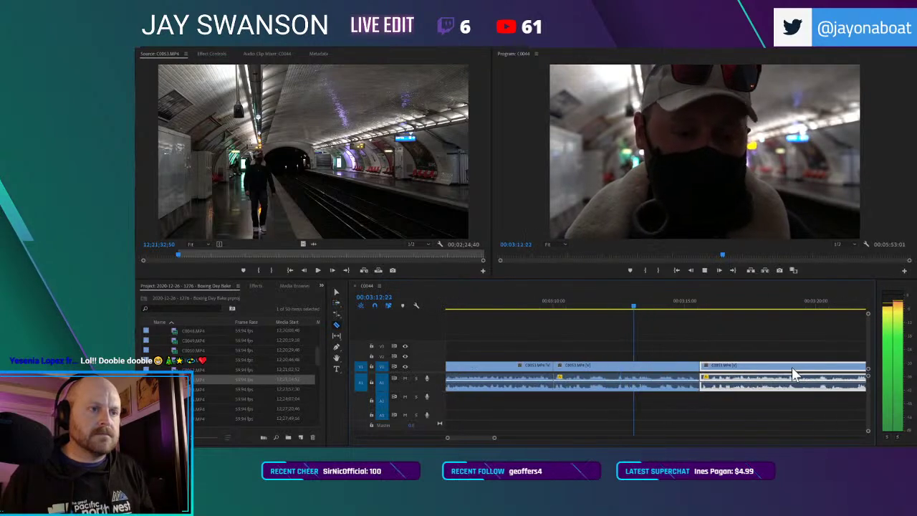
Step: Split C0053 near 03:20:00 and slide everything after the cut earlier to about 03:19:00
click(816, 365)
key(a)
scroll(785, 372, down, 2)
drag(788, 373, 725, 373)
scroll(772, 369, down, 1)
Step: Split the next stretch of C0053 and slide the rest earlier so a short piece ends at about 03:20:00
key(c)
scroll(766, 374, up, 2)
click(747, 365)
key(a)
scroll(749, 370, down, 2)
scroll(763, 373, down, 1)
Step: Make further jump cuts in C0053 at about 03:23:00 and 03:27:00, closing up the footage after each
key(c)
key(c)
click(784, 370)
key(a)
key(equal)
drag(806, 363, 788, 378)
key(minus)
key(space)
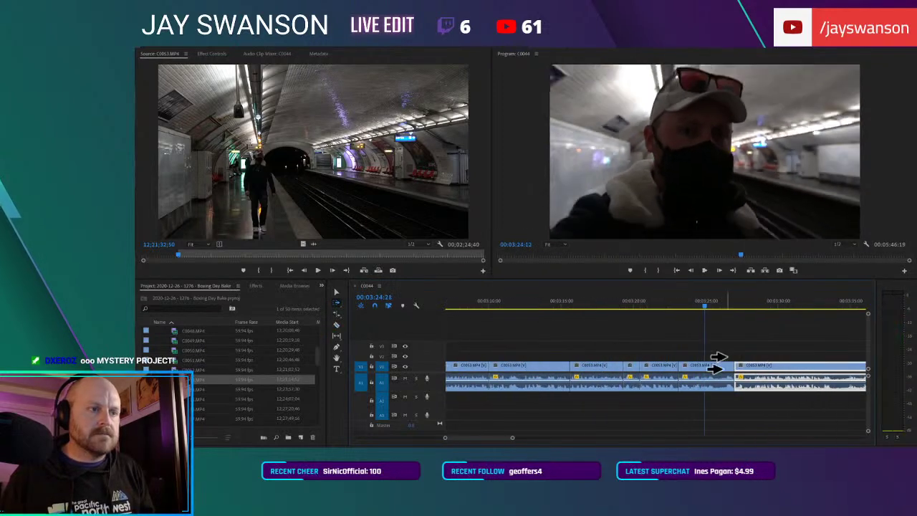
Step: Split C0053, slide the following footage earlier to start at about 03:34:00, and save the project
scroll(741, 364, down, 1)
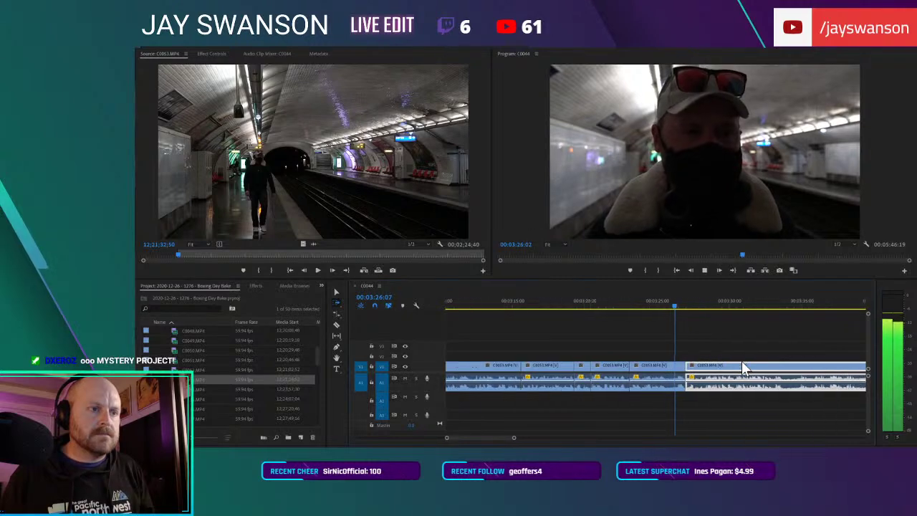
key(equal)
key(c)
drag(820, 378, 810, 377)
key(minus)
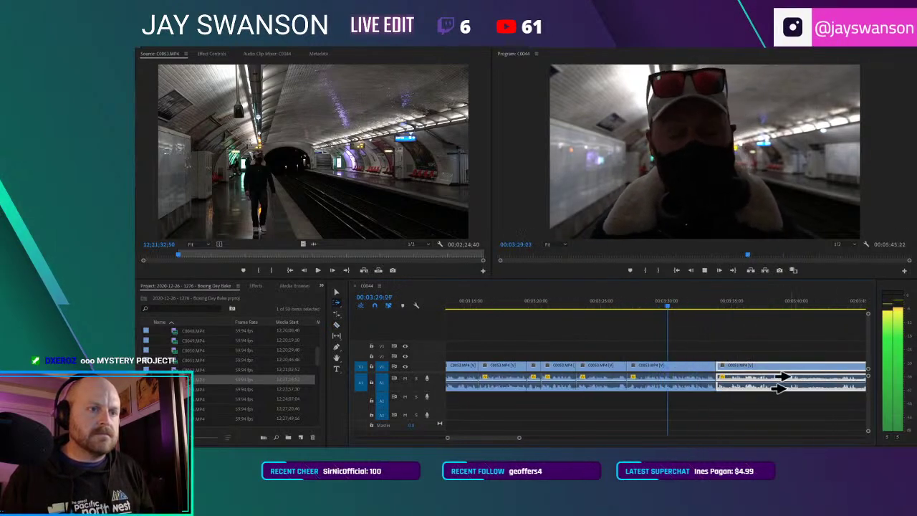
key(ctrl+s)
scroll(744, 361, up, 5)
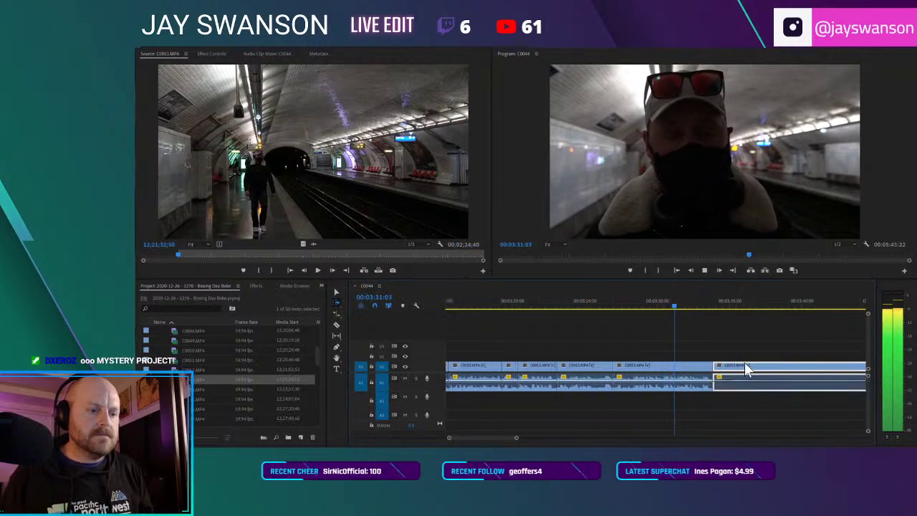
Step: Play on, split C0053 at about 03:39:00, and slide everything after the cut earlier to about 03:38:00
key(c)
key(v)
click(745, 345)
scroll(742, 347, down, 2)
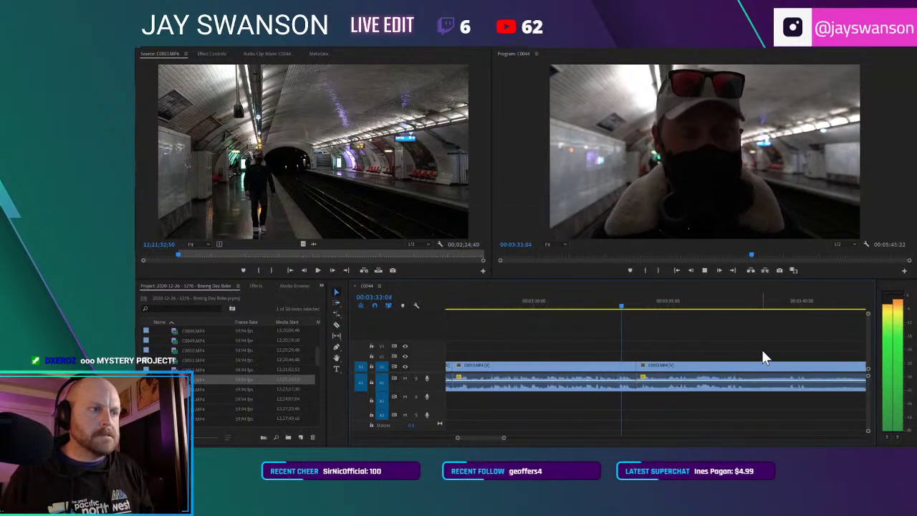
scroll(760, 355, down, 2)
key(c)
scroll(768, 364, down, 1)
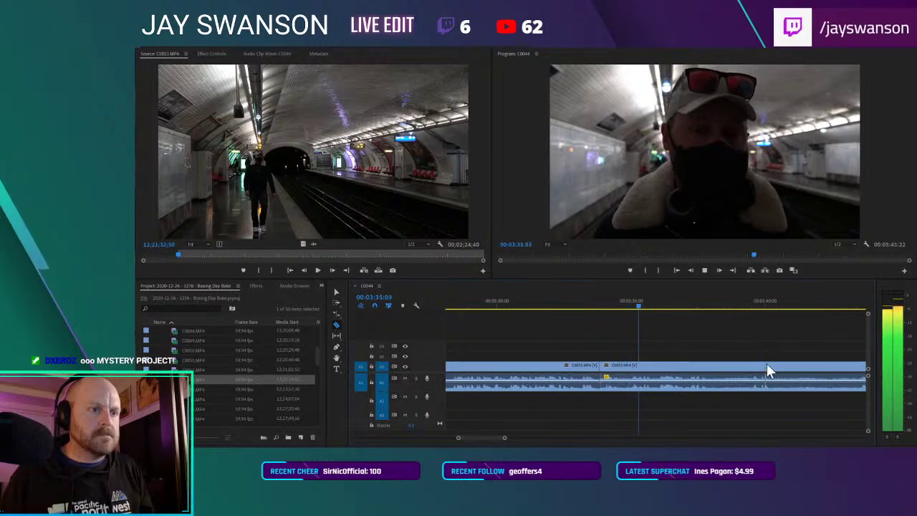
key(space)
click(748, 366)
key(a)
drag(750, 367, 718, 373)
Step: Split C0053 at about 03:42:00, slide the rest earlier to 03:39:06, and save the project
key(space)
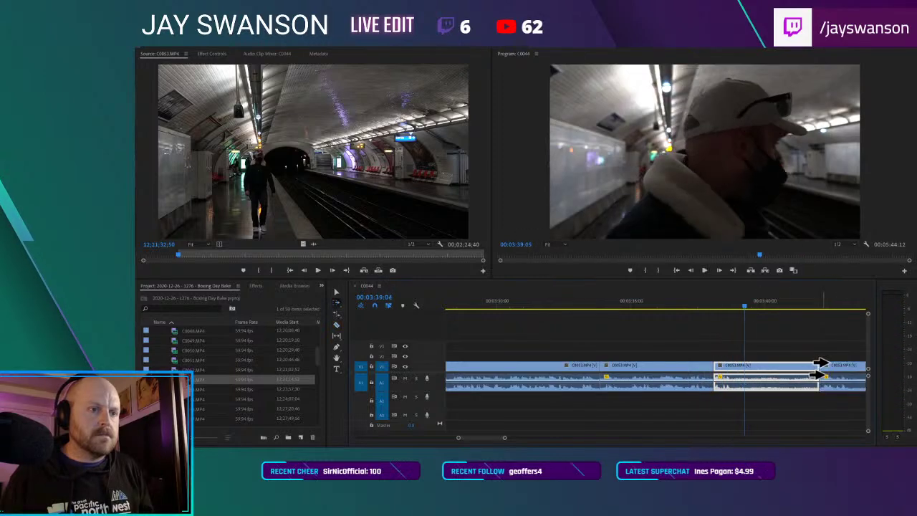
key(space)
drag(825, 365, 751, 370)
key(ctrl+s)
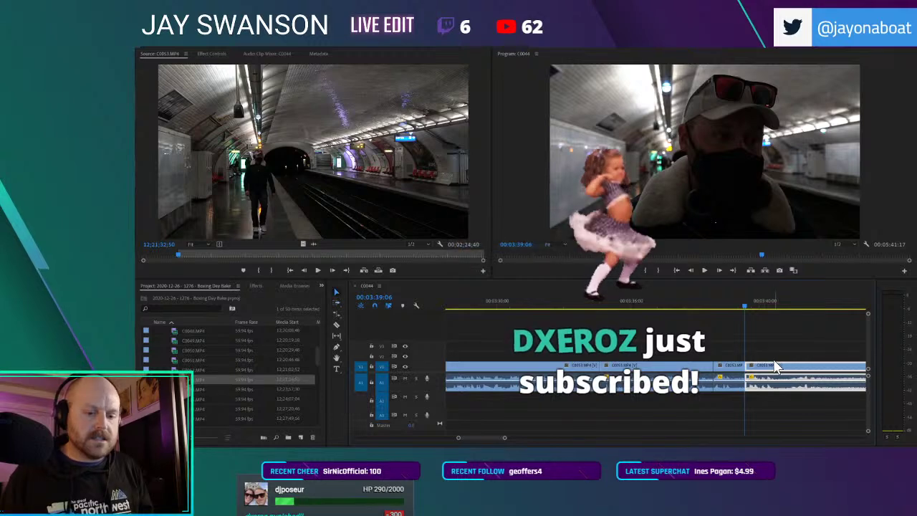
Step: Play the last C0053 piece and move the second music section on A2 earlier to start at about 03:42:00
key(space)
key(minus)
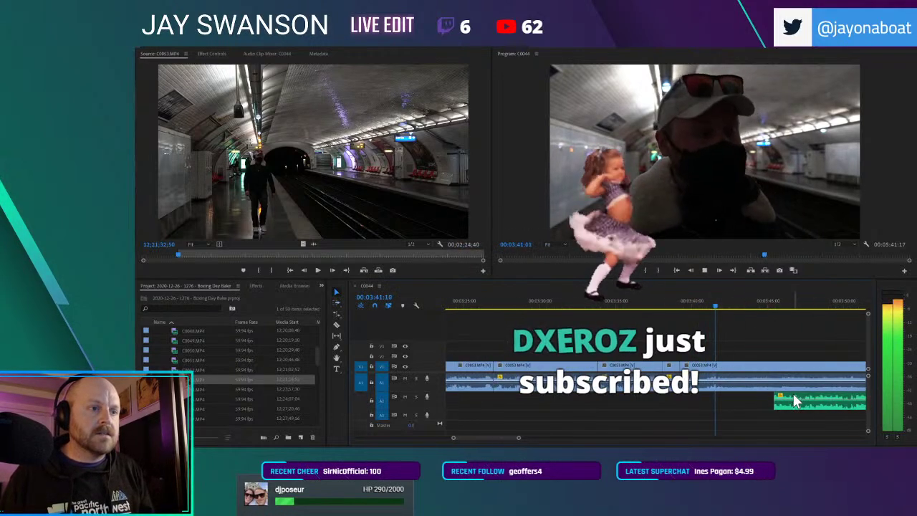
drag(790, 399, 726, 399)
key(space)
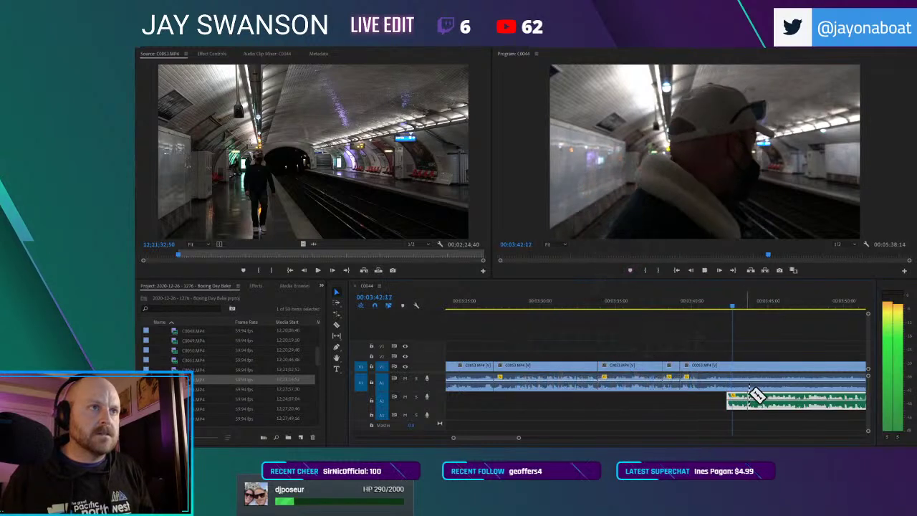
key(space)
key(c)
key(v)
Step: Trim about 20 seconds off the start of the last C0053 piece at 03:43:23 and delete the resulting gap
scroll(761, 362, down, 5)
scroll(761, 362, right, 2)
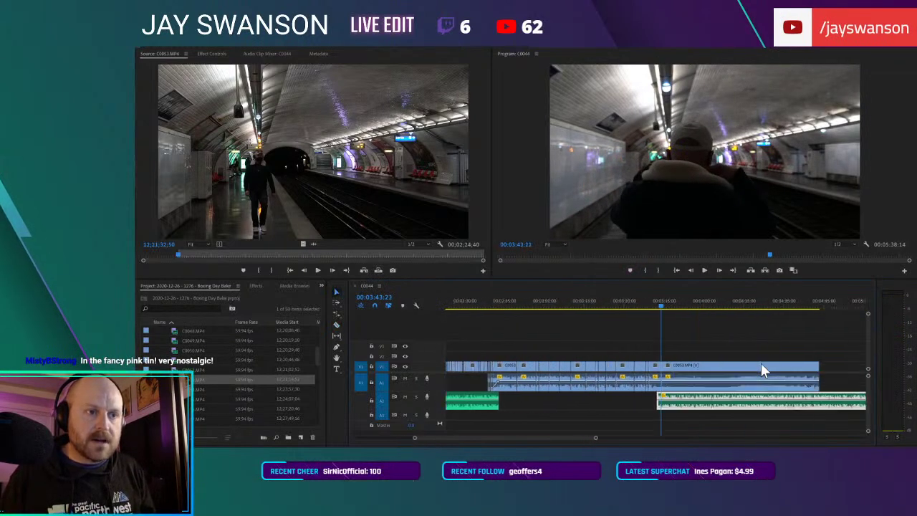
click(708, 385)
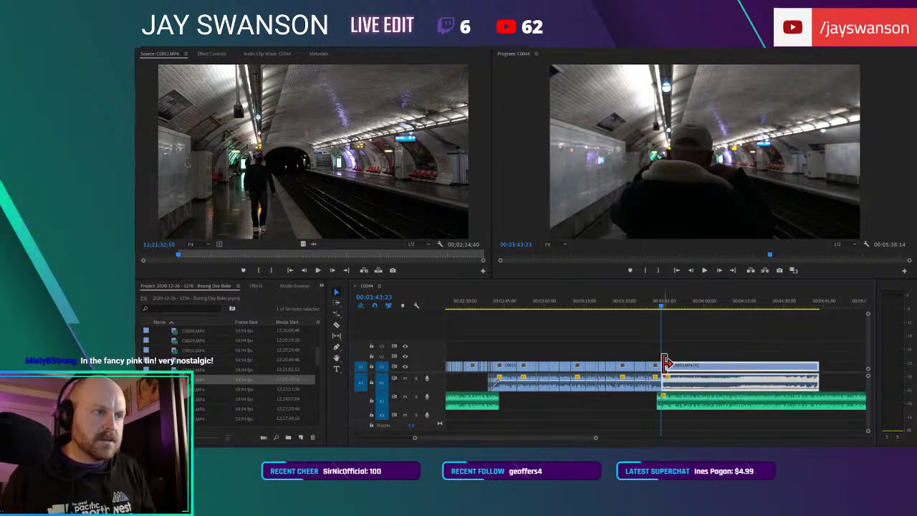
drag(664, 362, 682, 367)
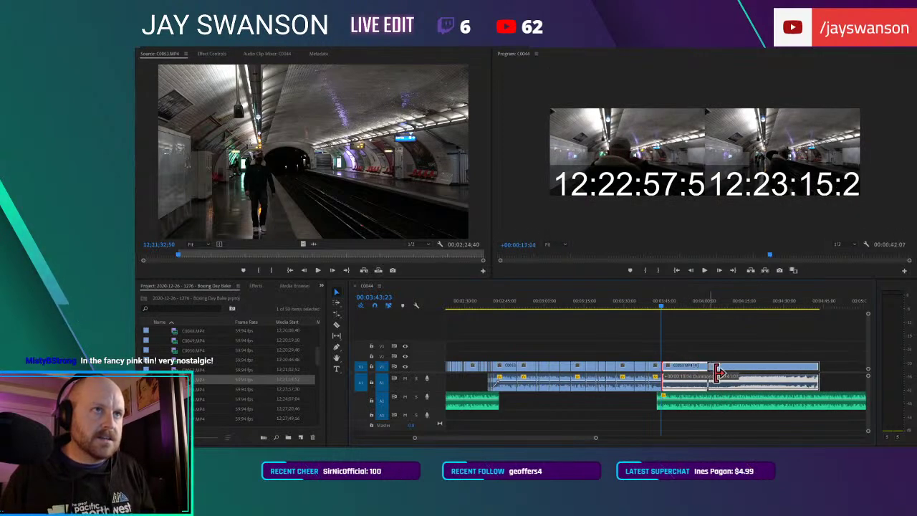
drag(716, 376, 714, 375)
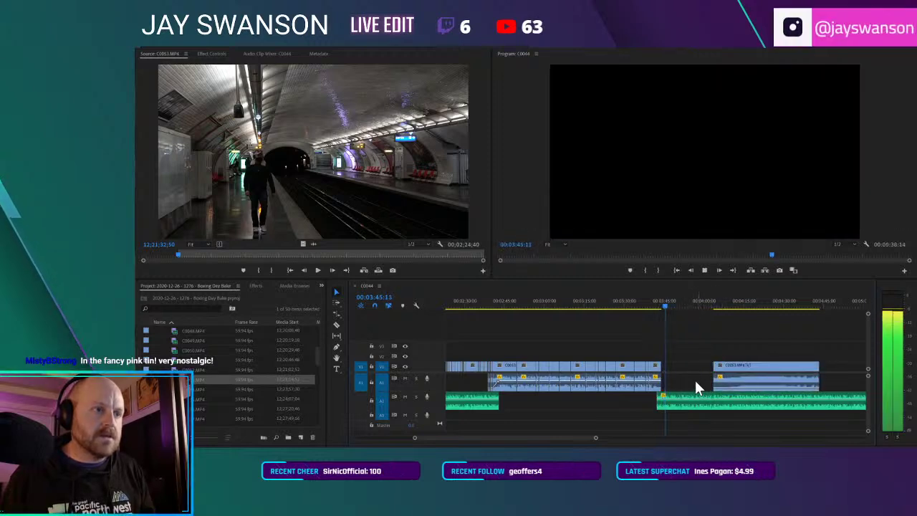
click(696, 382)
key(Delete)
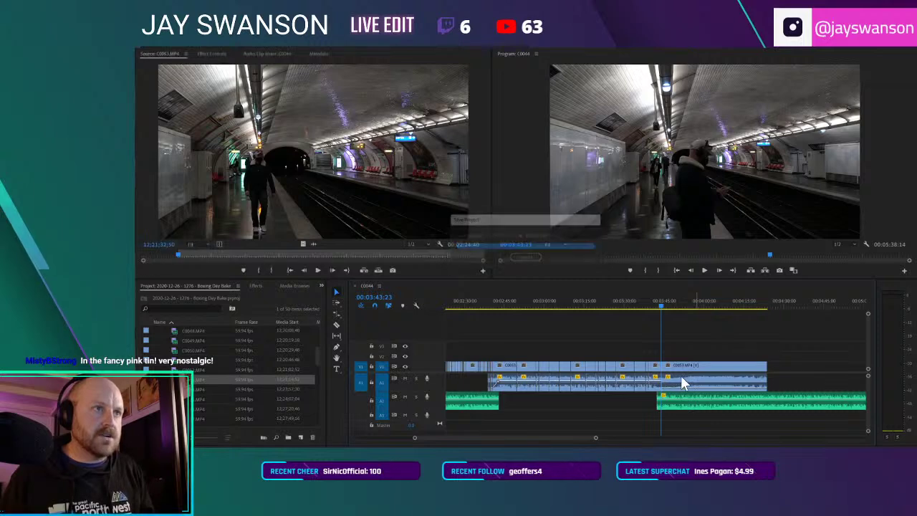
Step: Keyframe a fade-out on A1 before the 03:43:23 cut and start the A2 music at about 03:39:06
scroll(681, 376, up, 5)
key(space)
key(c)
key(space)
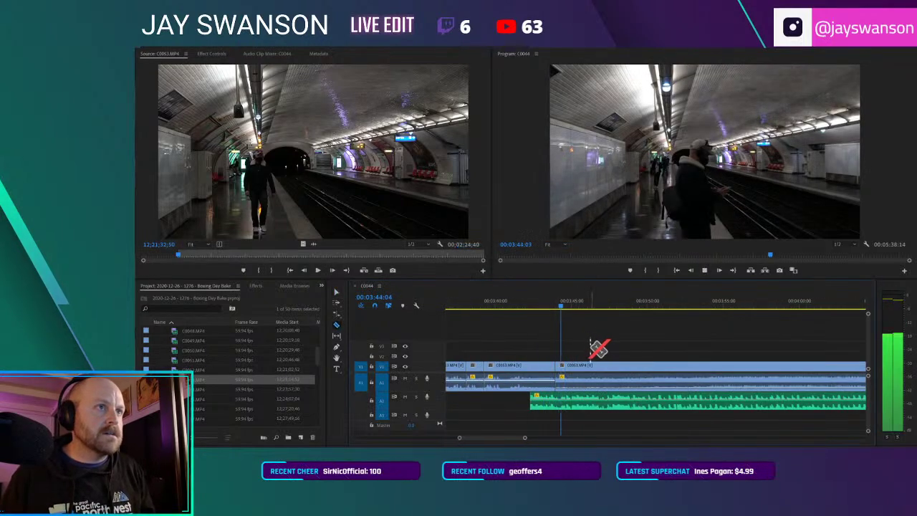
key(space)
key(p)
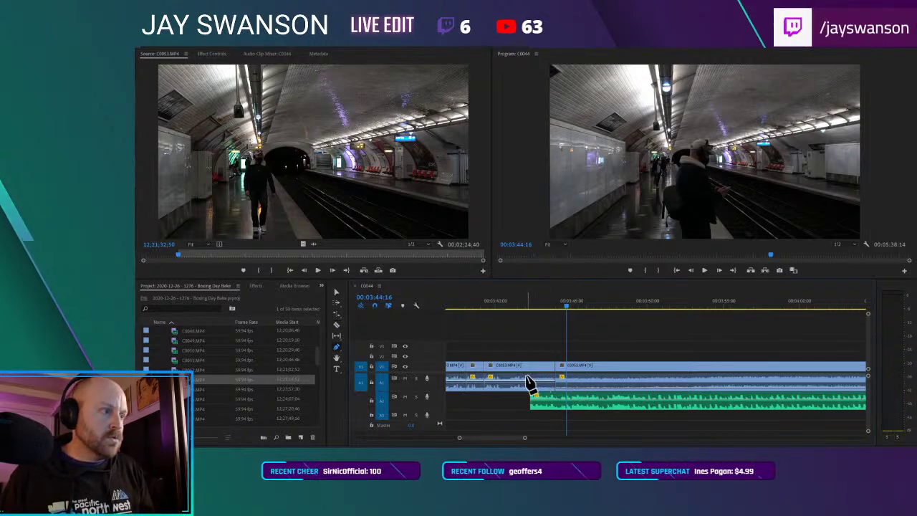
click(528, 381)
drag(553, 381, 486, 395)
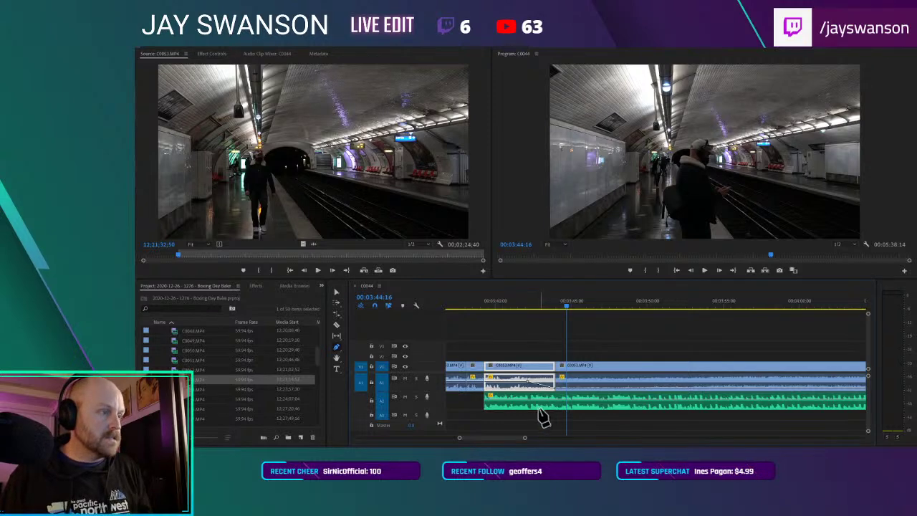
Step: Keyframe a fade-in on the A2 music from its start to about 03:42:12 and save the project
click(535, 399)
drag(490, 399, 491, 407)
key(ctrl+s)
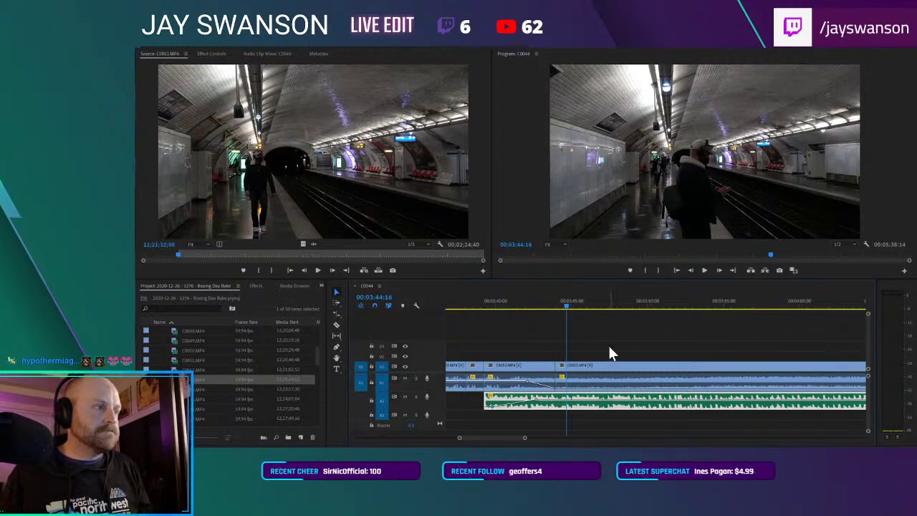
Step: Replay the music crossfade, split the C0053 piece at about 03:43:07, and adjust the short remainder before the wide platform shot
click(537, 305)
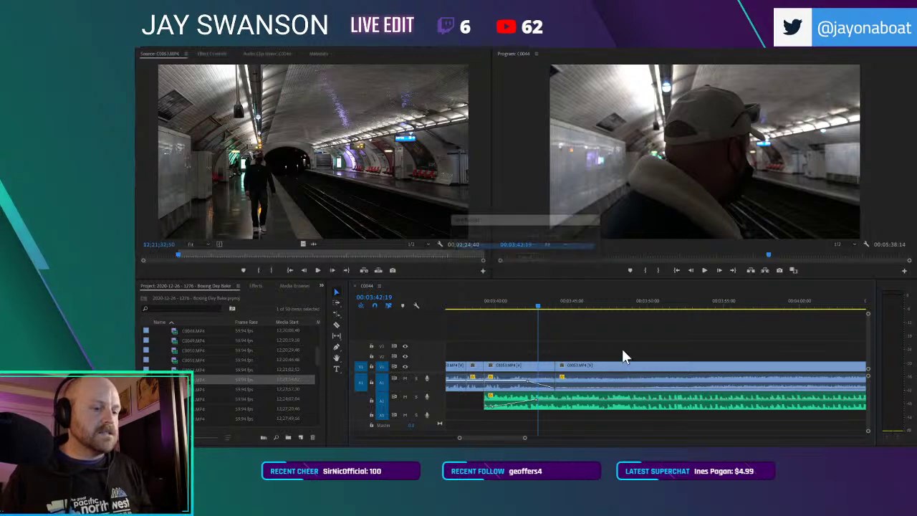
scroll(571, 321, down, 3)
key(space)
scroll(565, 347, up, 2)
key(c)
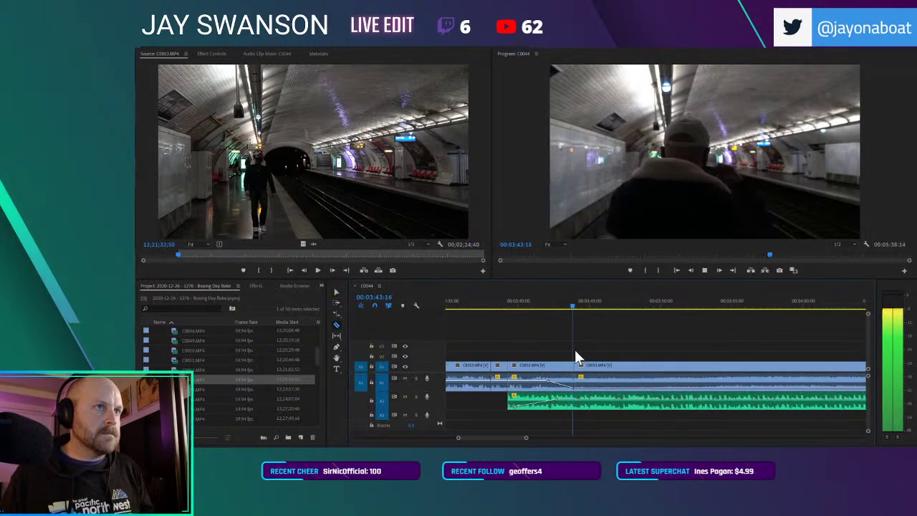
click(520, 305)
scroll(567, 364, up, 1)
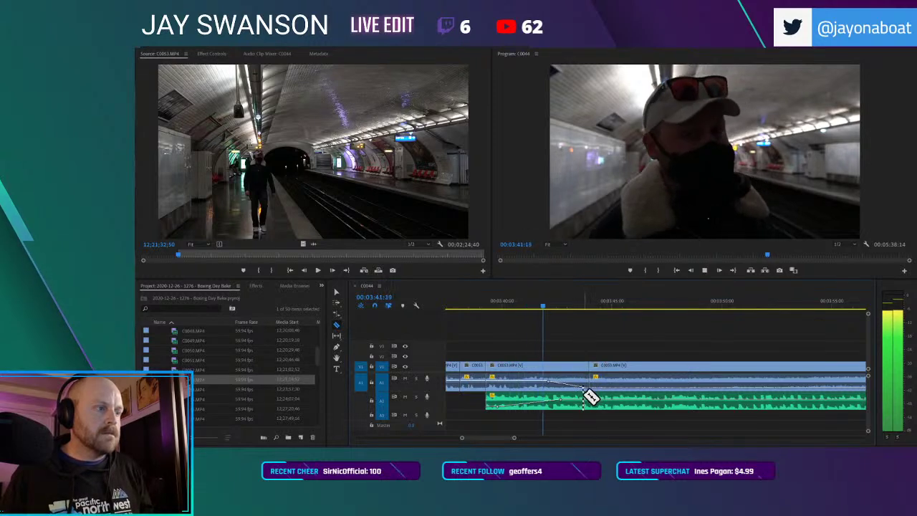
key(space)
click(575, 377)
key(v)
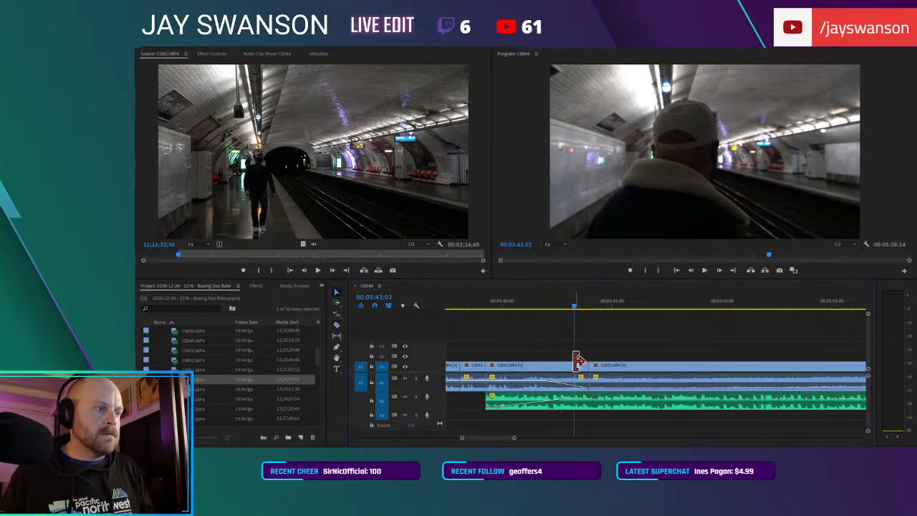
drag(581, 363, 628, 366)
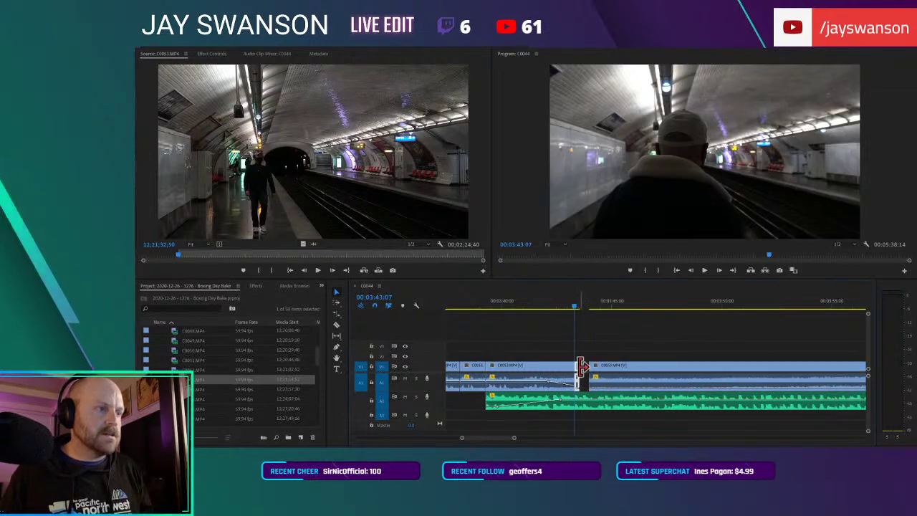
key(space)
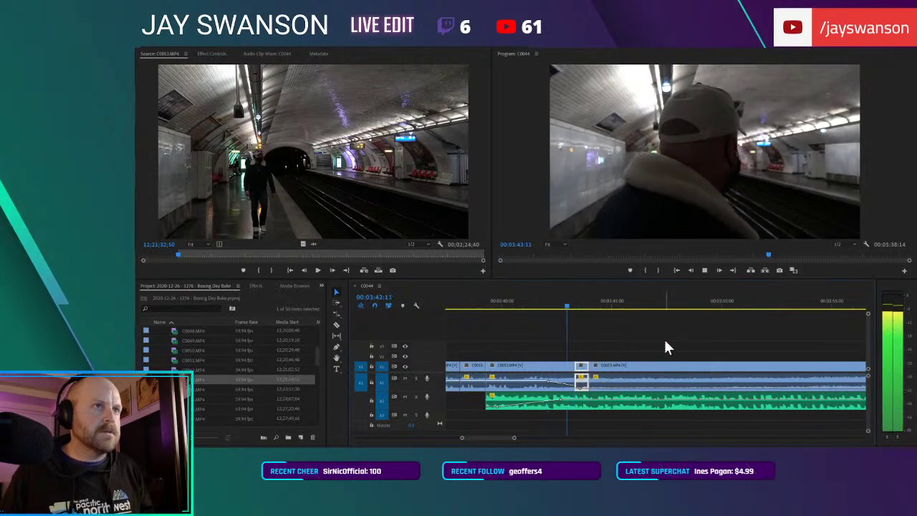
Step: Split the short C0053 piece before the wide platform shot at about 03:43:15 and tighten the start of its second part
click(563, 315)
click(563, 302)
key(space)
key(c)
key(space)
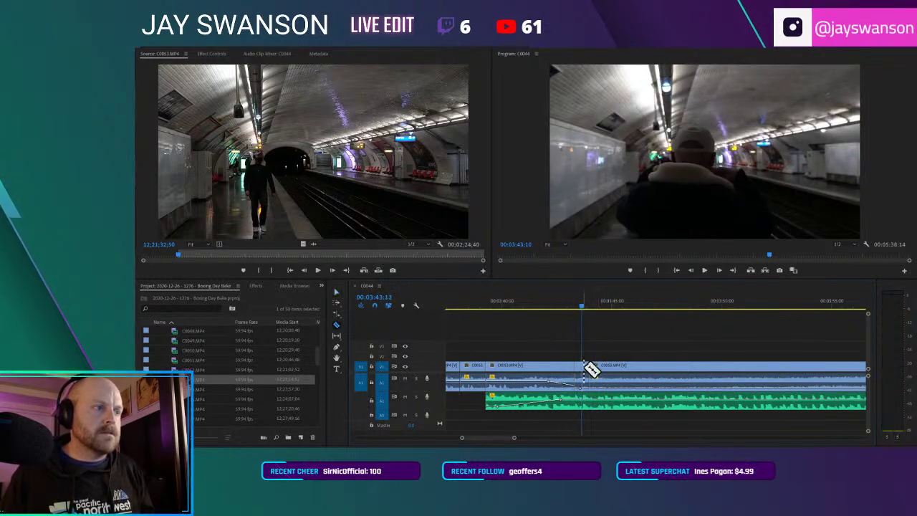
scroll(579, 375, up, 4)
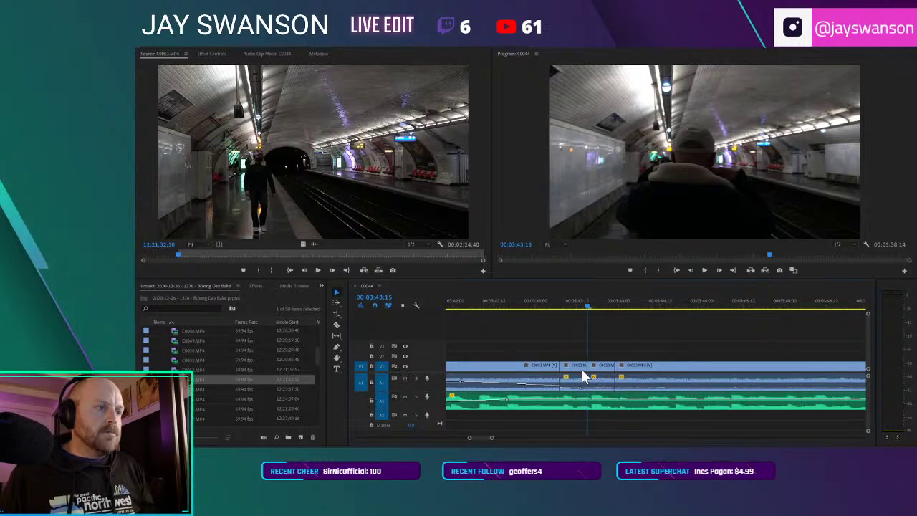
mouse_move(591, 369)
mouse_down()
mouse_move(598, 377)
mouse_move(647, 369)
mouse_move(589, 369)
mouse_up()
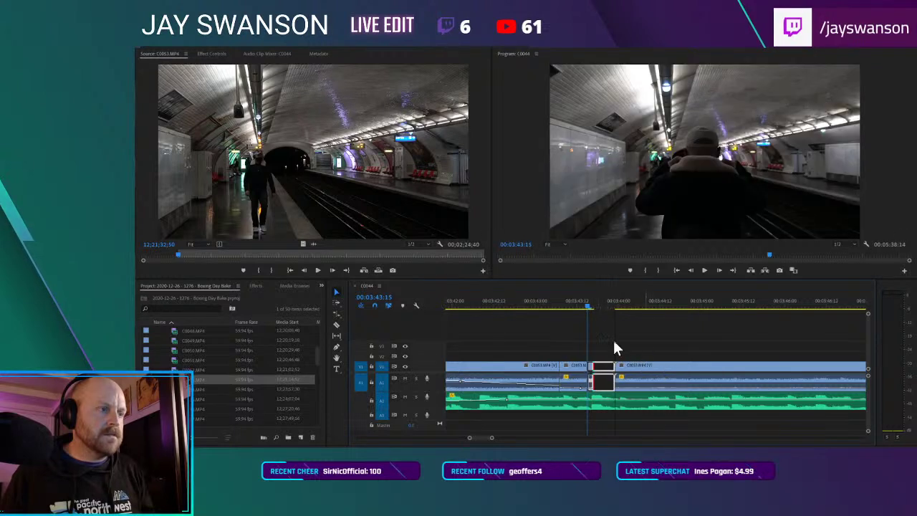
Step: Replay the tightened cuts, split the last C0053 piece at about 03:44:14, and trim the start of the remainder
click(537, 301)
key(space)
scroll(617, 333, down, 3)
scroll(658, 363, down, 2)
key(space)
key(c)
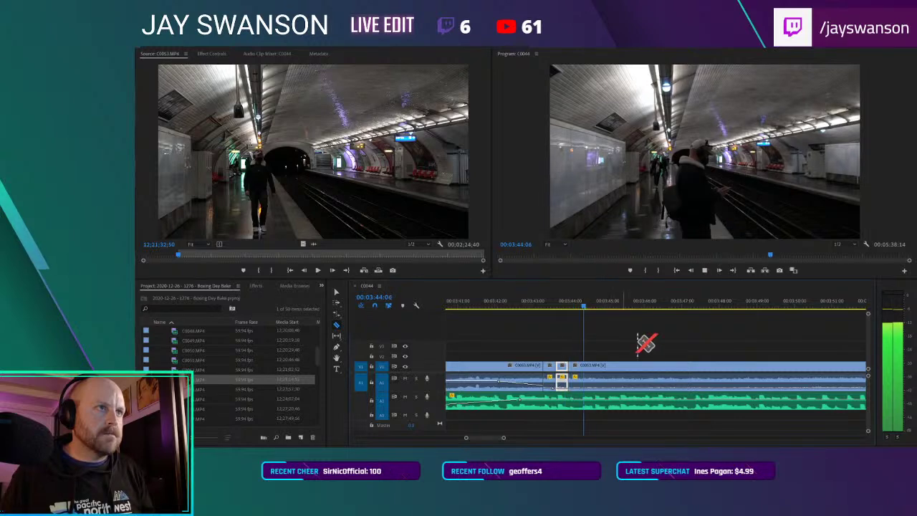
key(v)
key(minus)
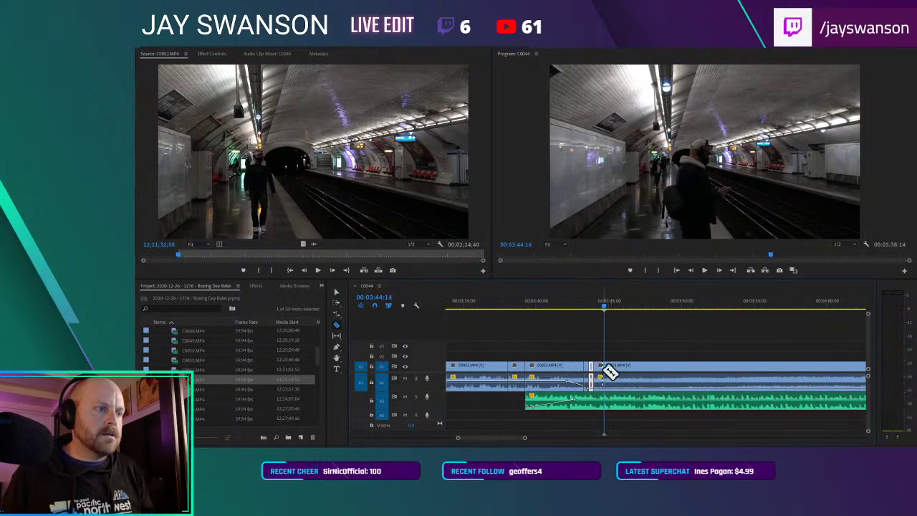
drag(610, 364, 771, 361)
key(space)
key(space)
Step: Make a jump cut in the last C0053 piece at about 03:45:00, delete the resulting gap, and save the project
click(596, 305)
key(c)
key(equal)
key(space)
key(space)
click(610, 367)
key(v)
drag(618, 368, 707, 376)
click(686, 374)
key(Delete)
key(ctrl+s)
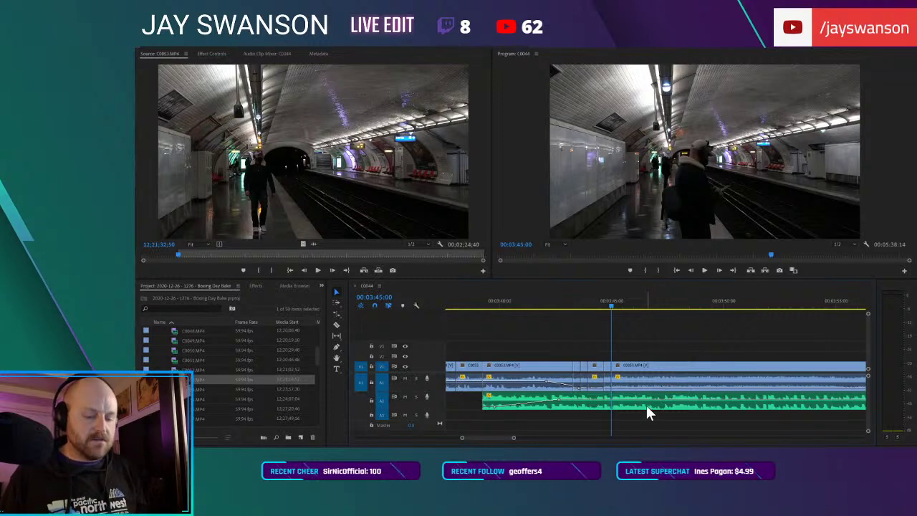
Step: Split C0053 at about 03:45:08, trim the start of the remainder, close the gap, and save the project
click(586, 306)
key(=)
key(space)
key(space)
key(c)
click(614, 368)
key(v)
drag(620, 365, 835, 374)
click(806, 374)
key(Delete)
key(ctrl+s)
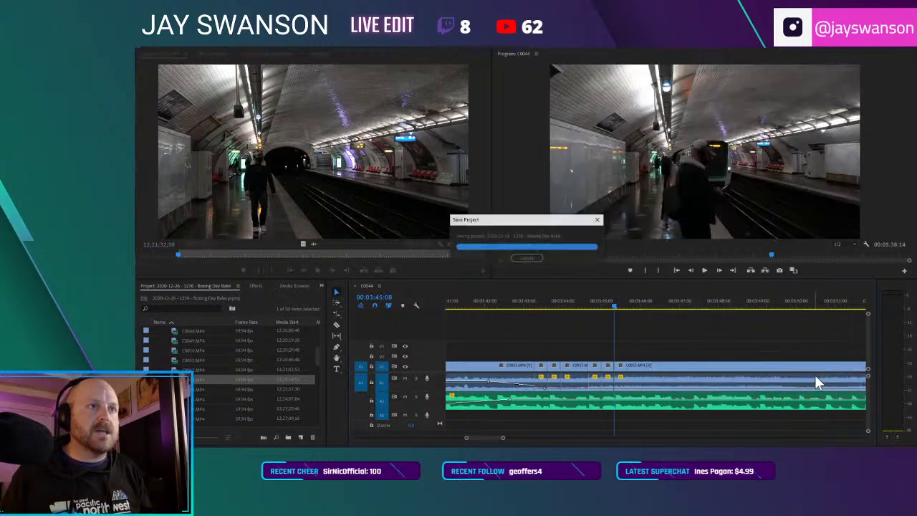
Step: Replay the last jump cuts and make another one in C0053 at about 03:46:00, trimming the start of the remainder
key(c)
key(space)
click(590, 296)
key(space)
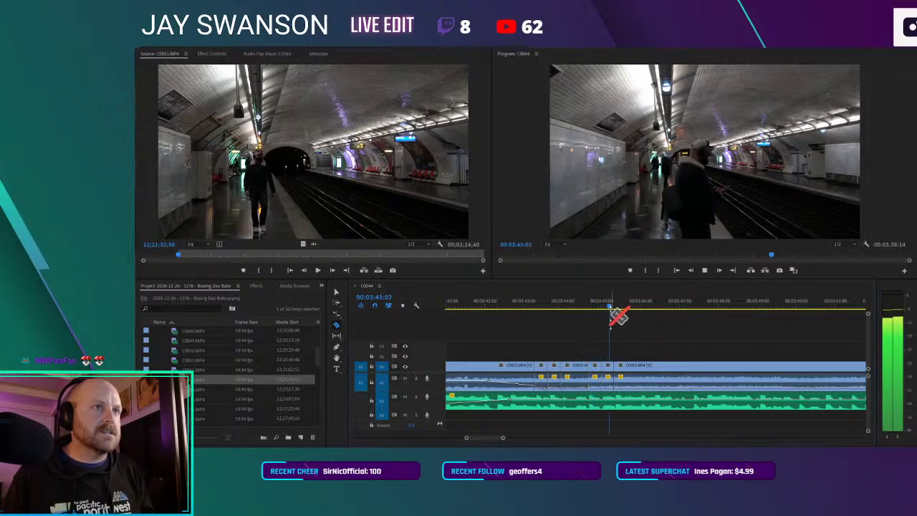
key(space)
drag(643, 366, 752, 366)
key(space)
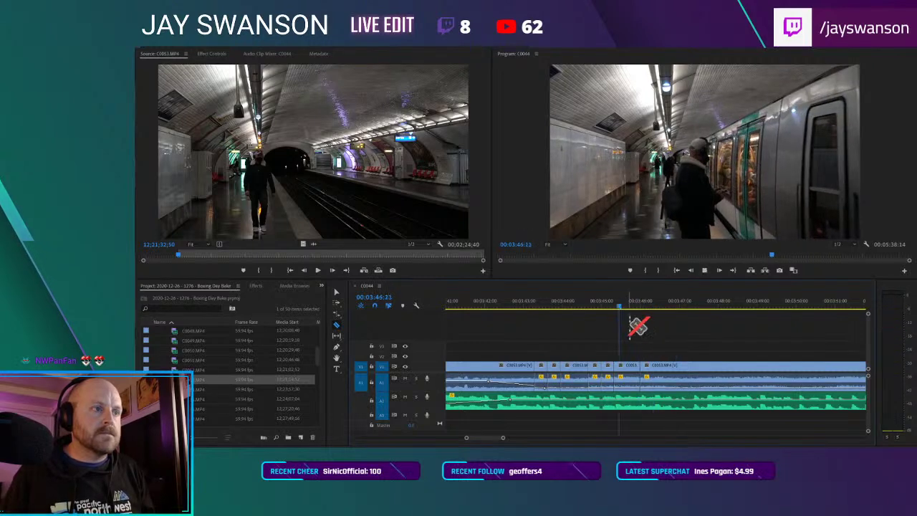
Step: Split C0053 at about 03:46:08 as the train arrives, trim the remainder's start, and delete the gap
key(space)
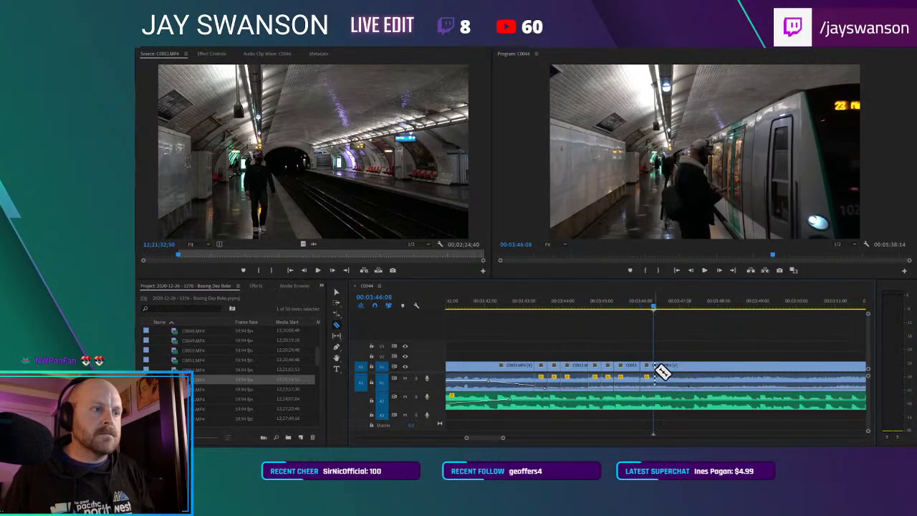
drag(663, 364, 738, 373)
click(706, 374)
key(Delete)
key(space)
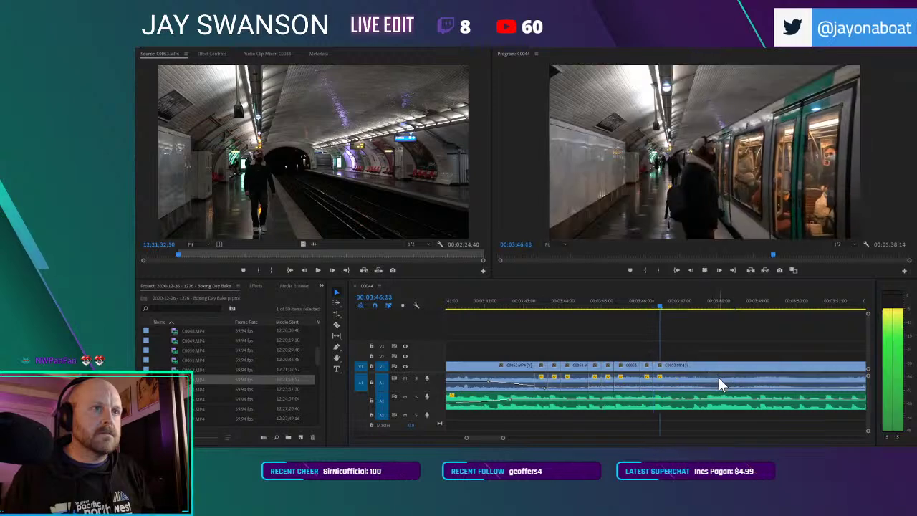
Step: Split C0053 at about 03:46:23, trim nearly 3 seconds off the start of the remainder, and ripple delete the gap
key(space)
drag(679, 367, 806, 379)
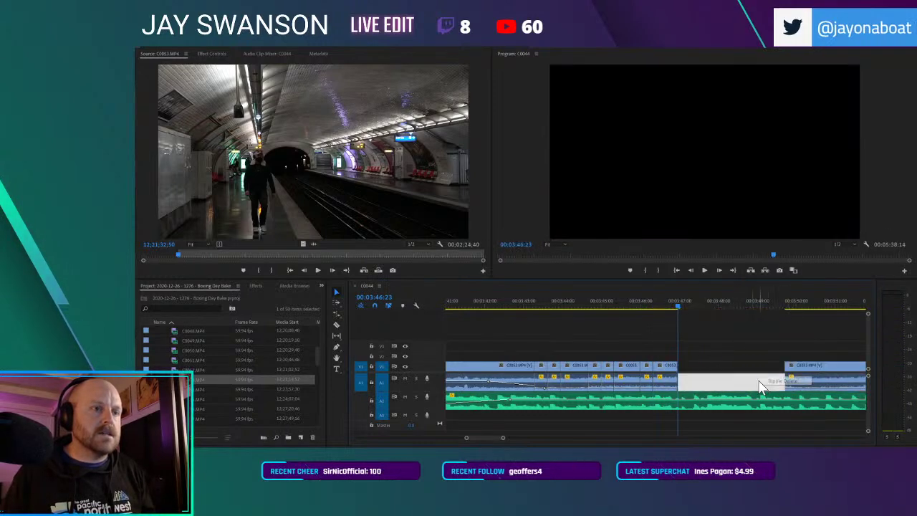
click(762, 385)
key(Delete)
Step: Make one more jump cut in C0053 after 03:47:00 and delete everything of the clip beyond 03:48:01
drag(686, 364, 716, 377)
key(space)
key(space)
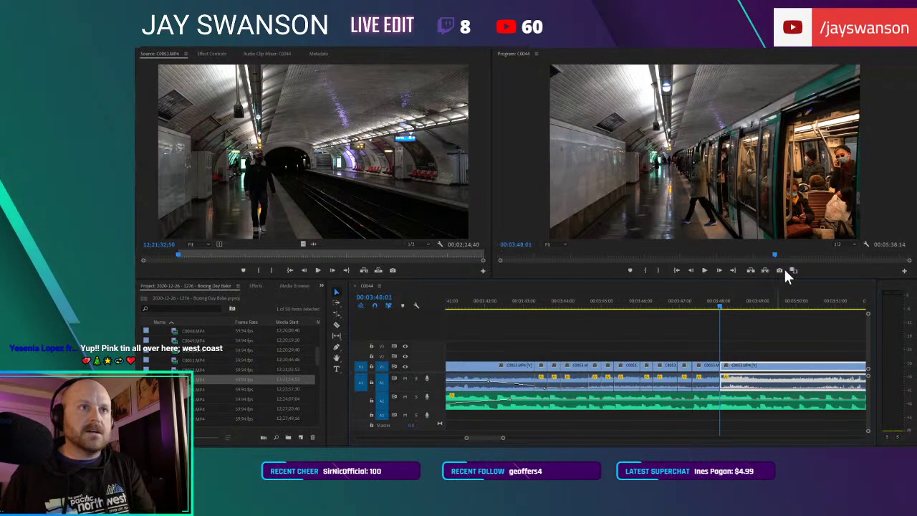
key(Delete)
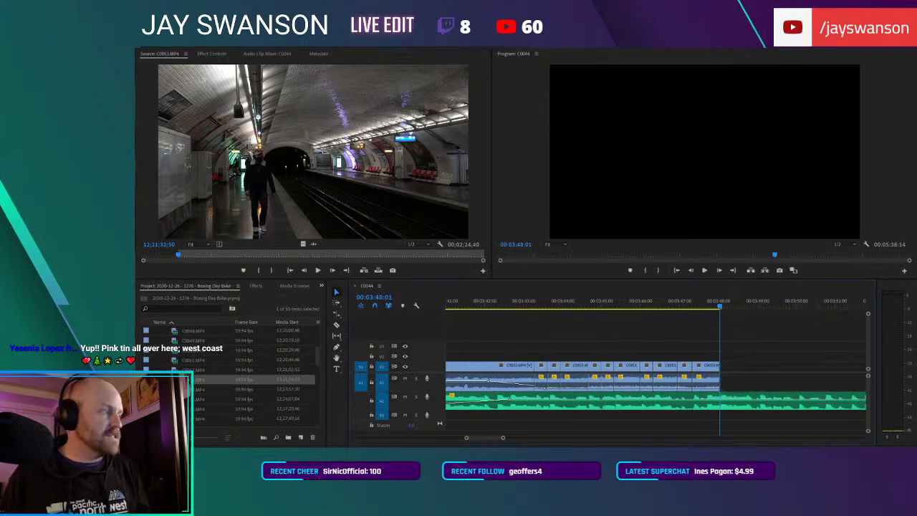
Step: Preview C0054 in the source monitor and place only its video on V1 at 03:48:01
double_click(176, 390)
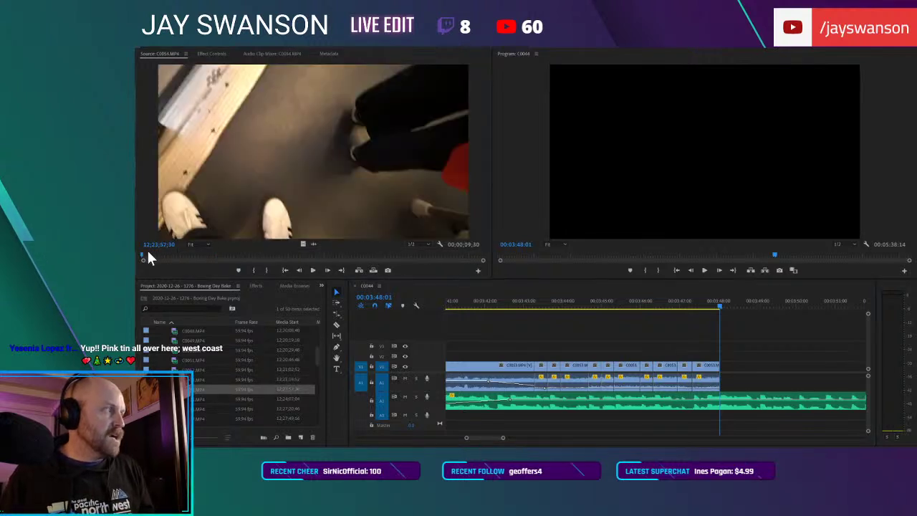
key(space)
drag(304, 243, 722, 366)
Step: Split C0054 at about 03:50:01, trim the start of the remainder, and ripple delete the gap
key(space)
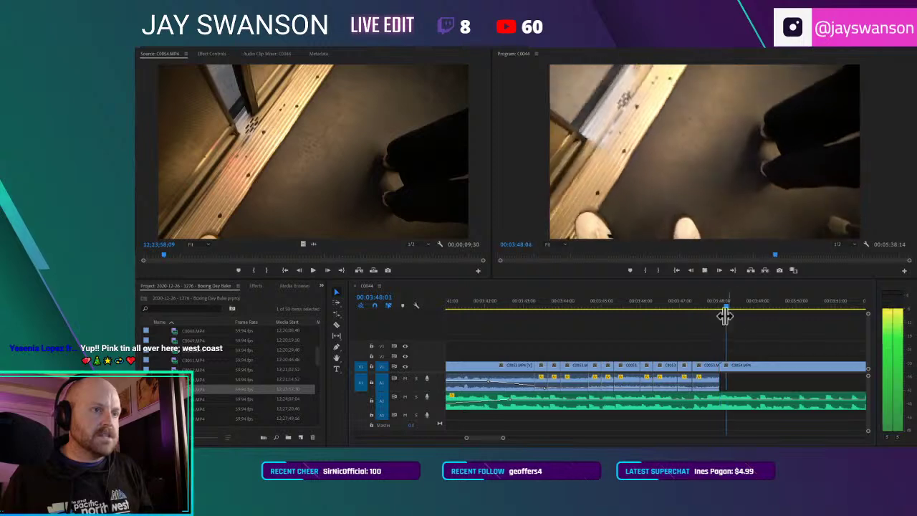
key(c)
scroll(740, 329, down, 1)
key(space)
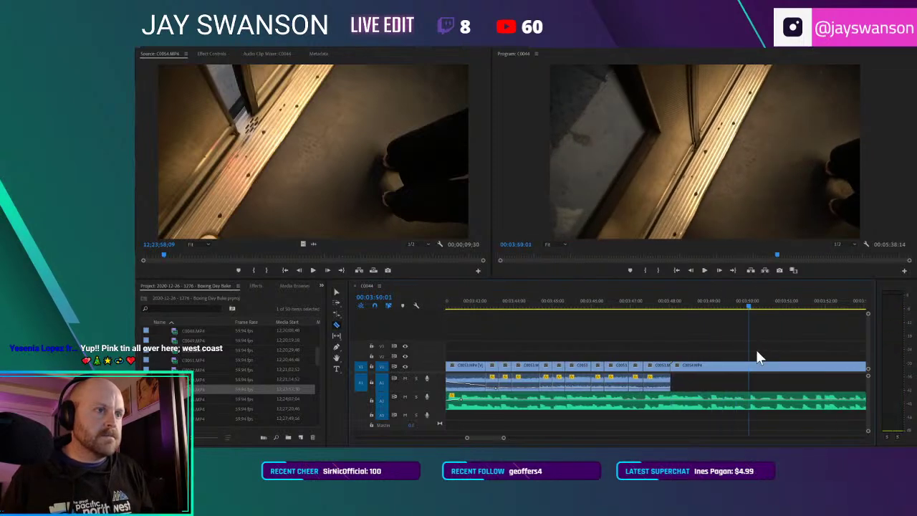
drag(751, 364, 840, 363)
right_click(822, 364)
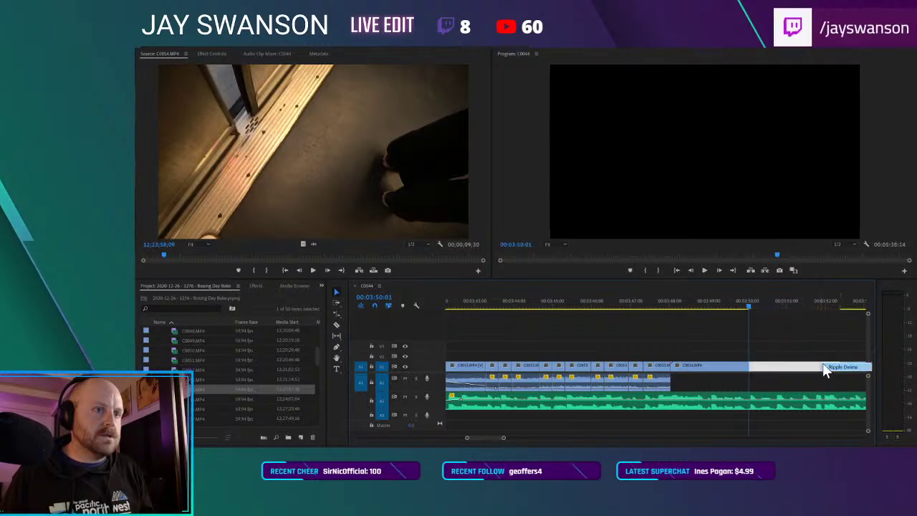
click(824, 364)
Step: Split C0054 again at about 03:50:18 and trim the start of its last piece
key(space)
key(space)
key(c)
click(778, 366)
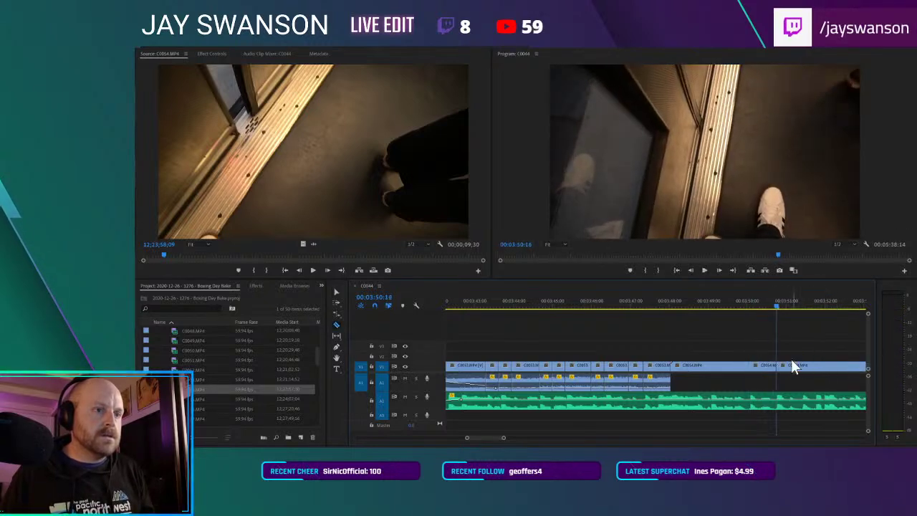
key(minus)
key(v)
drag(695, 364, 714, 367)
Step: Replay the C0054 cuts and shorten the end of the last C0054 piece to 03:51:17
click(674, 297)
key(space)
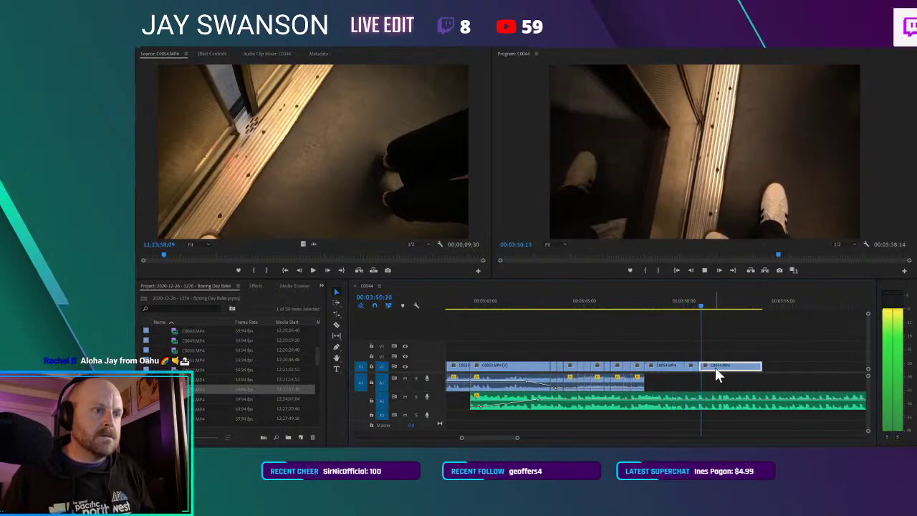
click(682, 297)
key(space)
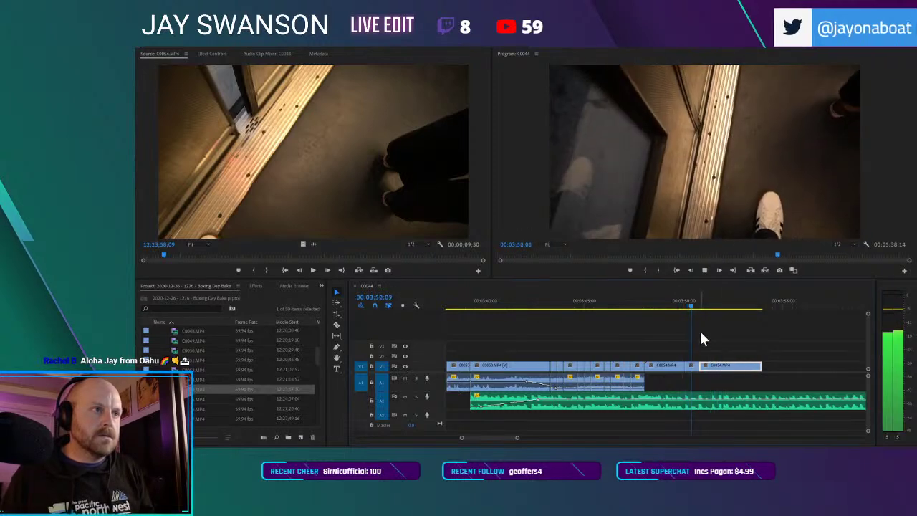
drag(760, 366, 717, 368)
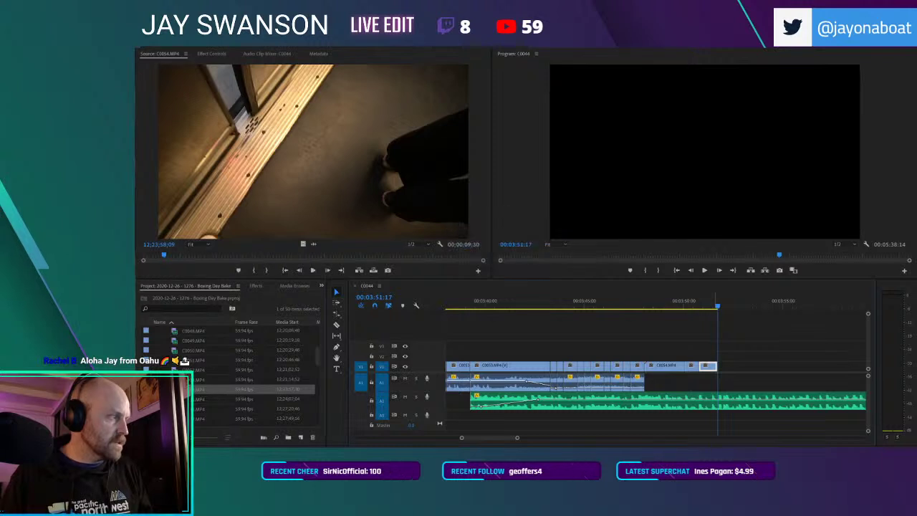
Step: Mark a range in the C0055 train ride clip, place only its video on V1 at 03:51:17, and save the project
double_click(176, 399)
mouse_move(143, 265)
mouse_down()
mouse_move(488, 250)
mouse_move(478, 252)
mouse_up()
click(266, 271)
click(258, 272)
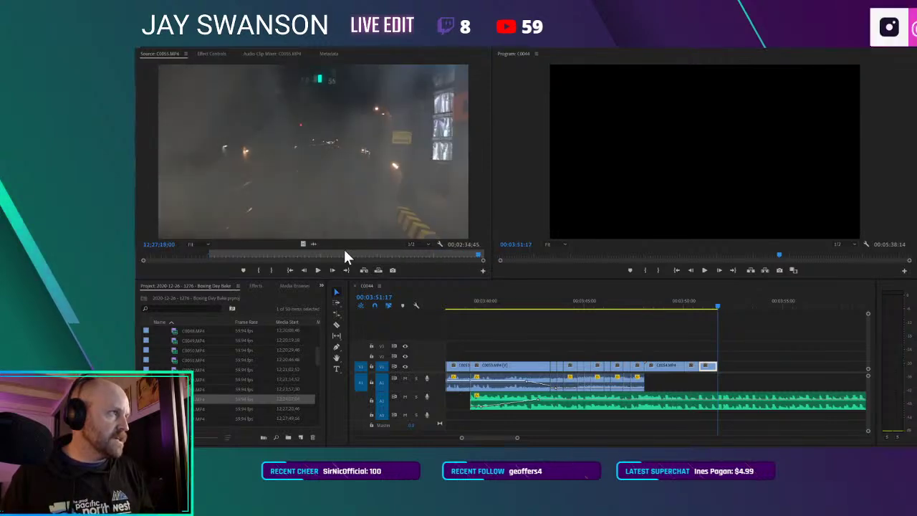
drag(299, 244, 720, 367)
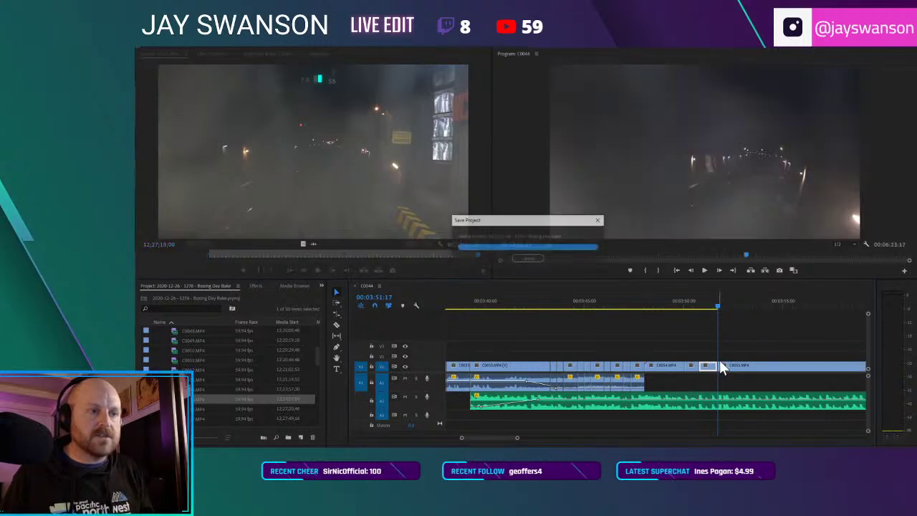
scroll(738, 382, up, 3)
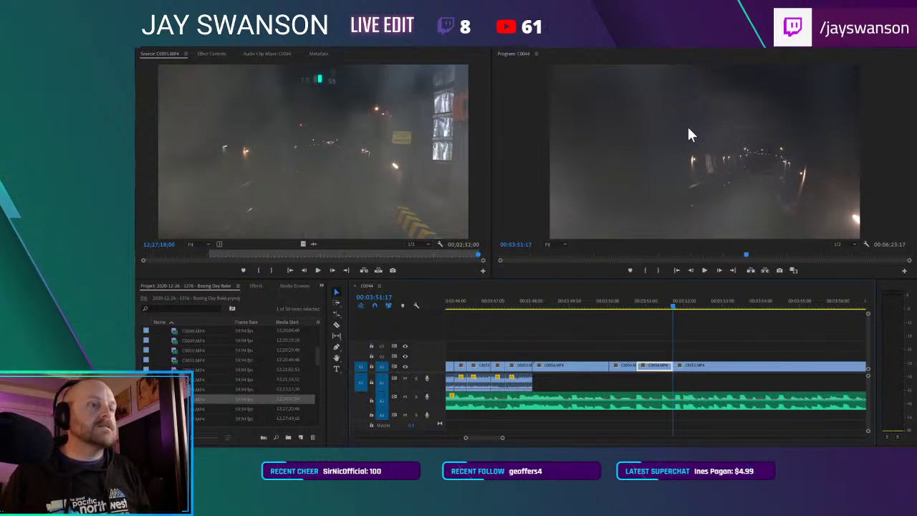
click(665, 326)
key(ctrl+s)
Step: Play the transition into C0055, split the clip at about 03:51:22, and trim a few frames off the remainder's start
click(663, 298)
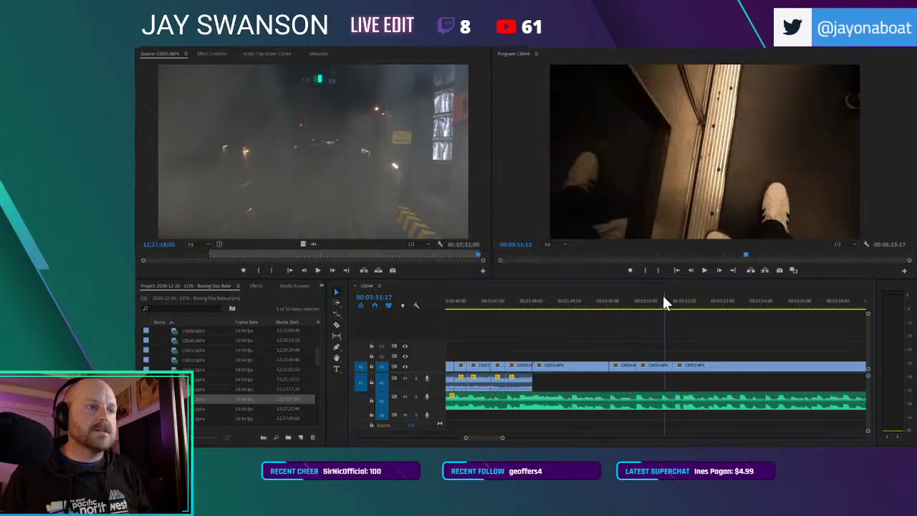
key(space)
scroll(720, 378, down, 2)
key(c)
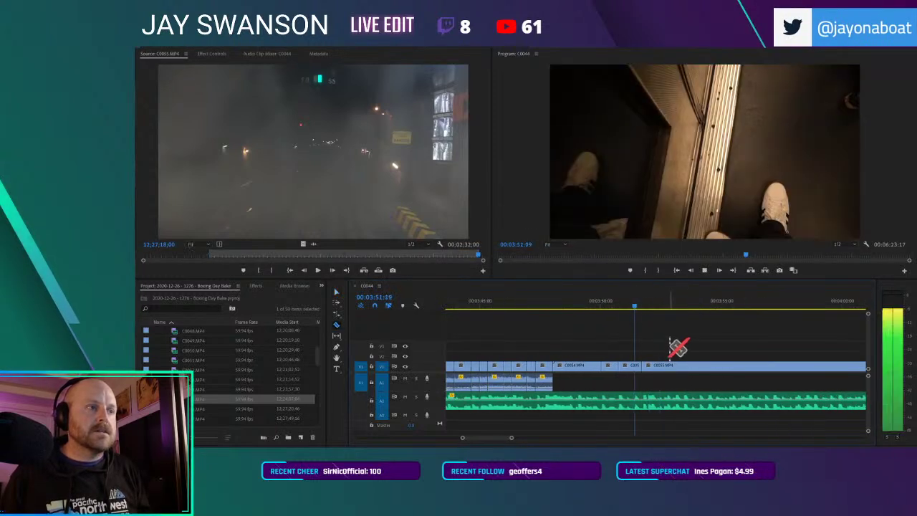
key(space)
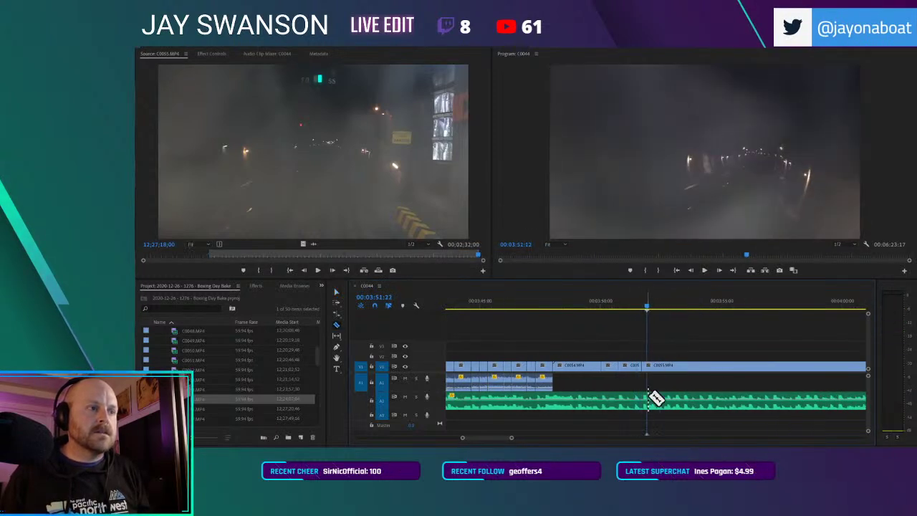
scroll(647, 387, up, 2)
click(649, 370)
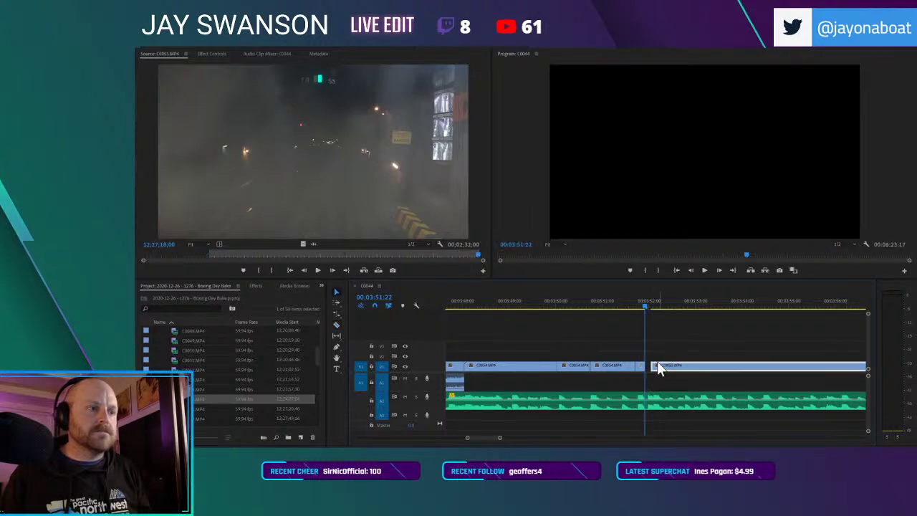
Step: Replay the start of C0055 against the music, split it at about 03:52:01, and trim the start of the remainder
click(631, 305)
key(space)
key(space)
click(637, 305)
key(space)
key(space)
click(630, 308)
key(space)
key(space)
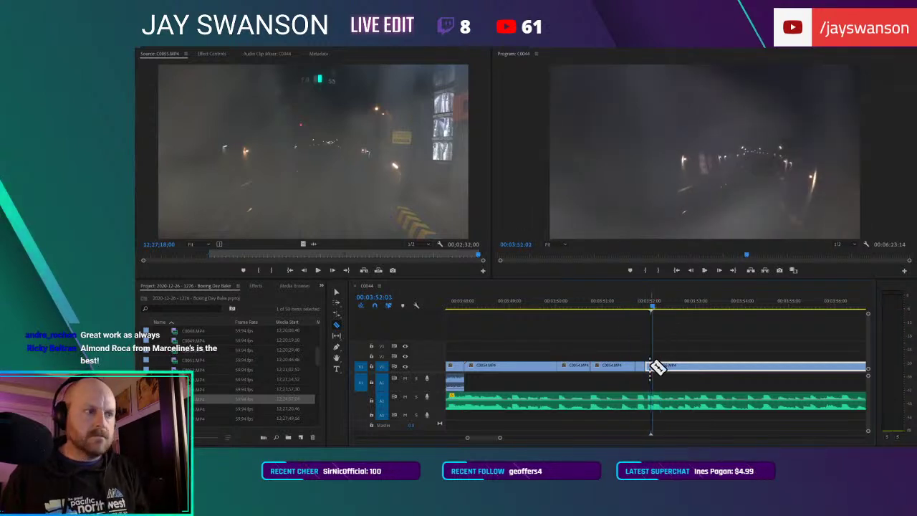
mouse_move(685, 366)
mouse_down()
mouse_move(692, 371)
mouse_move(675, 370)
mouse_up()
Step: Replay the first C0055 cuts and split the clip again at about 03:52:18
key(space)
scroll(681, 345, down, 2)
scroll(692, 366, down, 1)
key(space)
key(c)
click(618, 305)
key(space)
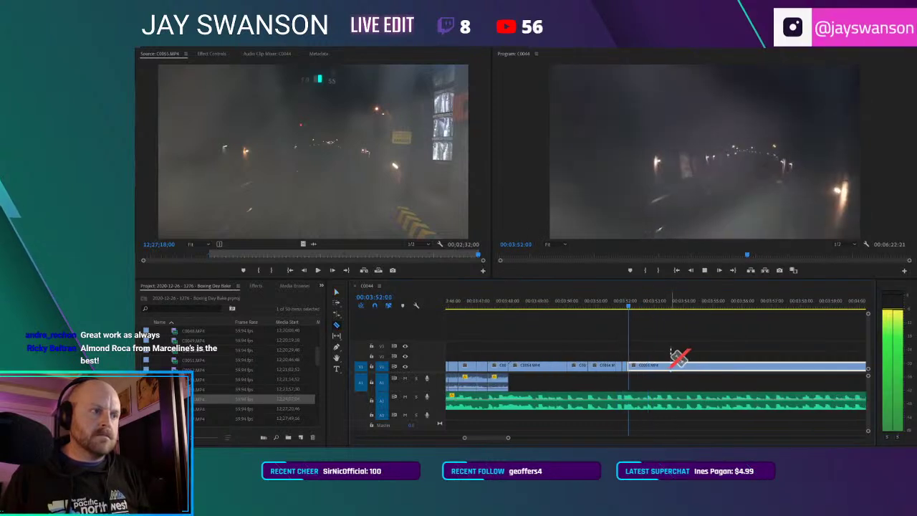
key(space)
click(648, 366)
Step: Play on through C0055, go to the train's station arrival near the clip's end, and split it at about 06:16:09
scroll(646, 415, down, 3)
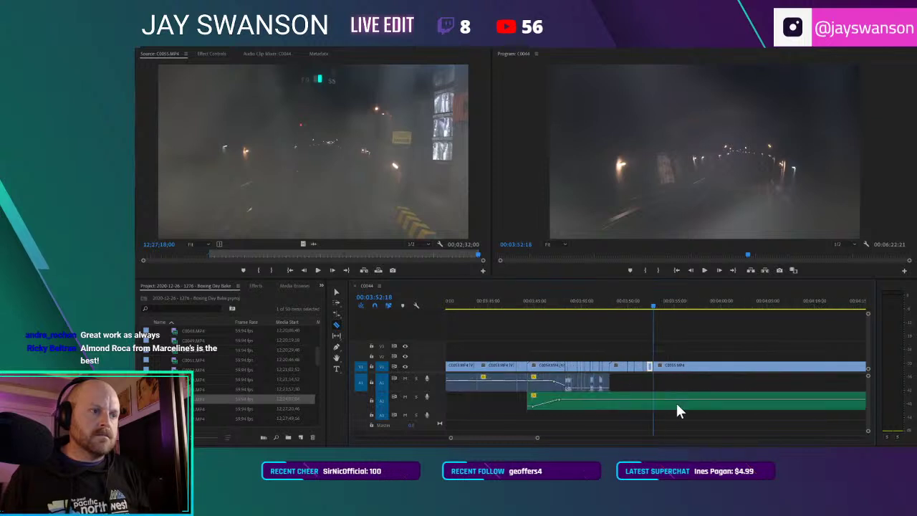
key(space)
key(b)
scroll(736, 394, down, 2)
scroll(747, 391, down, 1)
key(space)
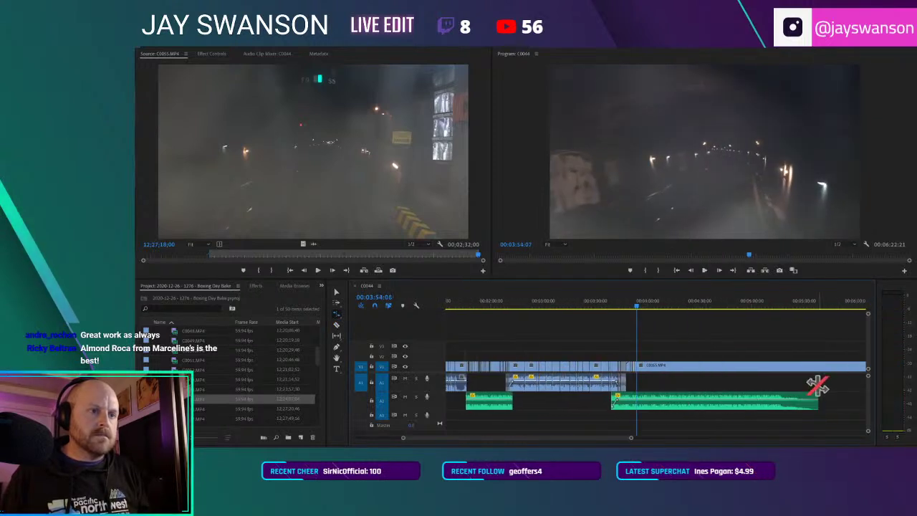
key(minus)
key(minus)
scroll(816, 384, down, 2)
drag(685, 304, 697, 310)
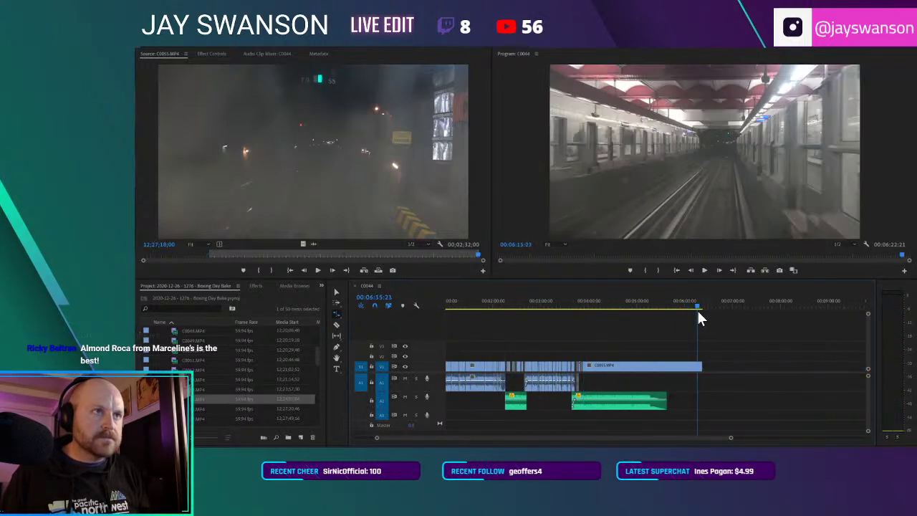
key(c)
click(699, 365)
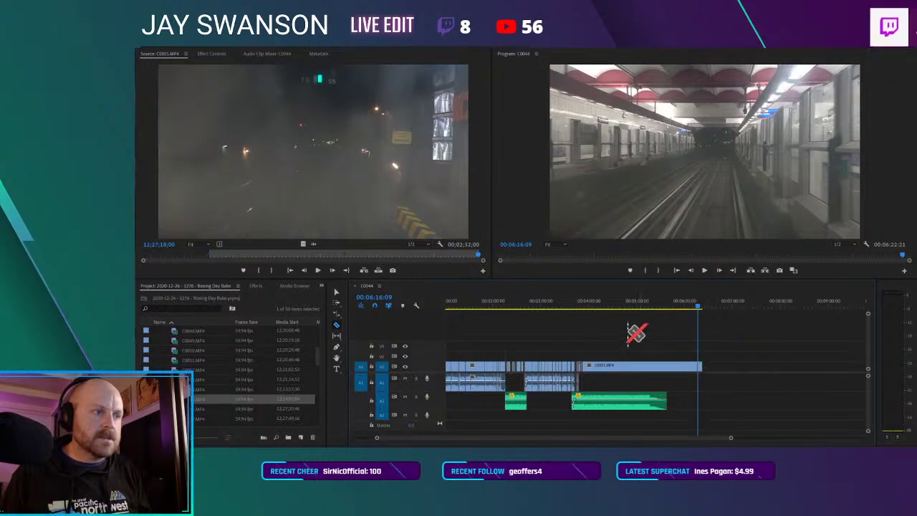
Step: Replay the C0055 cuts and rate-stretch the long tunnel section to end at about 03:58:01, speeding it up to 2672.09%
click(581, 306)
scroll(658, 364, up, 2)
scroll(709, 372, up, 5)
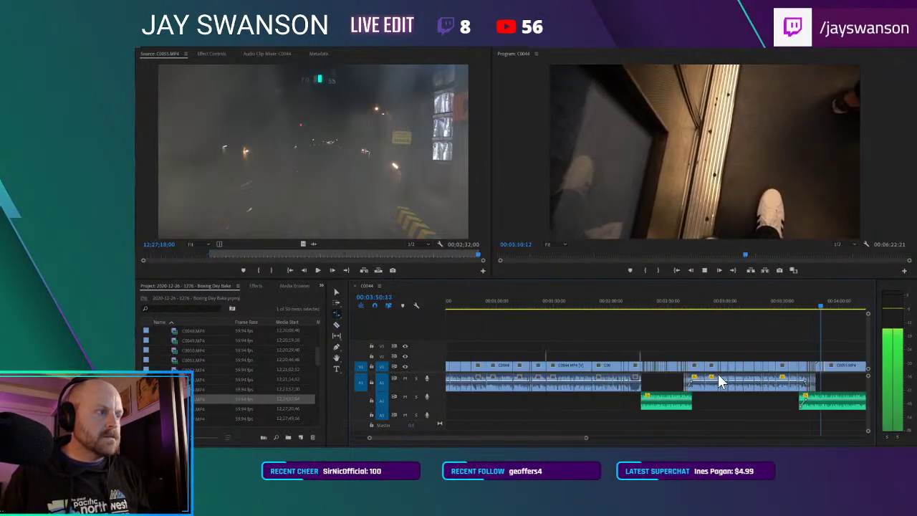
scroll(770, 381, down, 3)
scroll(769, 368, down, 5)
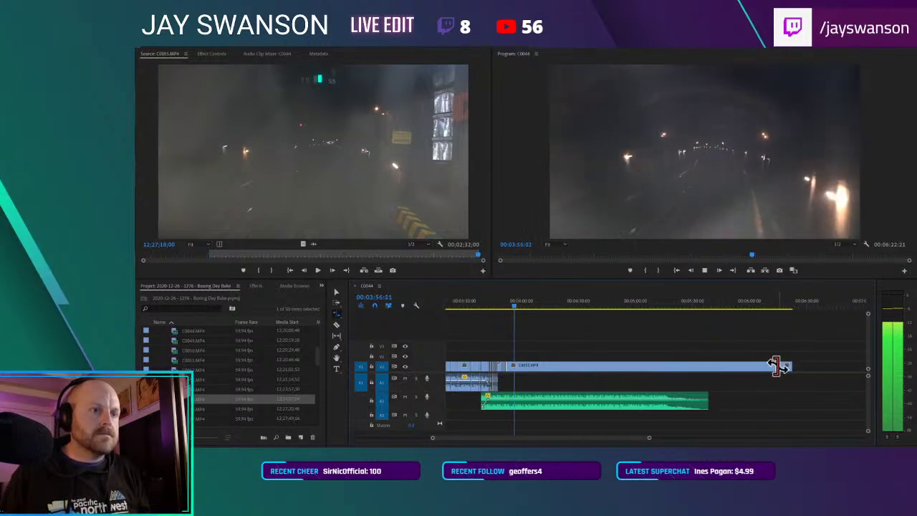
drag(780, 365, 515, 372)
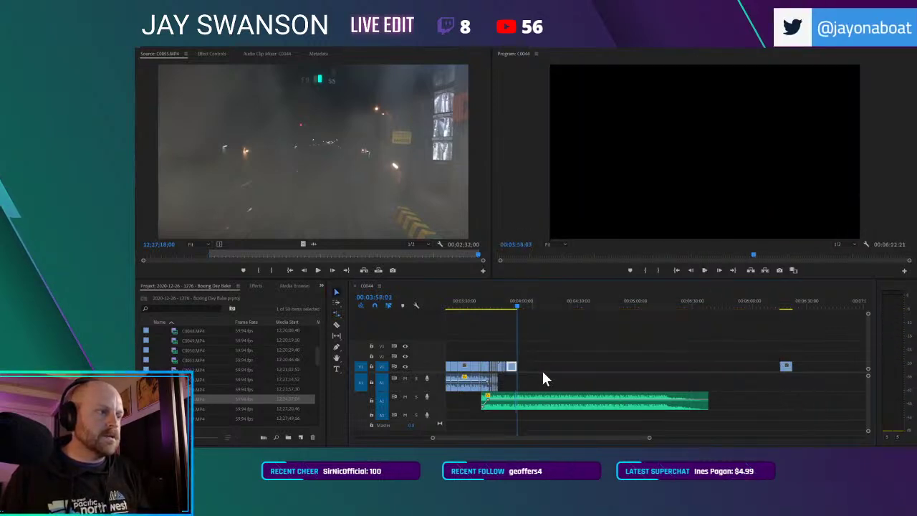
Step: Close the gap before C0055's station arrival, play it, and trim its end at about 04:00:03
right_click(586, 364)
click(594, 368)
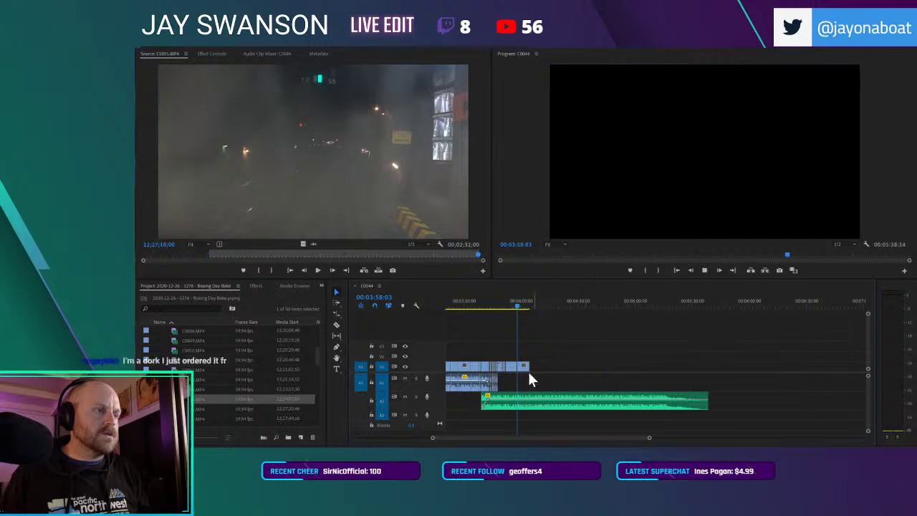
key(space)
key(=)
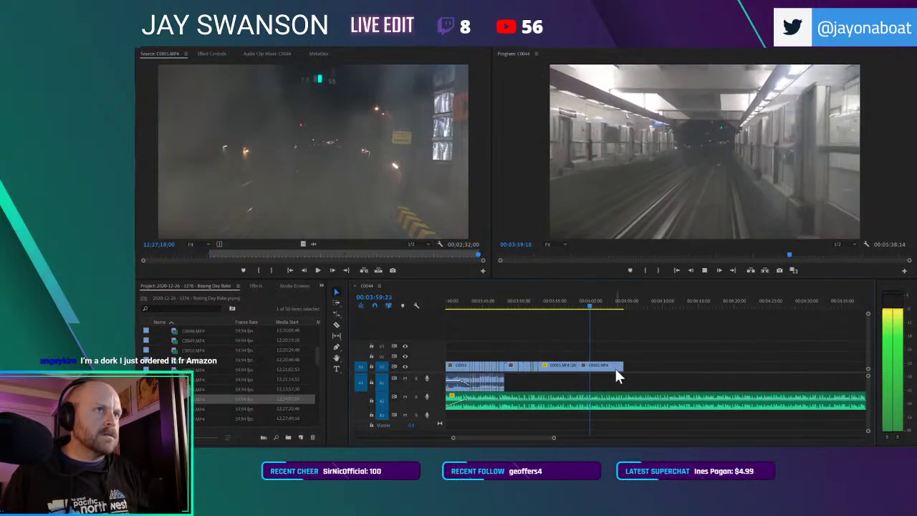
drag(623, 365, 591, 365)
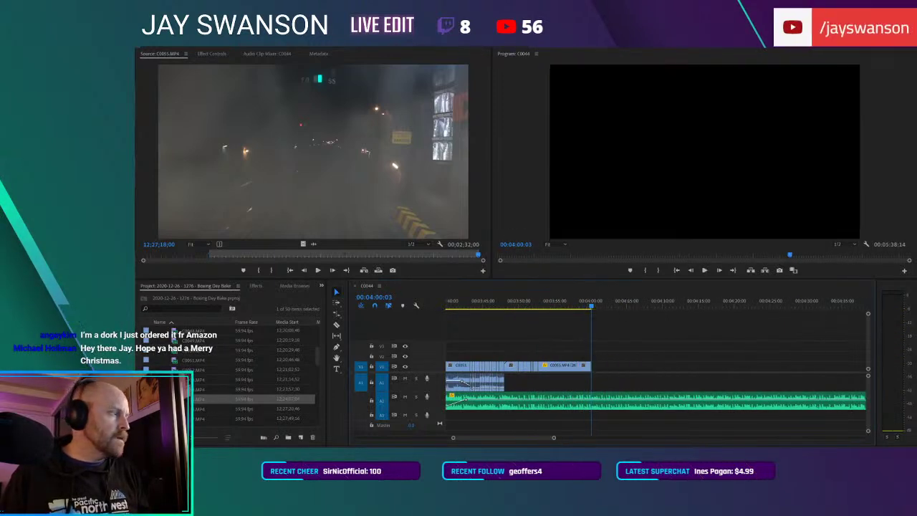
Step: Check source clip C0056, load C0057, and set an In point in its street shot
double_click(279, 408)
click(144, 257)
scroll(177, 387, down, 1)
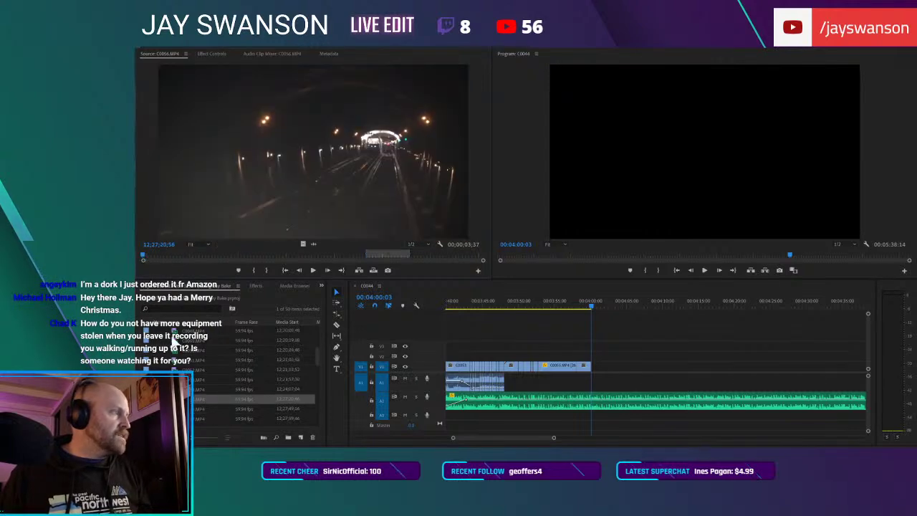
click(185, 399)
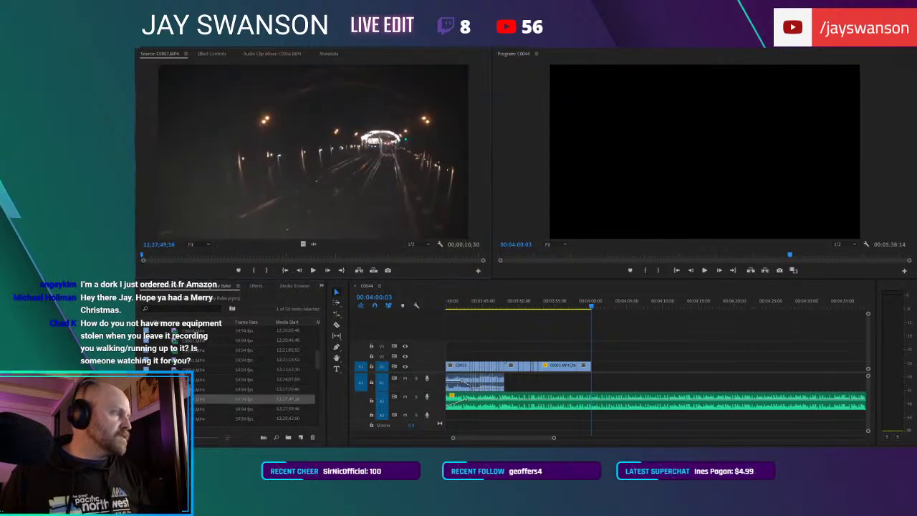
drag(145, 254, 247, 273)
key(space)
click(260, 270)
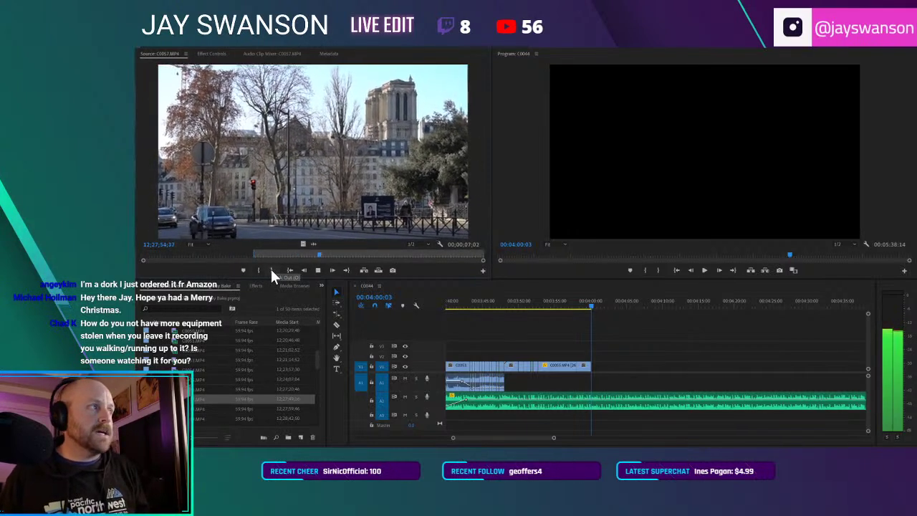
Step: Set C0057's Out point at 12;27;55;57, place only its video at 04:00:03 after the station arrival, and save
key(space)
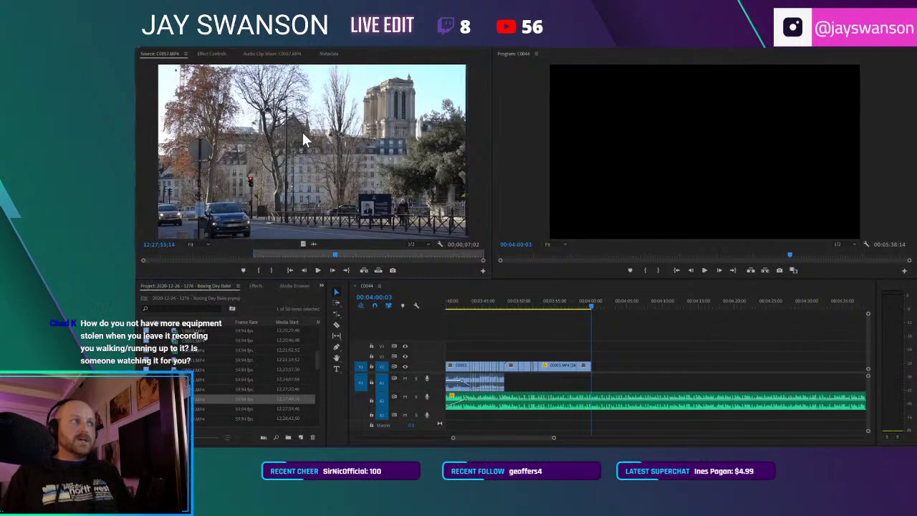
key(space)
key(space)
click(272, 272)
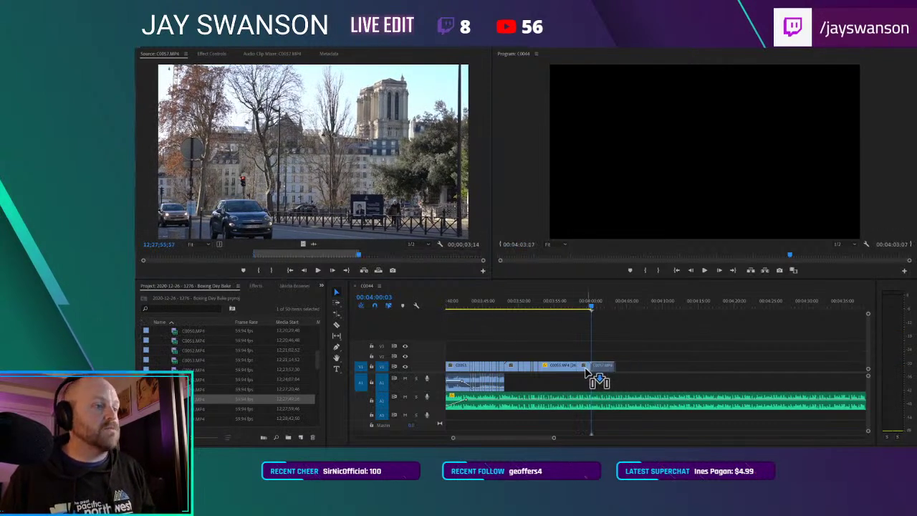
drag(586, 372, 586, 367)
key(=)
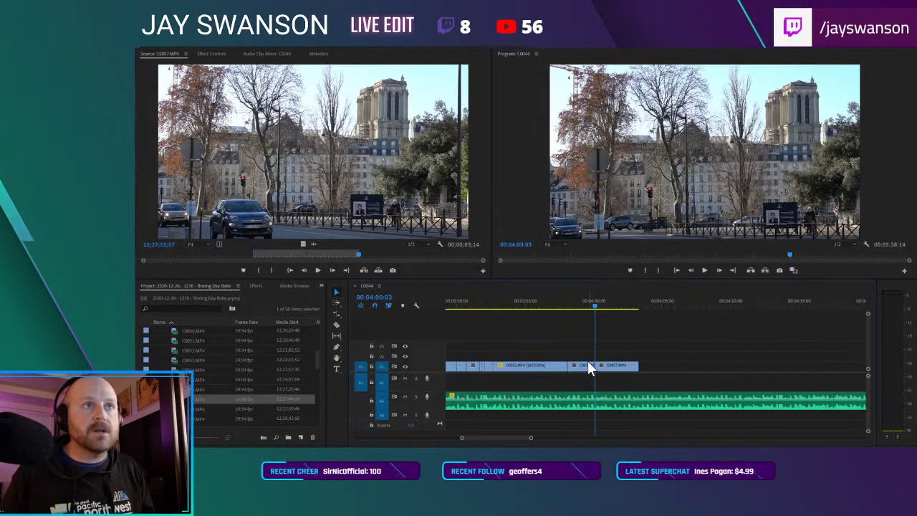
key(=)
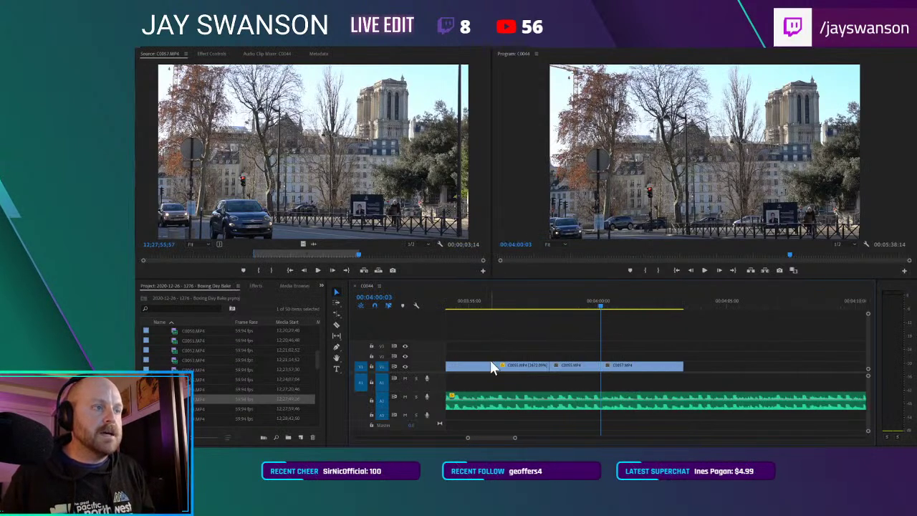
key(ctrl+s)
Step: Replay the station arrival, ripple-trim its end at about 03:59:11, and trim C0057's end at about 04:02:12
key(space)
key(c)
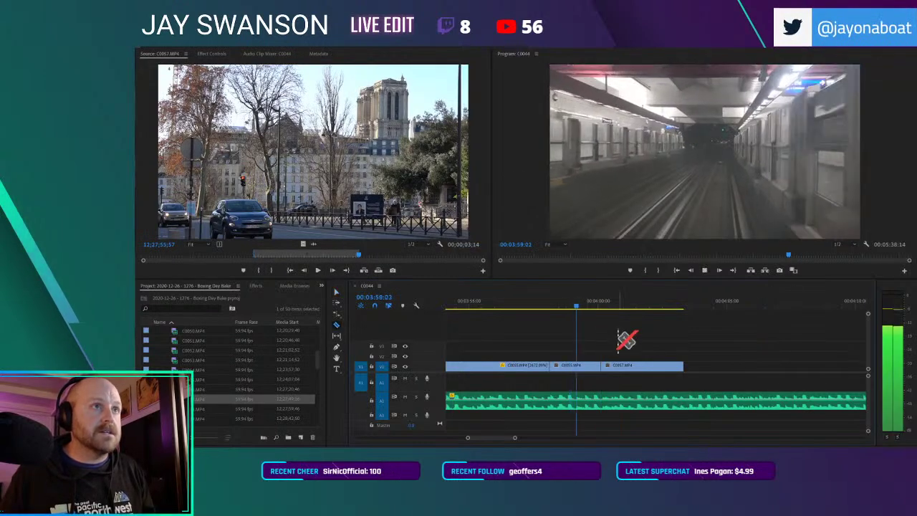
click(564, 301)
key(v)
key(w)
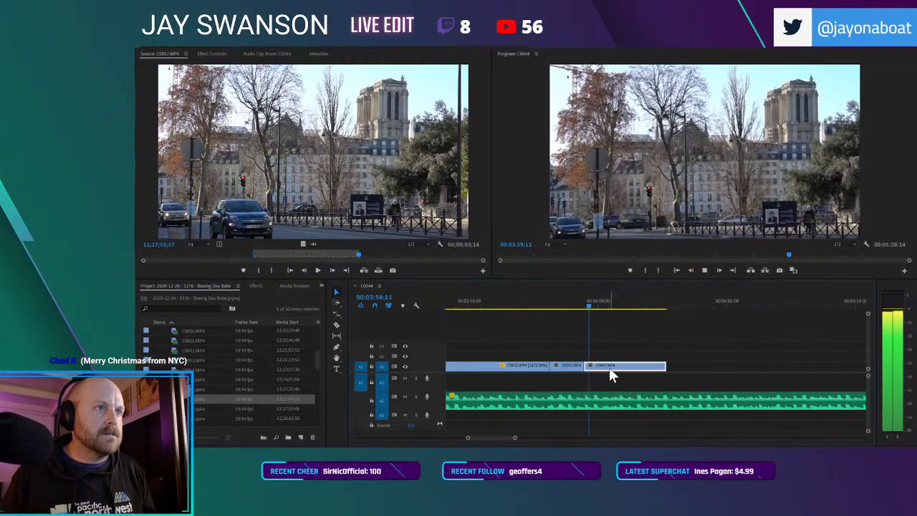
mouse_move(661, 364)
mouse_down()
mouse_move(695, 362)
mouse_move(660, 366)
mouse_up()
key(ctrl+s)
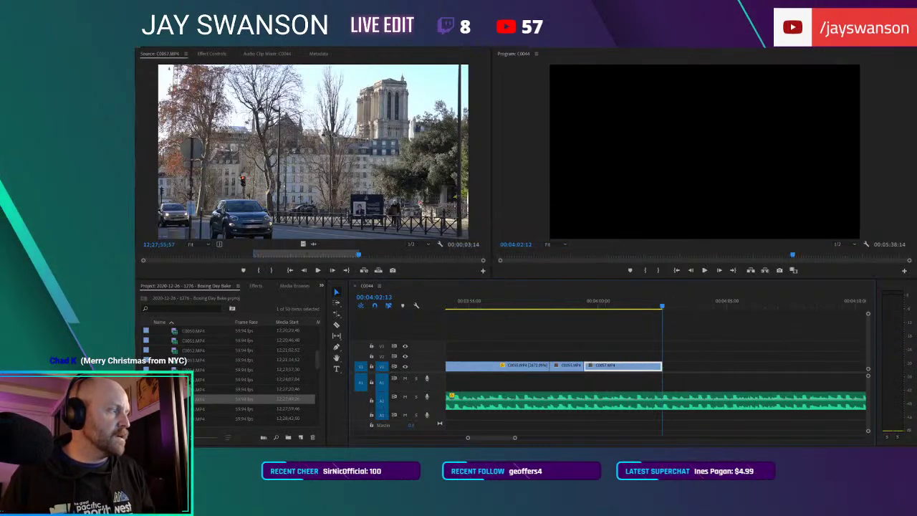
Step: Mark C0058's pedestrian section with its Out point at 12;28;34;24 and place only its video at 04:02:12
double_click(176, 409)
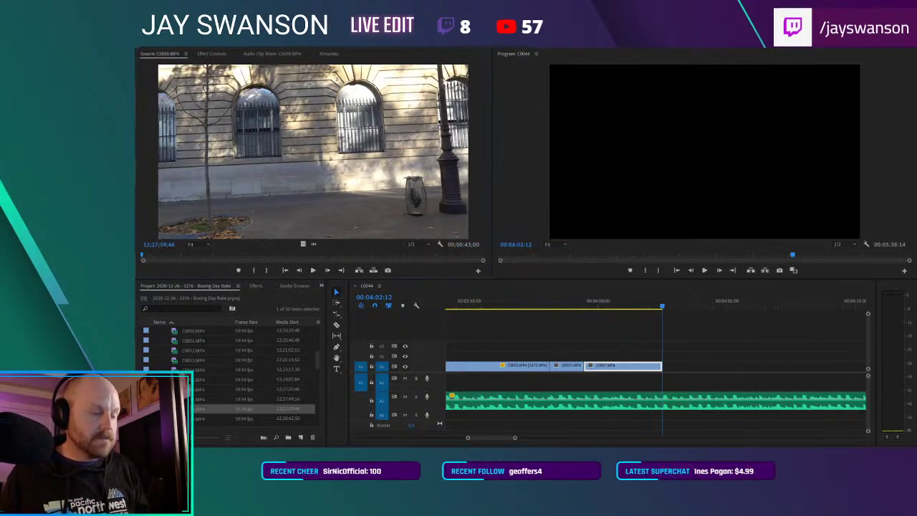
drag(171, 253, 371, 259)
click(254, 270)
key(space)
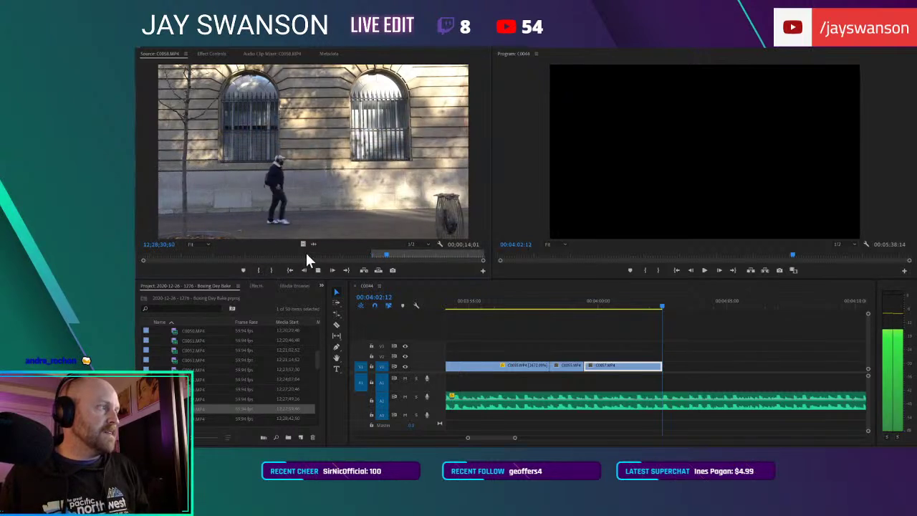
key(space)
drag(389, 257, 412, 256)
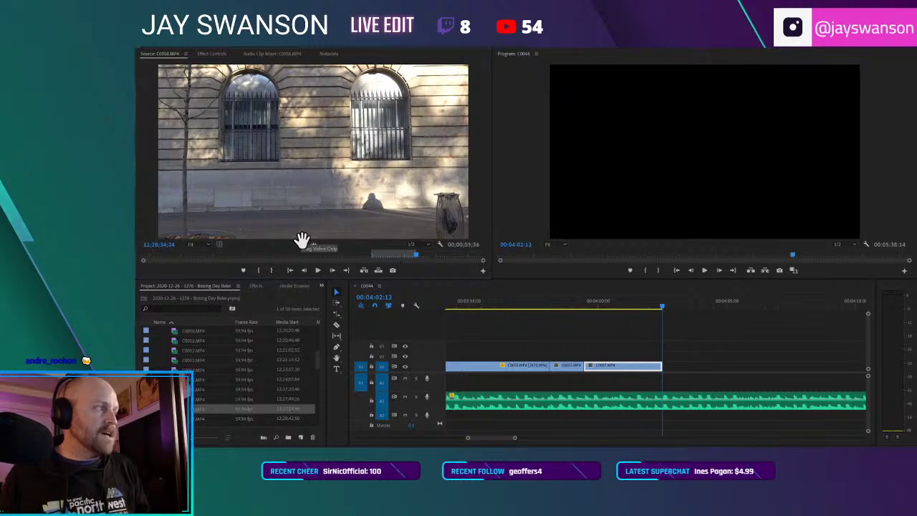
drag(301, 239, 660, 374)
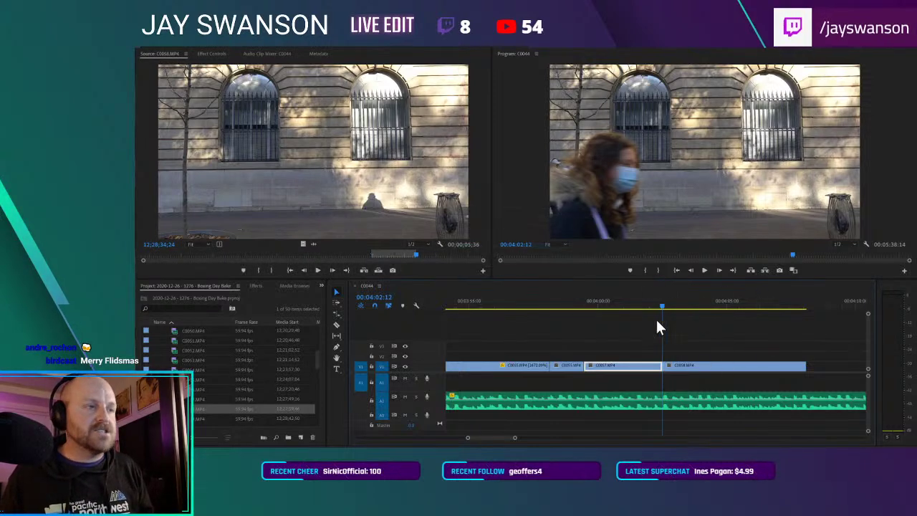
click(694, 334)
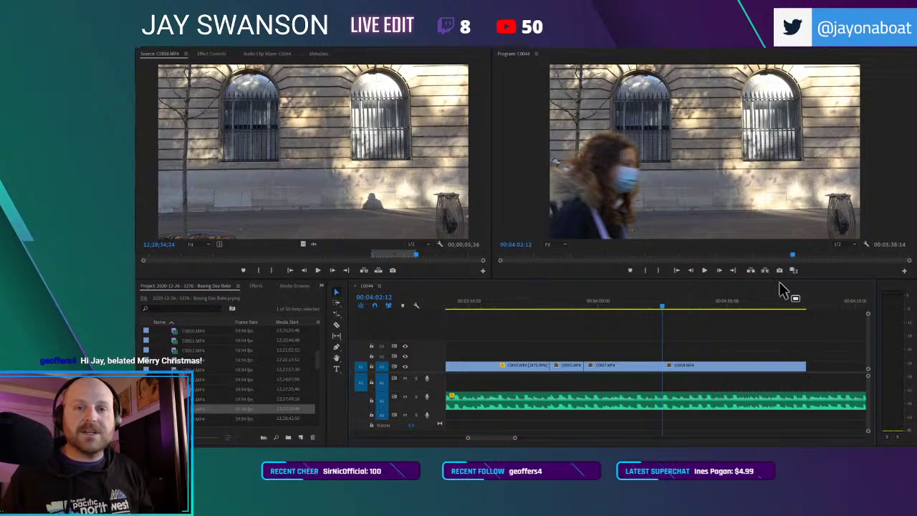
Step: Play the transition into C0058, split the clip at about 04:03:13, and ripple-trim the start of the remainder
click(654, 307)
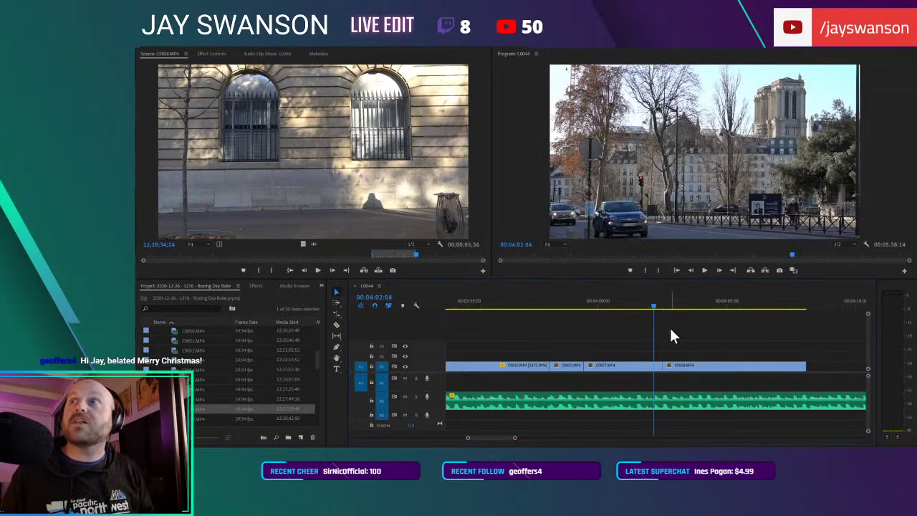
key(space)
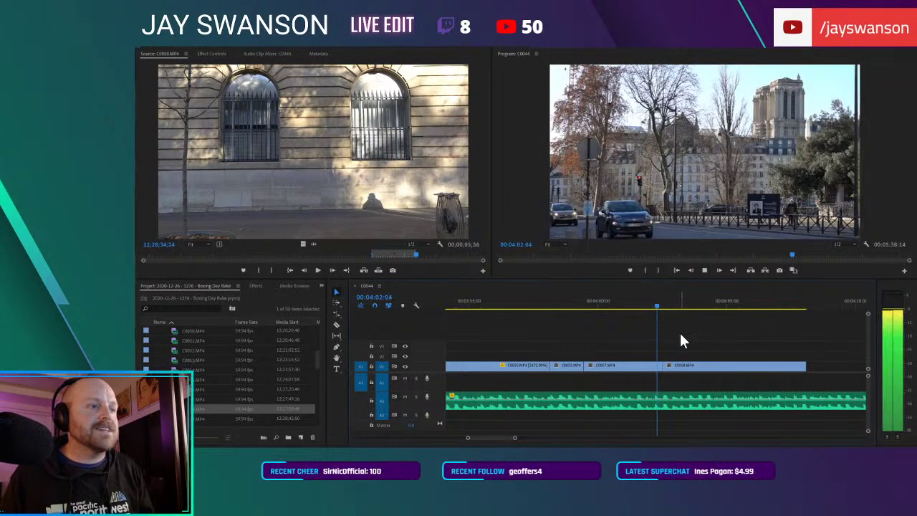
key(c)
key(space)
drag(692, 363, 702, 363)
key(j)
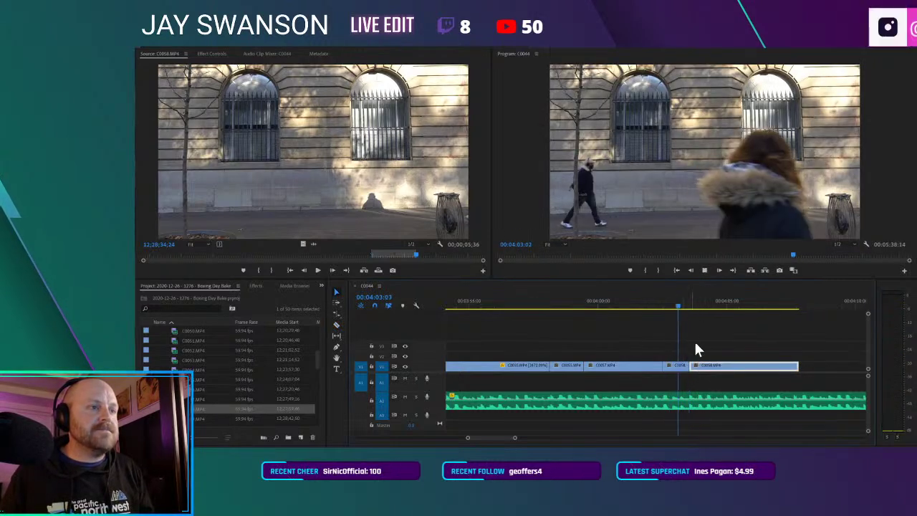
Step: Replay the first C0058 jump cut, split the clip again at about 04:03:20, ripple-trim the remainder's start, and save
key(=)
key(space)
key(space)
key(c)
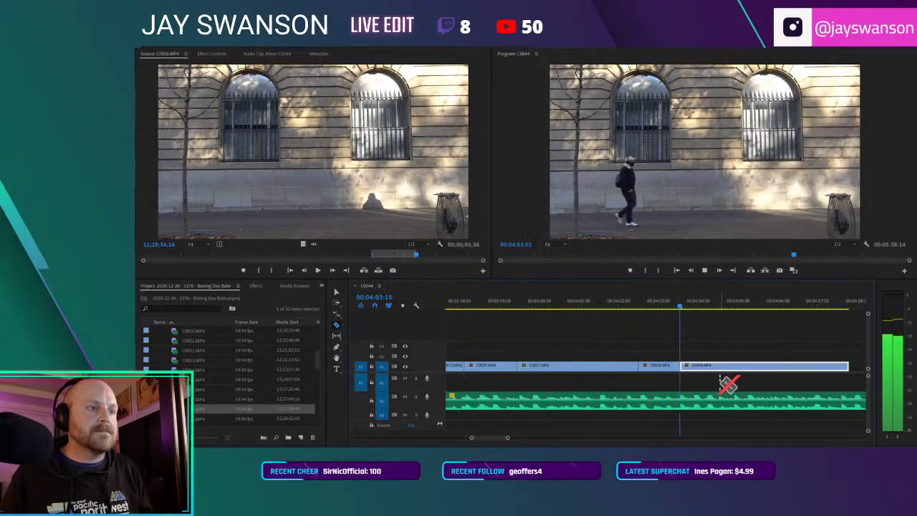
key(space)
drag(698, 364, 734, 364)
key(ctrl+s)
Step: Replay the C0058 jump cuts, trim the last piece's end at about 04:06:04, and save
click(650, 307)
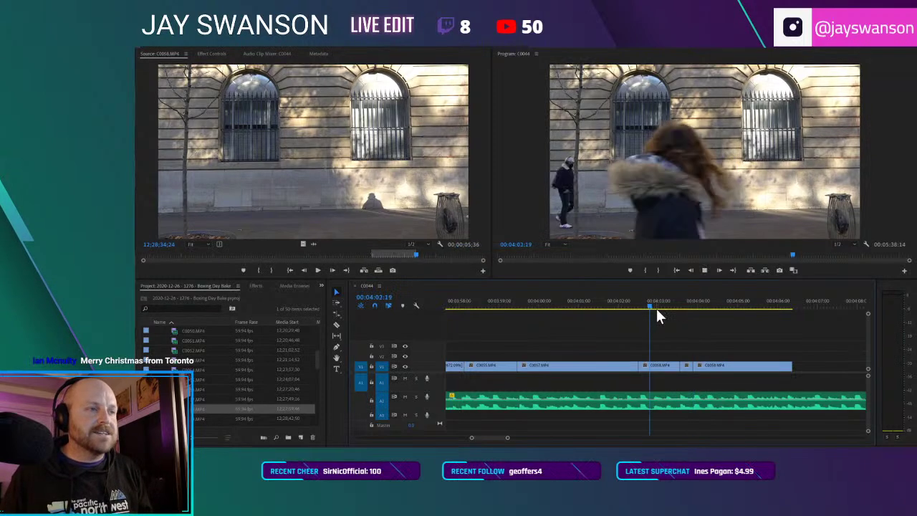
key(space)
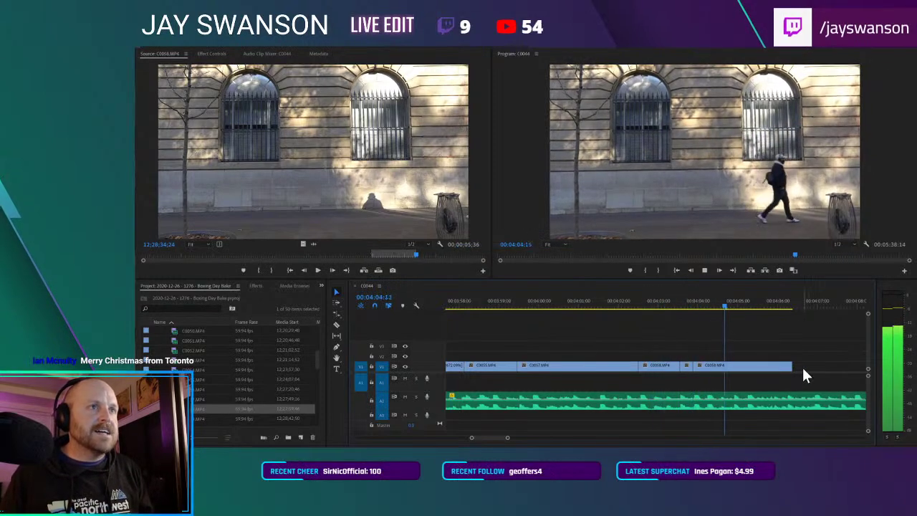
key(space)
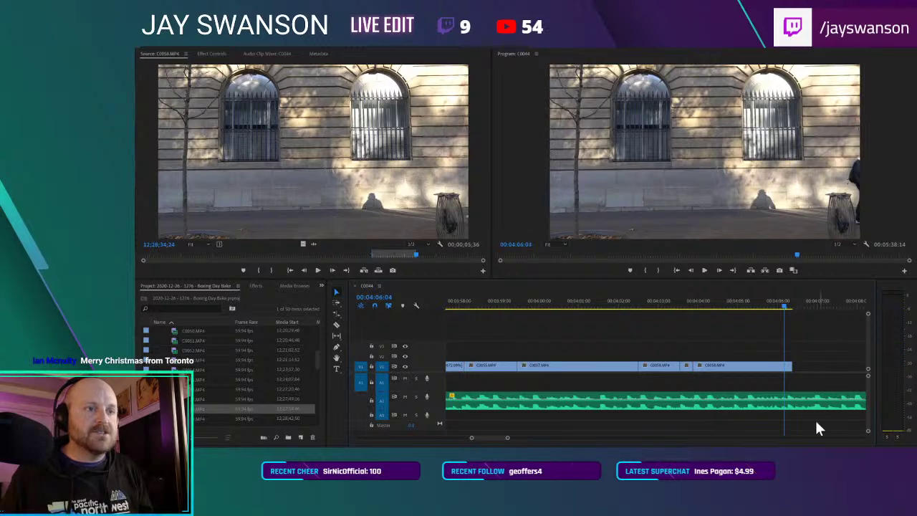
drag(795, 362, 787, 361)
key(space)
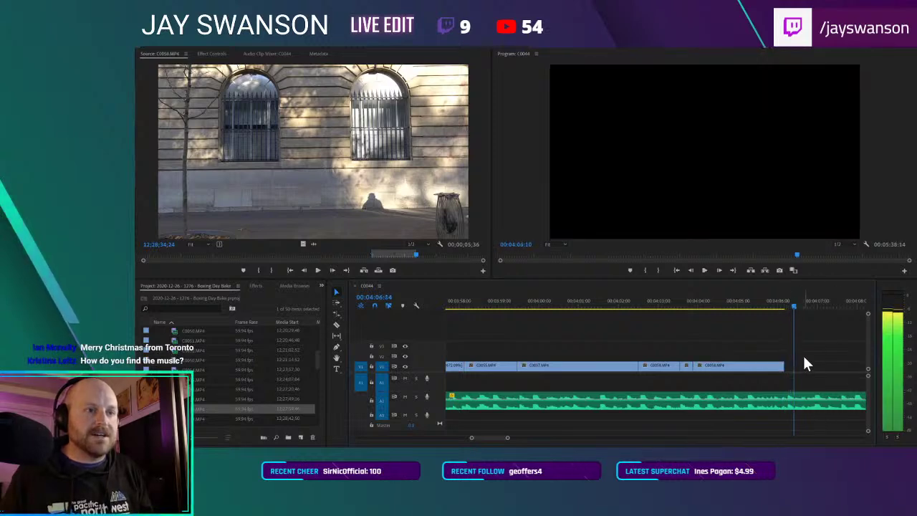
key(space)
key(ctrl+s)
Step: Load the market shot C0059 and mark it from about 12;28;49;08 to 12;28;55;37
scroll(215, 379, down, 1)
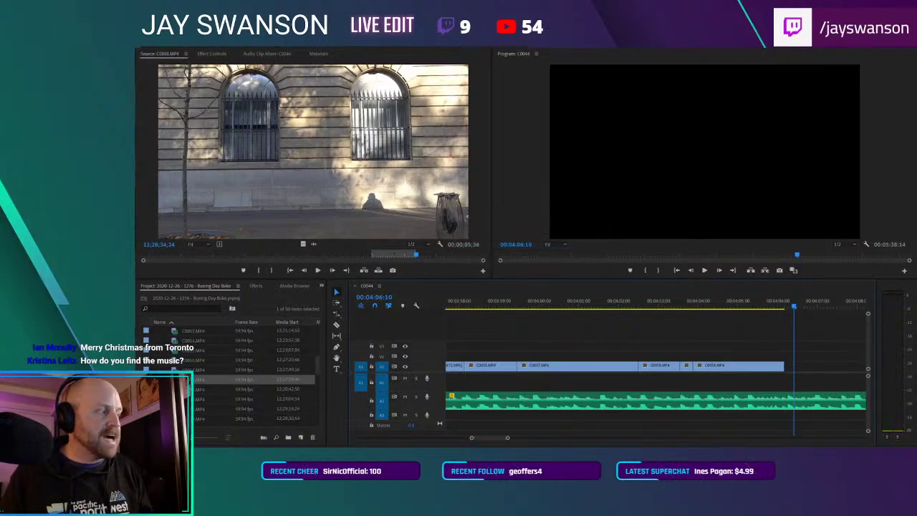
double_click(181, 389)
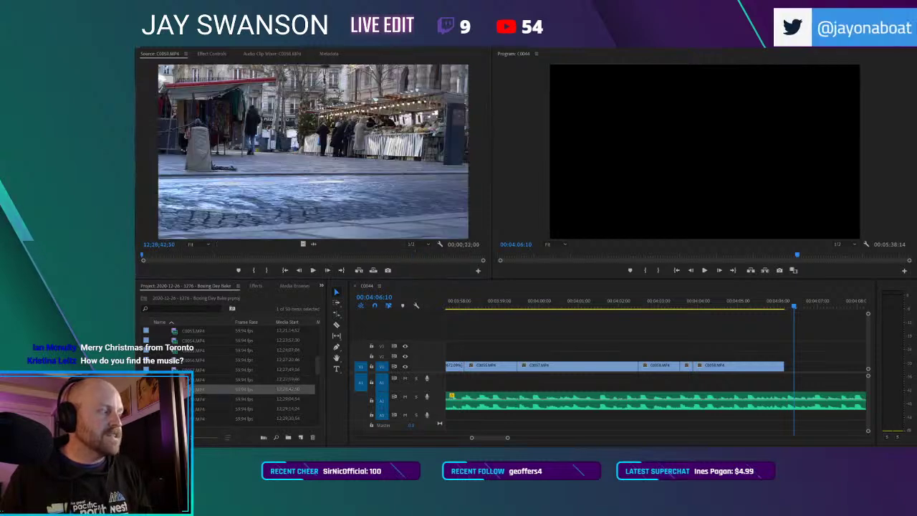
drag(154, 252, 237, 262)
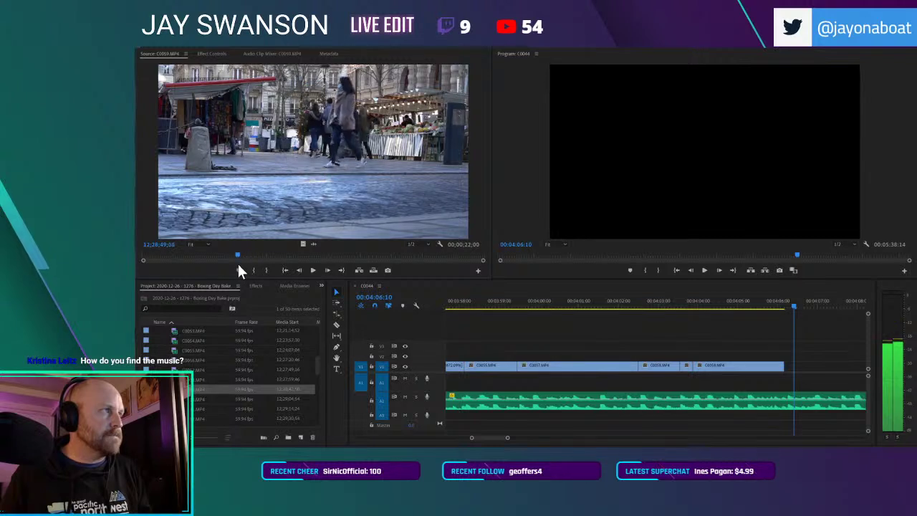
click(255, 270)
key(space)
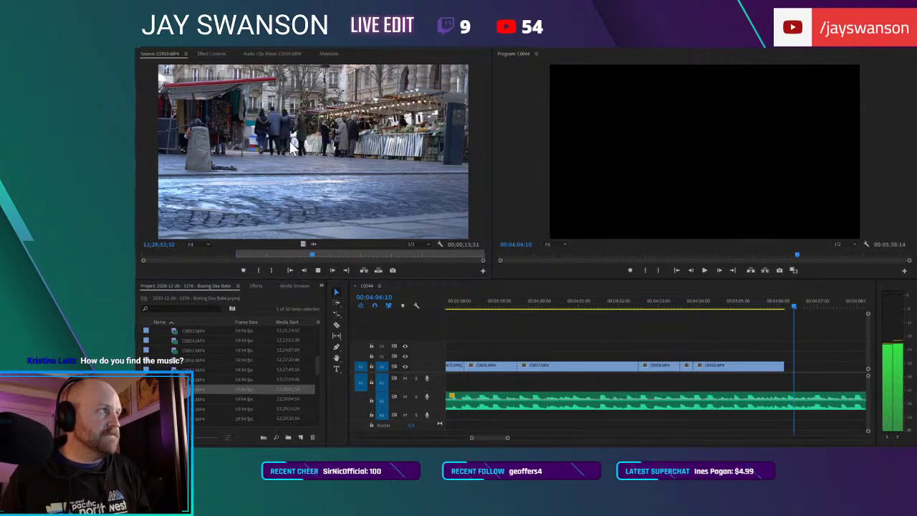
click(271, 270)
key(space)
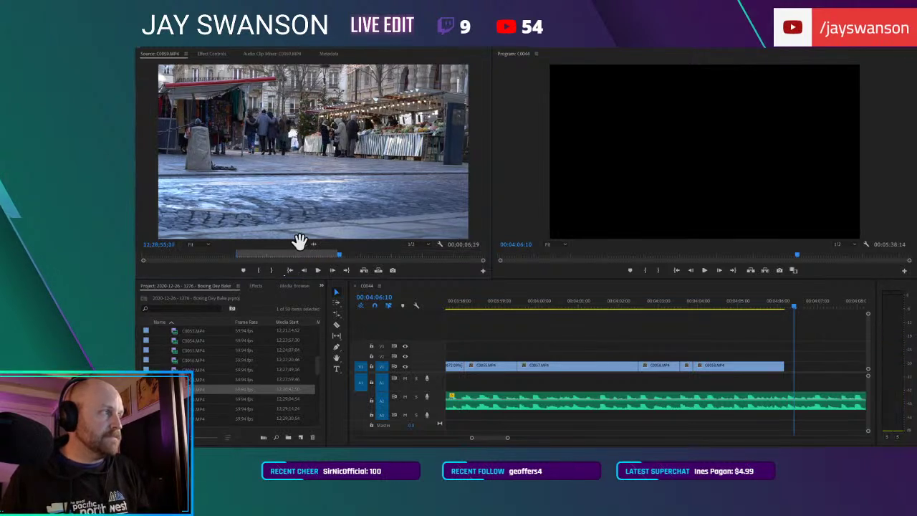
Step: Place the marked C0059 video directly after the last C0058 piece, save, and return to about 04:05:04
drag(795, 360, 783, 366)
key(minus)
key(minus)
key(minus)
key(ctrl+s)
click(665, 302)
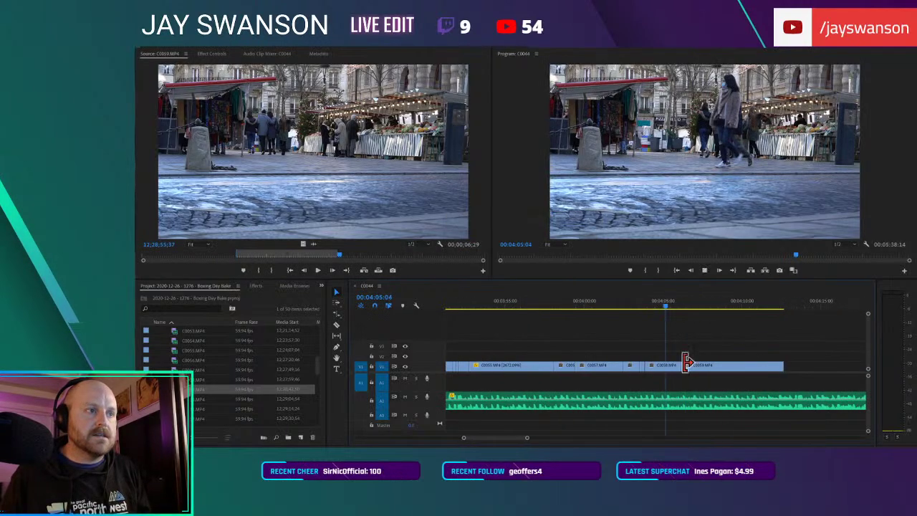
Step: Play the C0059 market shot against the music, trim its end at about 04:11:14, and save
key(equal)
key(space)
key(c)
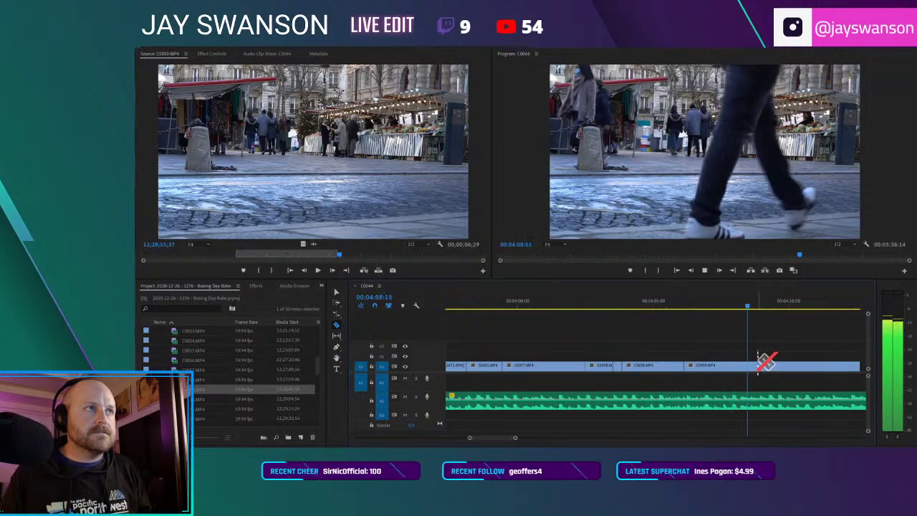
key(v)
scroll(795, 358, down, 2)
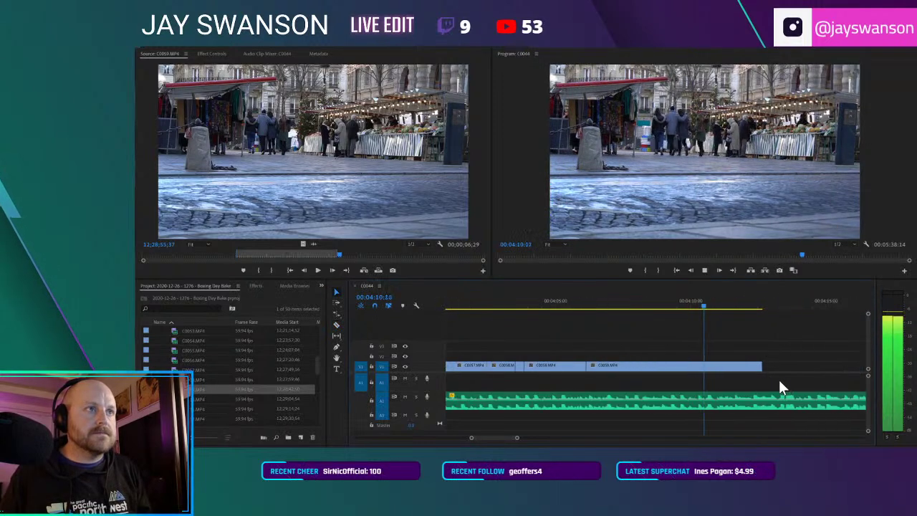
drag(759, 366, 732, 366)
key(ctrl+s)
Step: Load C0060, mark the man outside the shop up to about 12;29;10;35, and place it after C0059 with its audio starting slightly earlier
double_click(176, 399)
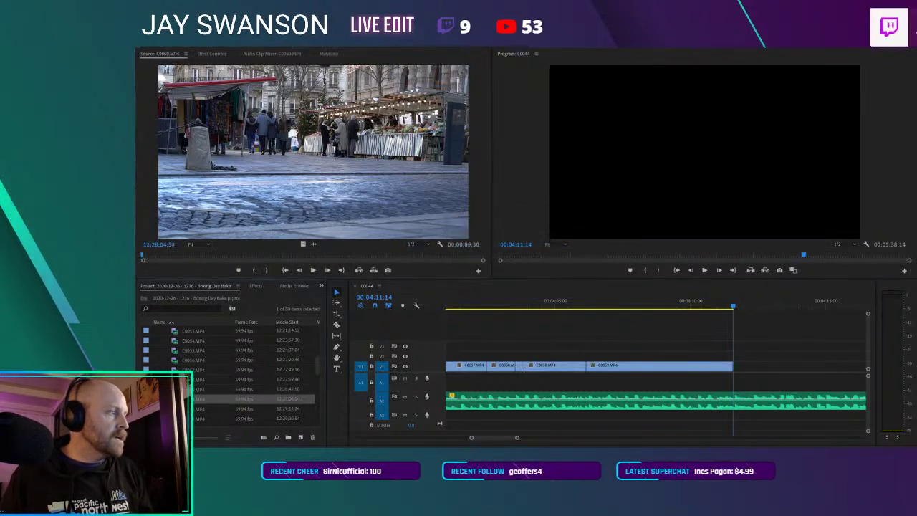
drag(153, 256, 204, 256)
key(space)
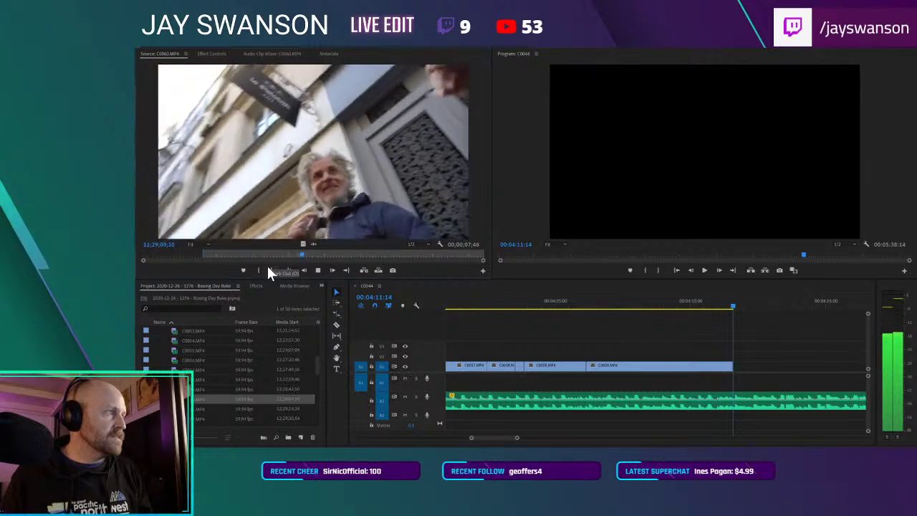
click(271, 270)
drag(303, 244, 727, 378)
Step: Play the C0060 clip, trim its video and audio end at 04:15:00, and save
key(minus)
key(space)
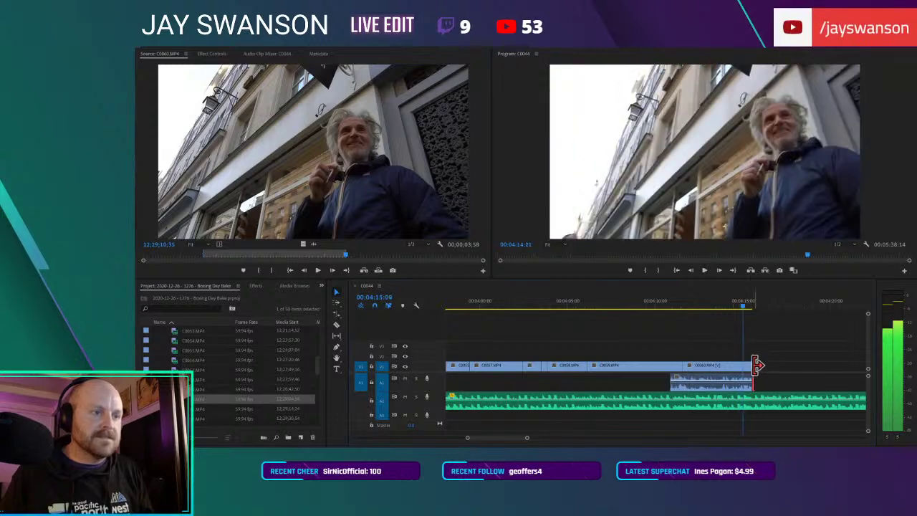
key(w)
key(ctrl+s)
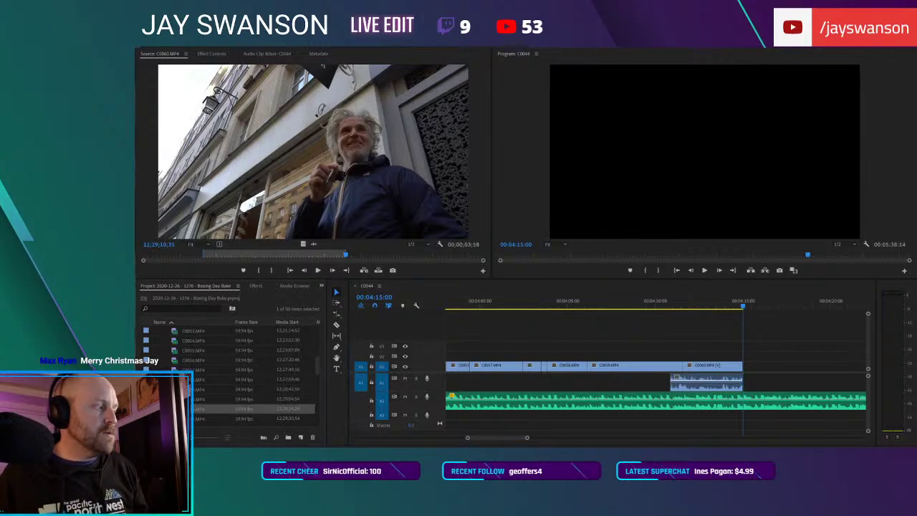
Step: Load the dog shot C0061 and mark a section ending at about 12;29;20;40
click(158, 252)
click(166, 254)
key(space)
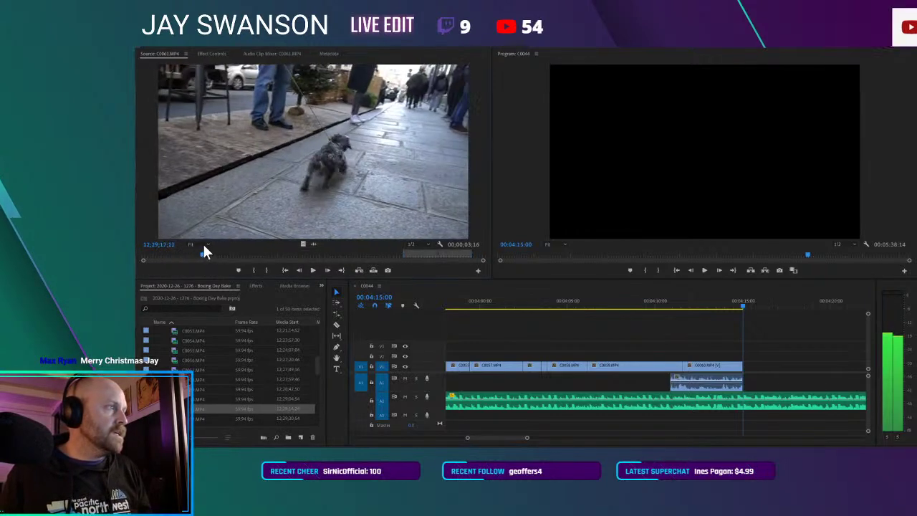
key(space)
key(space)
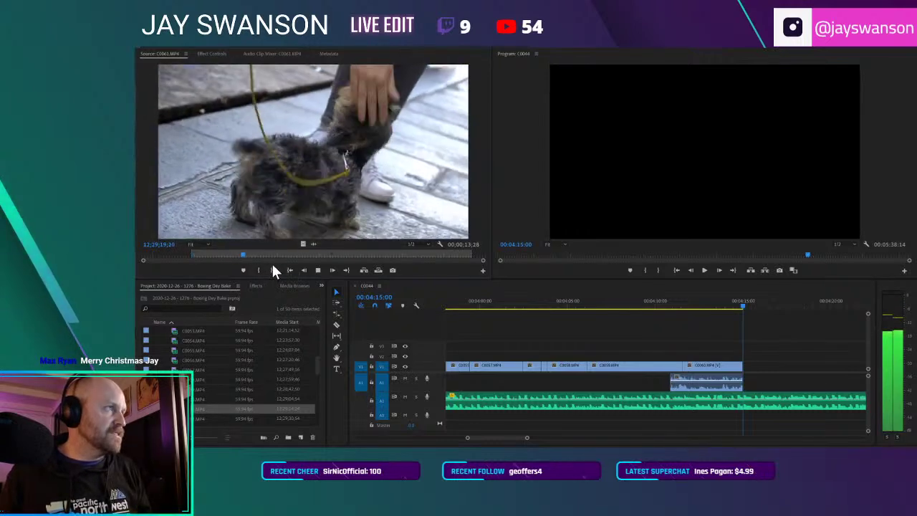
key(space)
click(273, 269)
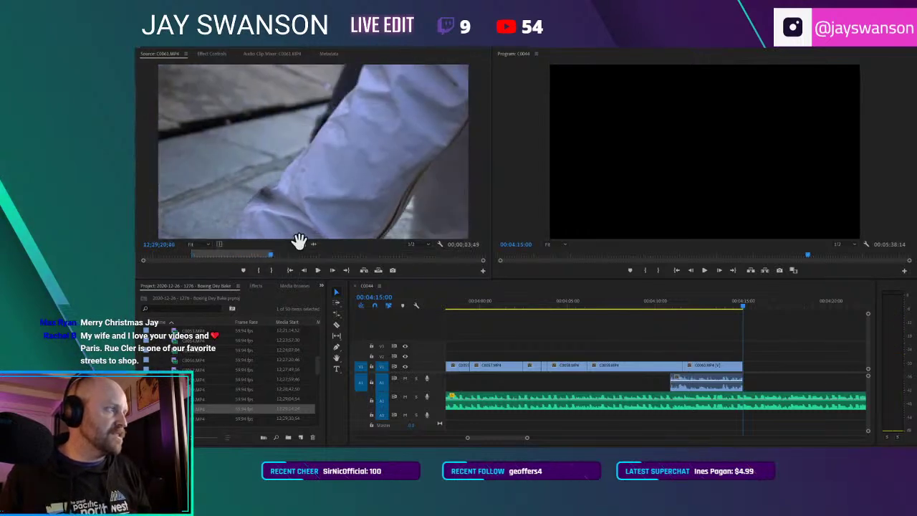
Step: Place the marked C0061 video directly after the C0060 clip at 04:15:00 and replay its ending against the music
drag(771, 371, 742, 366)
click(737, 299)
key(=)
key(space)
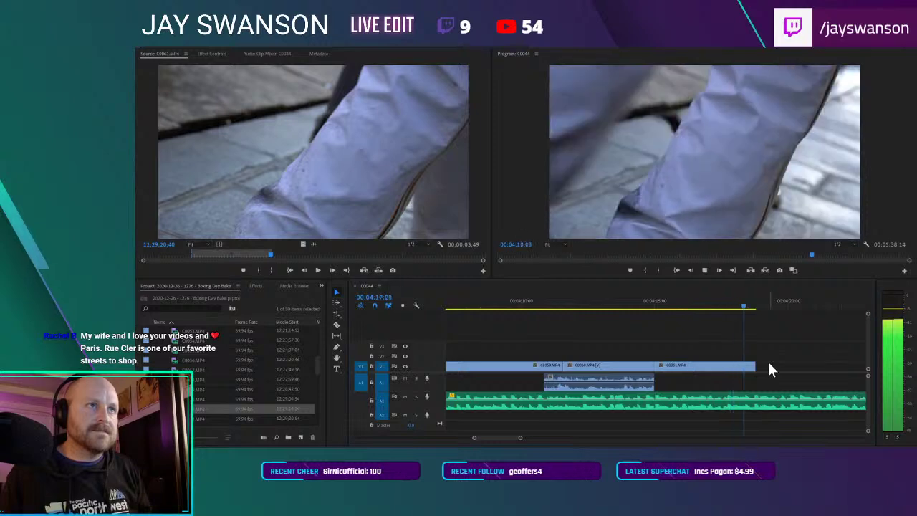
key(space)
click(732, 301)
key(space)
key(space)
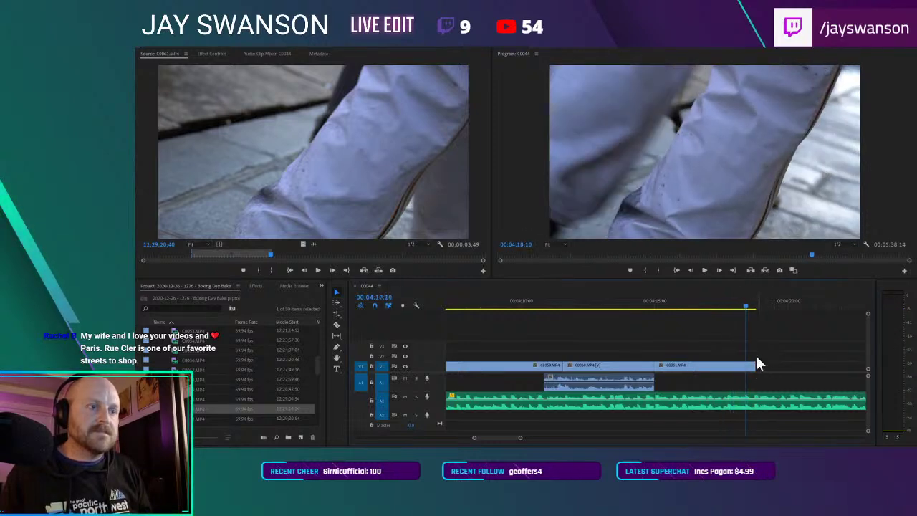
drag(728, 279, 726, 301)
key(space)
key(space)
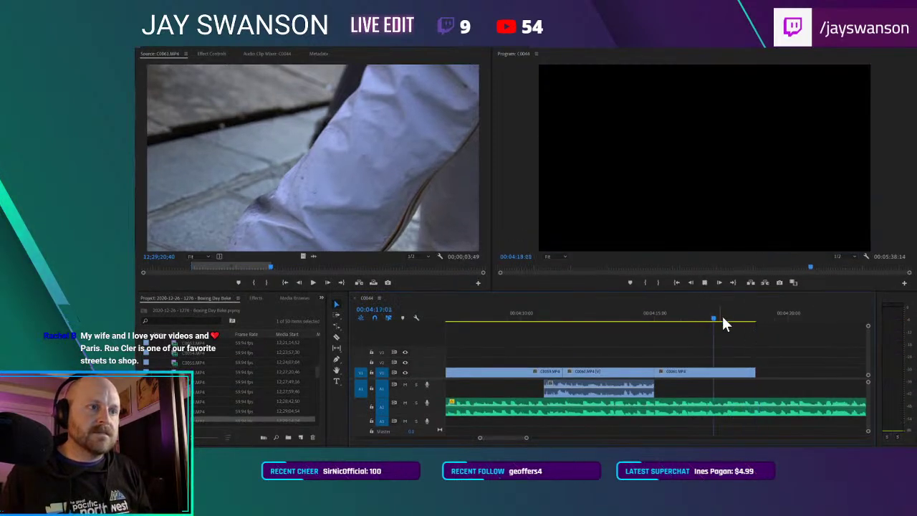
Step: Extend C0061, make a jump cut in it at about 04:18:08, and trim the second piece's end at about 04:20:10
key(space)
drag(753, 372, 861, 374)
key(c)
drag(749, 367, 787, 374)
right_click(775, 379)
key(space)
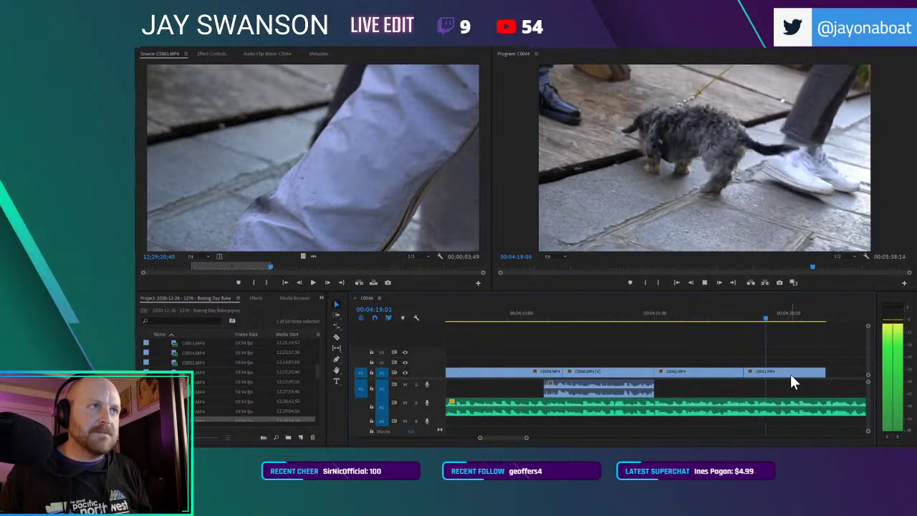
drag(829, 371, 800, 374)
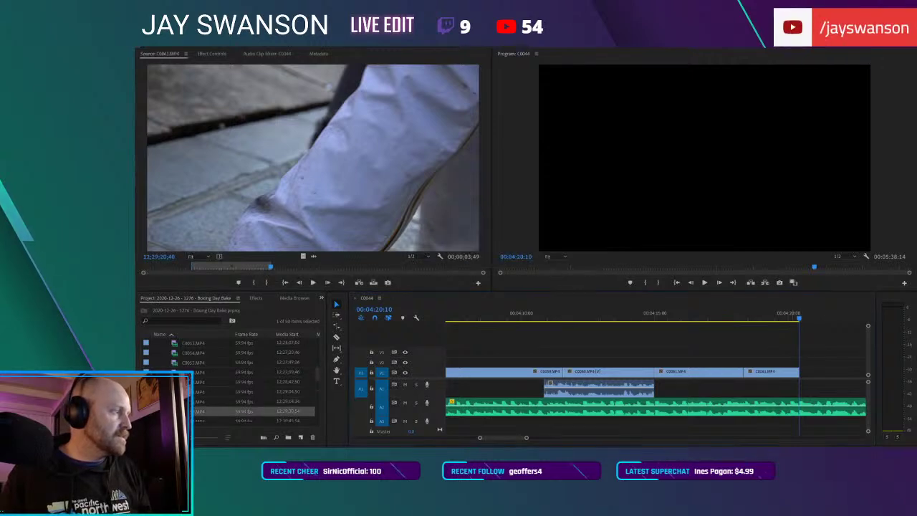
Step: Load C0062 and mark the hand on the bicycle shot up to about 12;29;37;31
drag(144, 268, 161, 284)
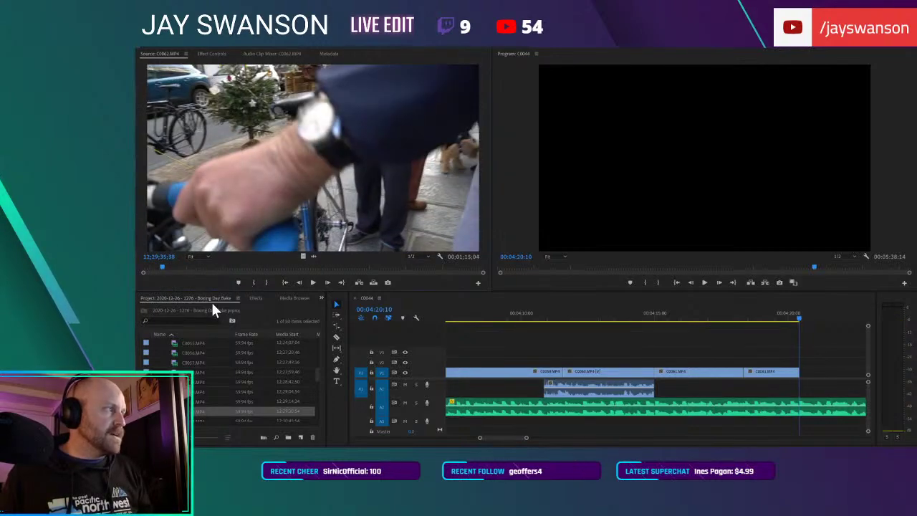
key(space)
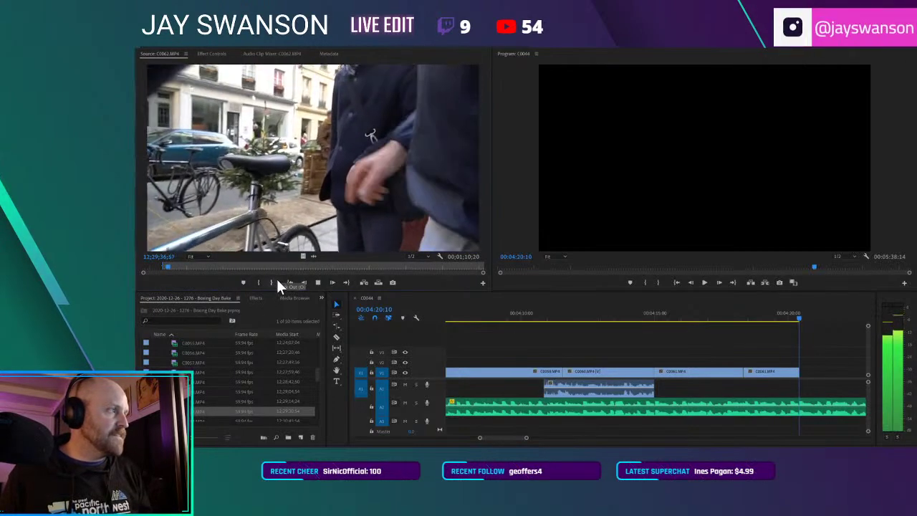
key(space)
Step: Place the marked C0062 bicycle video directly after the last C0061 piece and set its end at about 04:23:01
drag(753, 375, 798, 368)
click(784, 309)
scroll(789, 355, right, 3)
key(space)
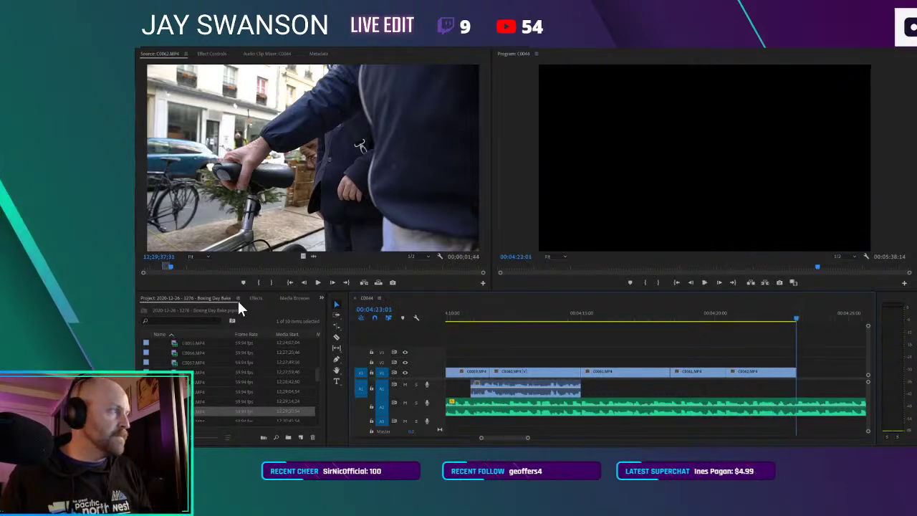
Step: Mark C0062's coffee hand-off up to about 12;29;43;32 and place it at 04:23:01 with its audio starting slightly earlier
mouse_move(169, 265)
mouse_down()
mouse_move(192, 269)
mouse_move(180, 268)
mouse_up()
click(258, 282)
key(space)
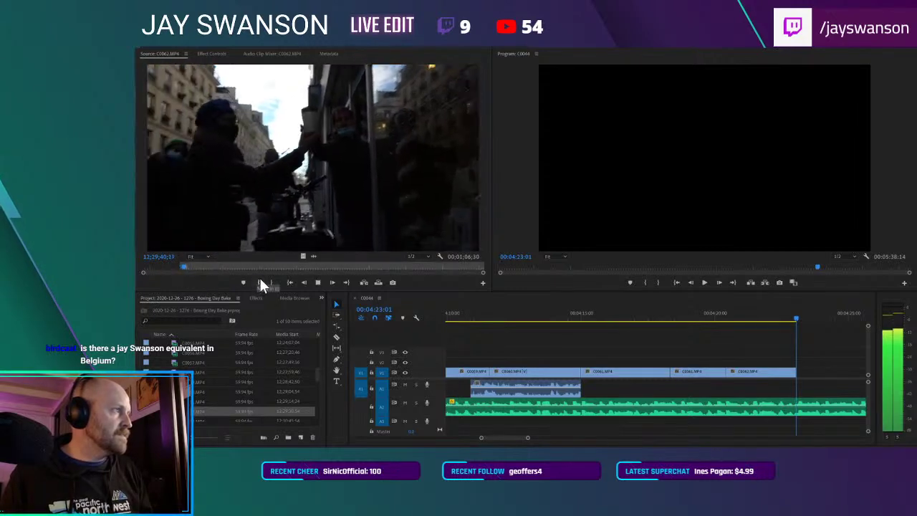
click(271, 284)
drag(444, 241, 773, 392)
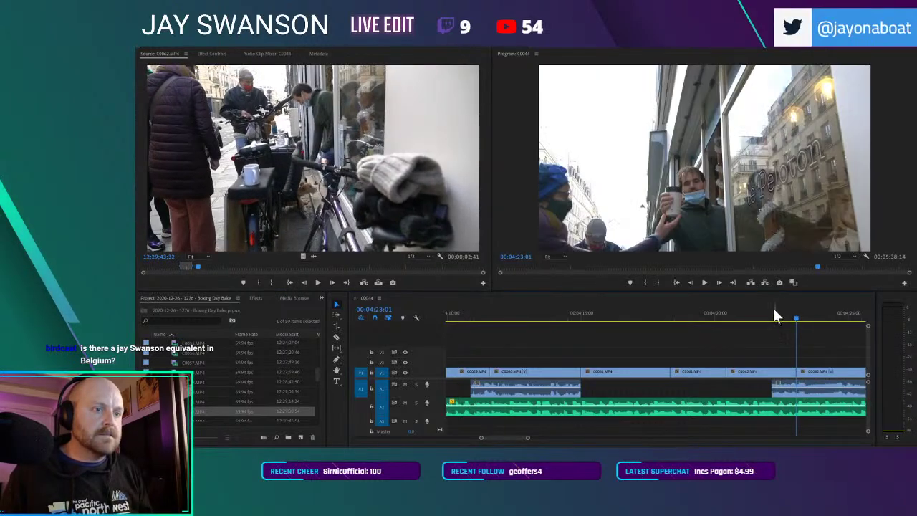
Step: Extend the start of the coffee hand-off's audio, keyframe a fade-in on it, then replay the section and save
scroll(779, 373, down, 3)
scroll(776, 370, down, 2)
scroll(775, 369, up, 3)
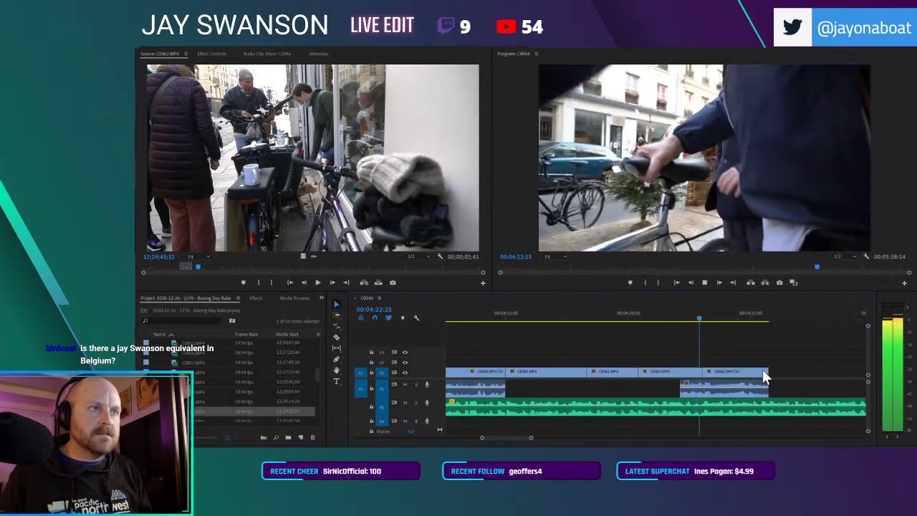
key(space)
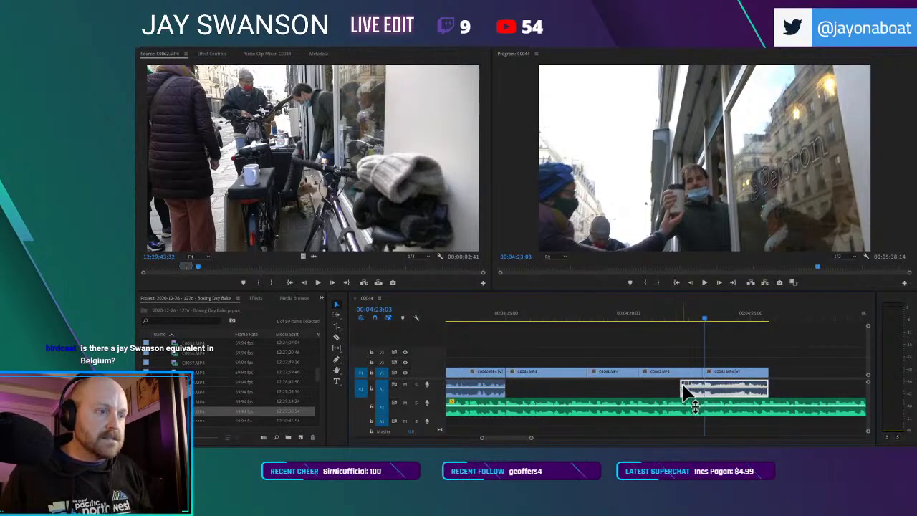
drag(684, 381, 671, 382)
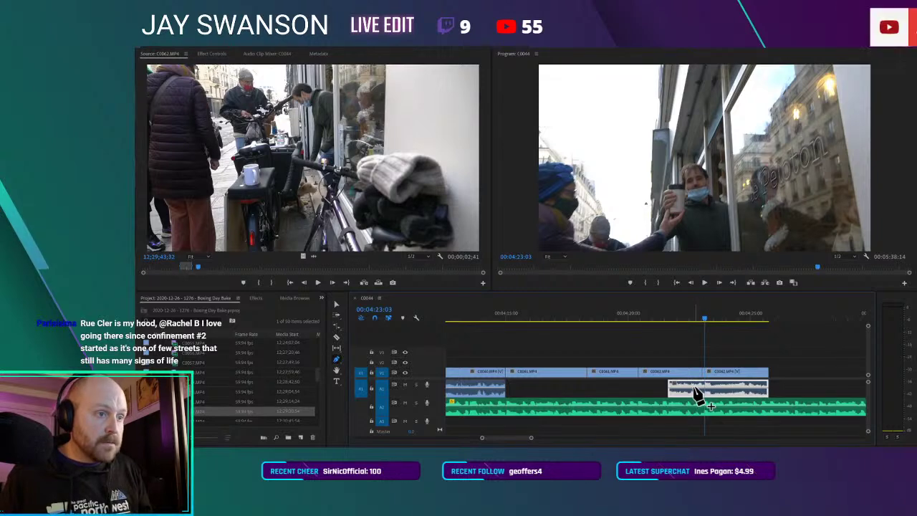
key(ctrl+s)
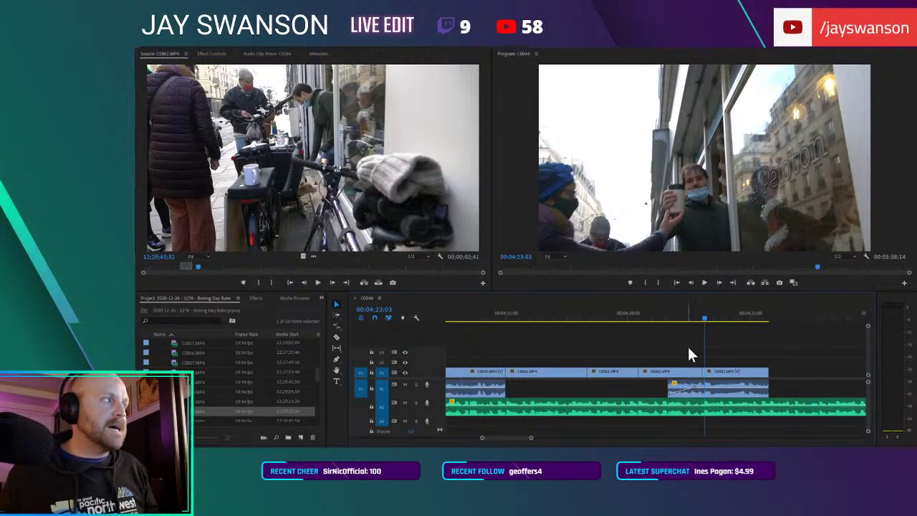
click(664, 316)
key(space)
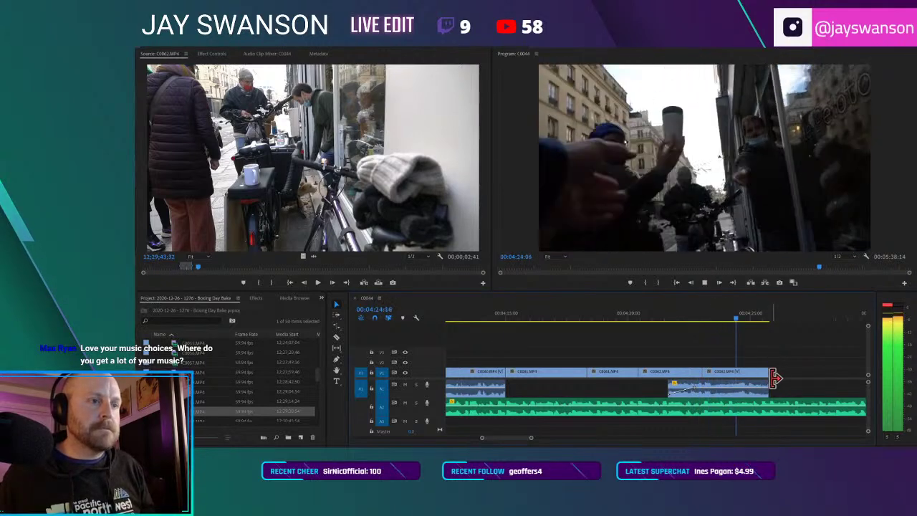
key(ctrl+s)
Step: Mark the masked selfie shot with the coffee cup in C0062, ending at about 12;29;51;11
drag(198, 267, 231, 270)
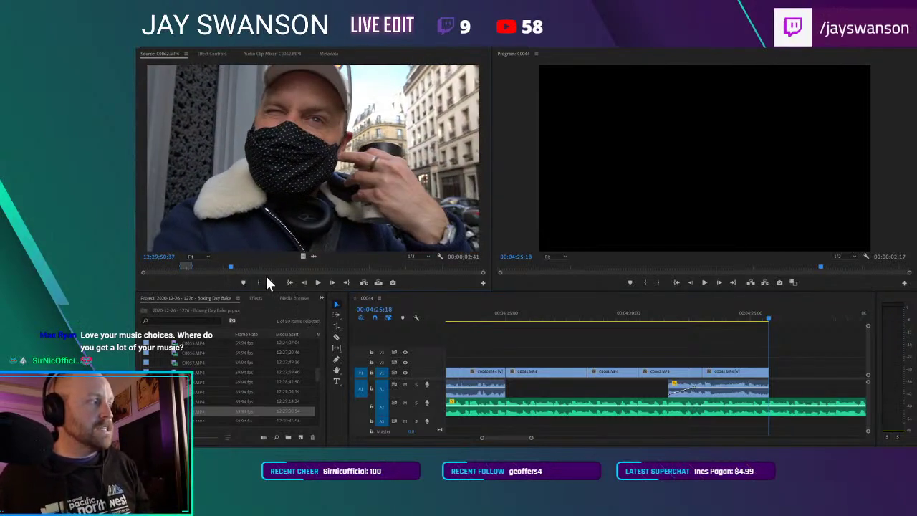
key(i)
key(space)
key(space)
click(228, 268)
drag(228, 267, 226, 267)
key(space)
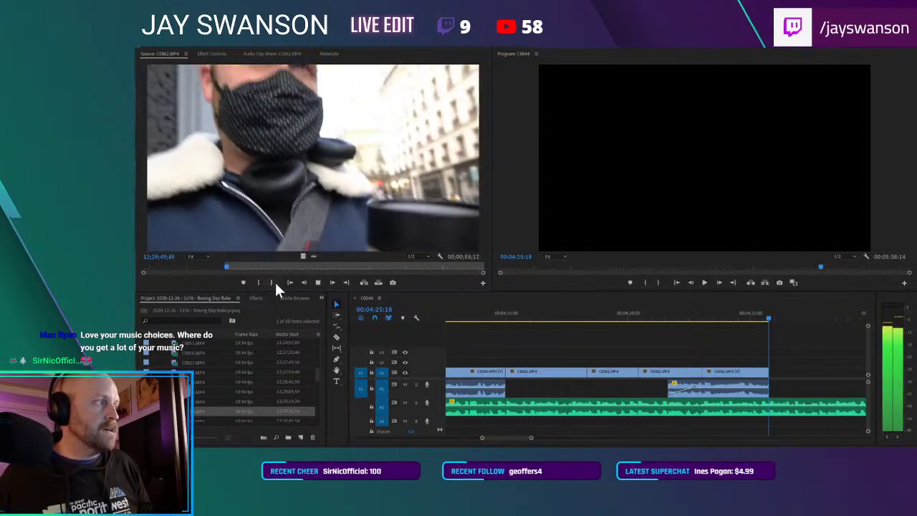
key(space)
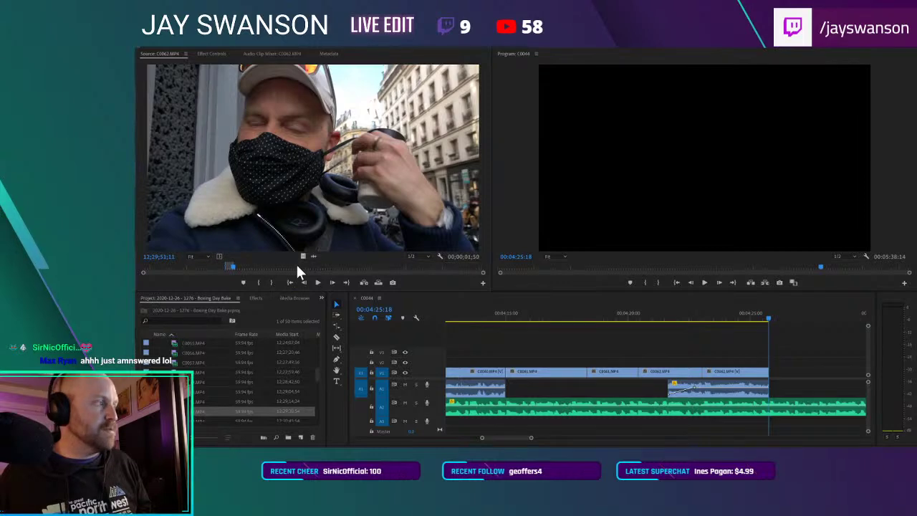
Step: Place the marked selfie video at 04:25:18, extend its end slightly, and play through the cut to about 04:27:04
drag(848, 372, 784, 374)
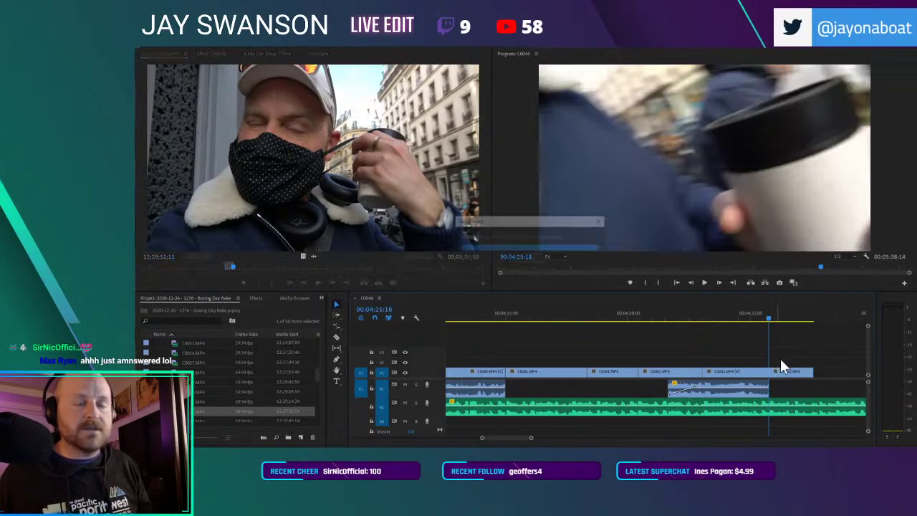
key(=)
key(=)
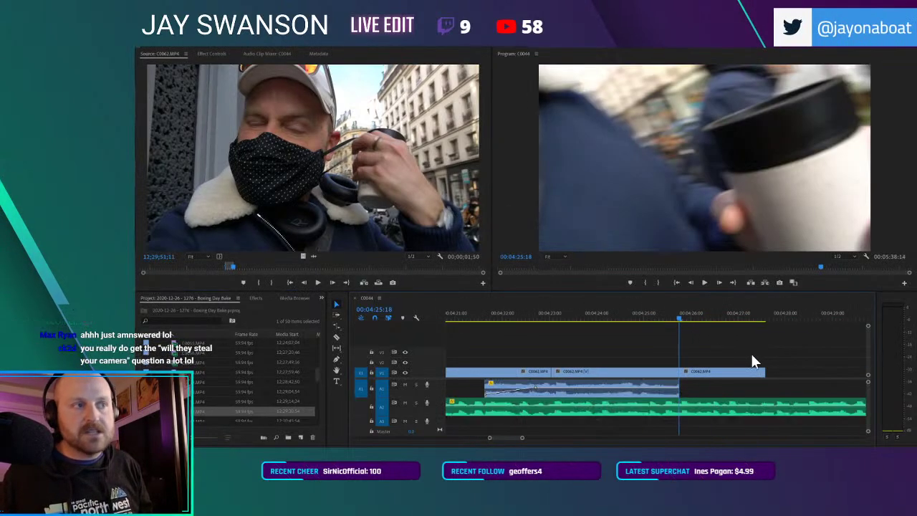
click(660, 313)
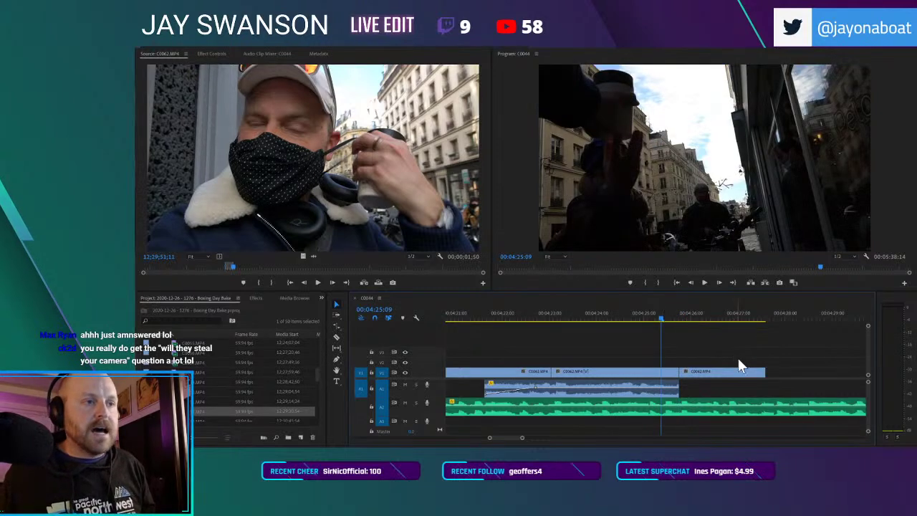
key(minus)
drag(720, 371, 740, 373)
key(space)
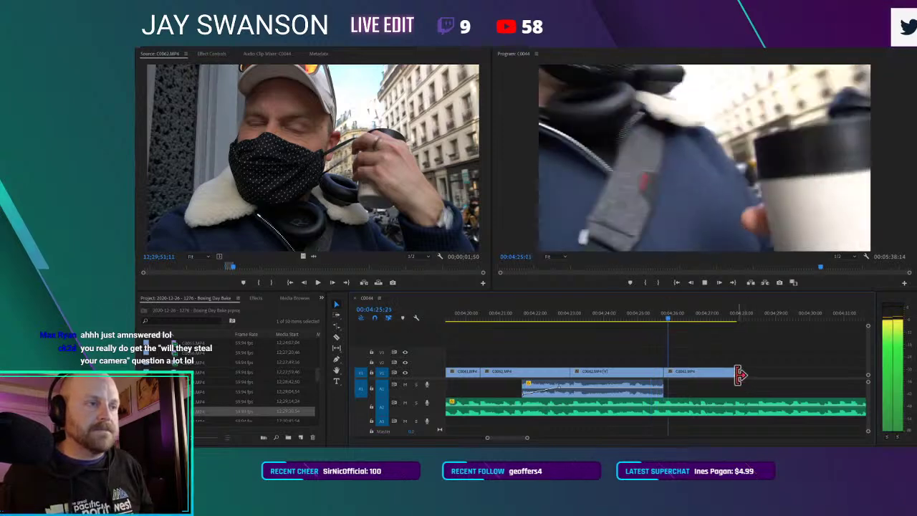
key(space)
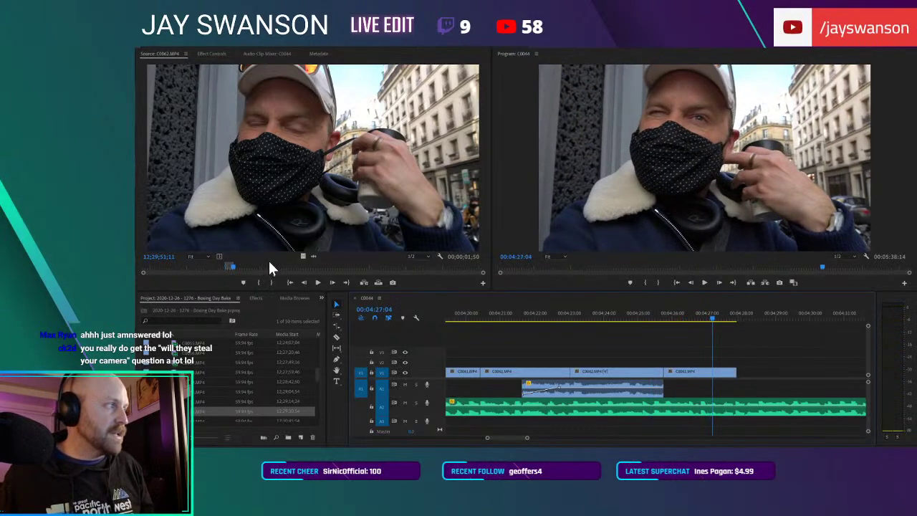
Step: Mark the coffee-sipping shot in C0062 from about 12;29;54;27 to 12;29;56;18
drag(243, 265, 248, 265)
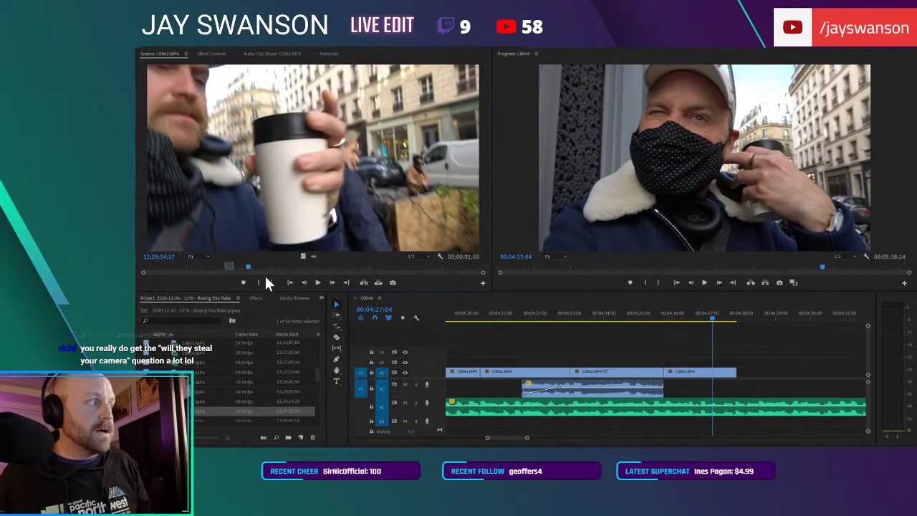
key(i)
key(space)
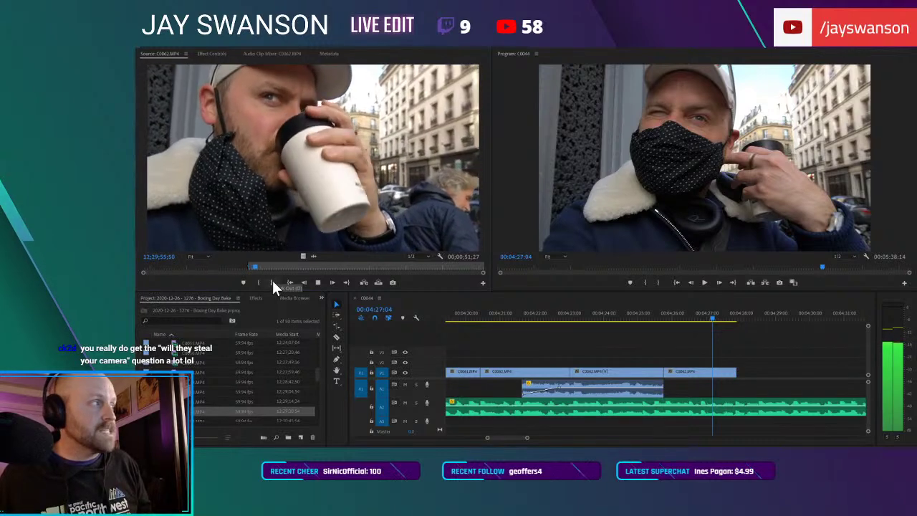
click(272, 280)
Step: Place the marked coffee-sipping video at 04:27:04, save the project, and replay the cuts to about 04:28:11
drag(301, 257, 587, 347)
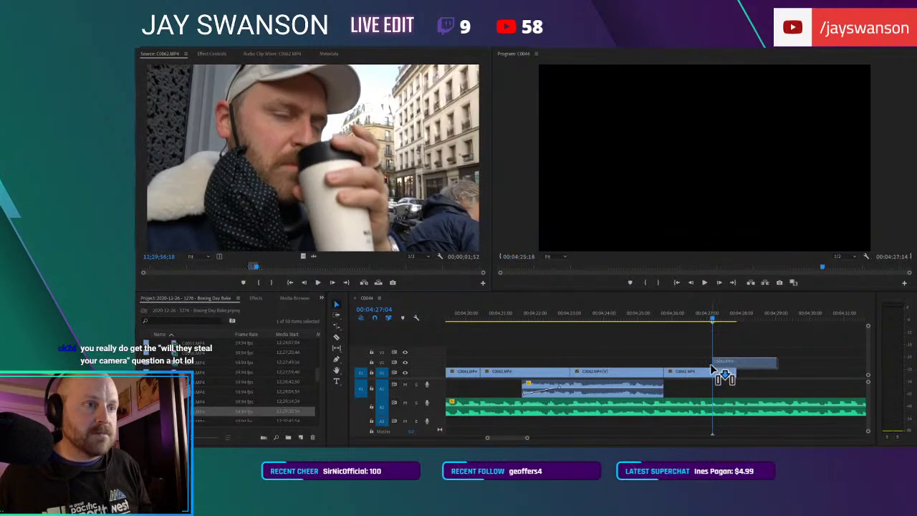
drag(711, 368, 708, 370)
key(ctrl+s)
click(663, 315)
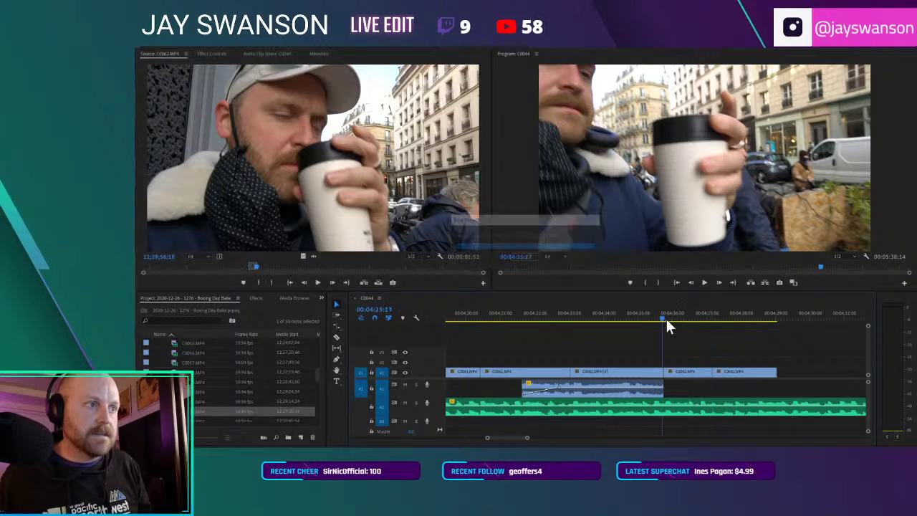
key(space)
scroll(693, 342, down, 1)
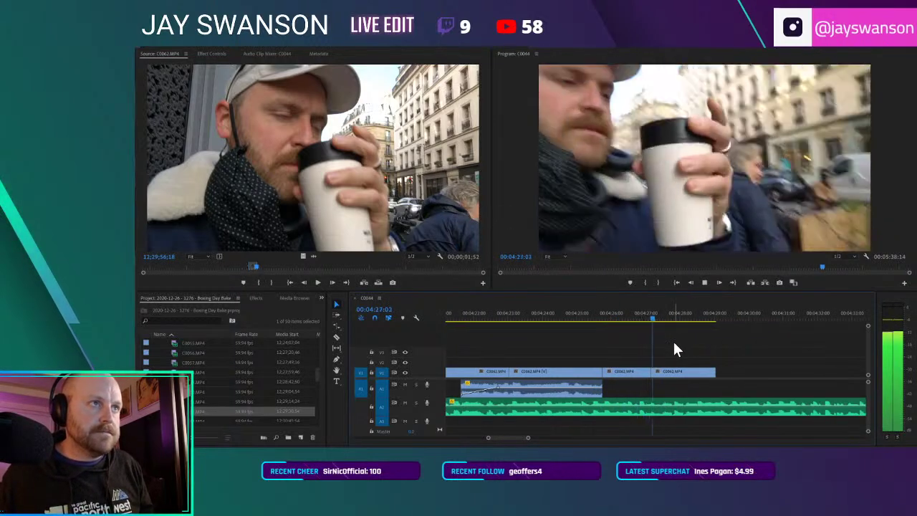
key(space)
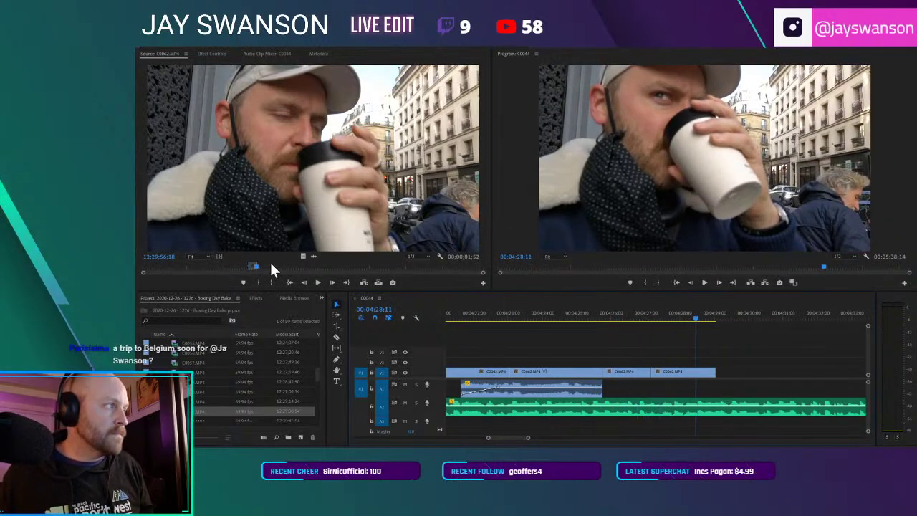
Step: Mark about 2;54 of the cyclist riding away in C0062, place the video at 04:28:11, and play it
drag(259, 260, 286, 268)
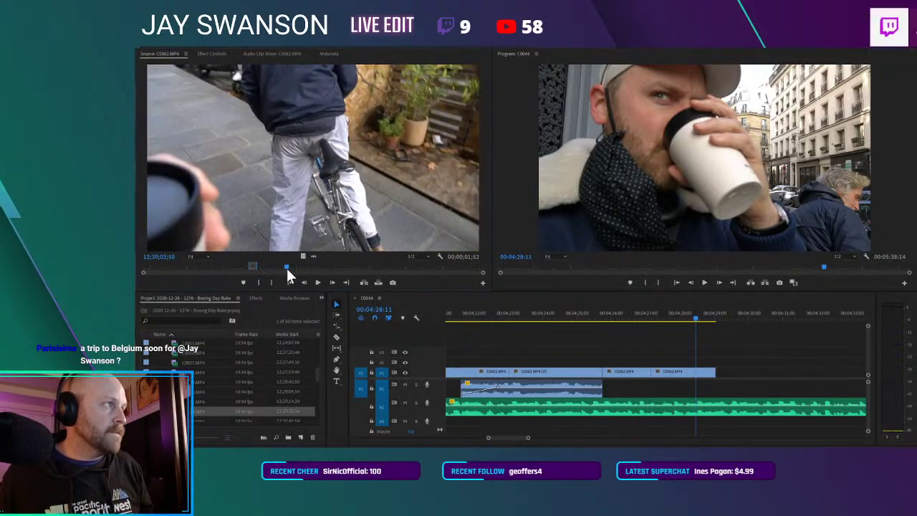
key(space)
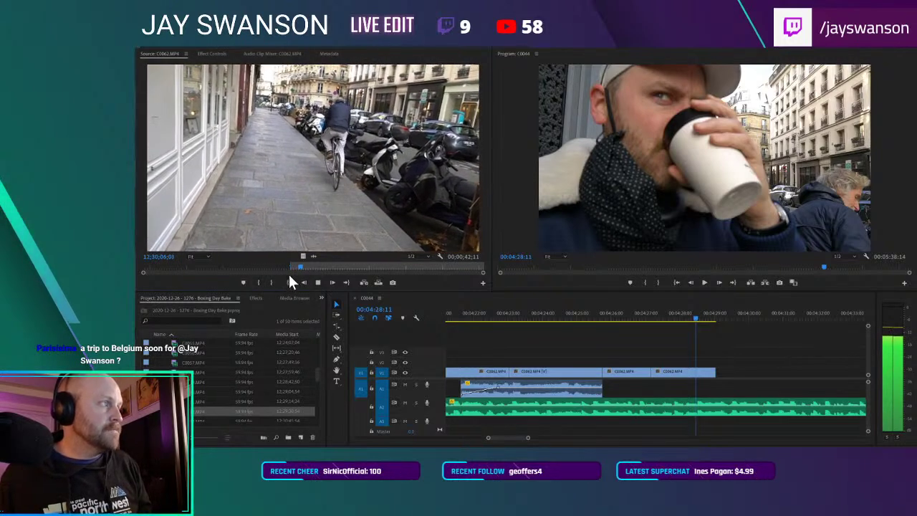
click(271, 282)
drag(300, 256, 713, 373)
click(684, 318)
key(space)
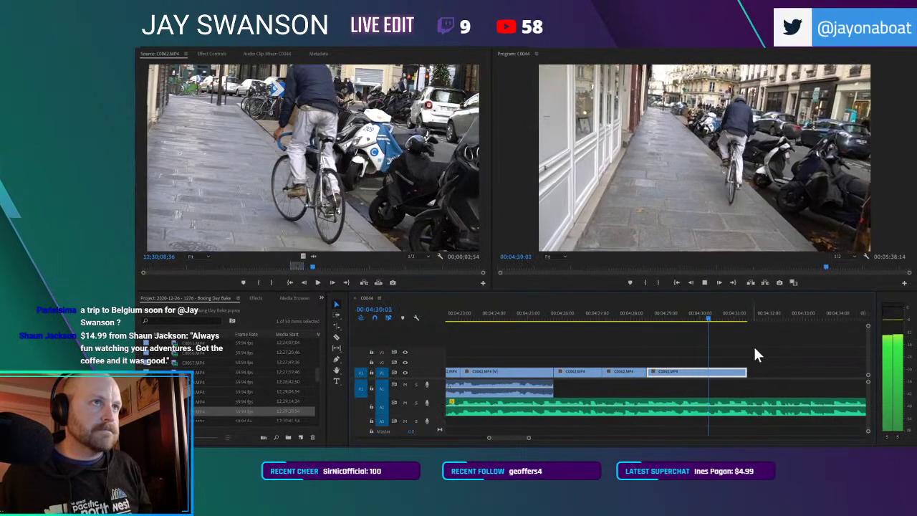
Step: Extend the cyclist clip, split it at 04:31:04, and trim the second part into a jump cut ending at about 04:33:05
drag(745, 371, 843, 371)
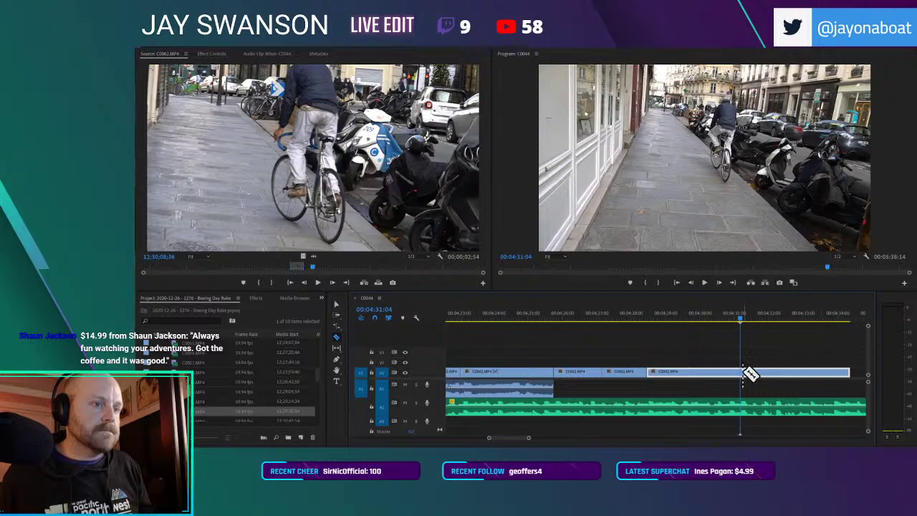
drag(745, 367, 753, 372)
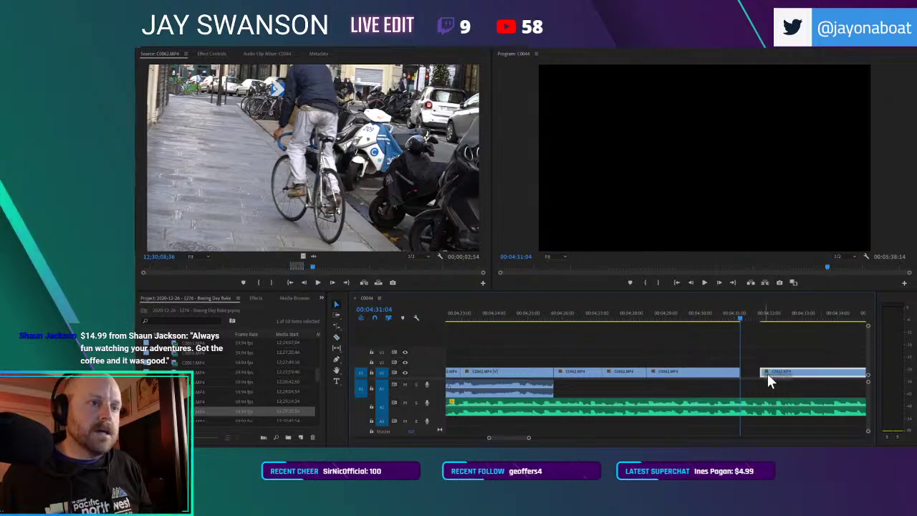
scroll(788, 366, right, 3)
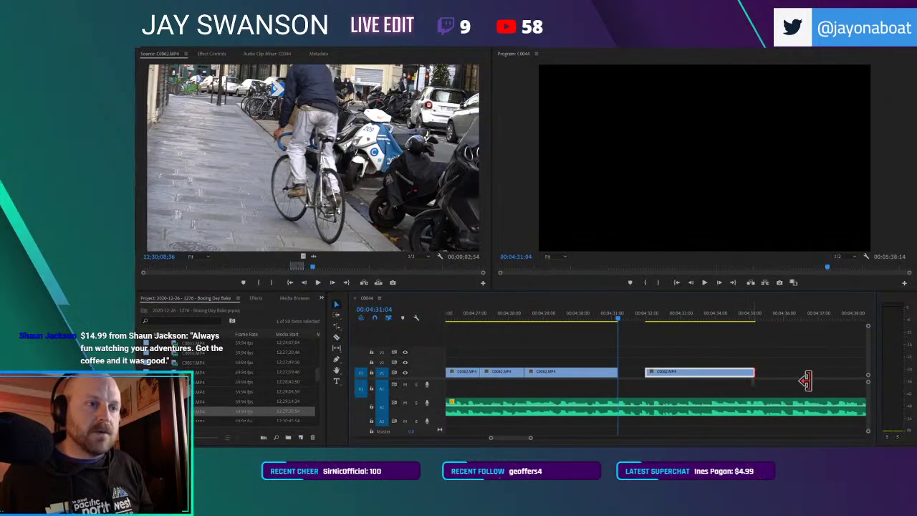
drag(650, 372, 793, 373)
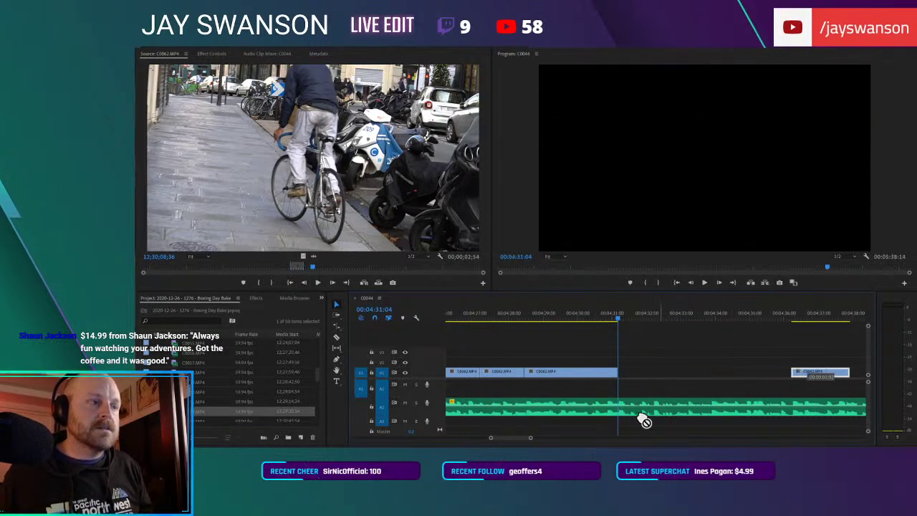
drag(630, 383, 629, 381)
key(space)
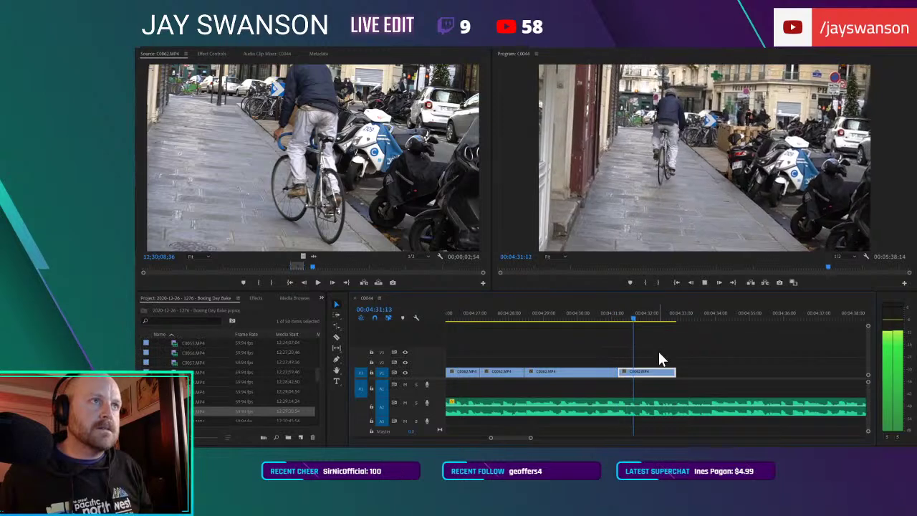
key(space)
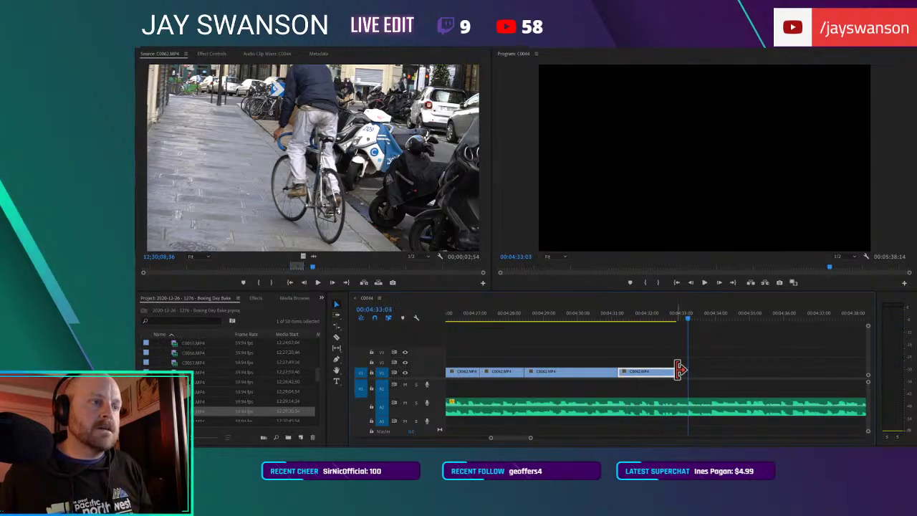
Step: Mark the small leashed dog in C0062, starting at about 12;30;40;36 and lasting about 2;40
drag(361, 263, 460, 256)
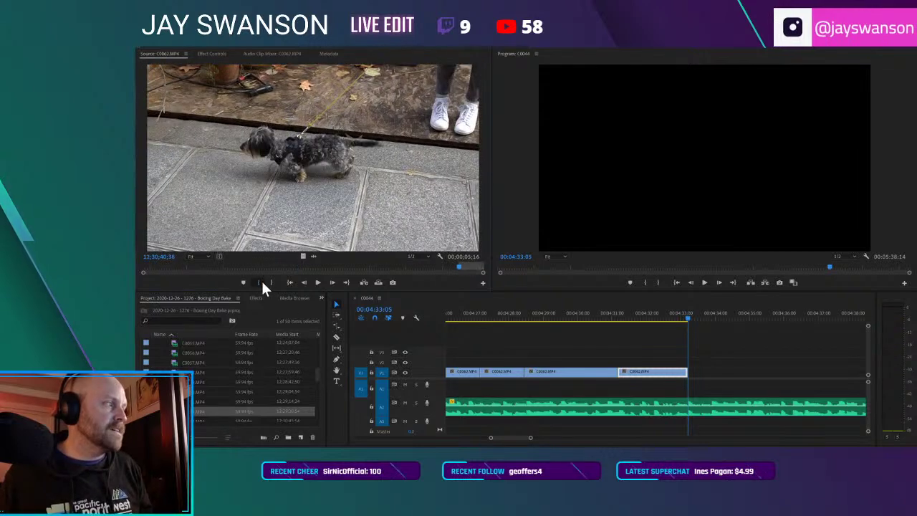
key(space)
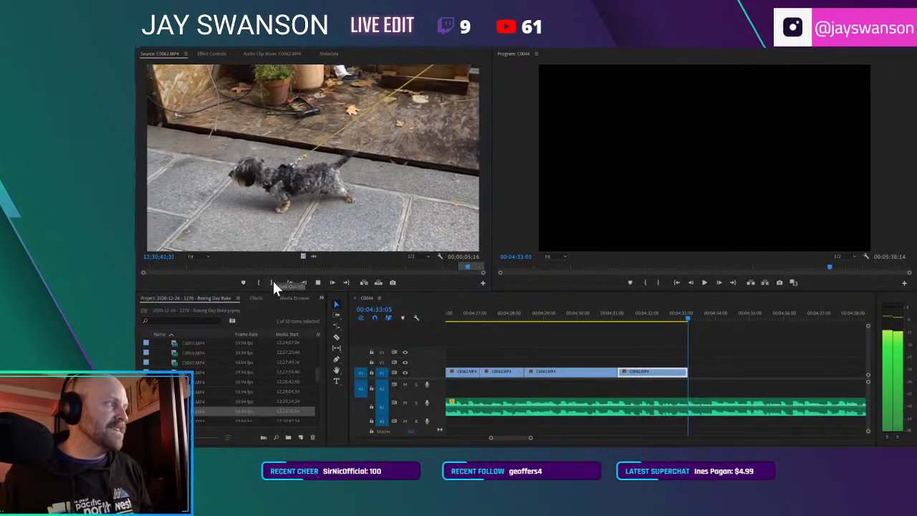
click(272, 280)
Step: Insert the marked dog shot with its audio between the two cyclist parts at 04:31:04 and save the project
drag(322, 235, 844, 372)
key(Delete)
key(Up)
key(ctrl+s)
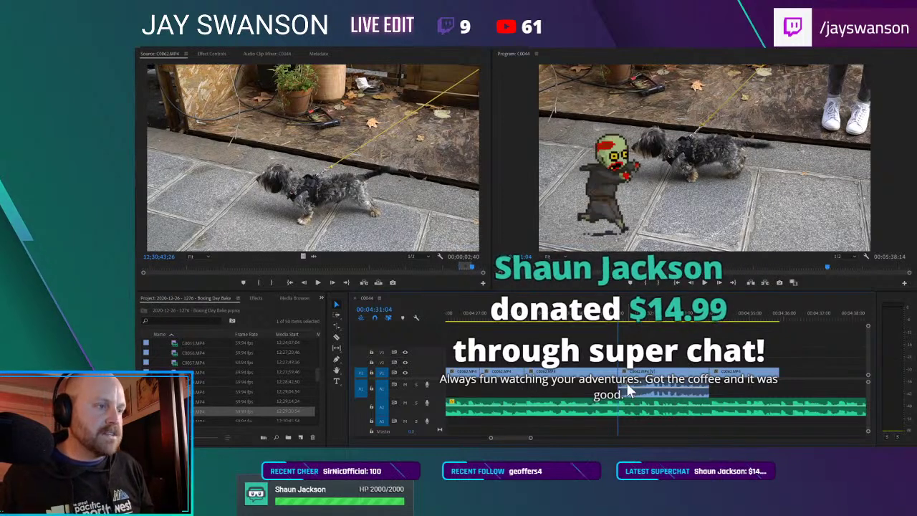
Step: Extend the dog shot's audio back to about 04:30:08 and forward under the second cyclist clip to 04:35:20
drag(619, 387, 591, 387)
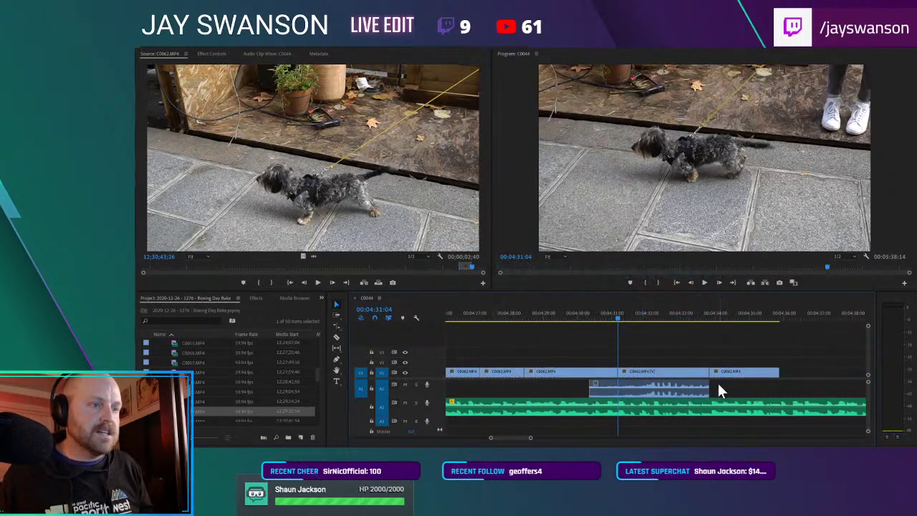
drag(709, 388, 780, 387)
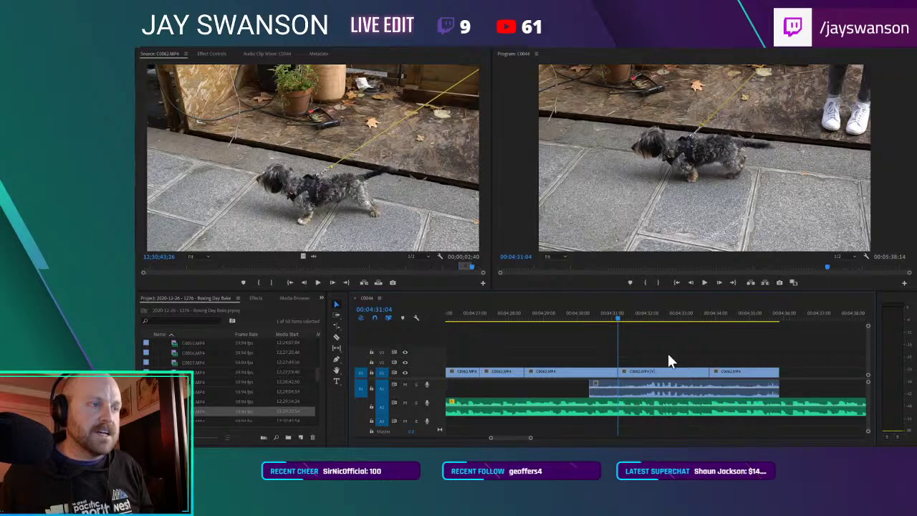
key(shift+k)
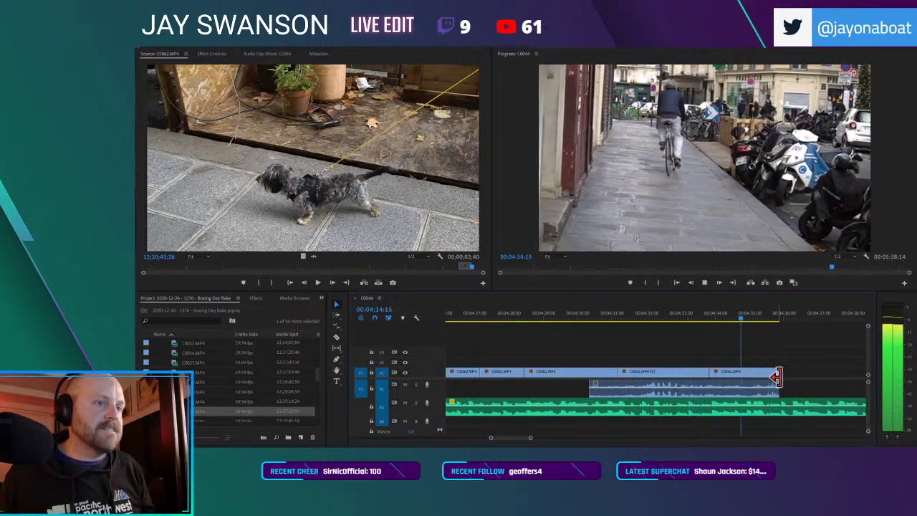
drag(786, 371, 784, 394)
scroll(247, 390, down, 1)
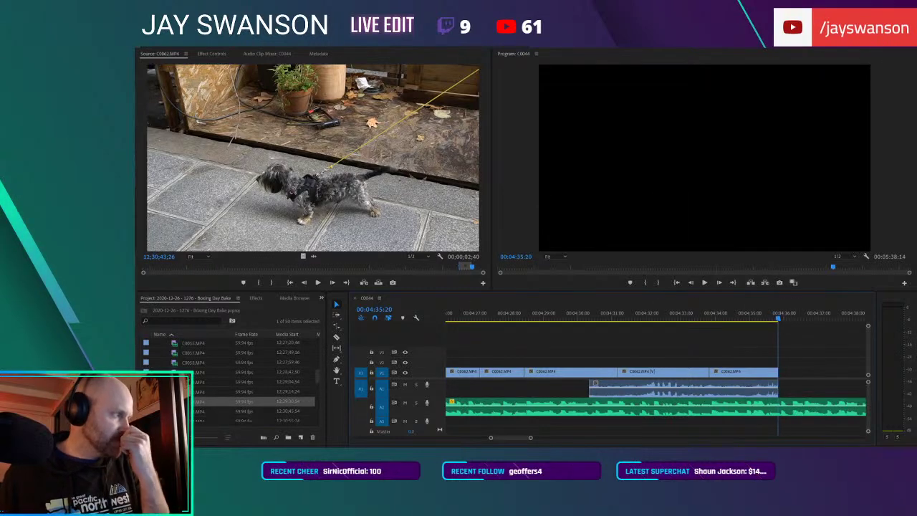
Step: Retrim the second cyclist clip to start further into the ride, butt it against the dog shot, end it at 04:35:20, and play it
drag(633, 322, 749, 322)
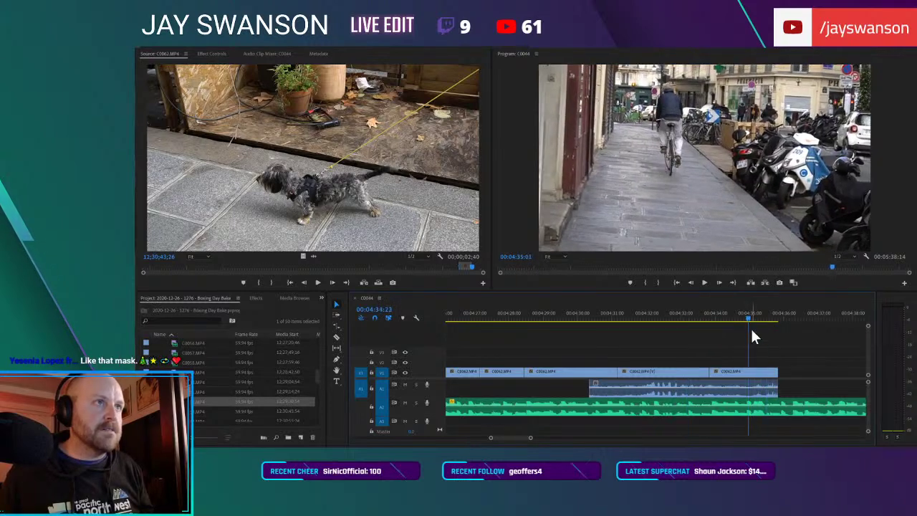
drag(778, 370, 865, 371)
drag(713, 372, 833, 375)
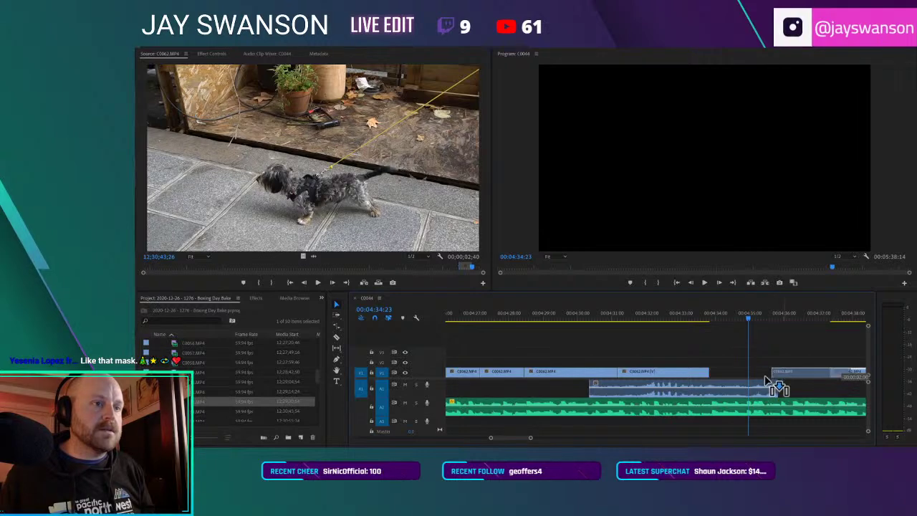
drag(776, 378, 725, 371)
click(799, 378)
drag(784, 370, 770, 368)
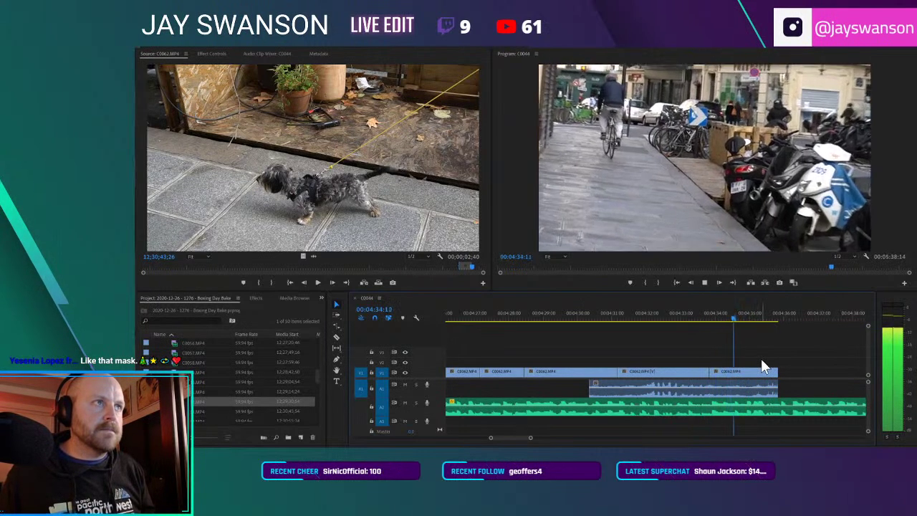
key(space)
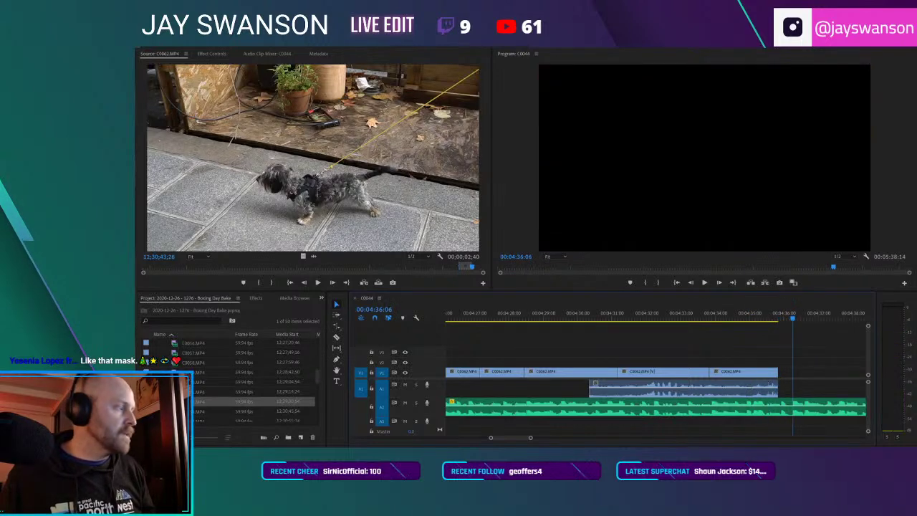
Step: Open C0063 and look through the shot of hands holding a package beside the Christmas tree
scroll(251, 379, down, 1)
double_click(176, 381)
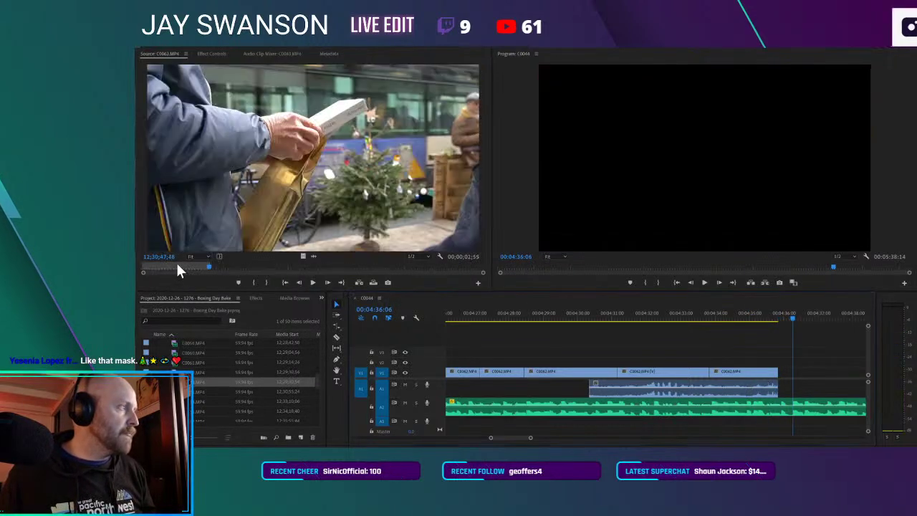
drag(217, 266, 325, 248)
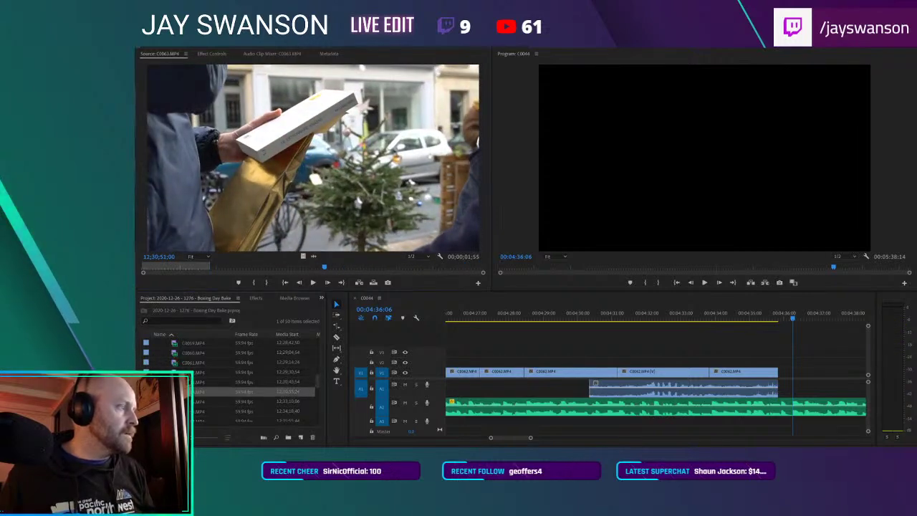
Step: Open C0064, set its in point near the start at about 12;30;56, and play the café entrance
key(space)
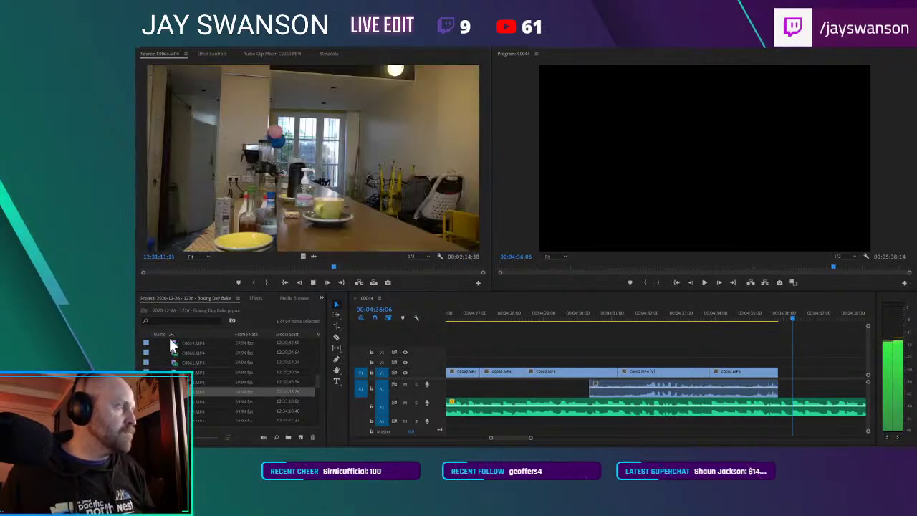
drag(159, 270, 139, 273)
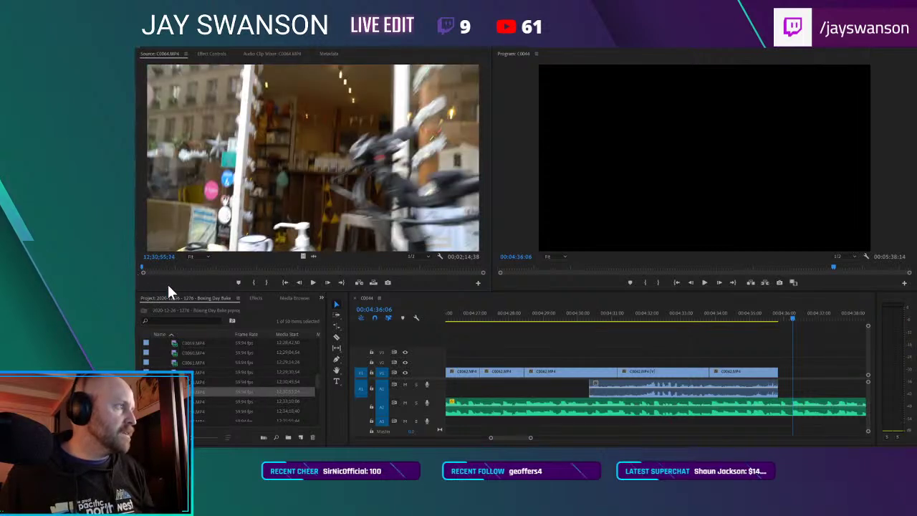
click(253, 280)
key(space)
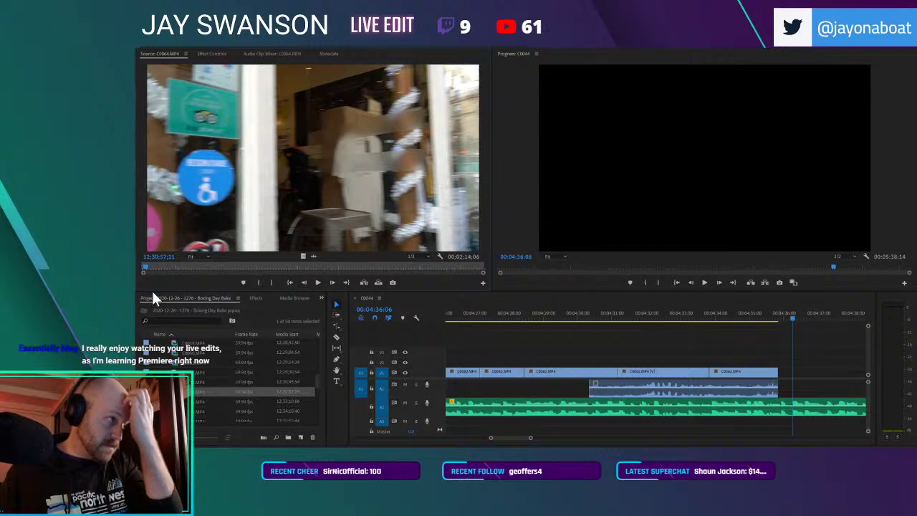
Step: Set C0064's out point at about 12;31;40 and place the café entrance footage with its audio at 04:35:20
drag(156, 266, 256, 270)
key(space)
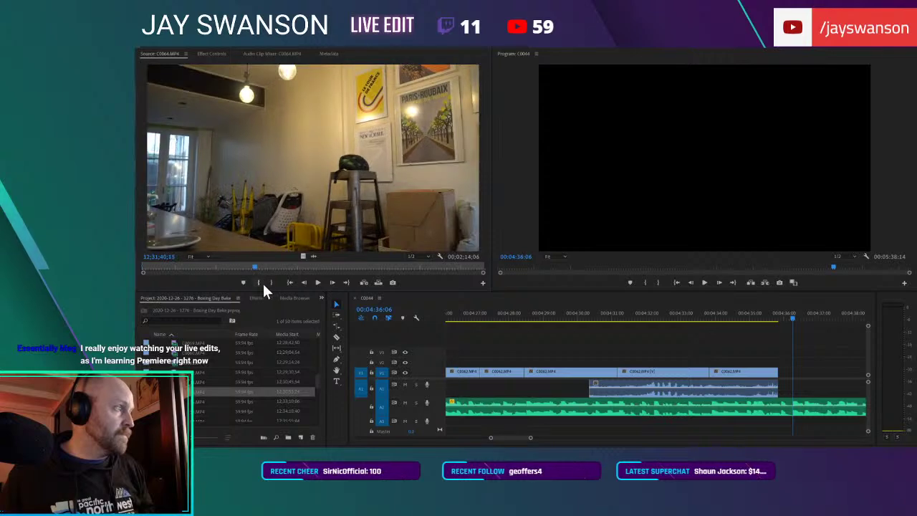
key(space)
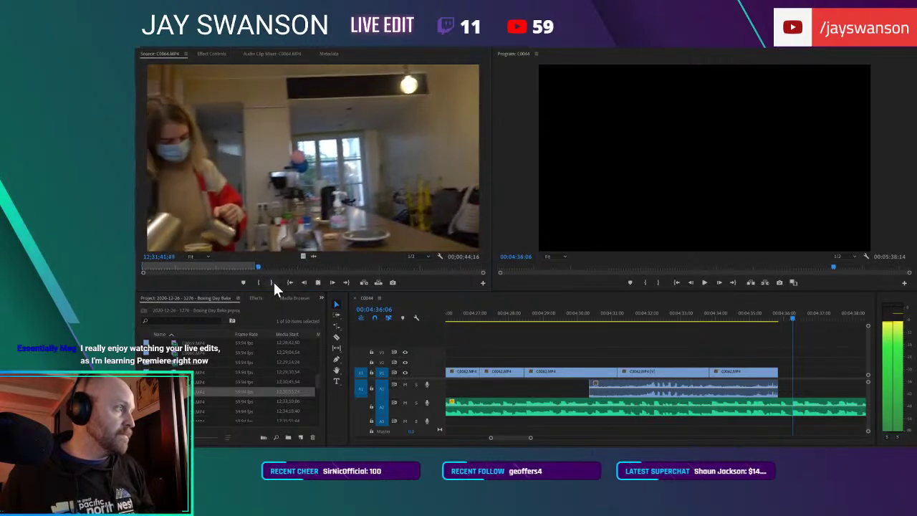
key(space)
drag(634, 240, 782, 382)
Step: Mark the latte pour into the yellow cup in C0064 from about 12;31;44 to 12;31;46;01
drag(261, 267, 264, 263)
key(space)
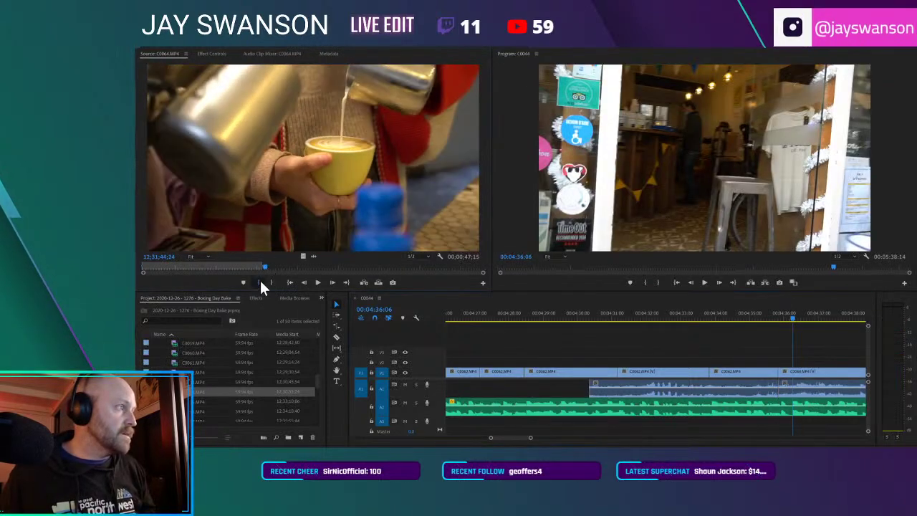
click(260, 282)
click(272, 281)
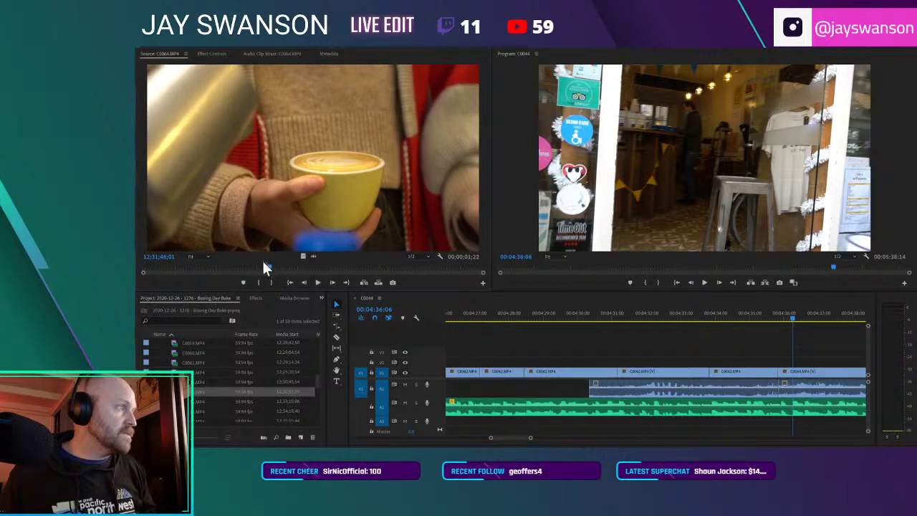
Step: Extend the latte pour selection in C0064 back to about 12;31;43, save the project, and play the shot
click(263, 267)
key(ctrl+s)
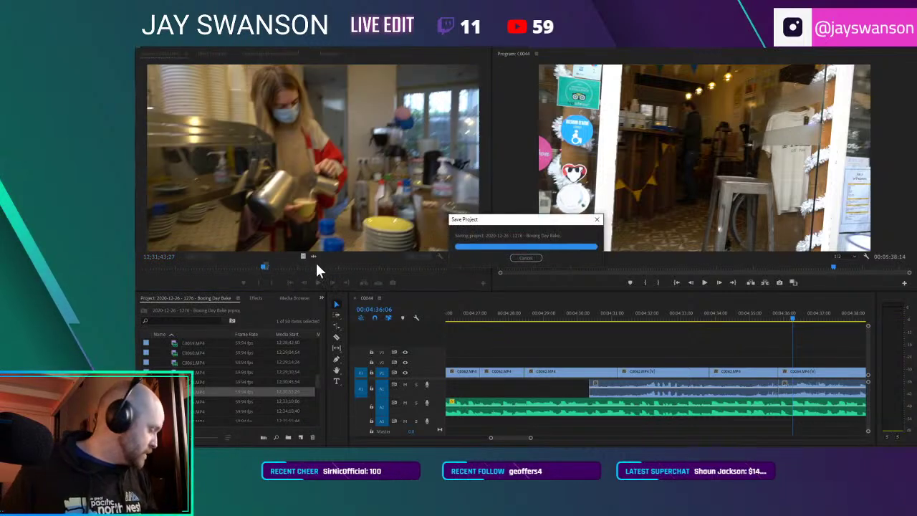
key(space)
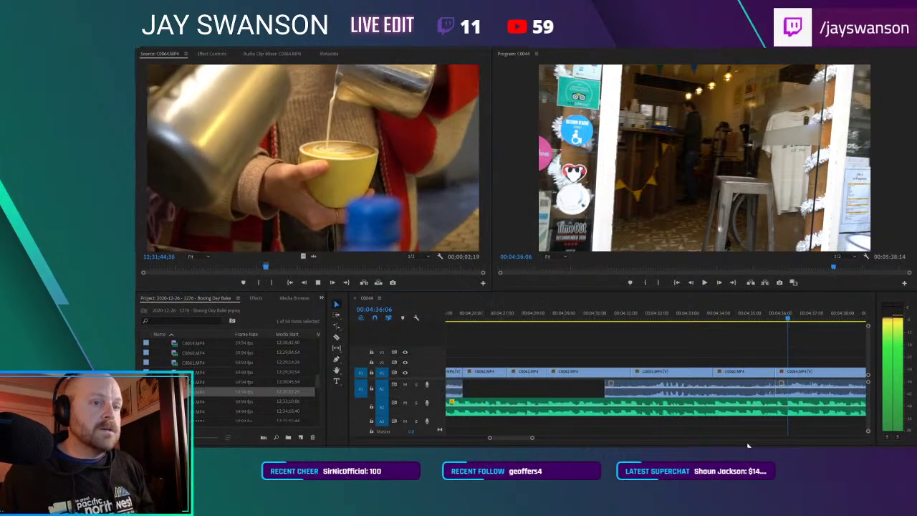
scroll(764, 366, down, 8)
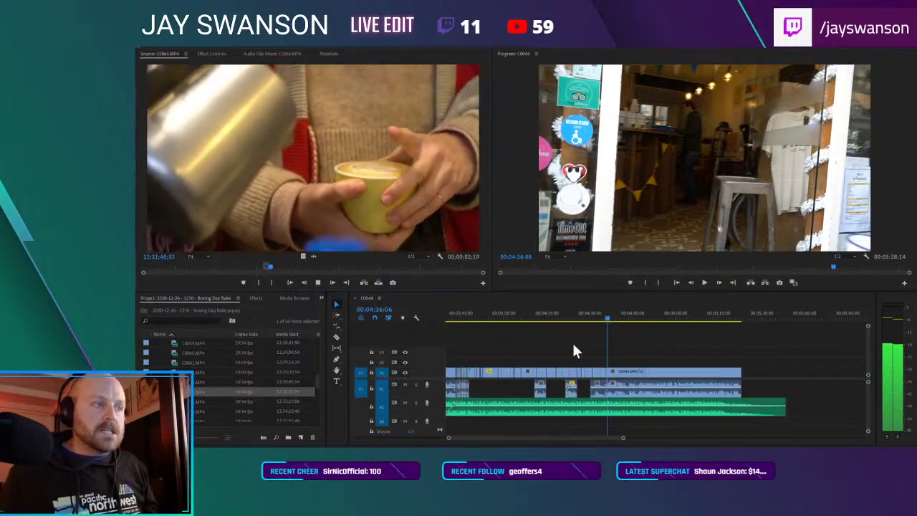
key(space)
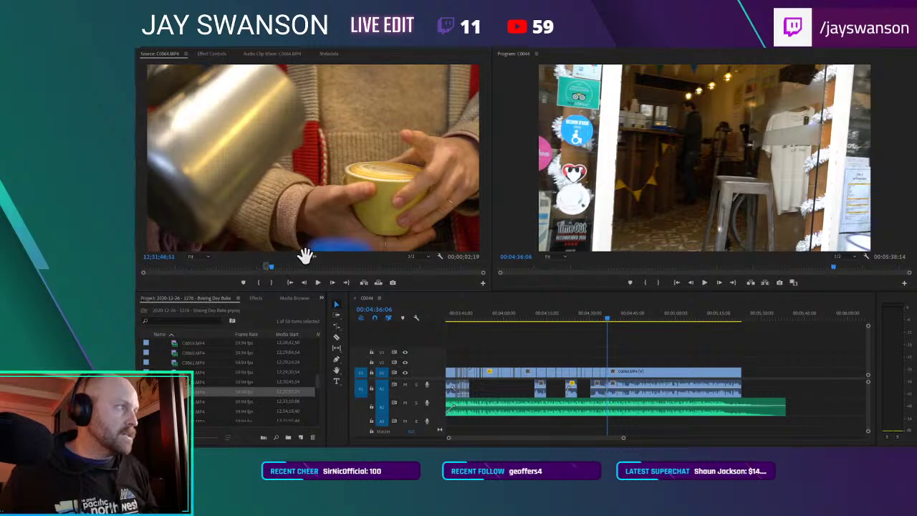
Step: Play the café entrance from about 04:35 and make a jump cut in C0064 at about 04:37
scroll(658, 380, up, 8)
scroll(559, 387, left, 3)
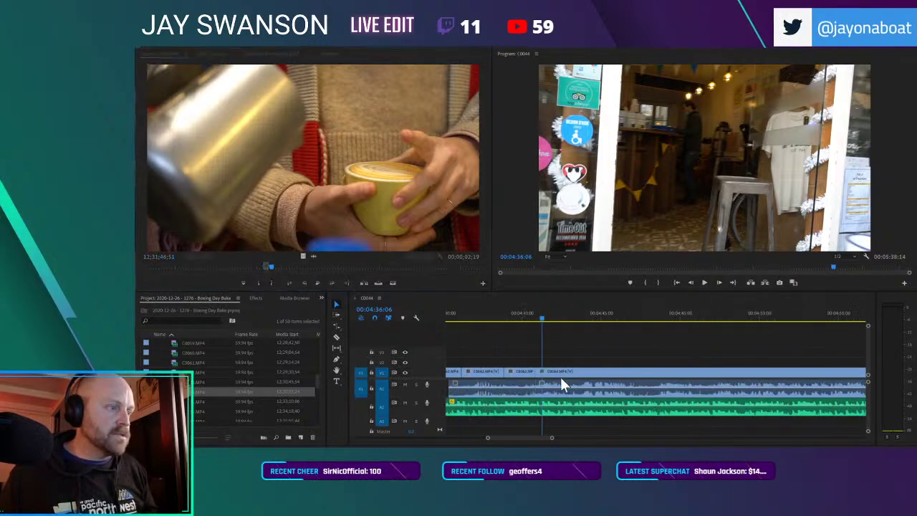
click(527, 321)
scroll(551, 379, up, 2)
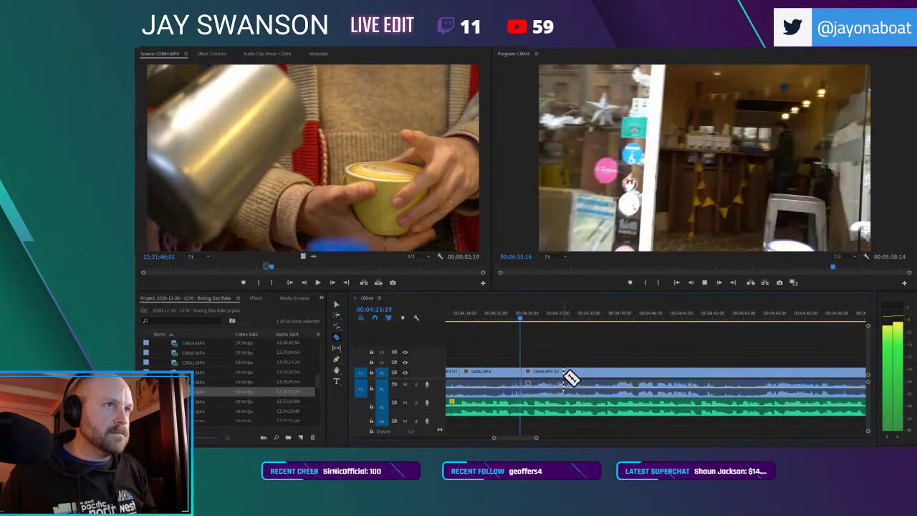
key(space)
mouse_move(571, 380)
mouse_down()
mouse_move(573, 370)
mouse_move(586, 376)
mouse_up()
key(space)
Step: Split the music at 04:39:22, move its remaining part to the end of the footage, and save the project
key(c)
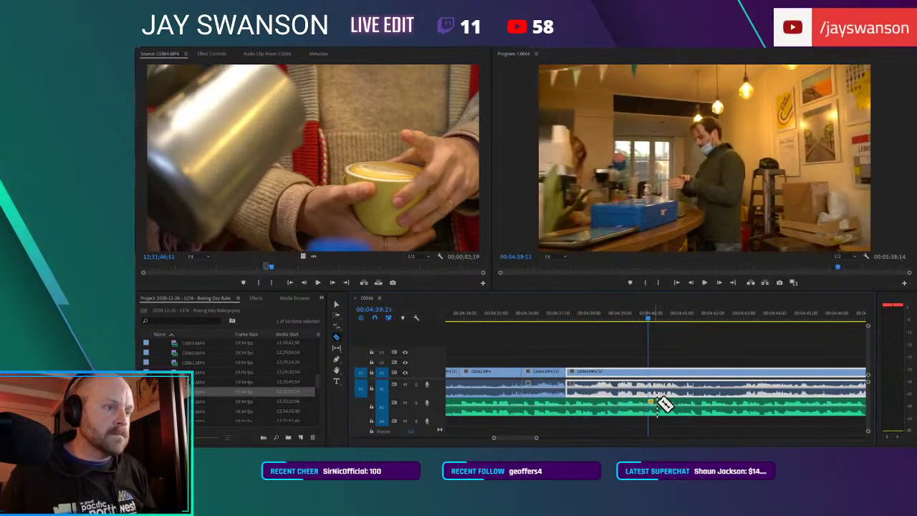
scroll(663, 398, down, 6)
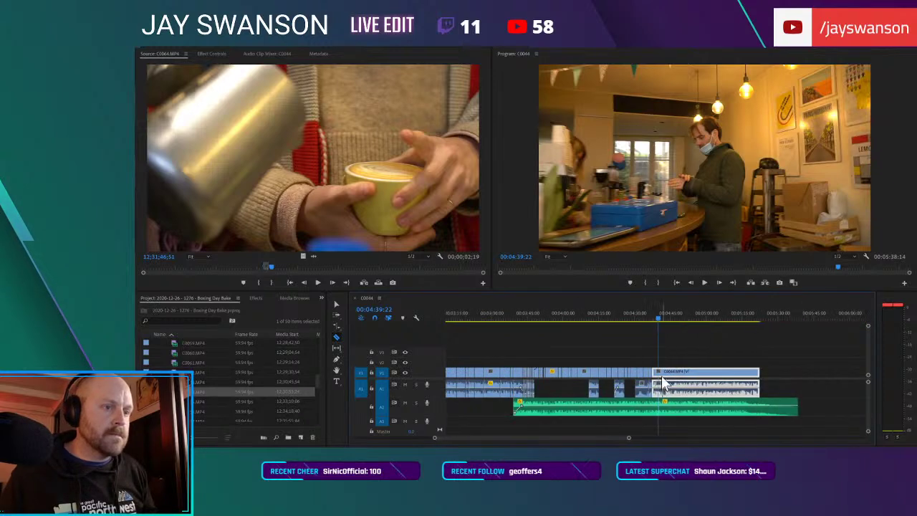
drag(666, 404, 766, 406)
key(ctrl+s)
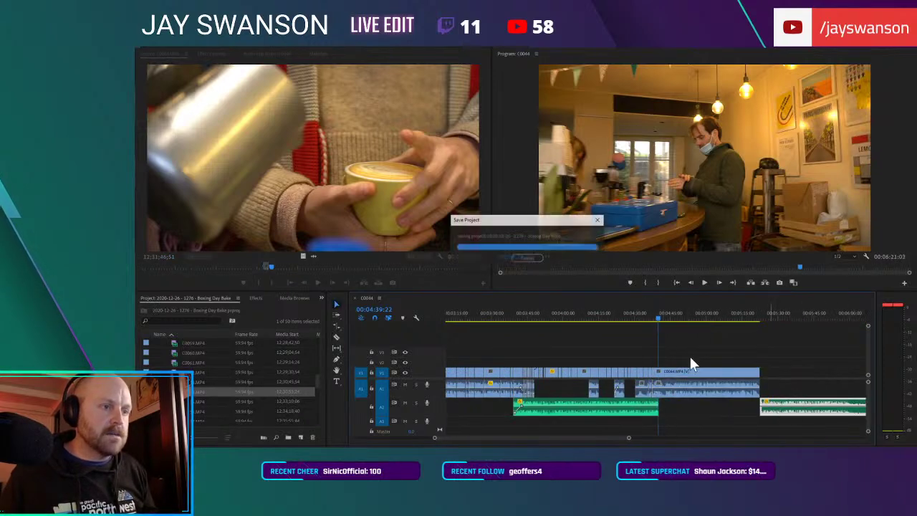
Step: Play the café counter footage from 04:39:22 and split C0064 at about 04:43
scroll(650, 366, up, 6)
key(space)
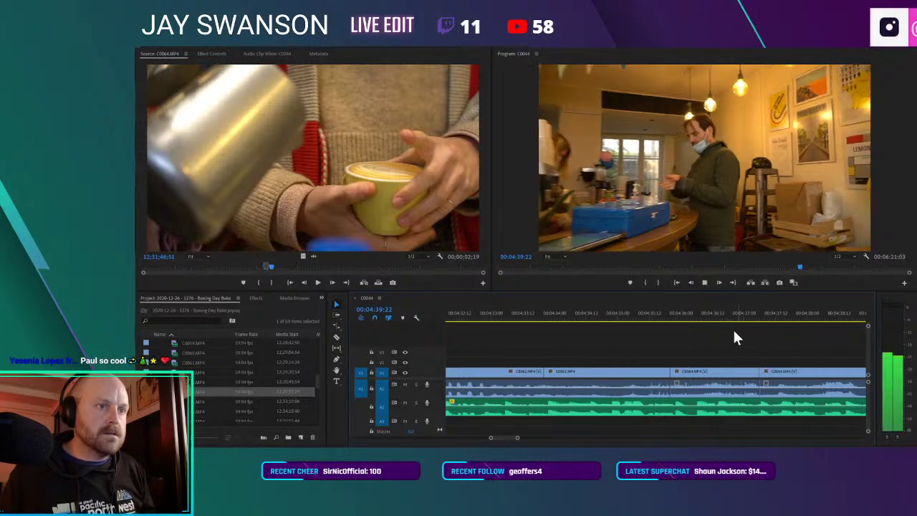
key(equal)
key(space)
key(c)
click(708, 380)
Step: Try to pull the footage after the 04:43 cut earlier, play the join, and undo the move
key(a)
drag(710, 381, 658, 363)
key(space)
key(space)
key(a)
click(634, 318)
key(space)
key(ctrl+z)
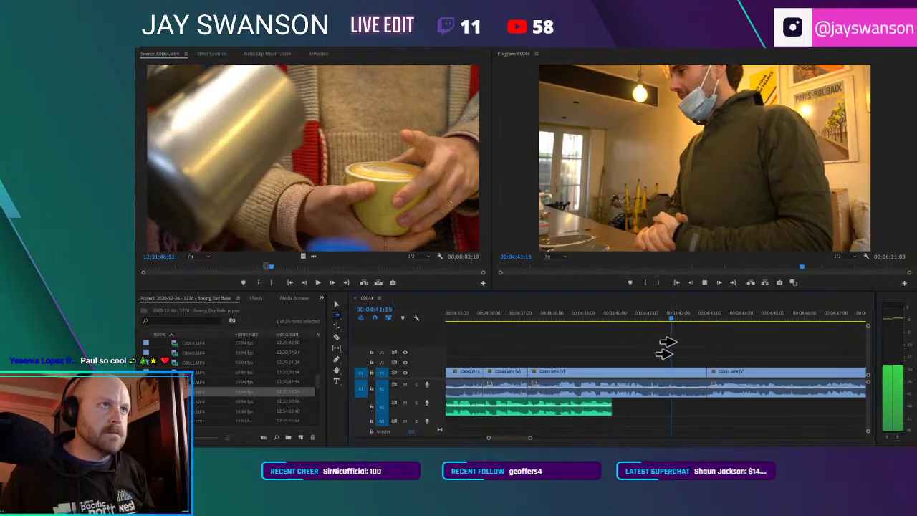
Step: Add a greeting title with the man's first name over his jacket at 04:42:04 and trim it to about half a second
click(649, 311)
key(space)
key(minus)
scroll(714, 367, down, 1)
click(631, 317)
key(t)
key(space)
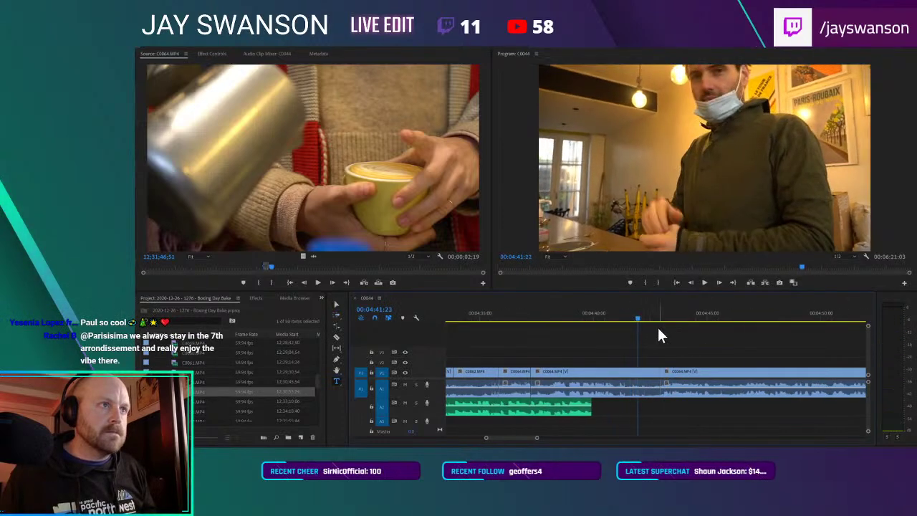
click(706, 188)
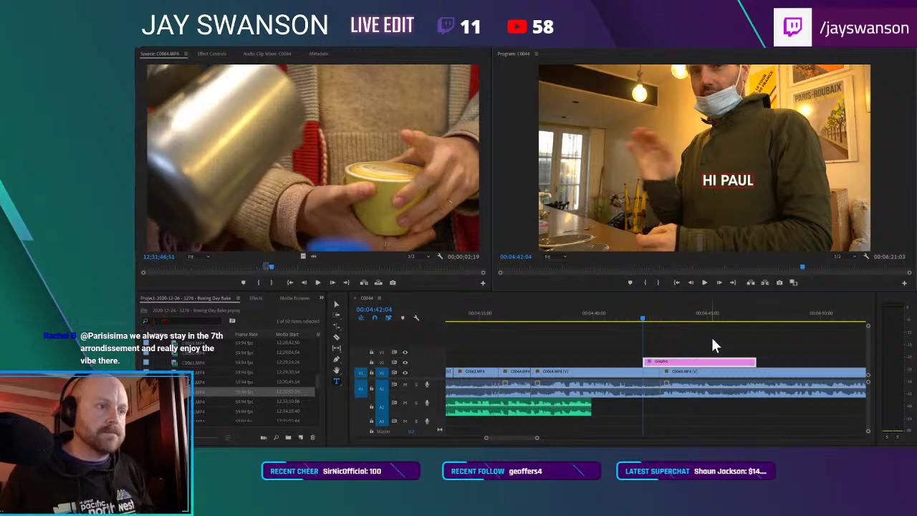
click(663, 363)
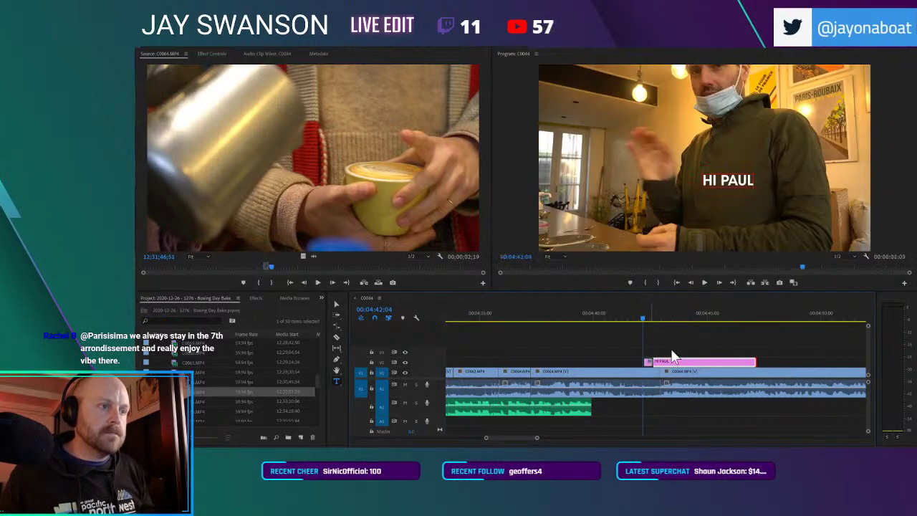
Step: Split C0064 at about 04:46 and pull the rest of the sequence forward to about 04:45 as a jump cut
key(space)
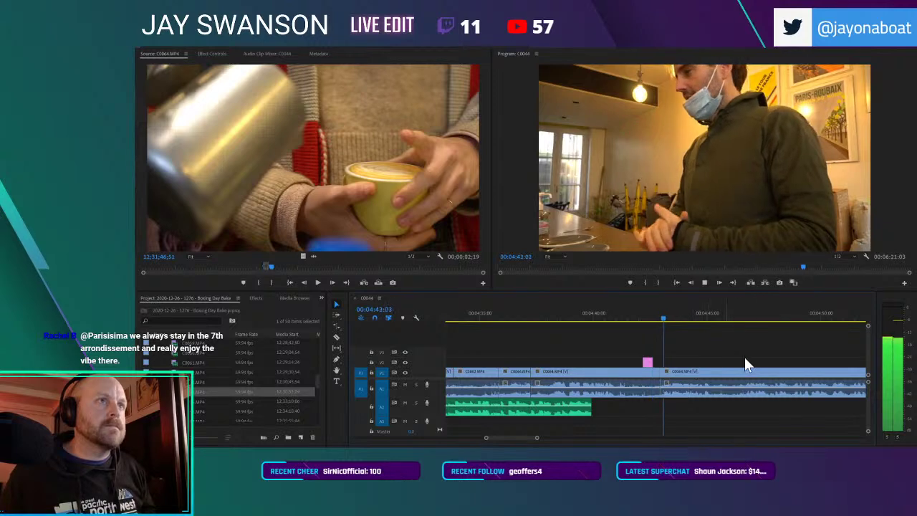
scroll(717, 380, down, 1)
scroll(728, 392, down, 1)
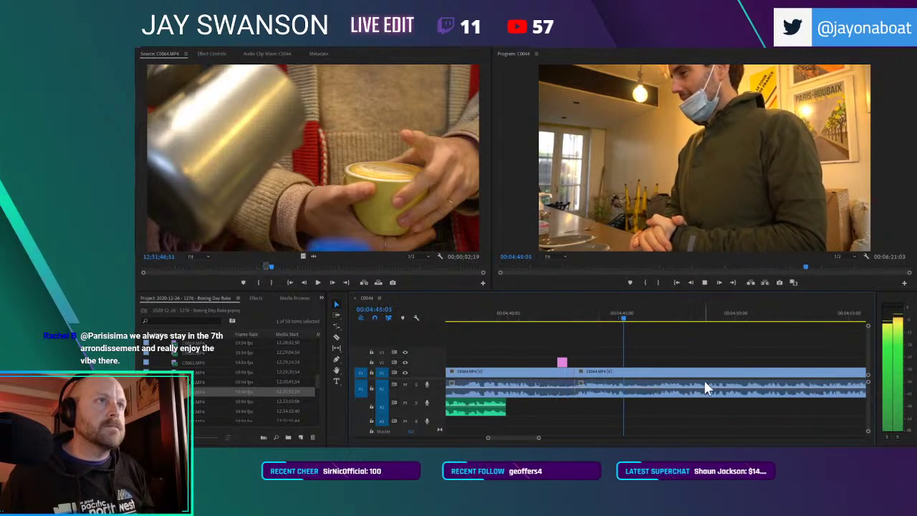
scroll(666, 387, up, 1)
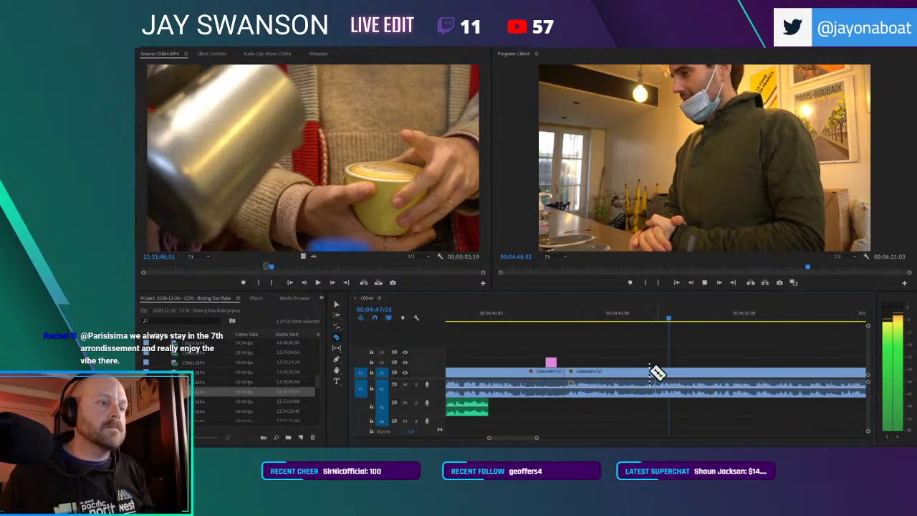
click(652, 372)
key(a)
drag(655, 379, 626, 389)
click(606, 313)
Step: Play the jump cut, remove about half a second of C0064 near 04:57, and close the gap
key(space)
scroll(649, 347, down, 1)
key(c)
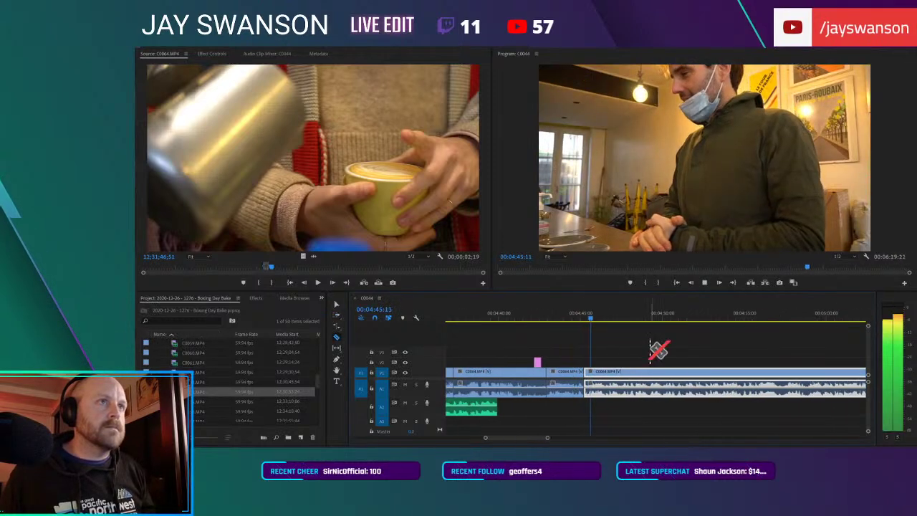
scroll(782, 388, up, 2)
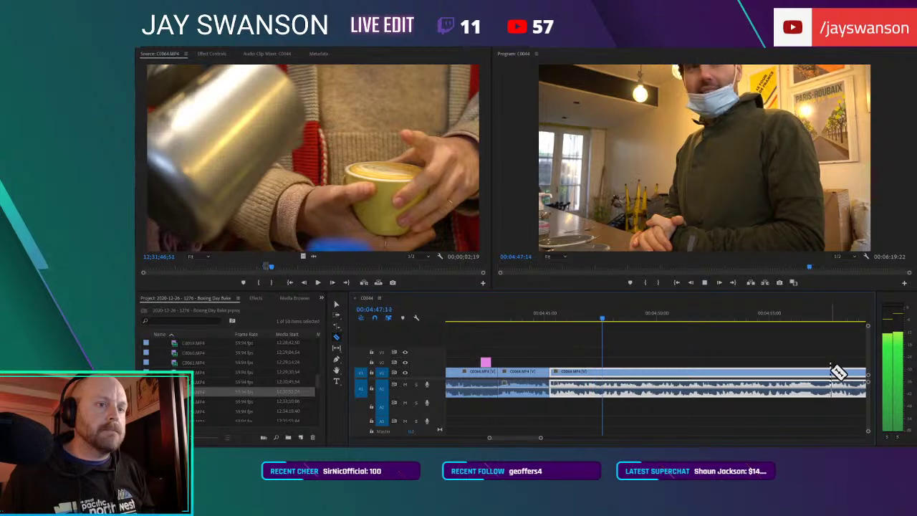
scroll(651, 381, down, 2)
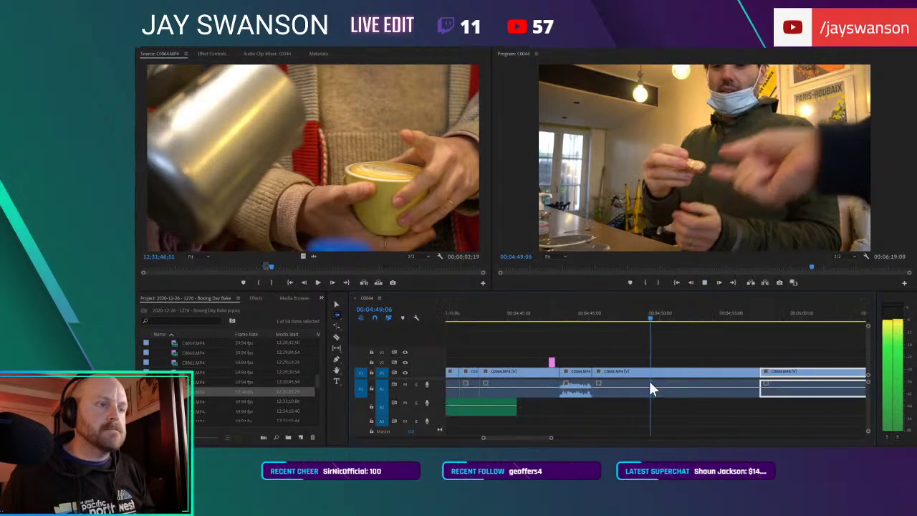
scroll(623, 363, up, 2)
key(a)
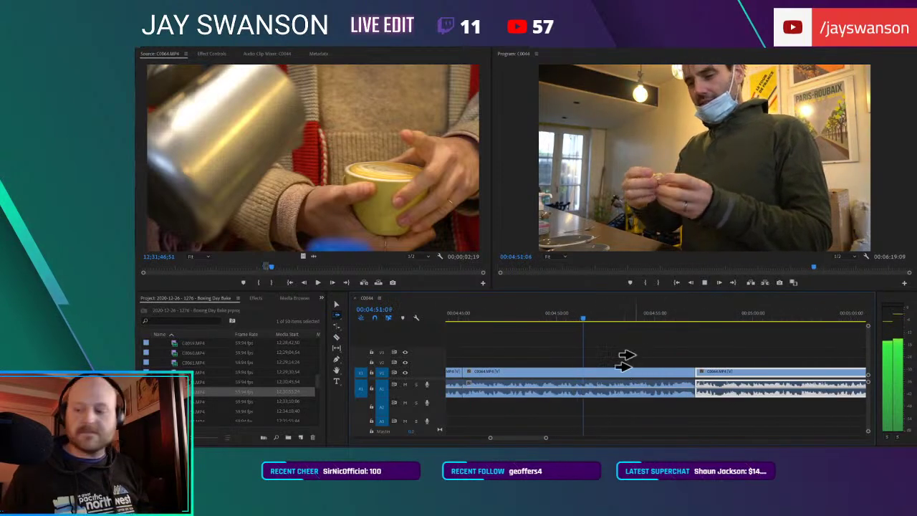
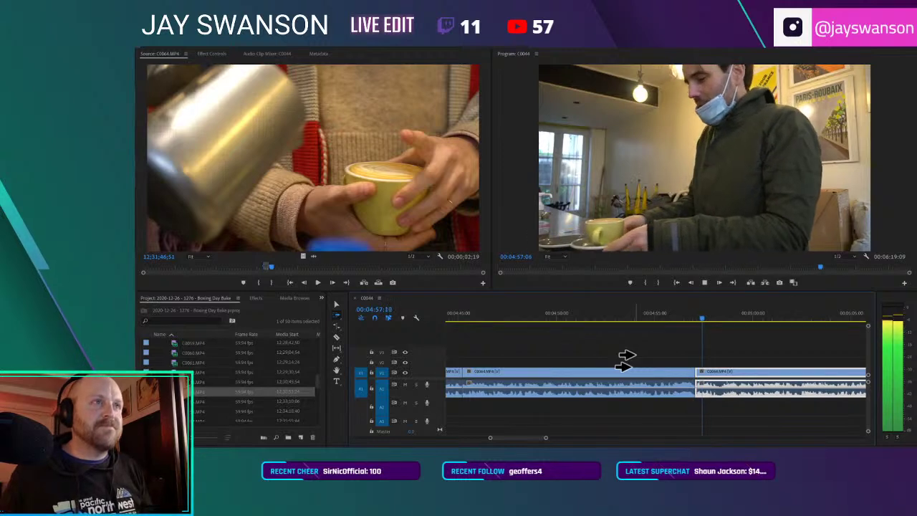
Step: Play the conversation over coffee in C0064 through to the end of the footage at 05:20:15
key(minus)
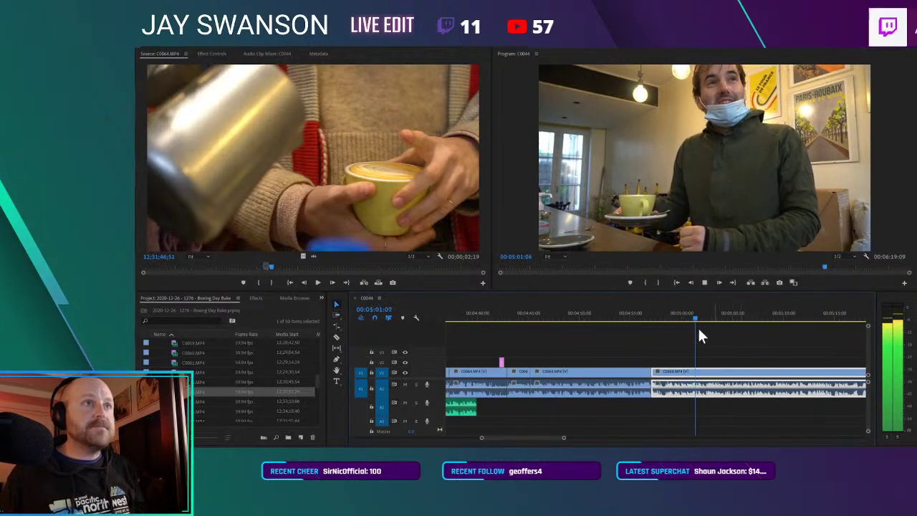
scroll(710, 384, up, 3)
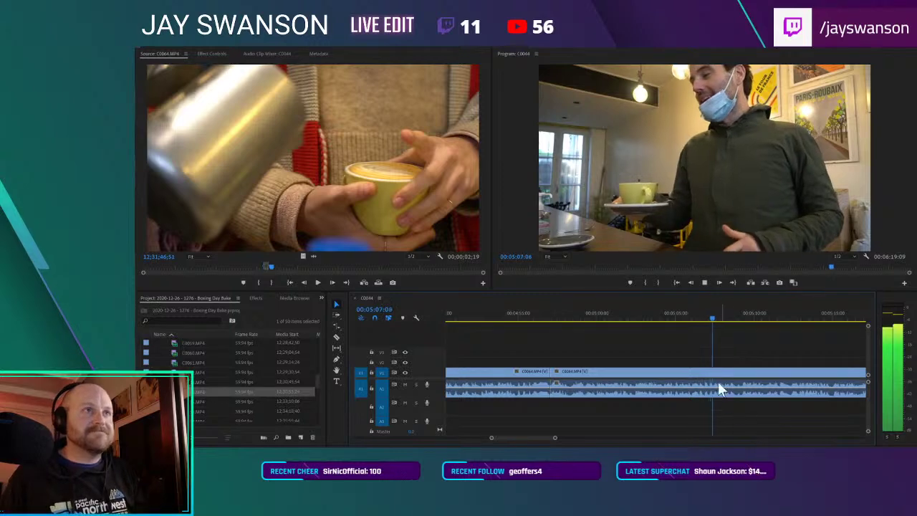
scroll(717, 379, down, 3)
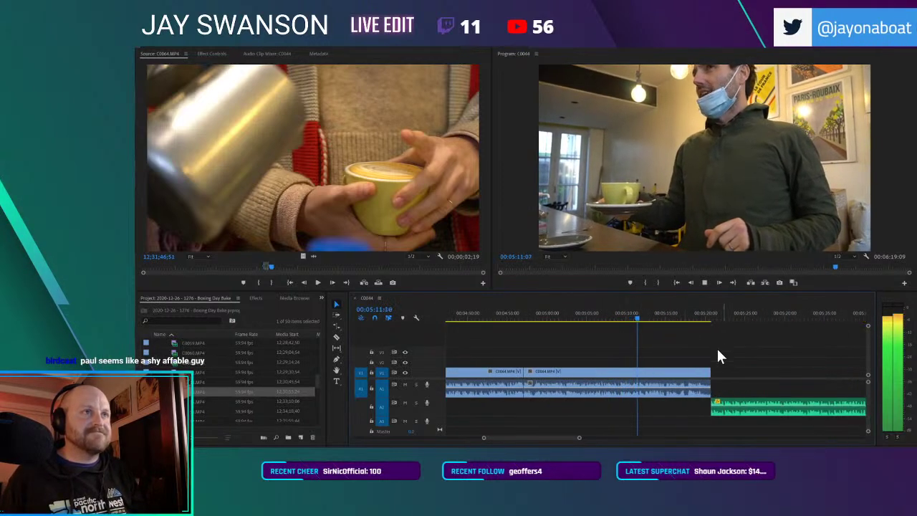
scroll(725, 354, down, 4)
scroll(649, 364, up, 3)
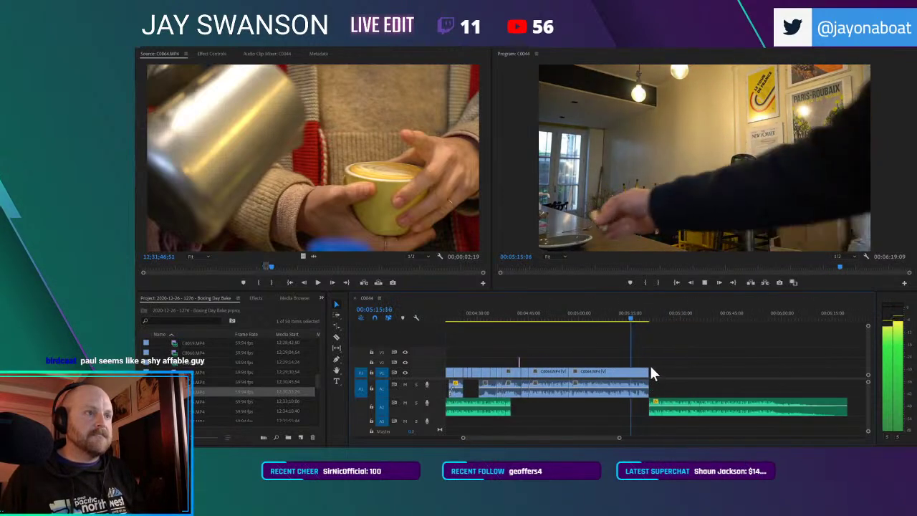
scroll(649, 370, up, 3)
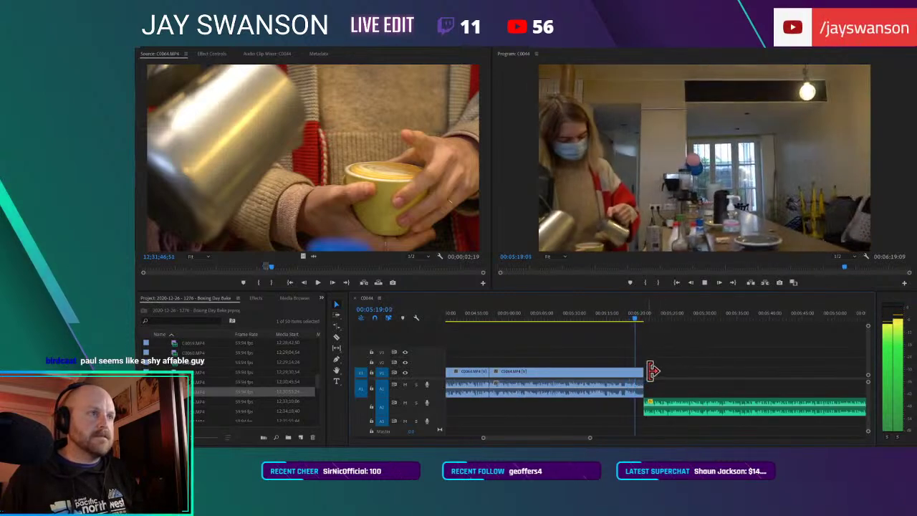
key(space)
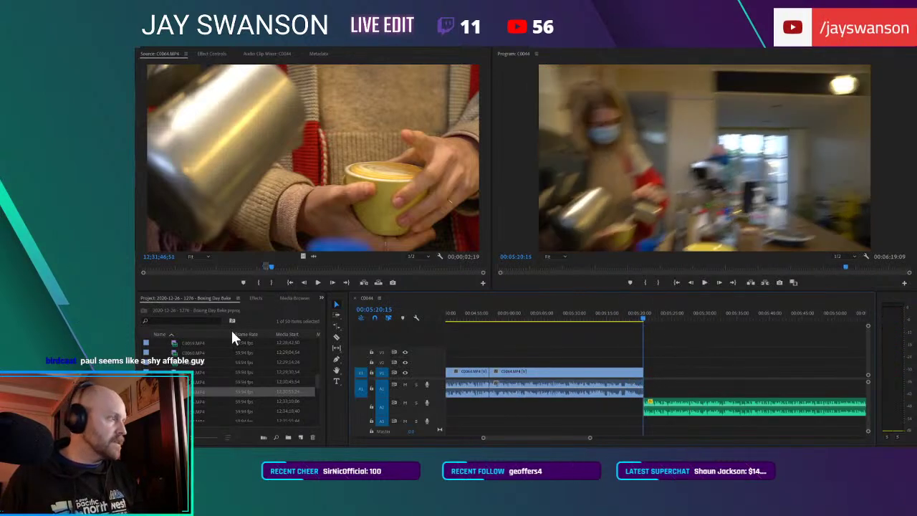
Step: Mark C0065's milk-steaming shot from about 12;33;37 to 12;33;40;09 and place only its video at 05:20:15
double_click(174, 401)
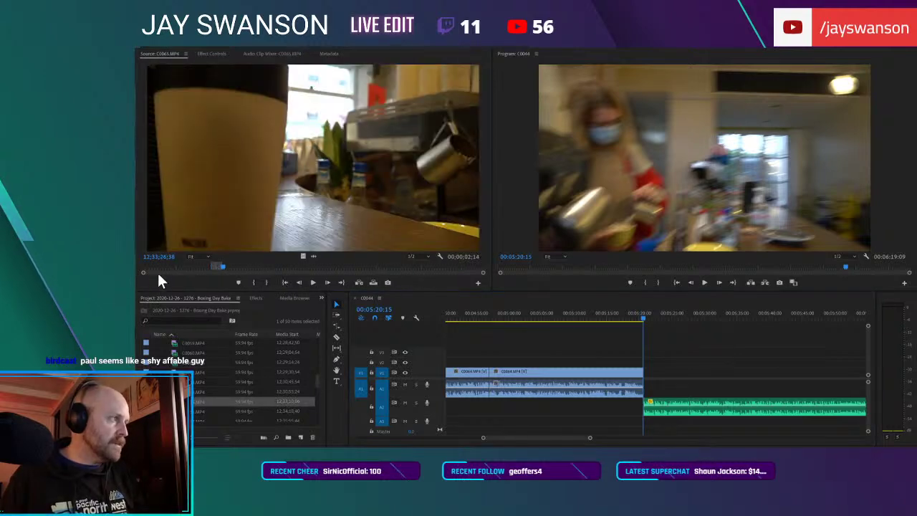
drag(225, 268, 276, 268)
key(space)
click(255, 282)
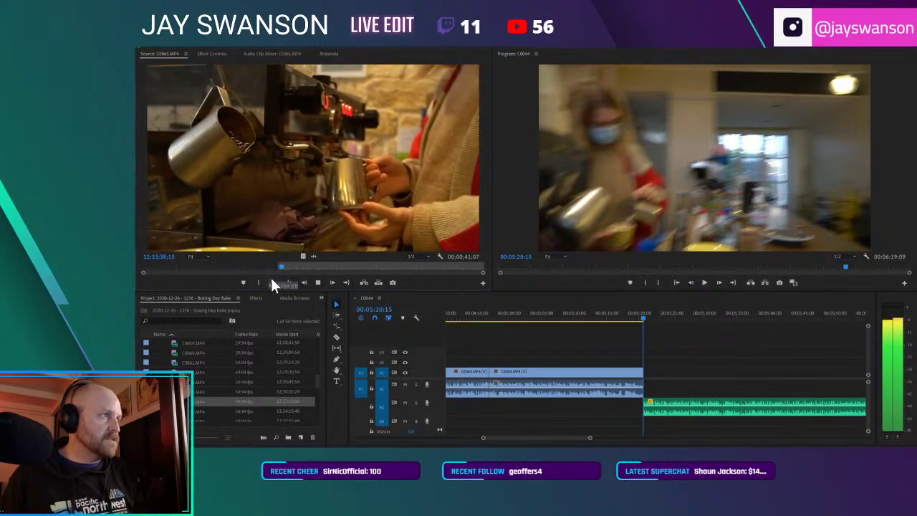
key(space)
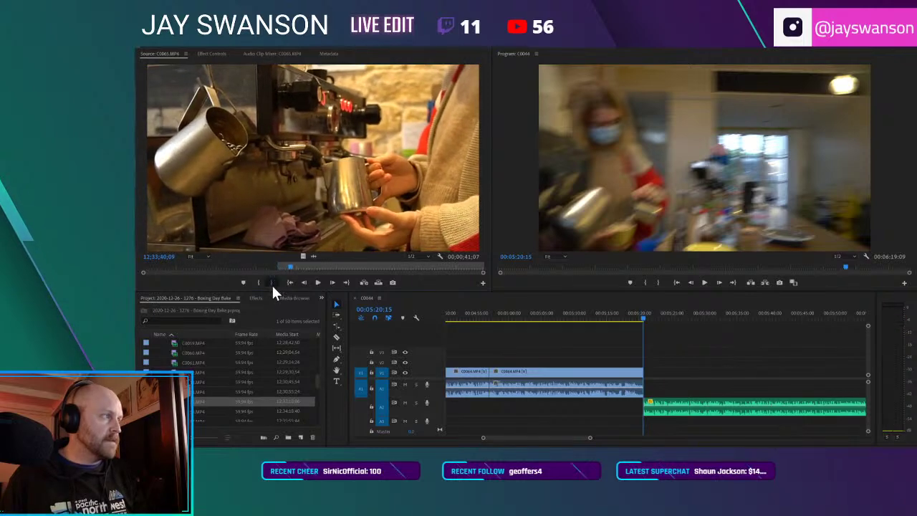
click(271, 282)
drag(304, 256, 646, 372)
Step: Reopen C0064 and place the video of its marked latte pour on V2 at about 05:28
key(minus)
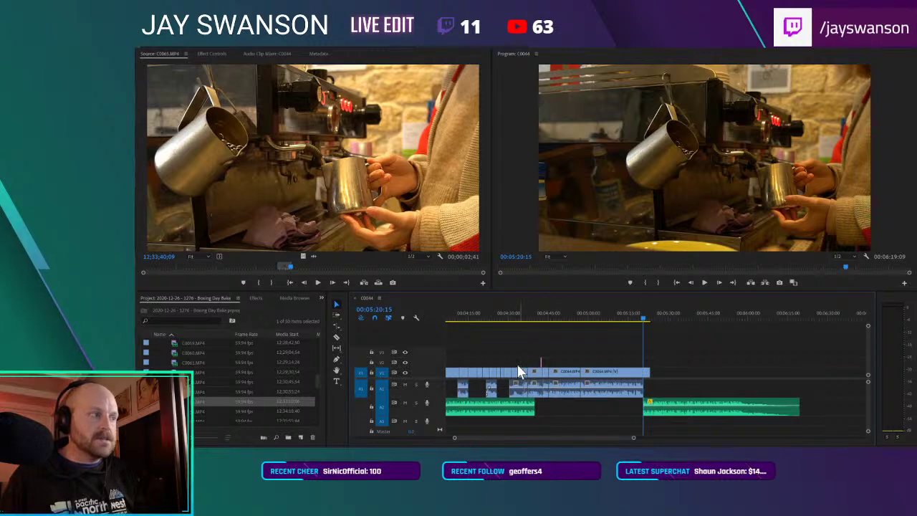
double_click(191, 392)
drag(302, 252, 665, 366)
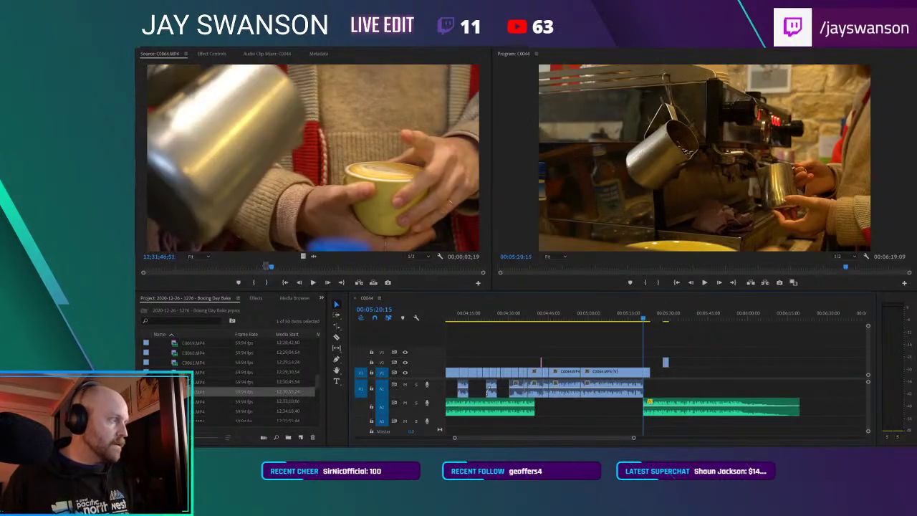
Step: Mark C0065 from about 12;33;55 to 12;33;57 and place only its video on V2 directly after the latte pour
double_click(197, 402)
drag(298, 263, 364, 270)
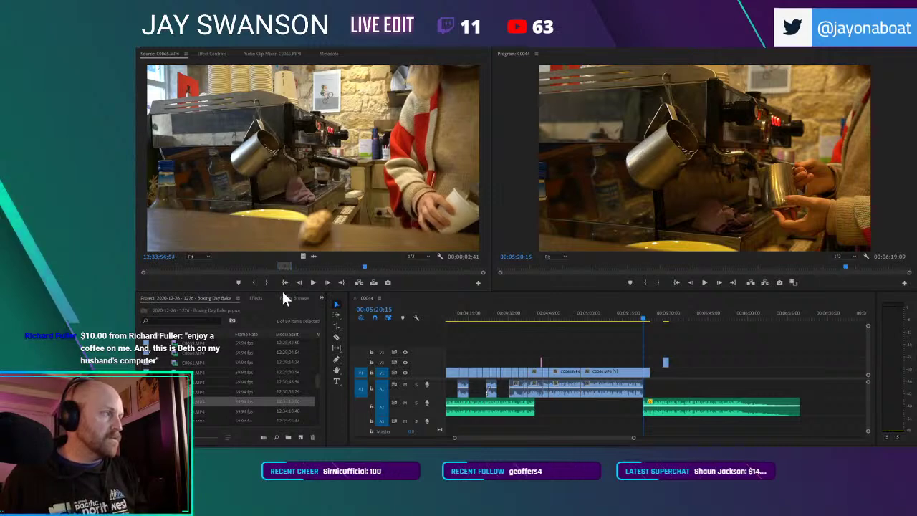
key(space)
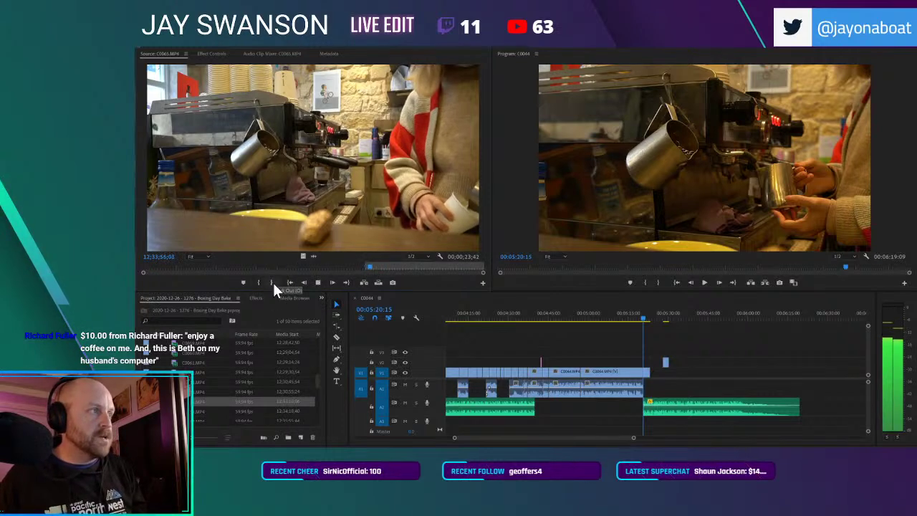
click(273, 282)
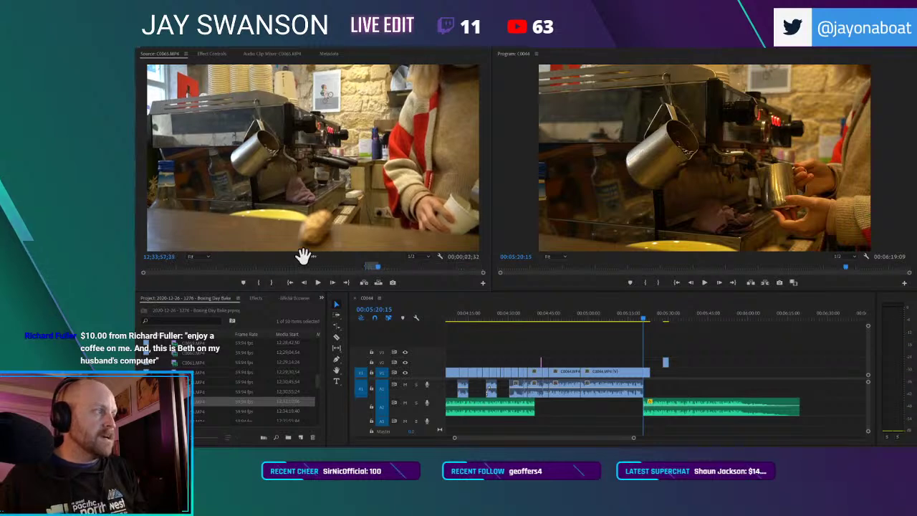
drag(415, 298, 669, 362)
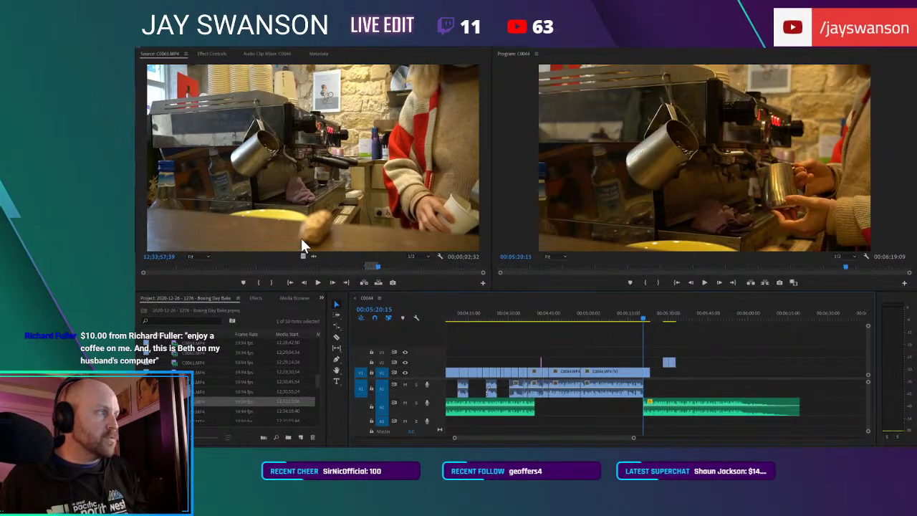
Step: Skim C0065 around 12;34;05, then open C0066, mark its start at about 12;34;33 and play from there
click(420, 268)
drag(451, 257, 417, 259)
click(175, 419)
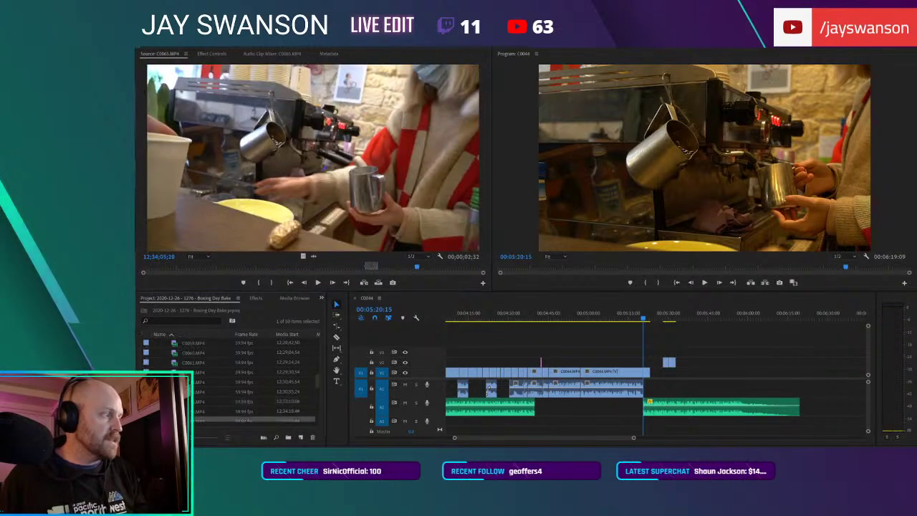
double_click(176, 411)
drag(150, 270, 182, 286)
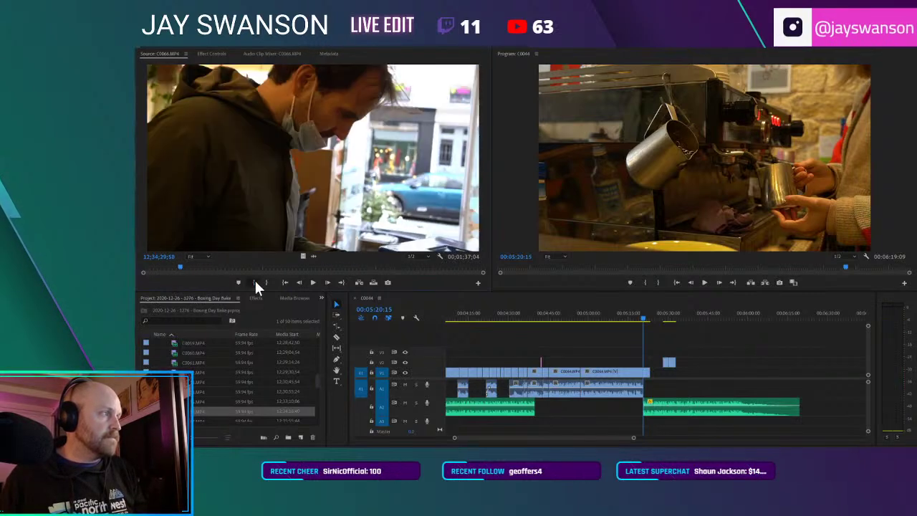
key(space)
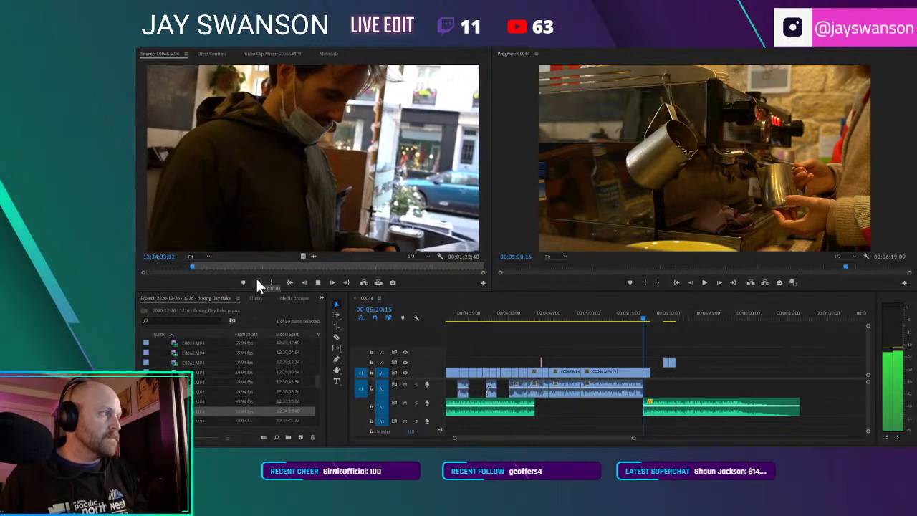
Step: Move the music and all clips from 05:20:15 onward to about 07:55 to free space after C0064
scroll(618, 383, down, 5)
key(a)
click(627, 407)
drag(618, 409, 842, 413)
Step: Place the marked C0066 range with its audio on V1 and A1 directly after C0064 at 05:20:15, and save the project
drag(396, 235, 612, 373)
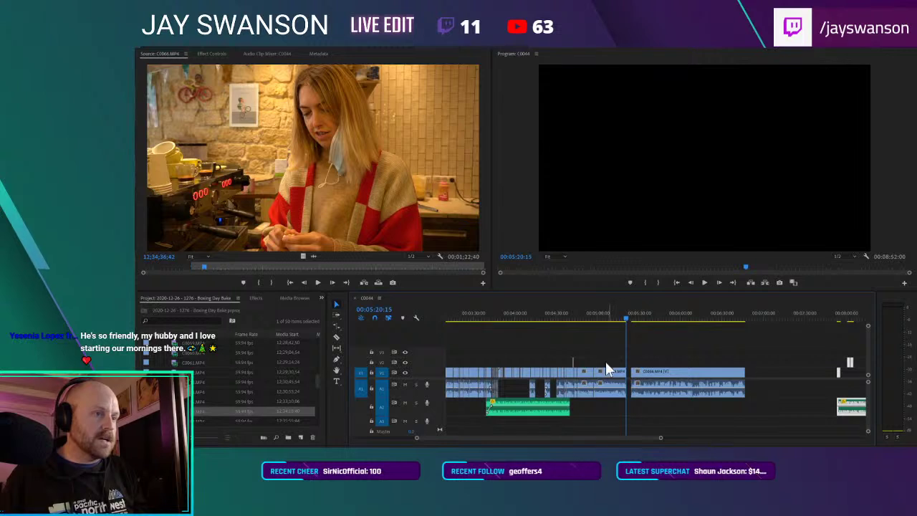
key(=)
key(=)
drag(681, 380, 663, 378)
key(ctrl+s)
key(=)
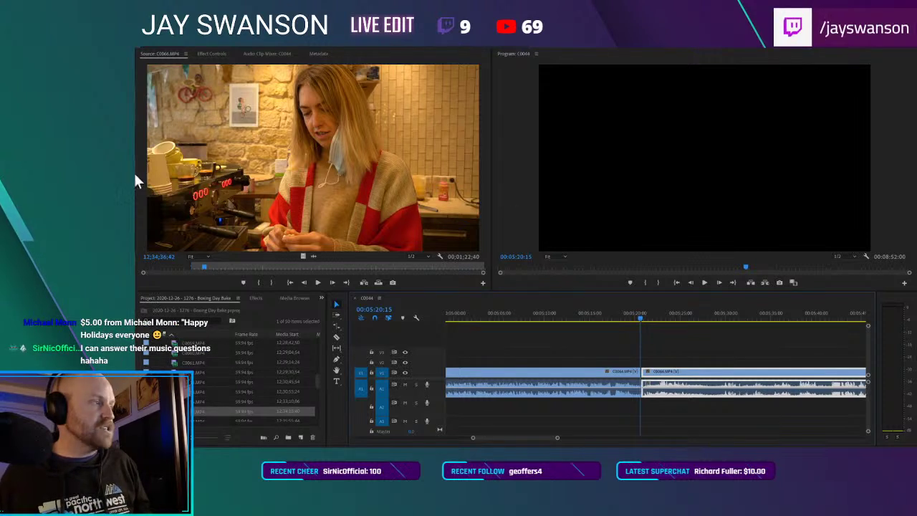
key(ctrl+s)
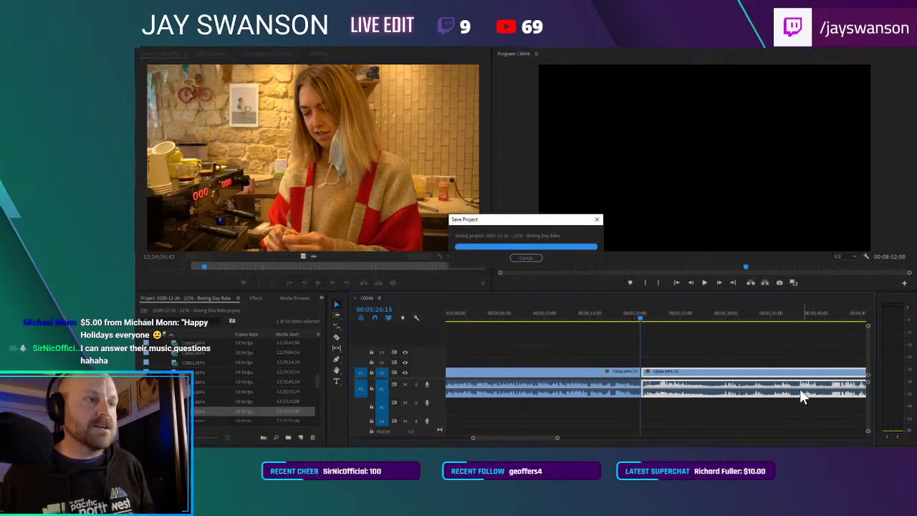
Step: Deselect the new clip and return to about 05:18:23 to review the cut from C0064 to C0066
click(631, 347)
click(625, 313)
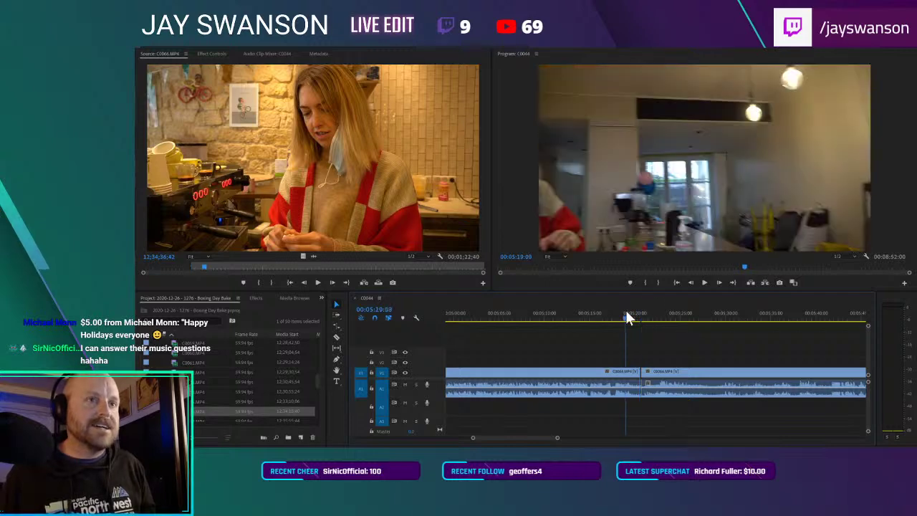
scroll(663, 362, up, 5)
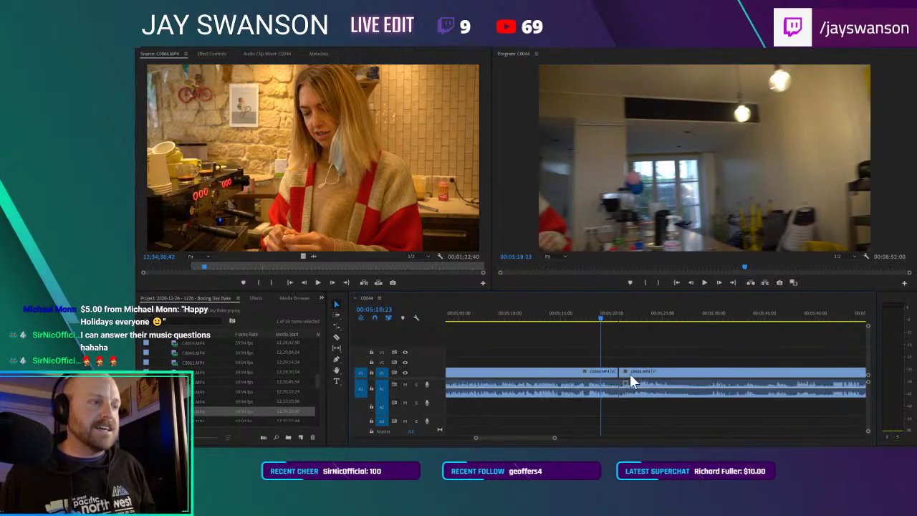